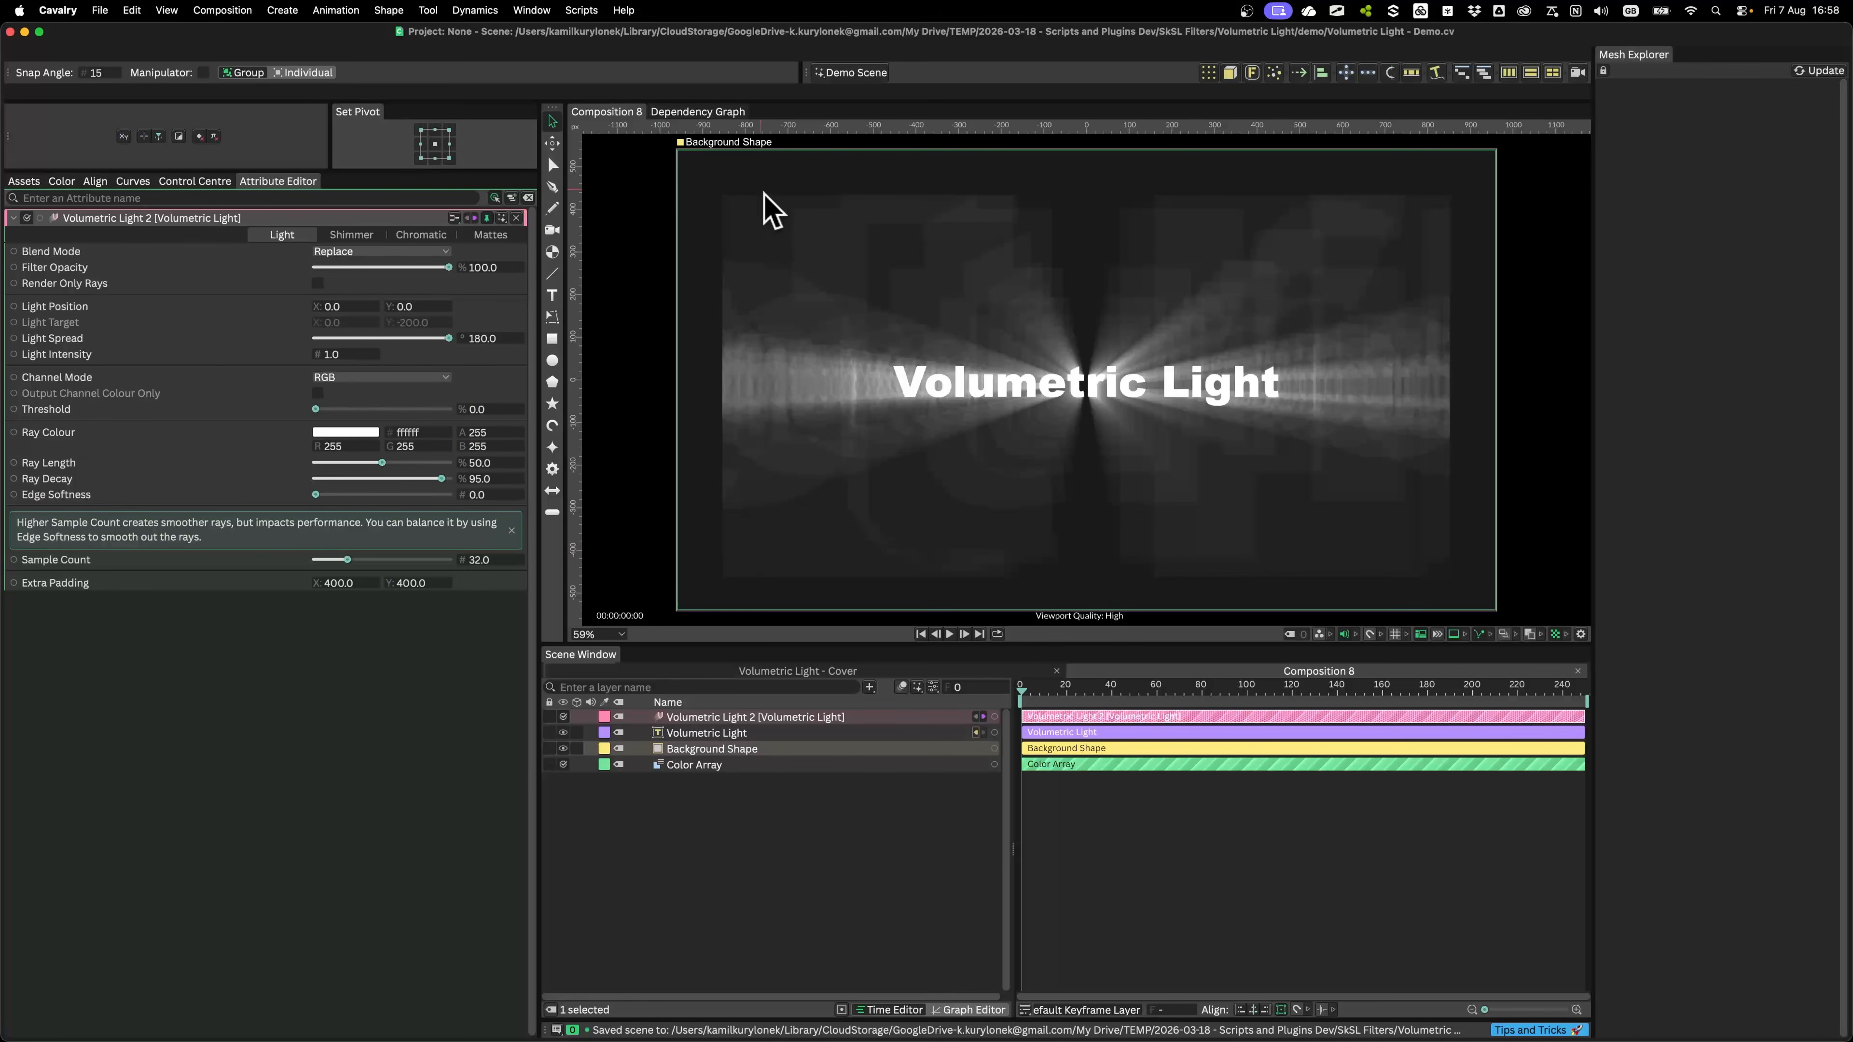
key("ctrl+Tab")
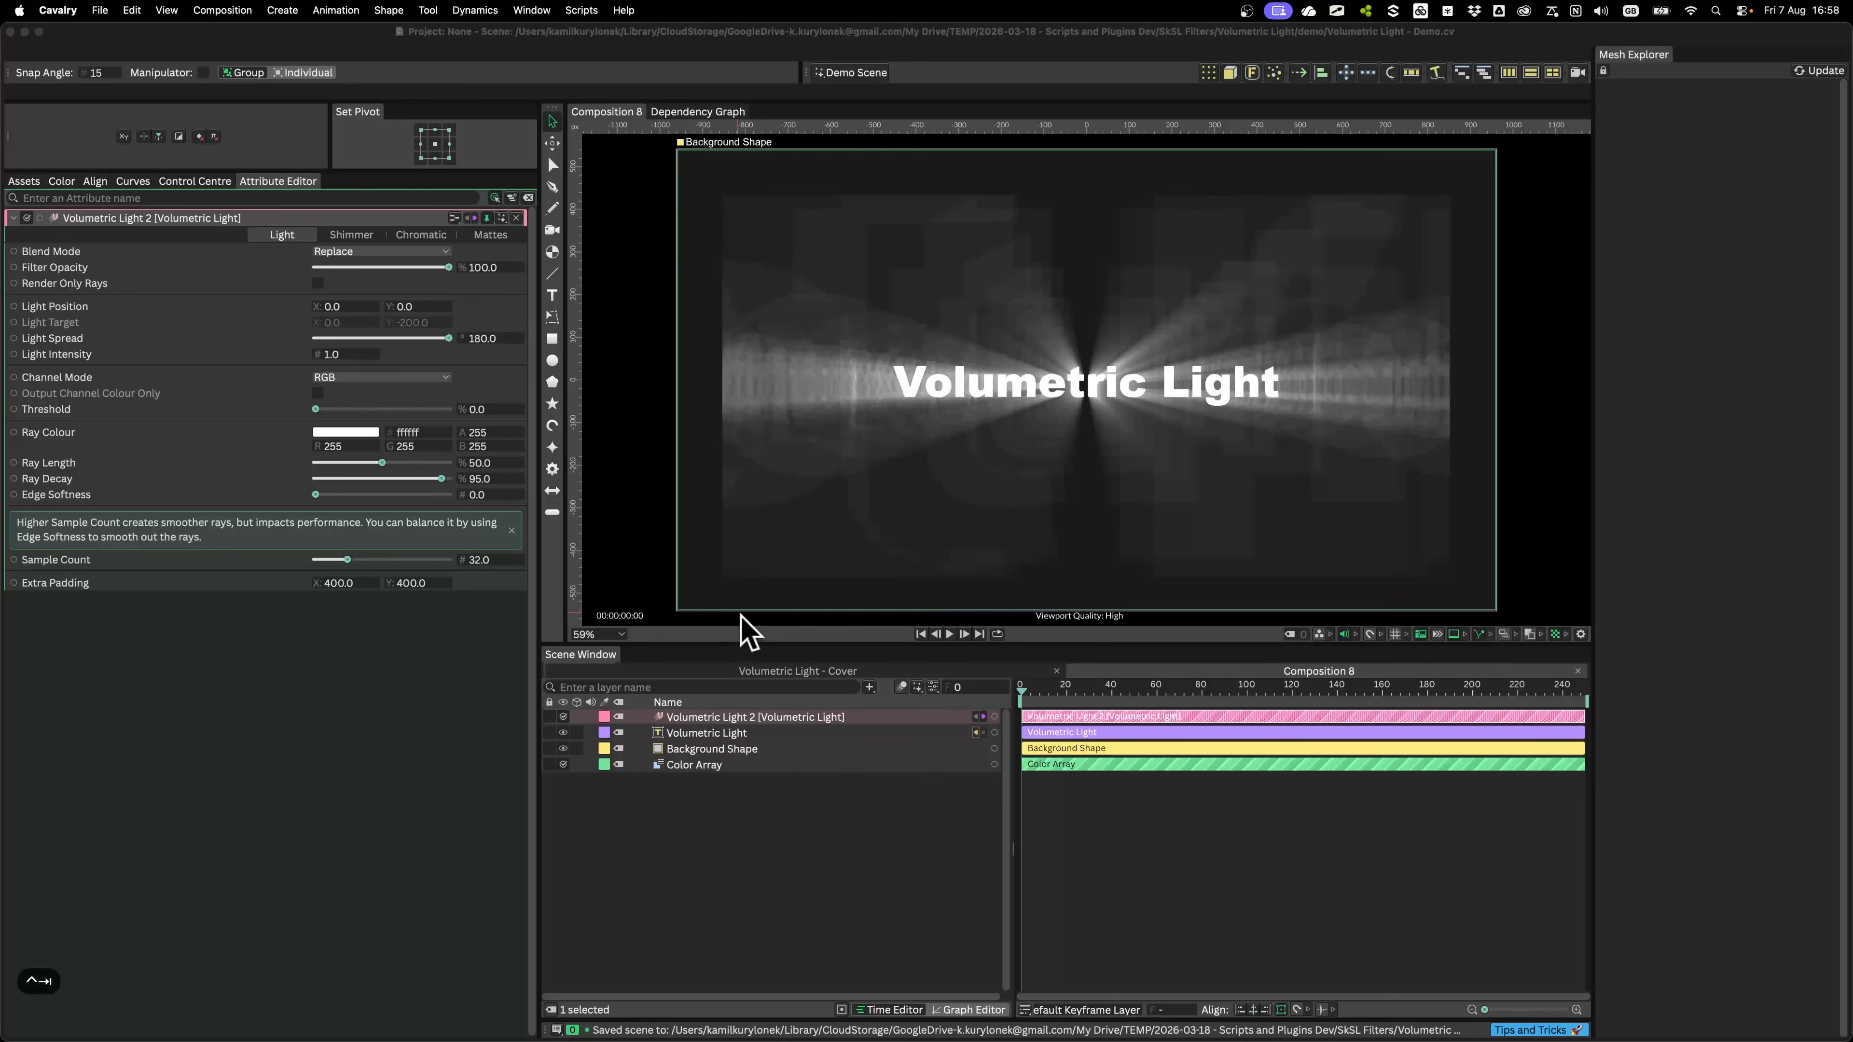
mouse_move(722, 212)
left_mouse_down()
mouse_move(1146, 499)
mouse_move(1441, 560)
left_mouse_up()
left_click_drag(1515, 157, 1439, 622)
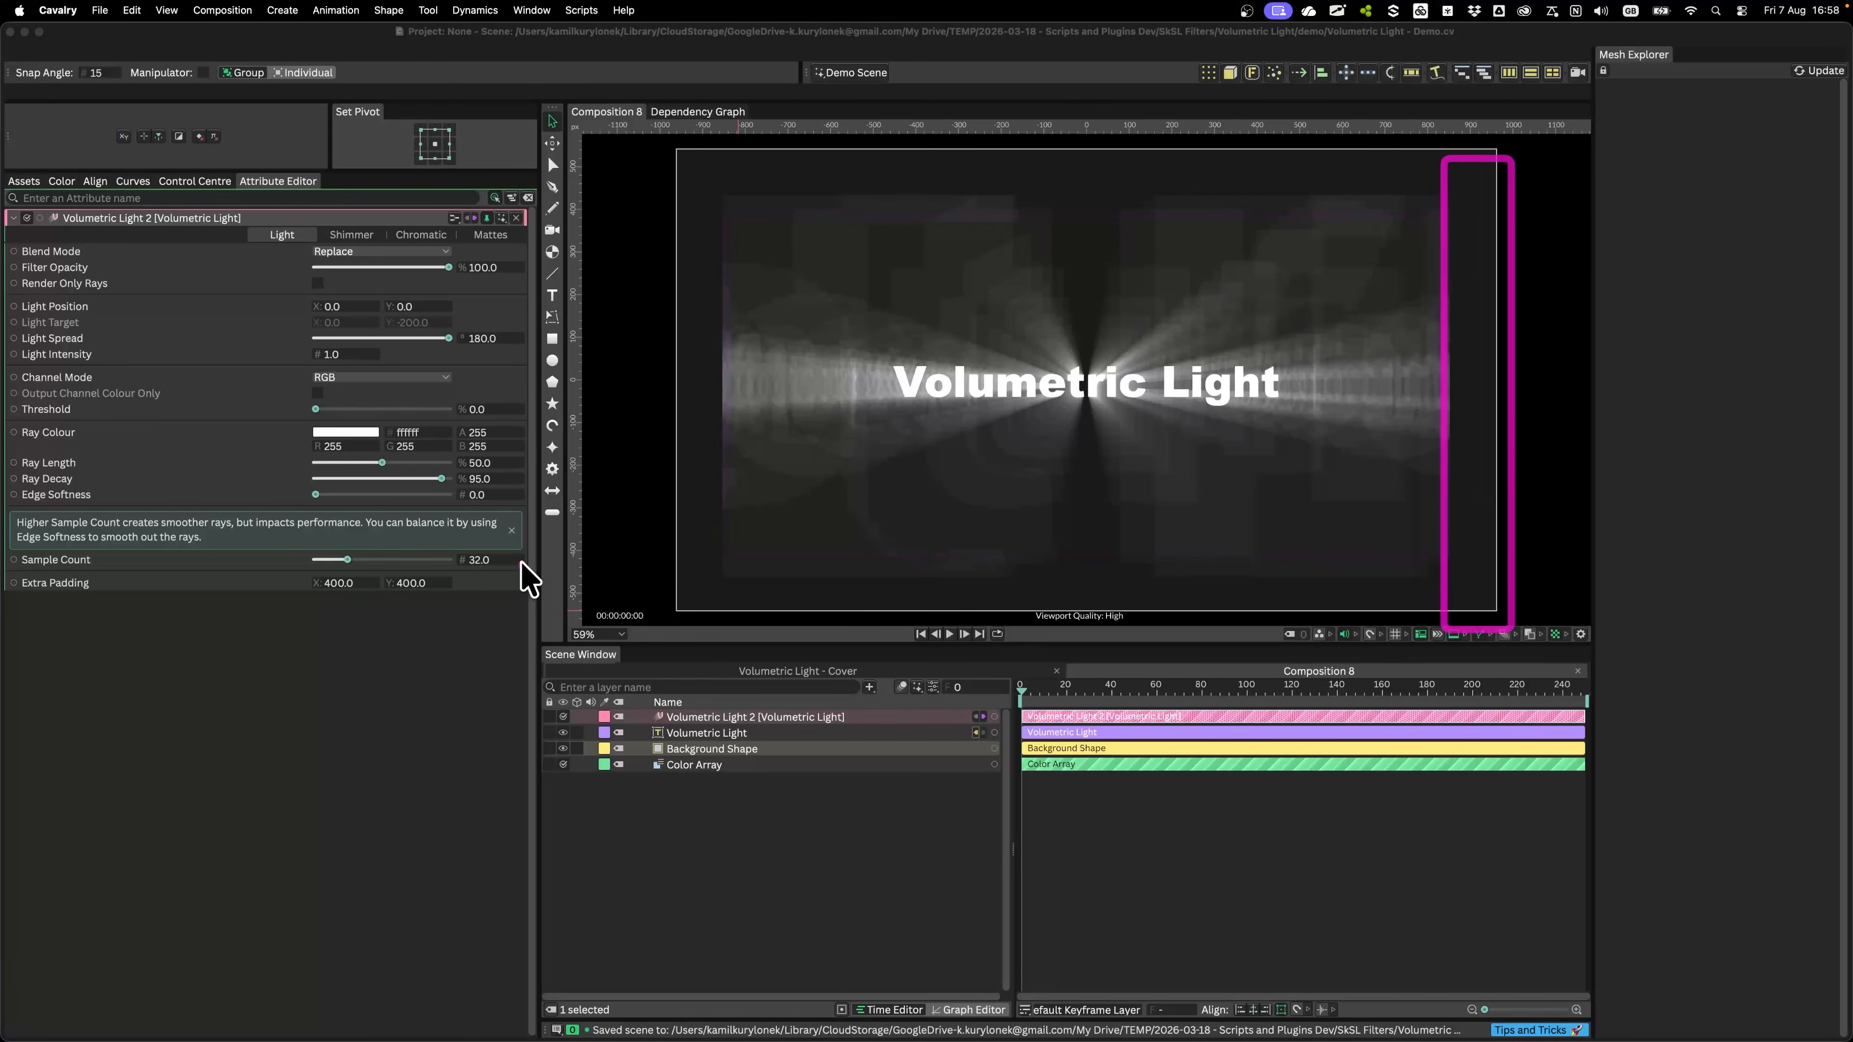
mouse_move(607, 569)
left_mouse_down()
mouse_move(1384, 630)
mouse_move(1505, 620)
left_mouse_up()
mouse_move(640, 126)
left_mouse_down()
mouse_move(753, 563)
mouse_move(733, 593)
left_mouse_up()
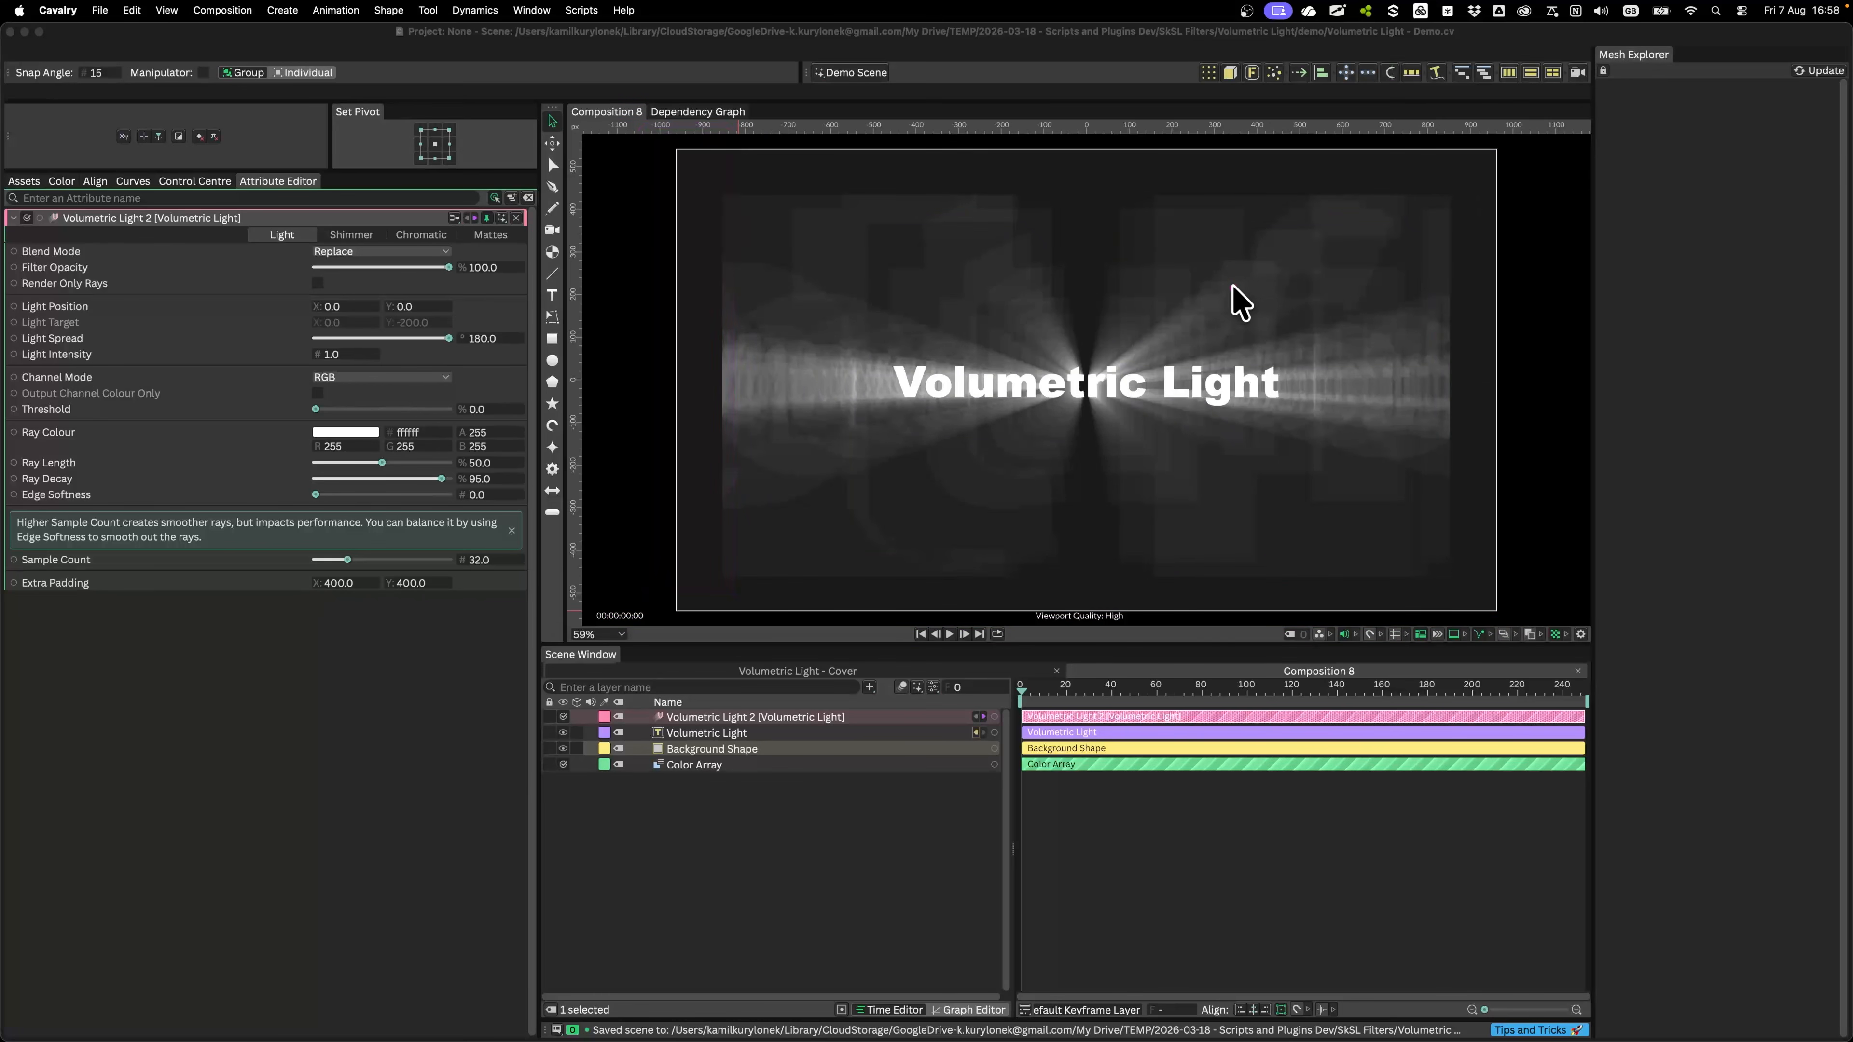
key("Escape")
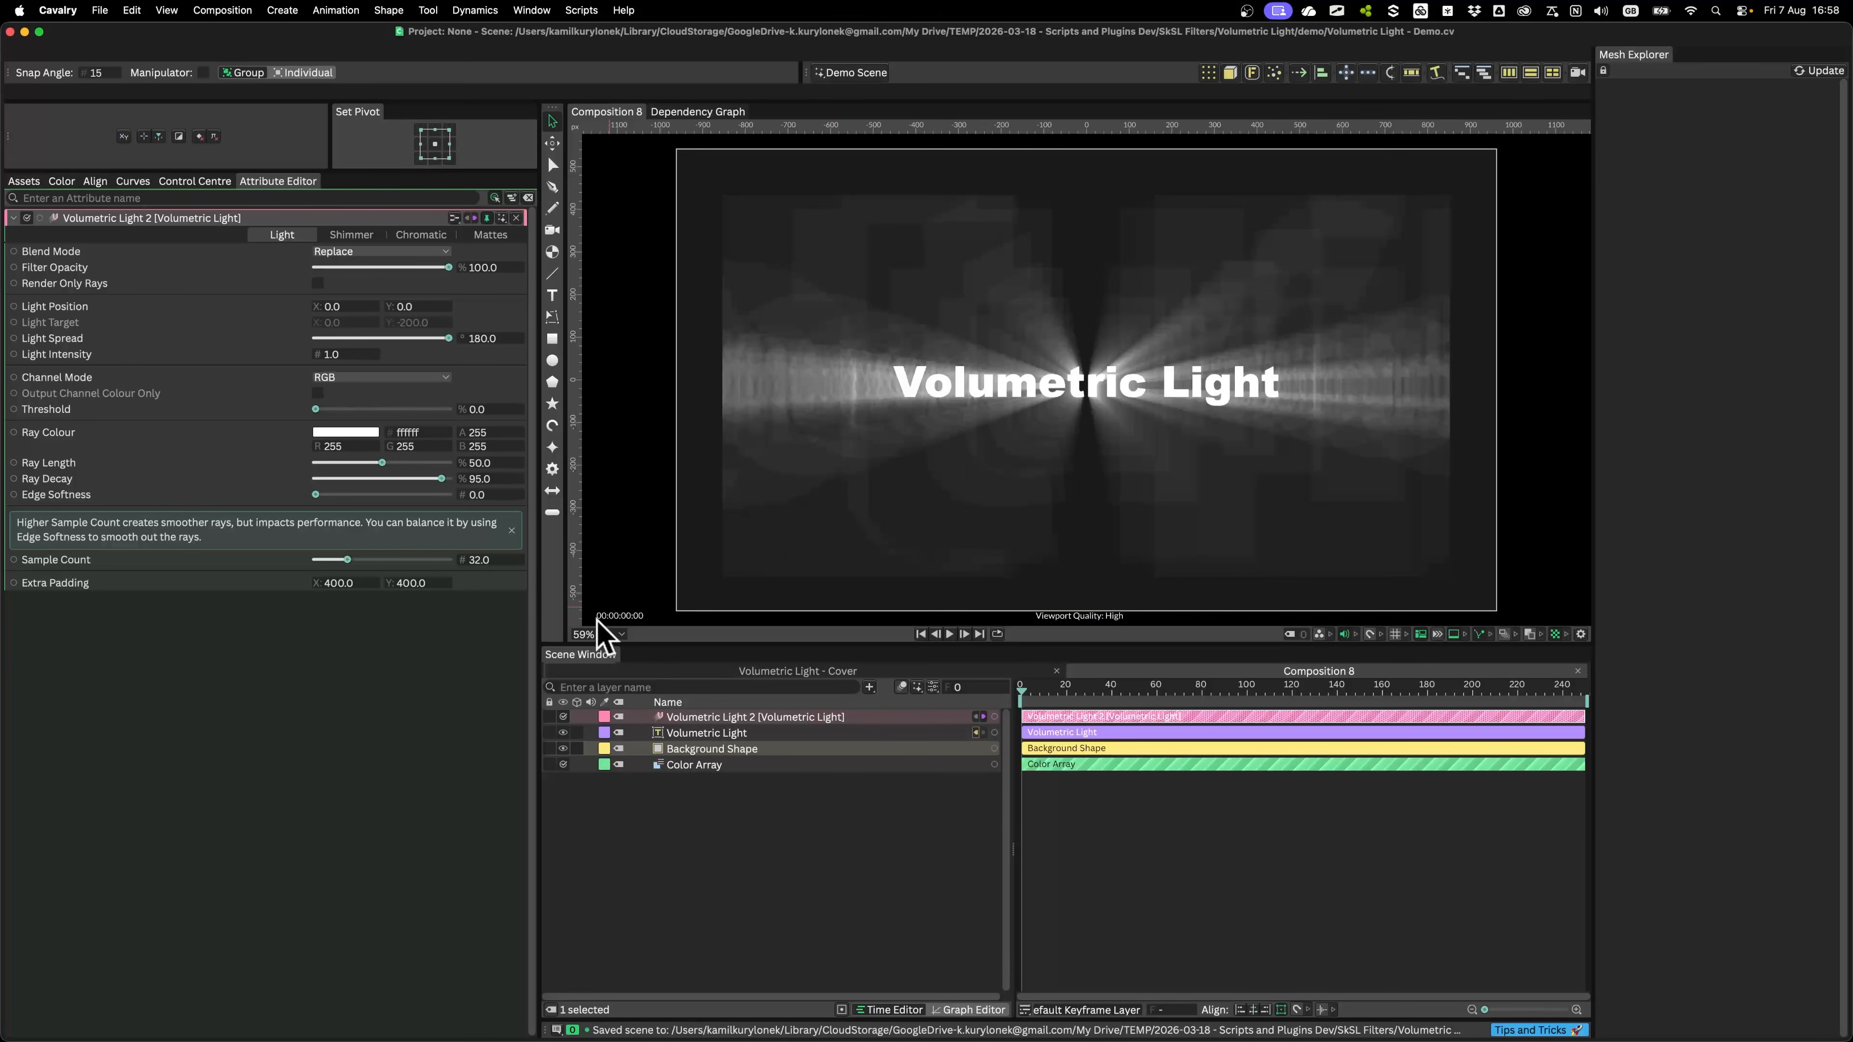
Step: Link the Volumetric Light filter's Extra Padding axes at 600 and raise its Sample Count to 84
left_click_drag(318, 583, 354, 628)
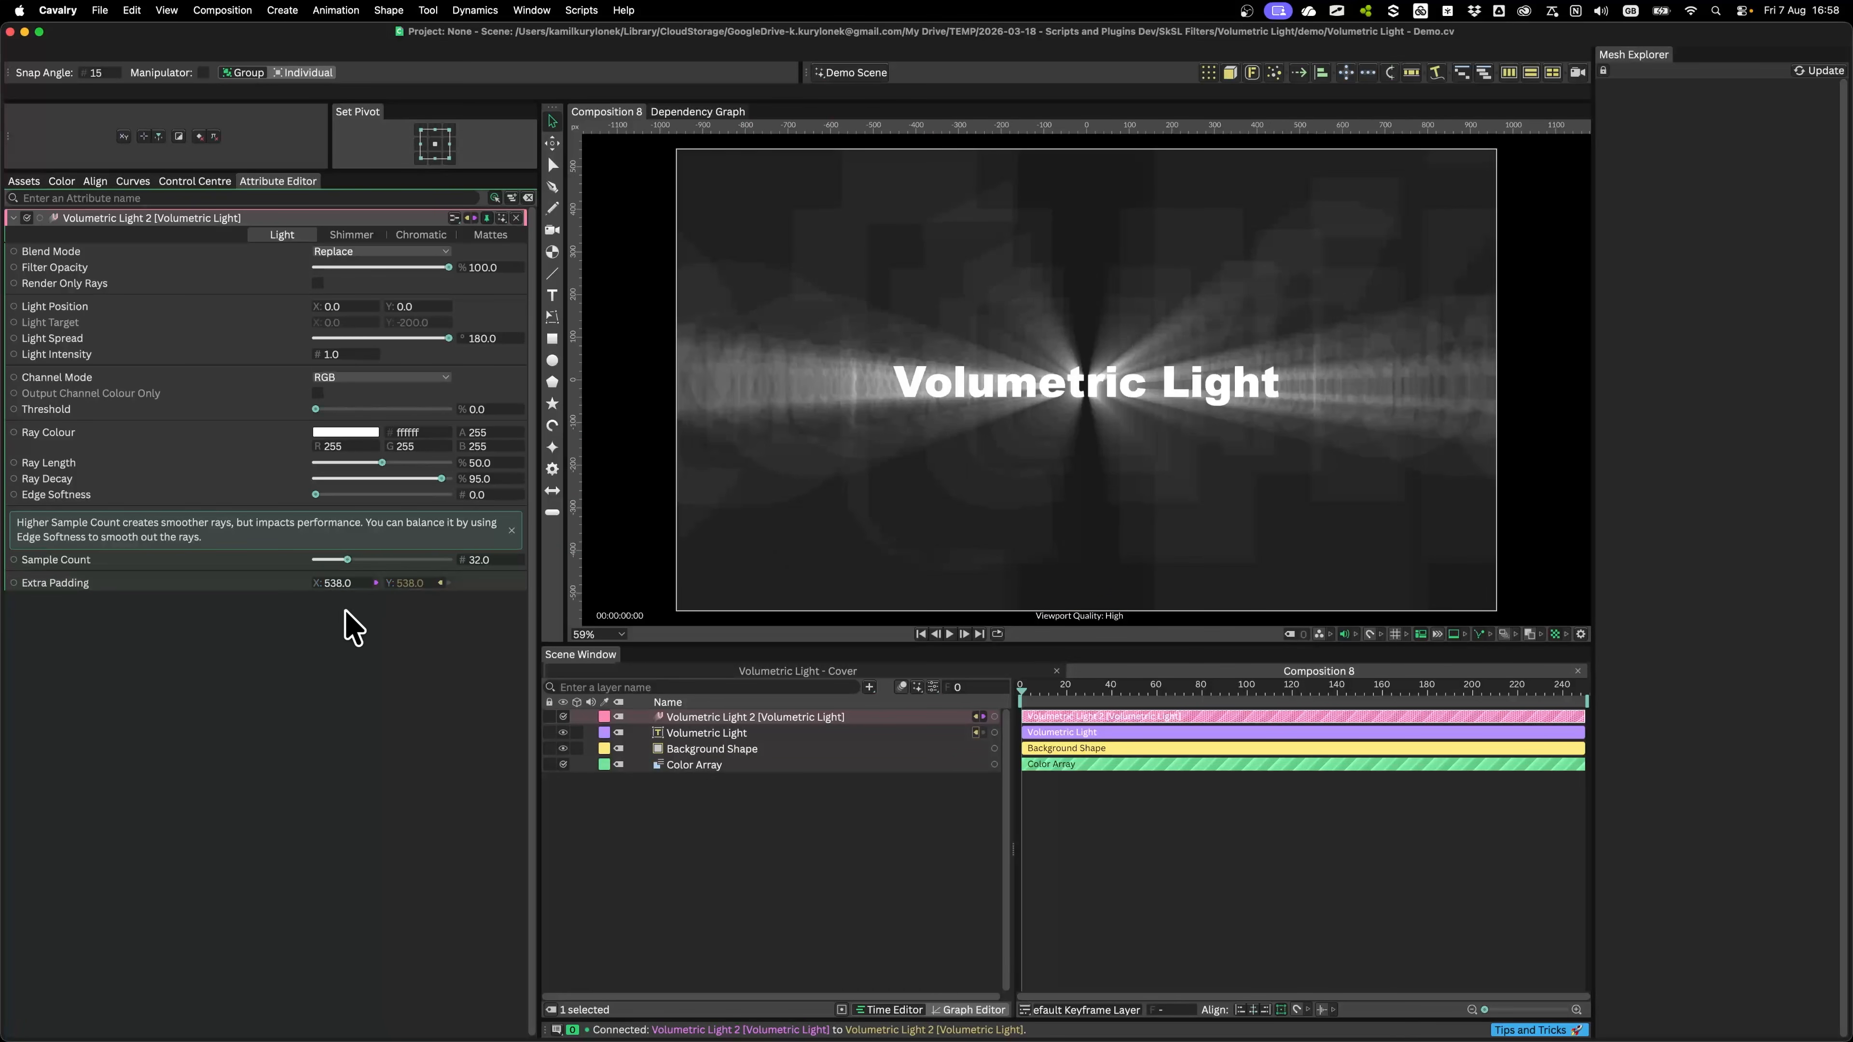
left_click(342, 583)
type("600")
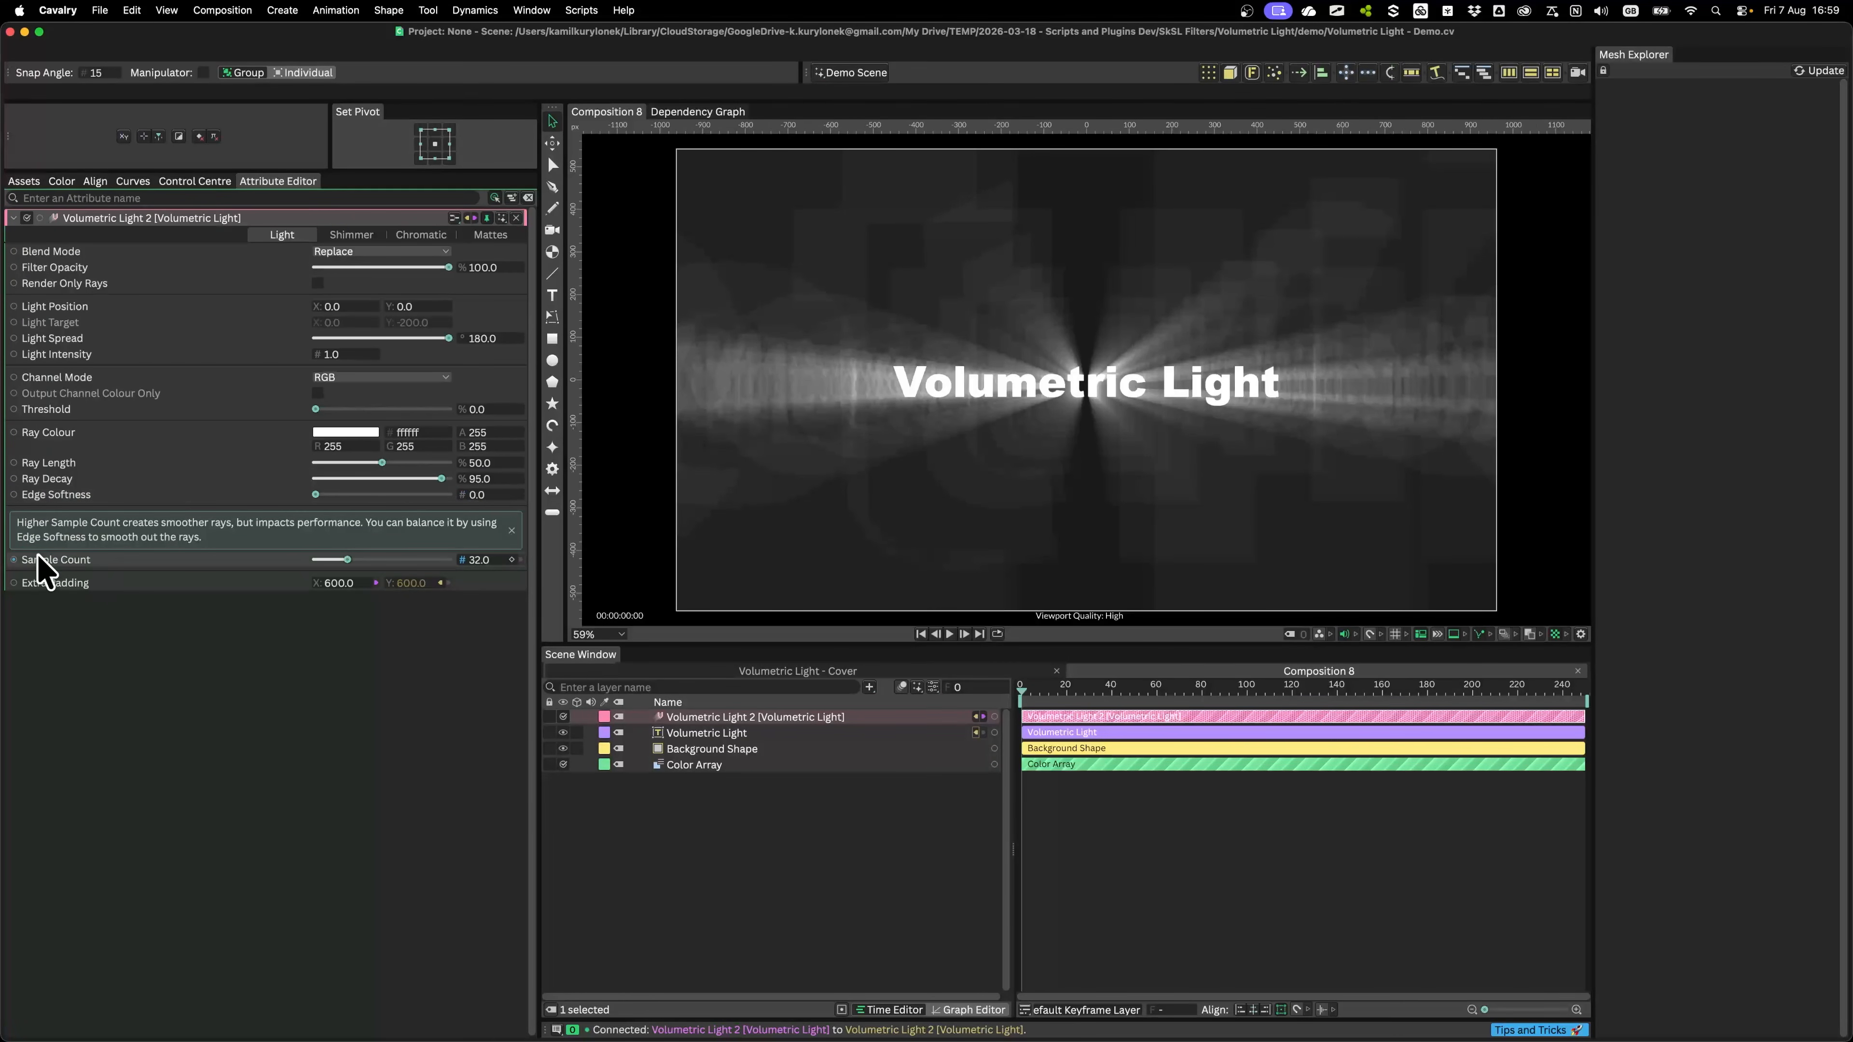
left_click_drag(347, 559, 388, 559)
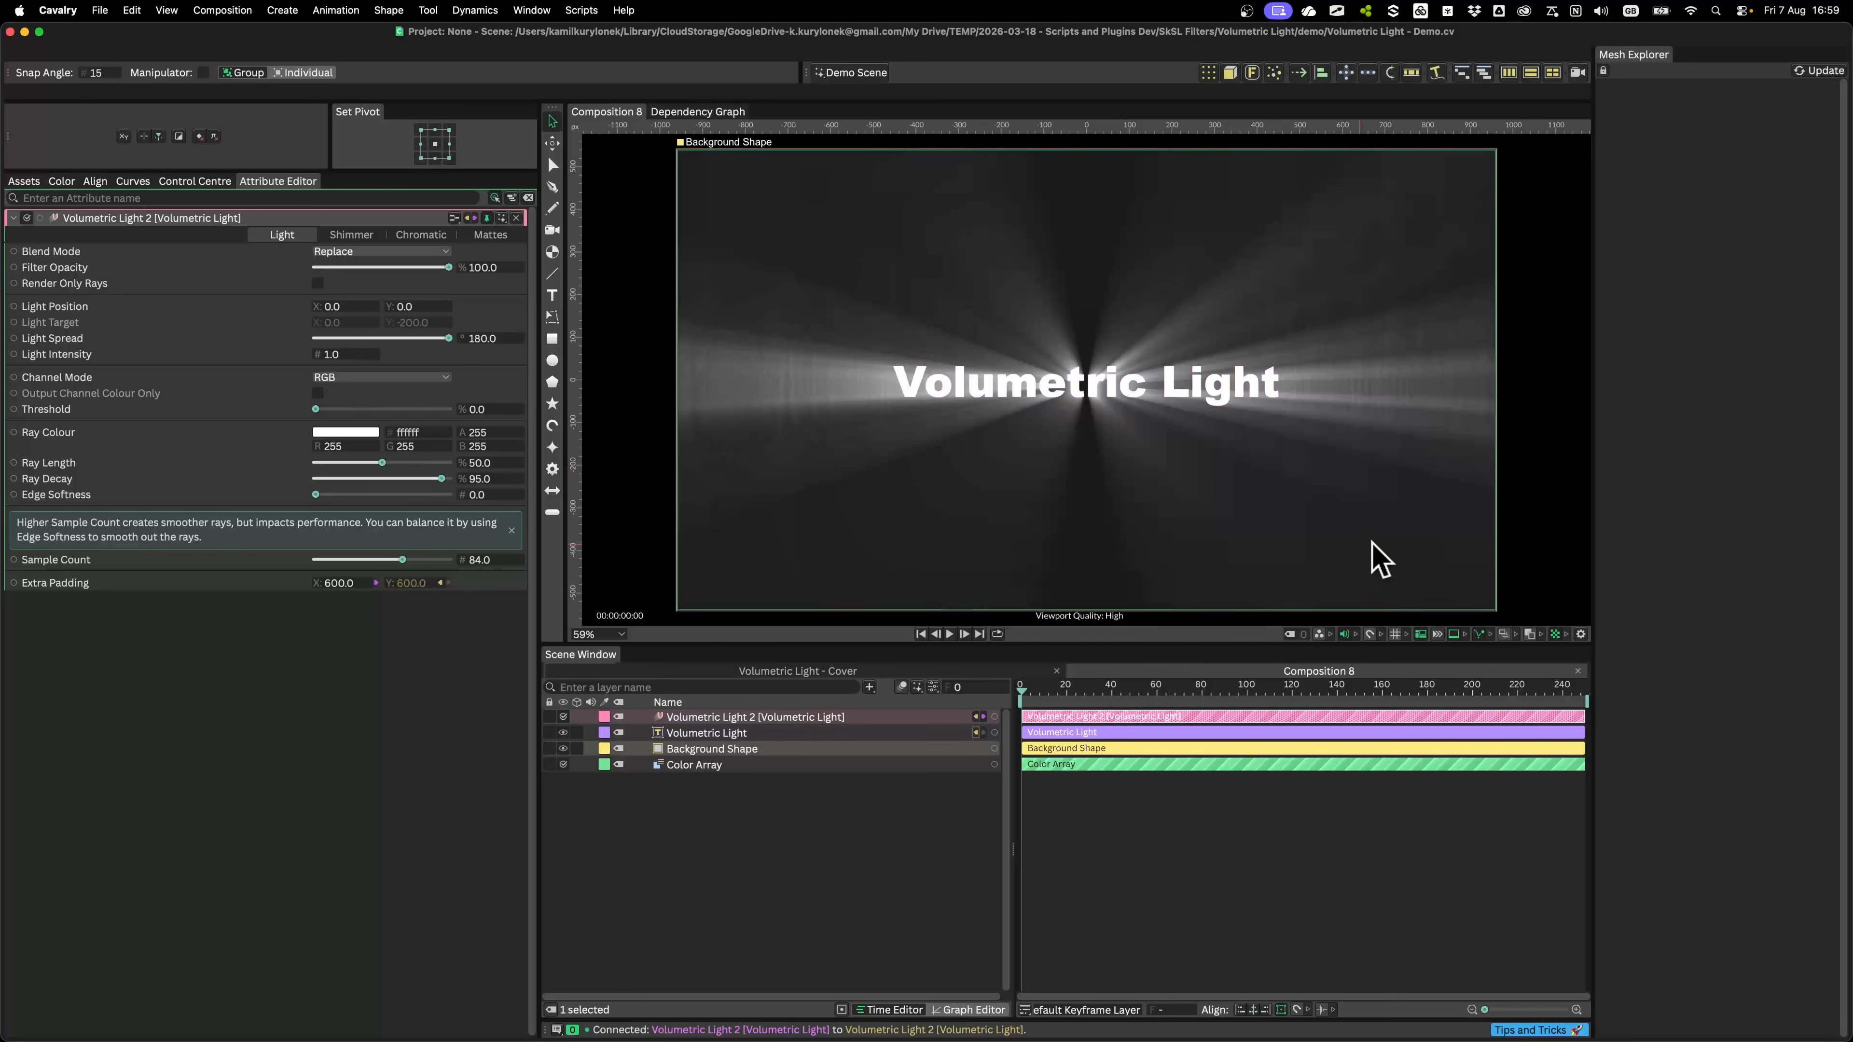
Step: Move the Background Shape off-centre to about X 125.6, Y -1.7 in the composition
left_click_drag(969, 456, 981, 518)
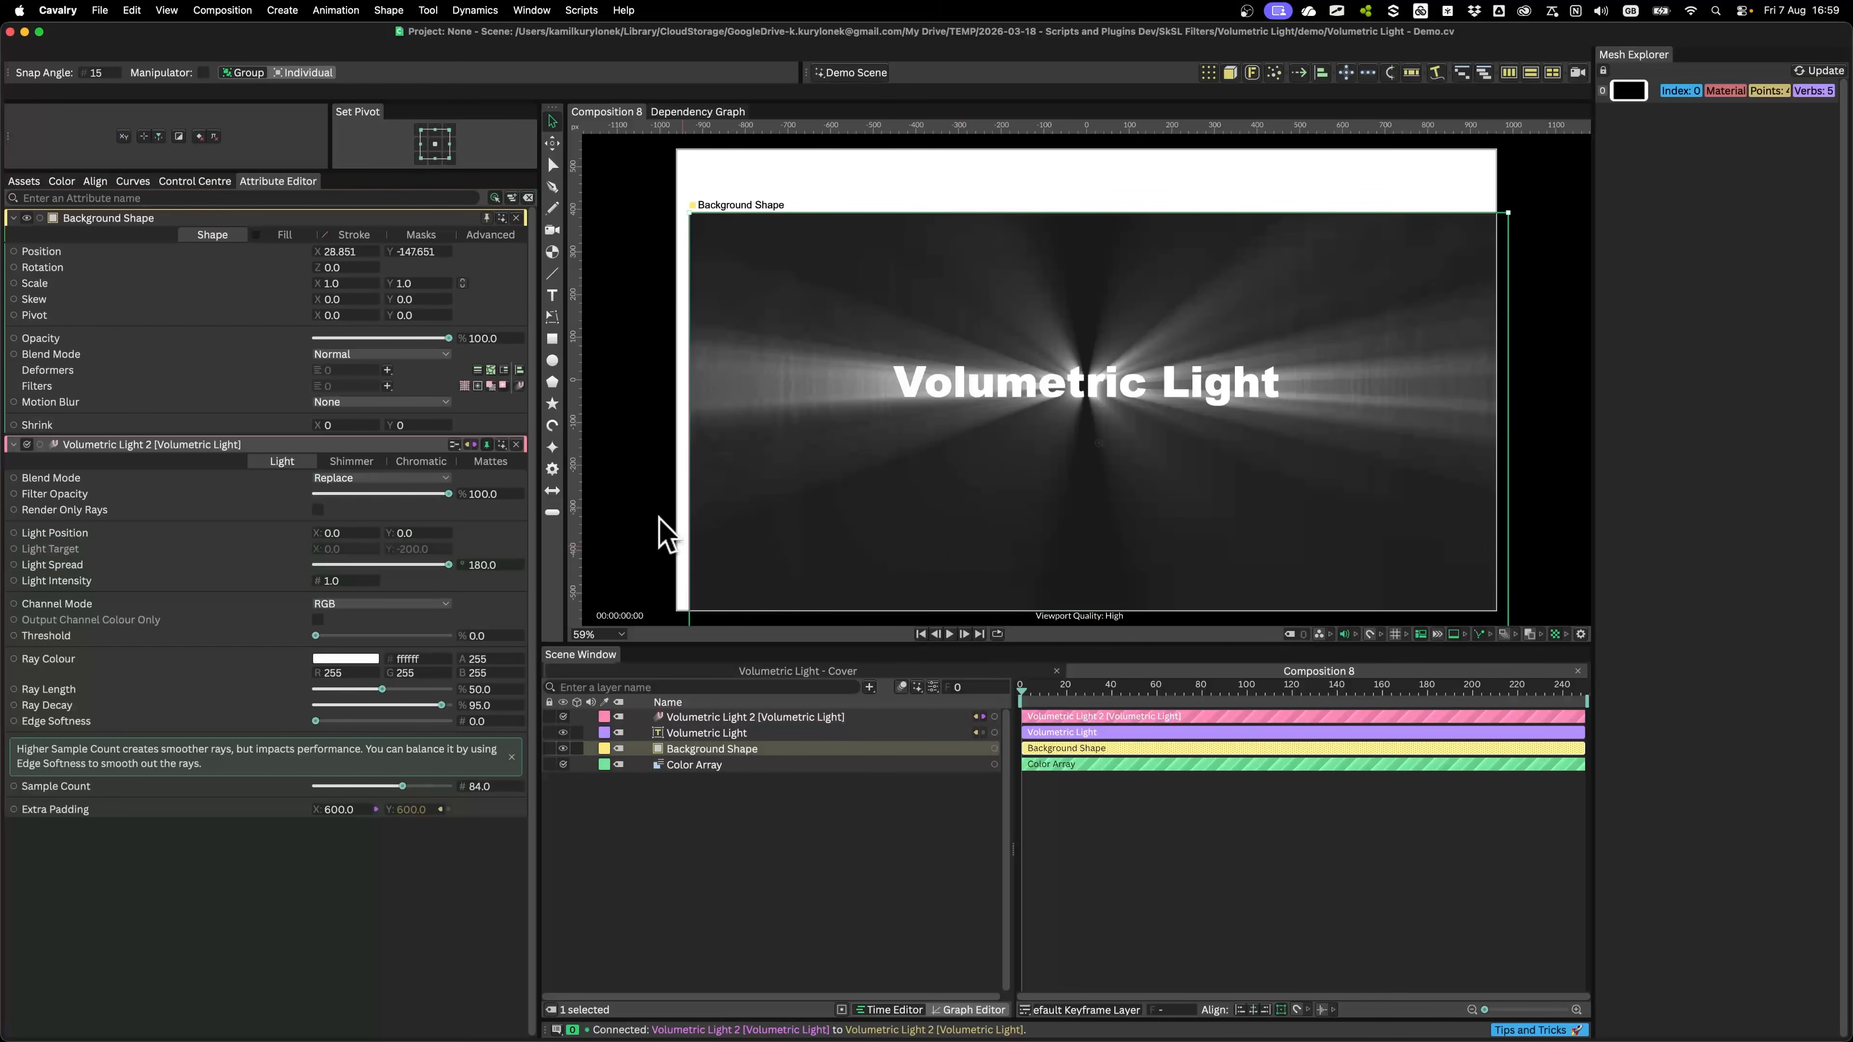
left_click(960, 206)
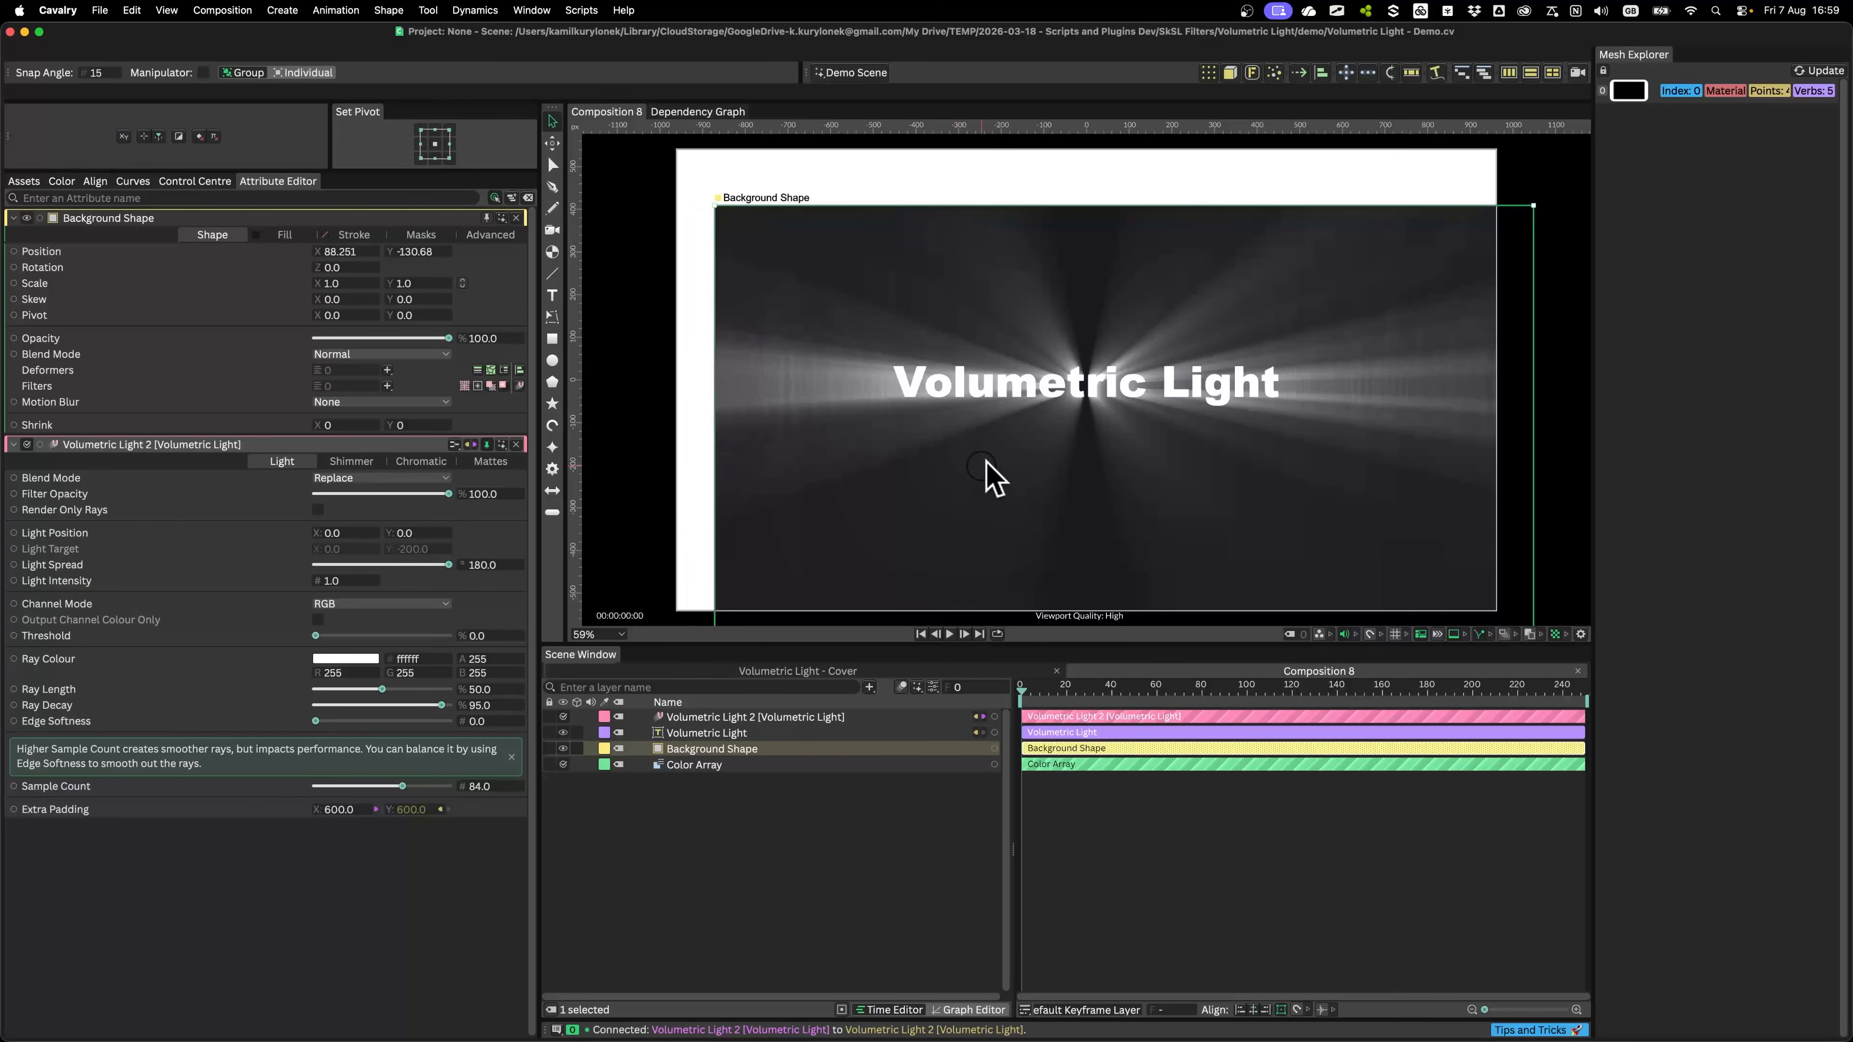
left_click_drag(989, 476, 1021, 416)
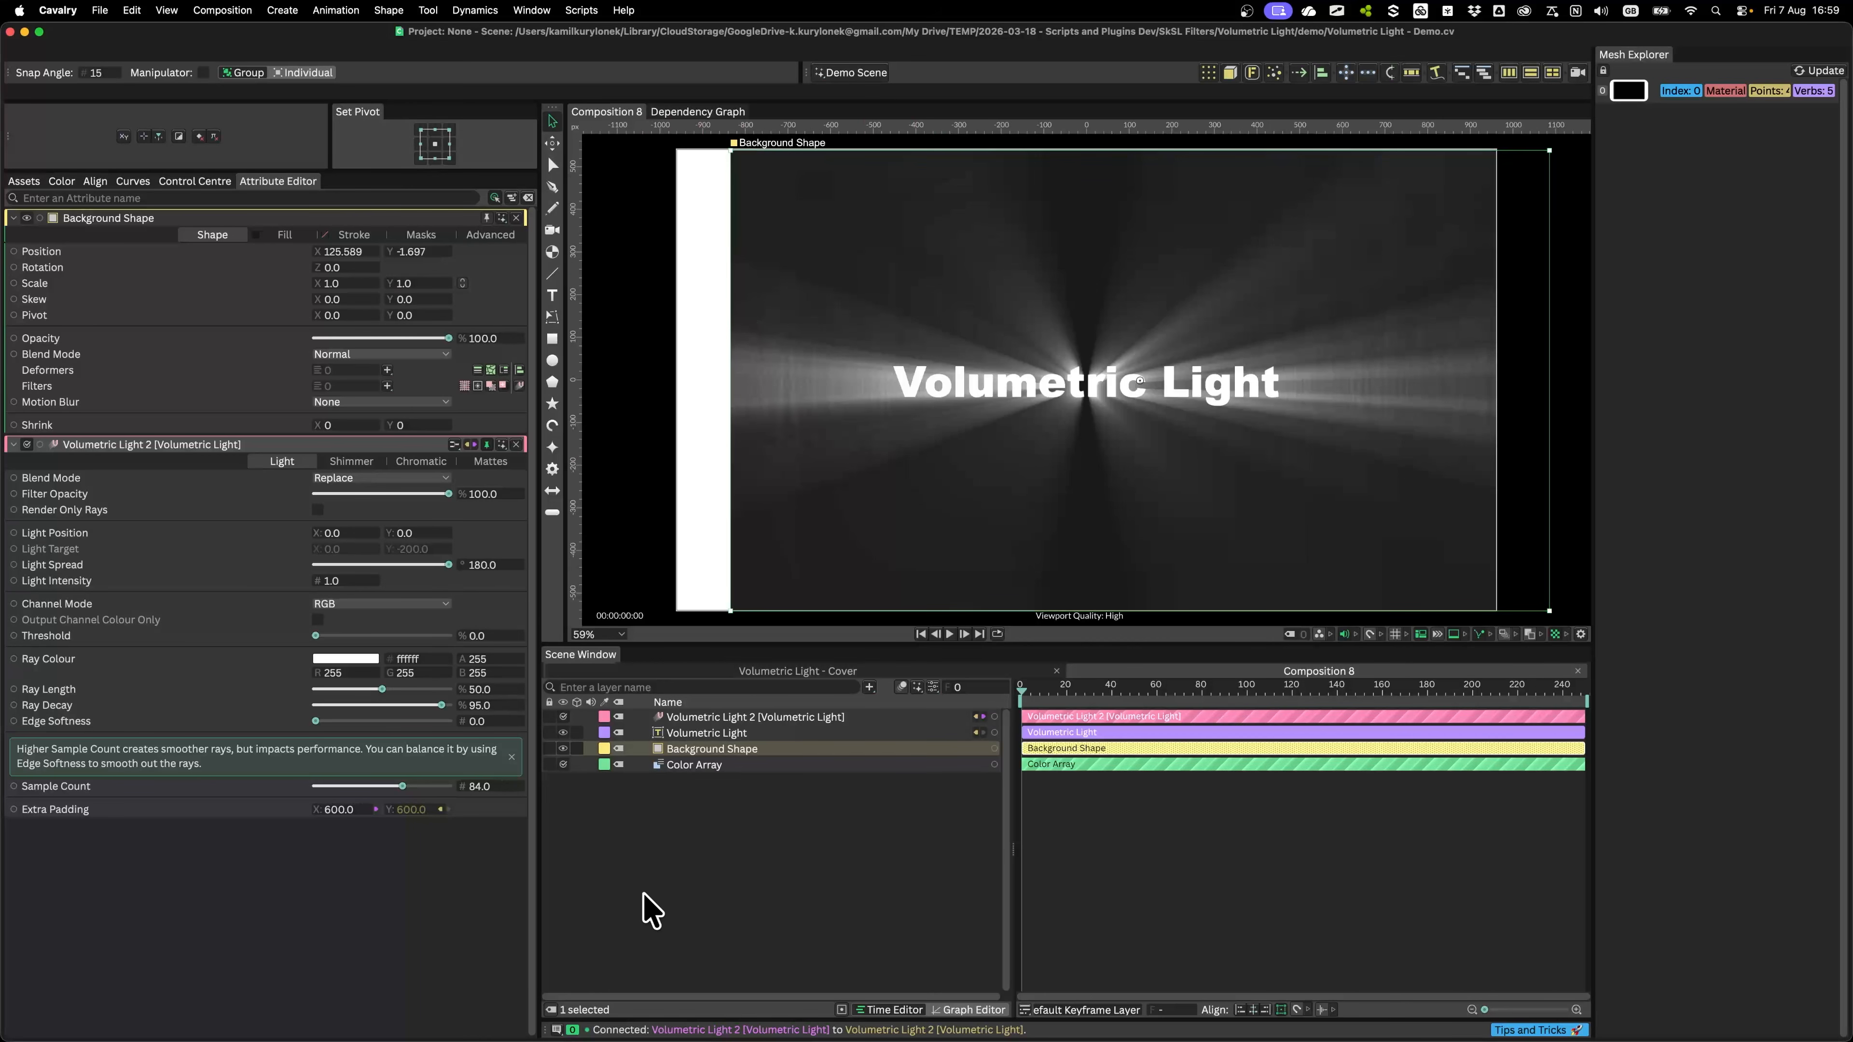
Step: Set the Volumetric Light filter's Sample Count to 12
left_click(478, 786)
type("12")
left_click(762, 881)
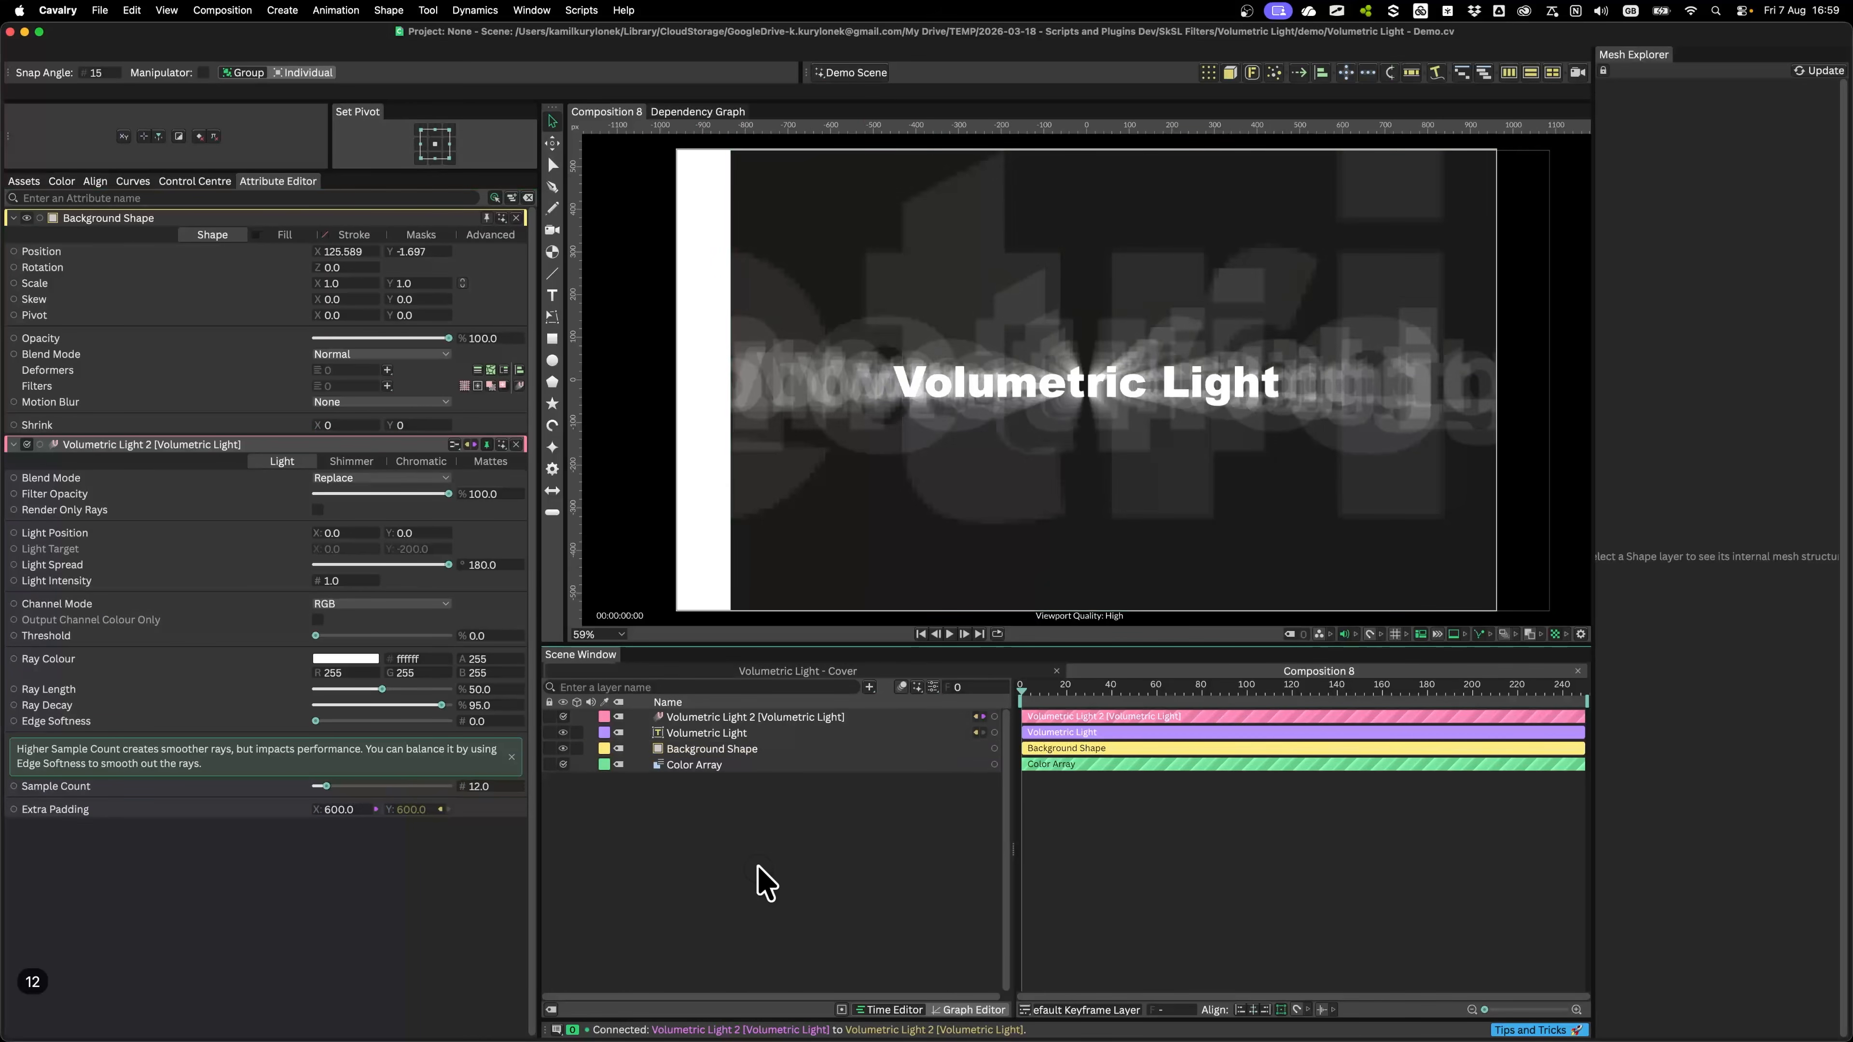
Step: Reset the Background Shape's position to X 0, Y 0
left_click(688, 748)
left_click(347, 251)
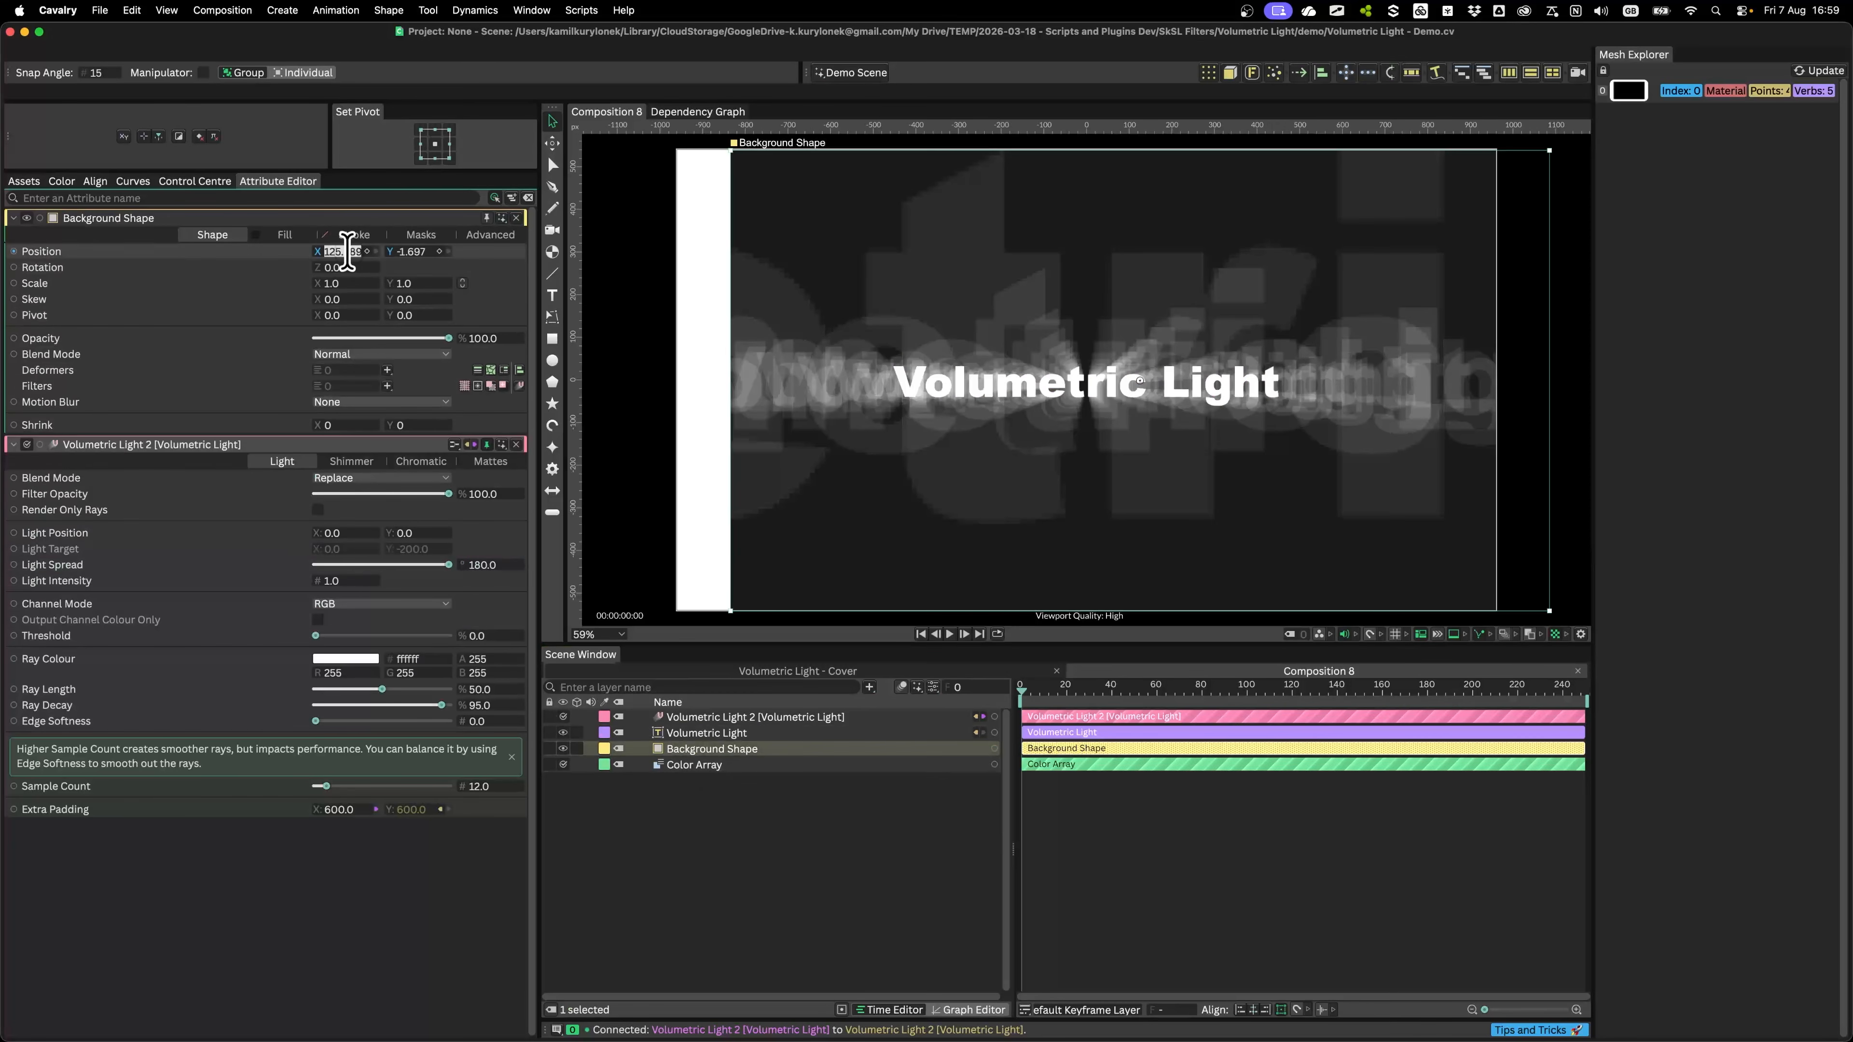
type("0")
key("Tab")
type("0")
key("Tab")
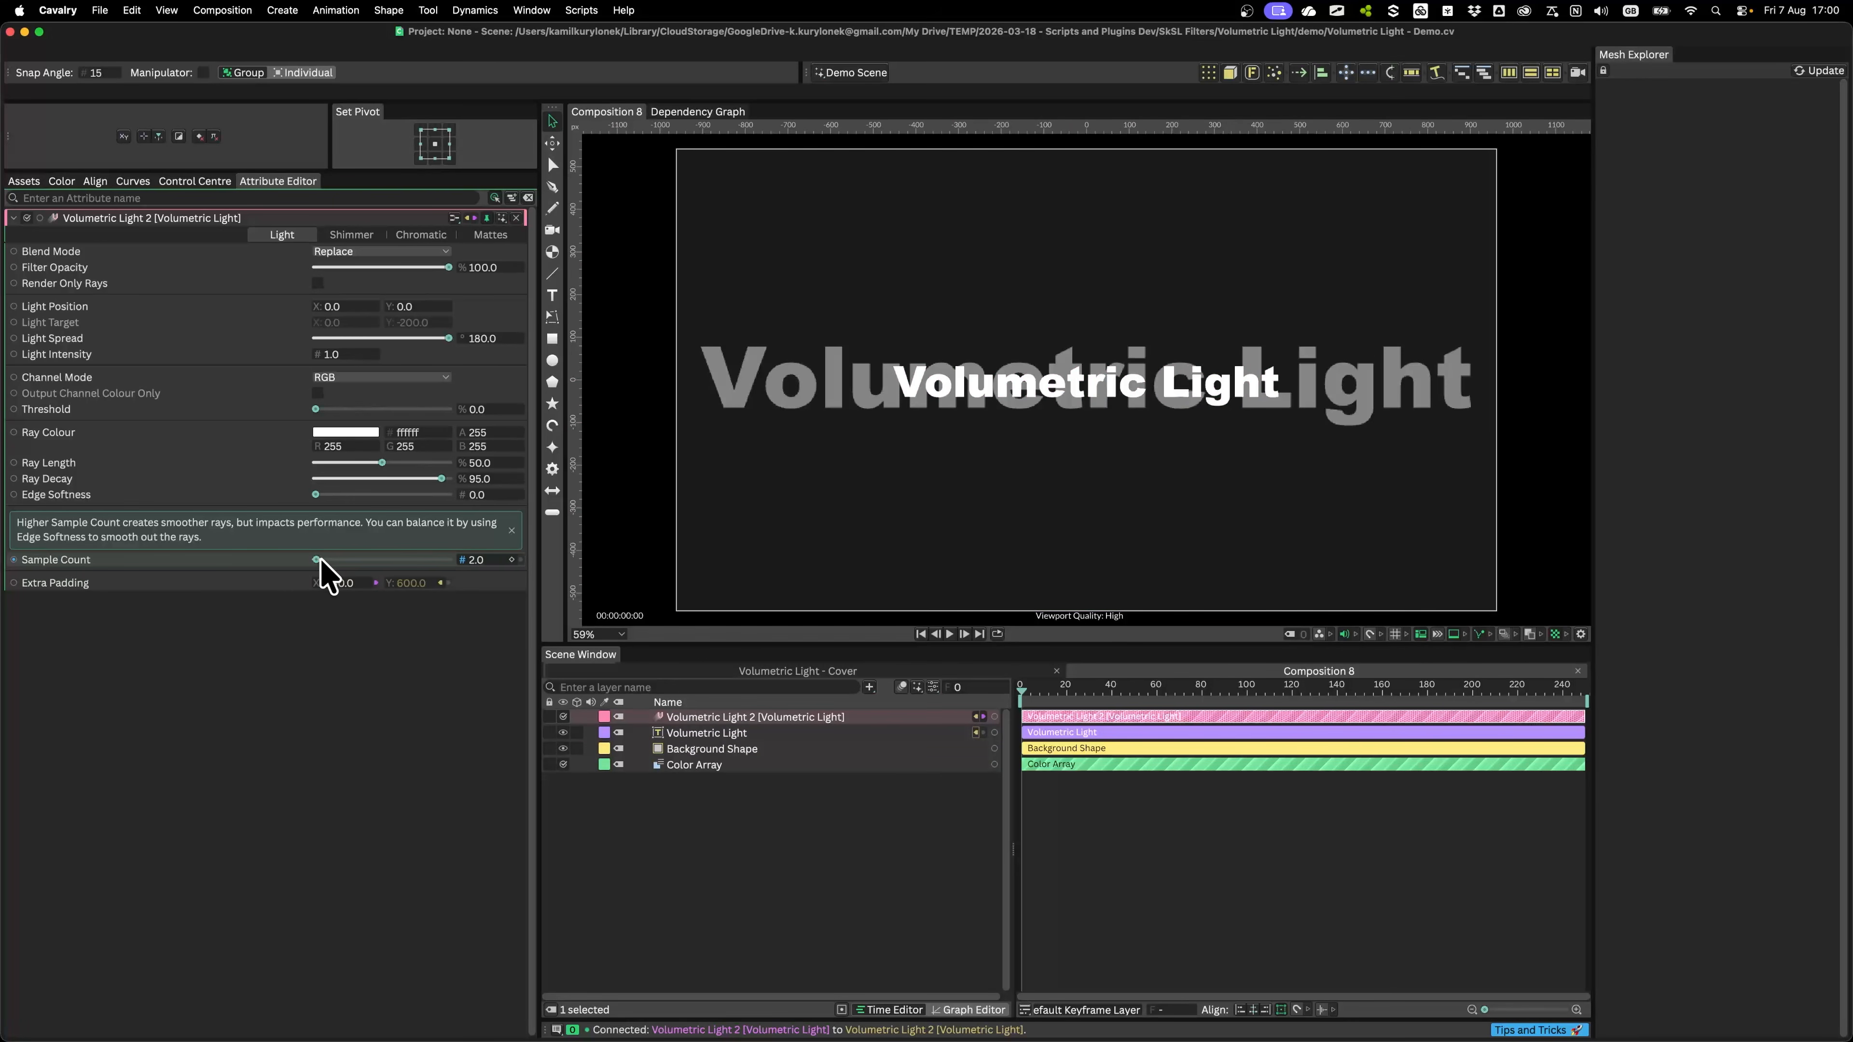
Step: Set the Volumetric Light filter's Sample Count to 24
left_click_drag(320, 560, 349, 561)
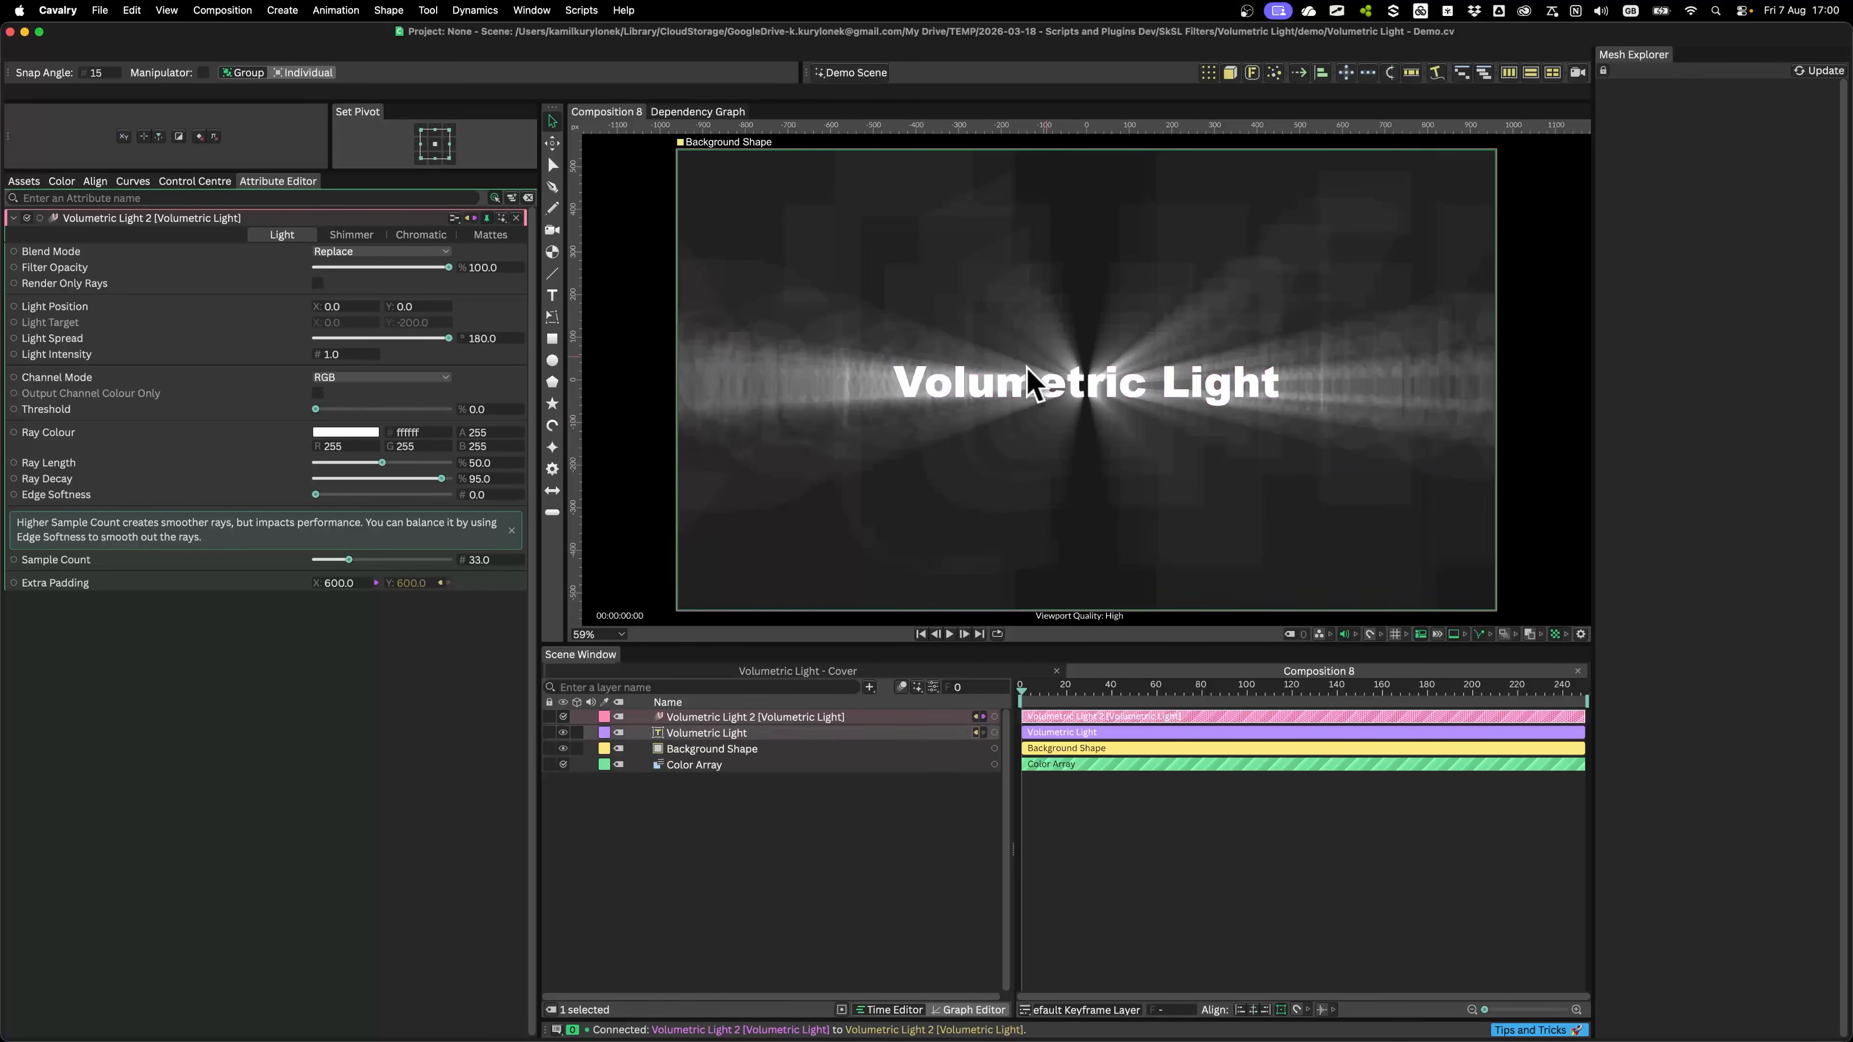
left_click(478, 560)
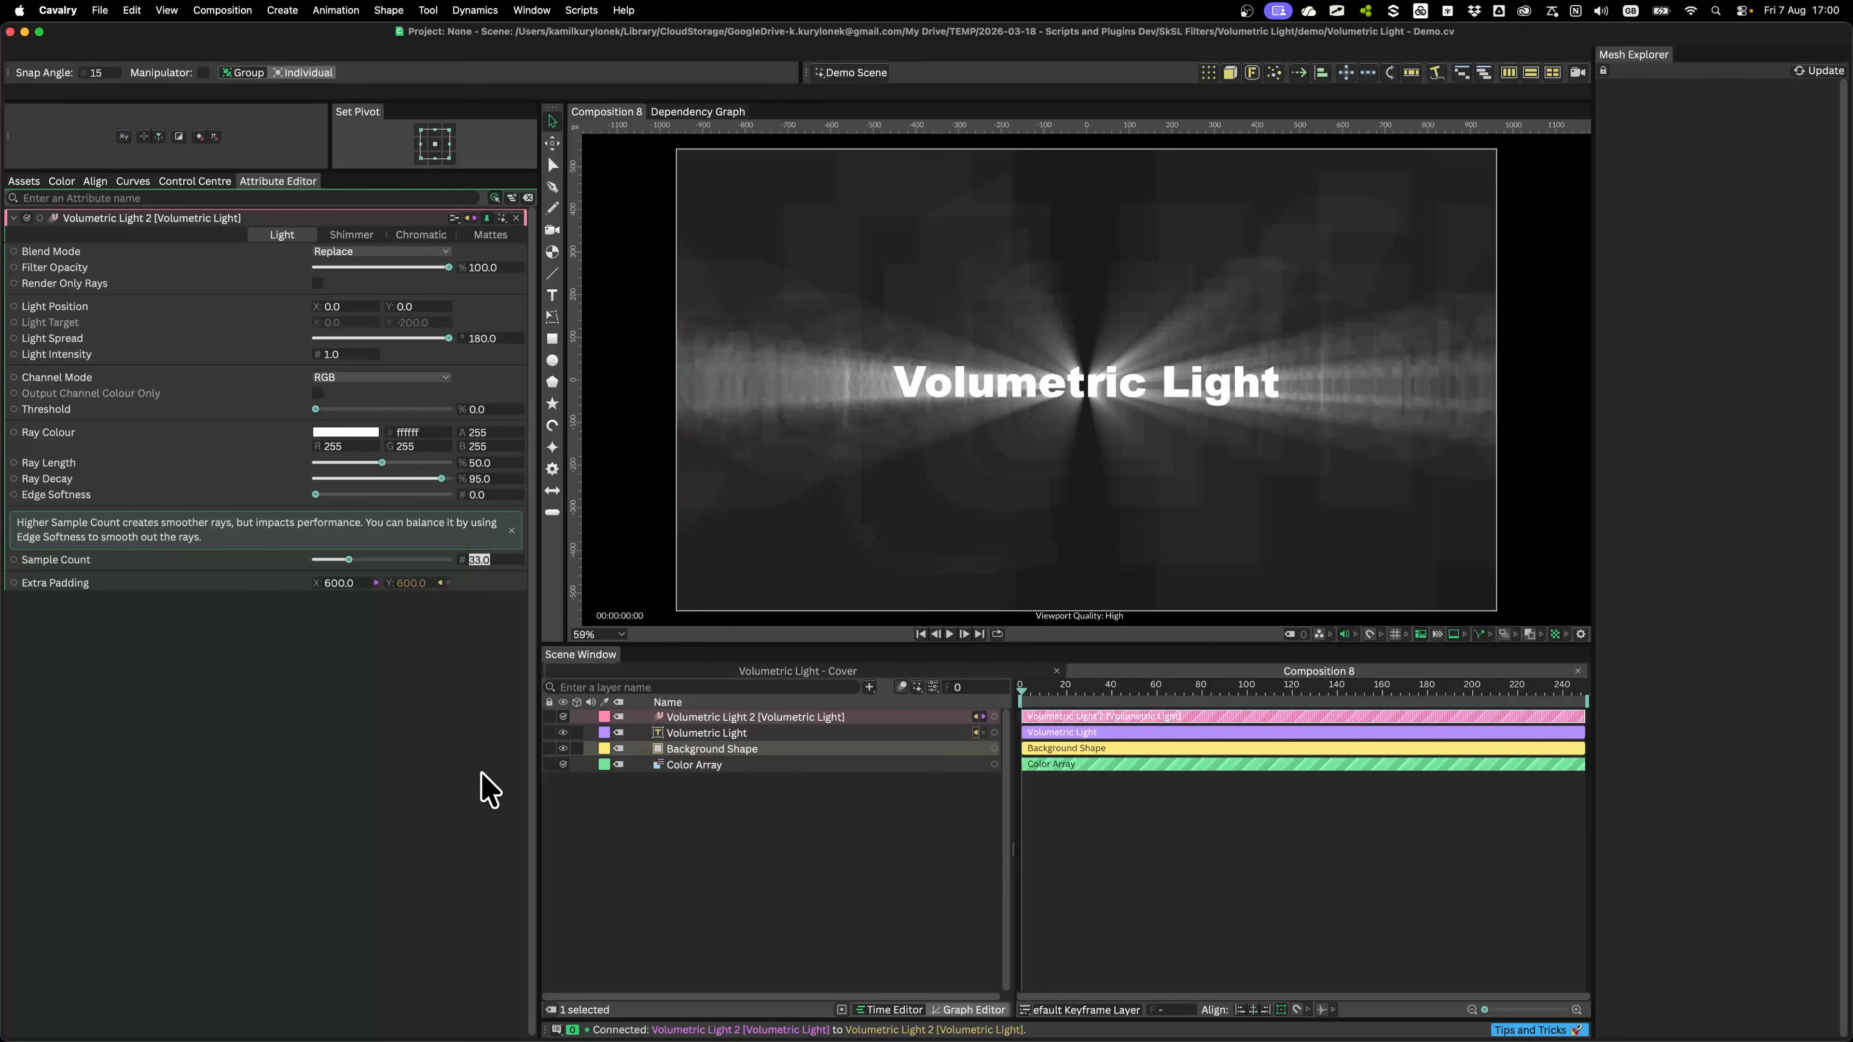
type("24")
key("Return")
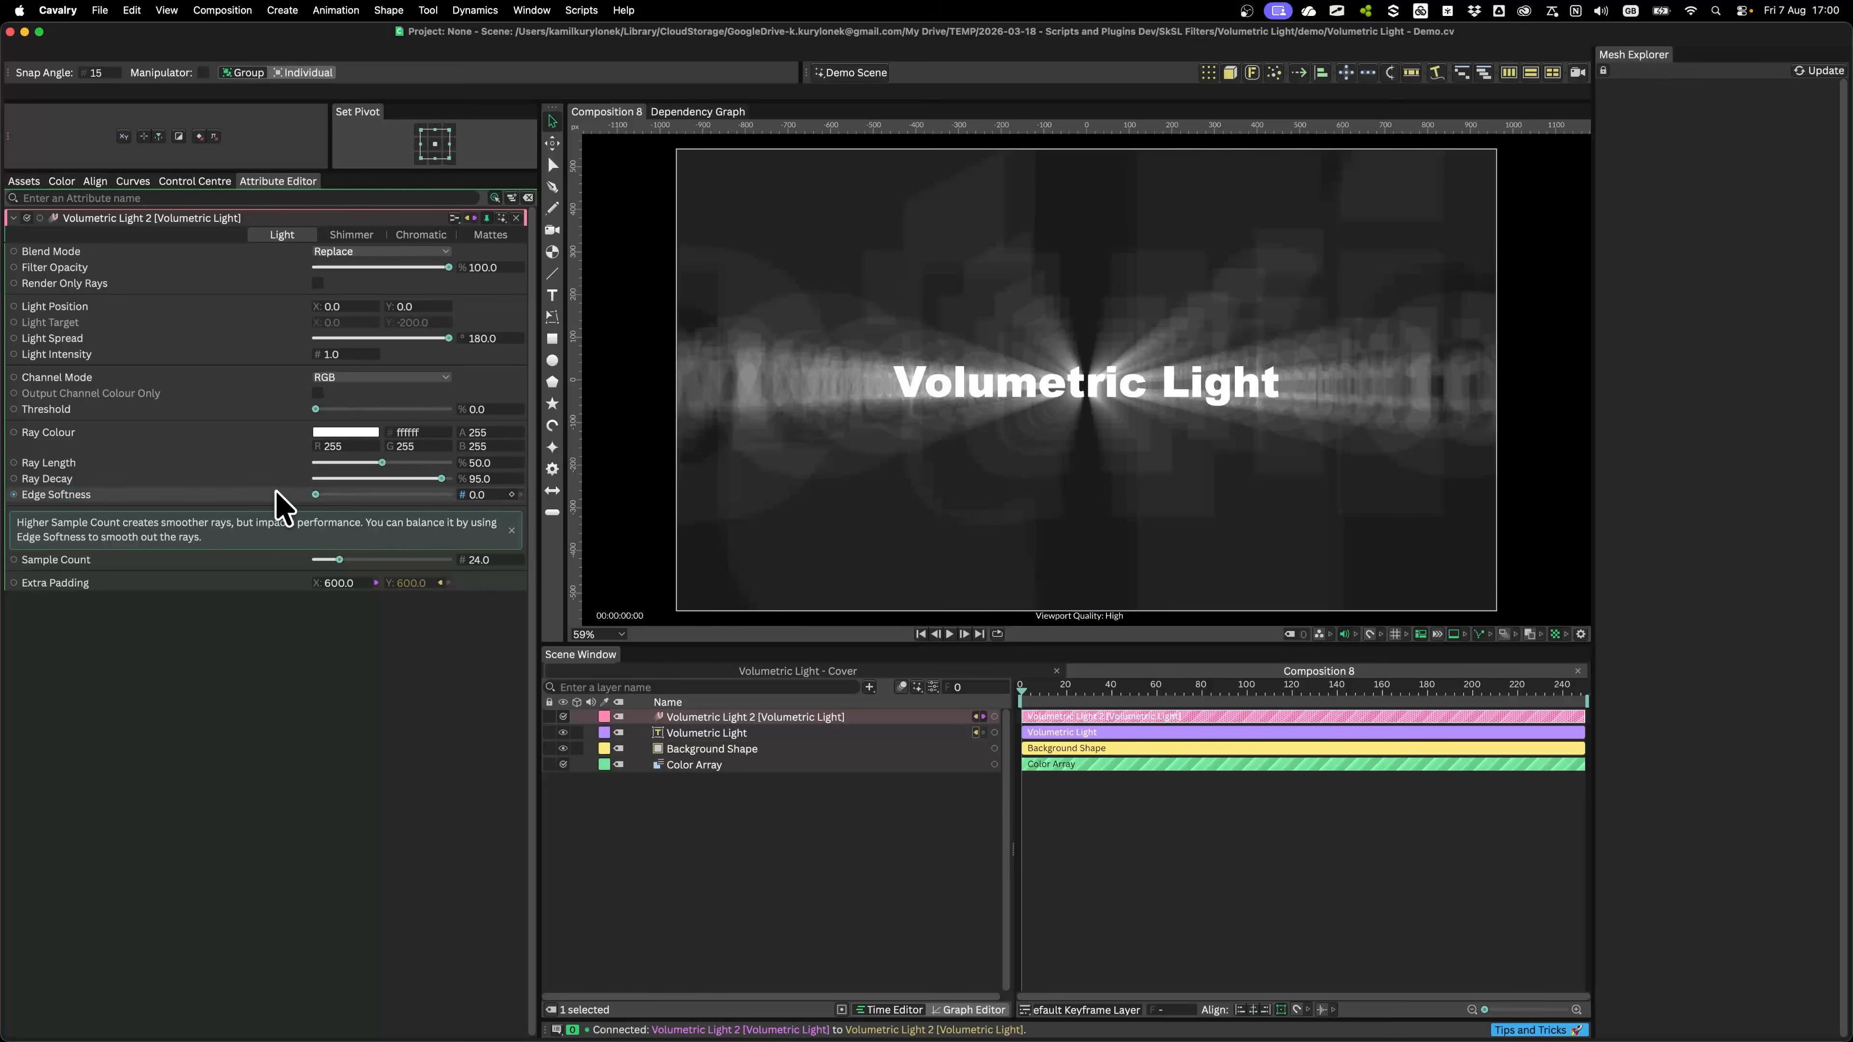
Step: Set the Volumetric Light filter's Edge Softness to 45
left_click_drag(321, 495, 345, 493)
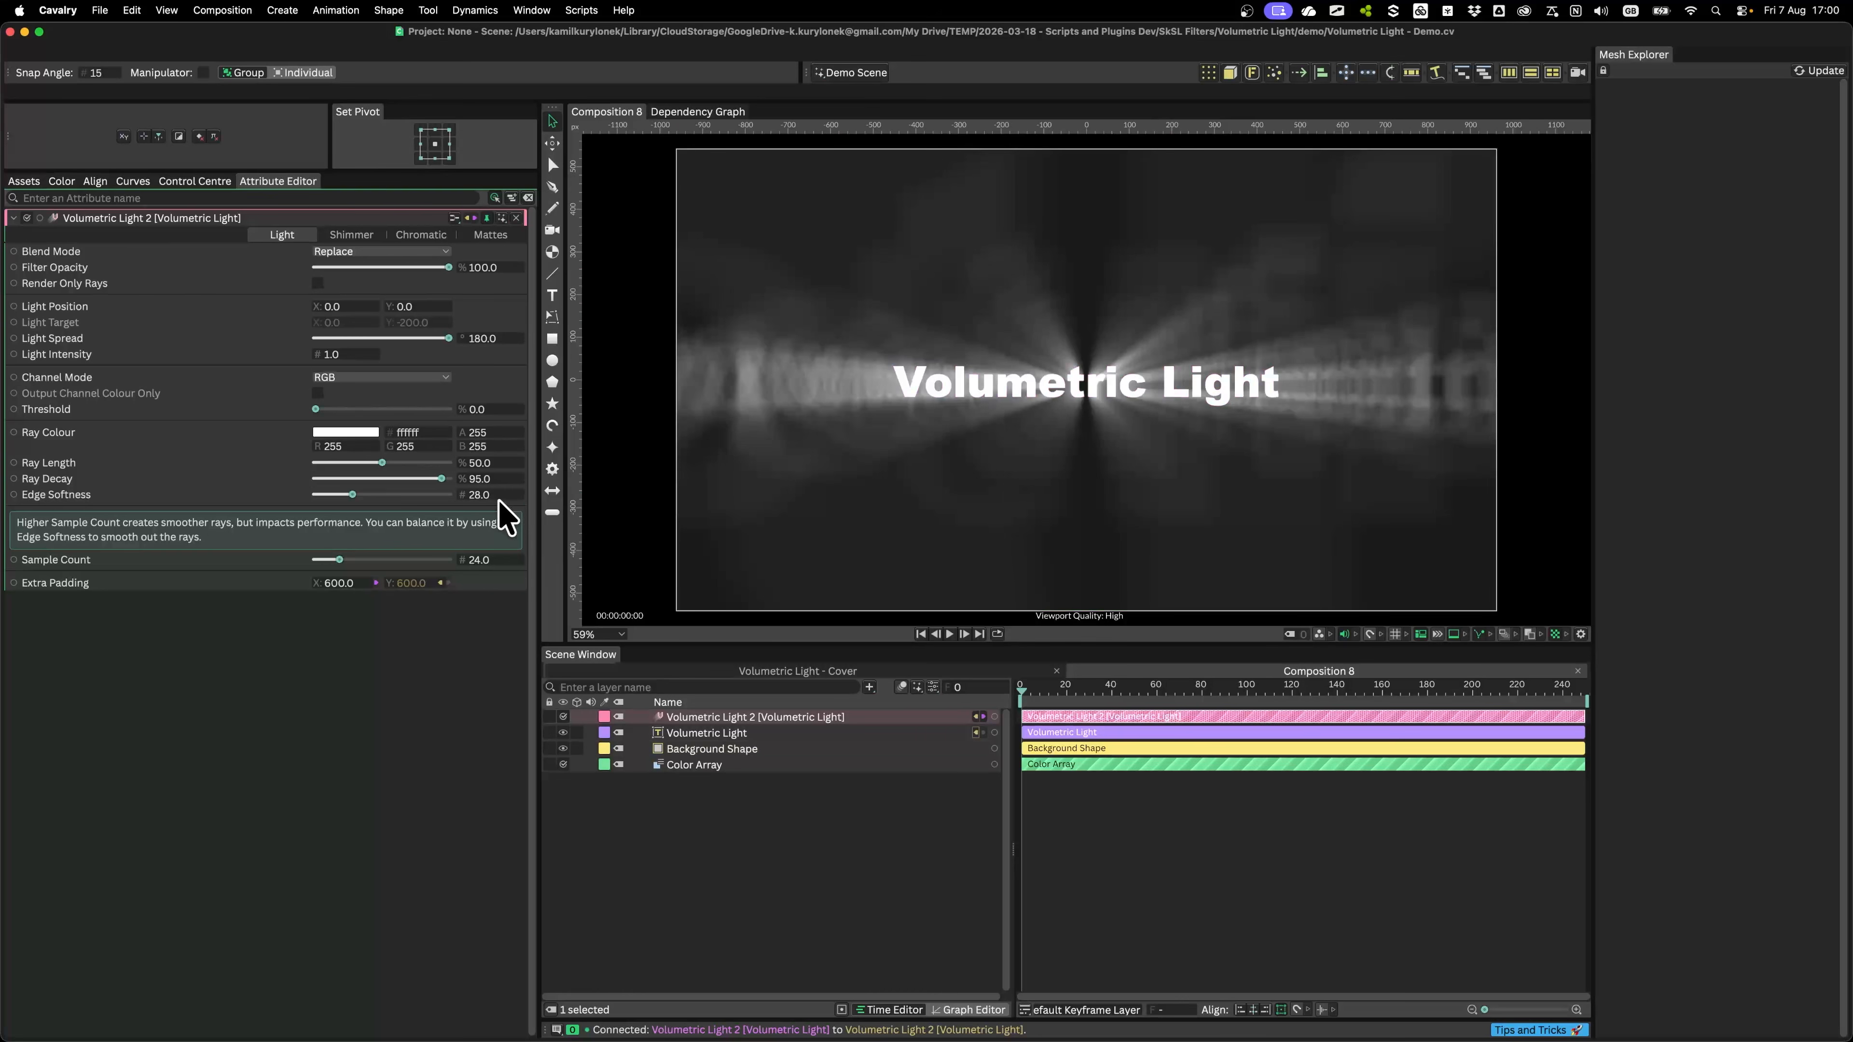
left_click(482, 494)
type("45")
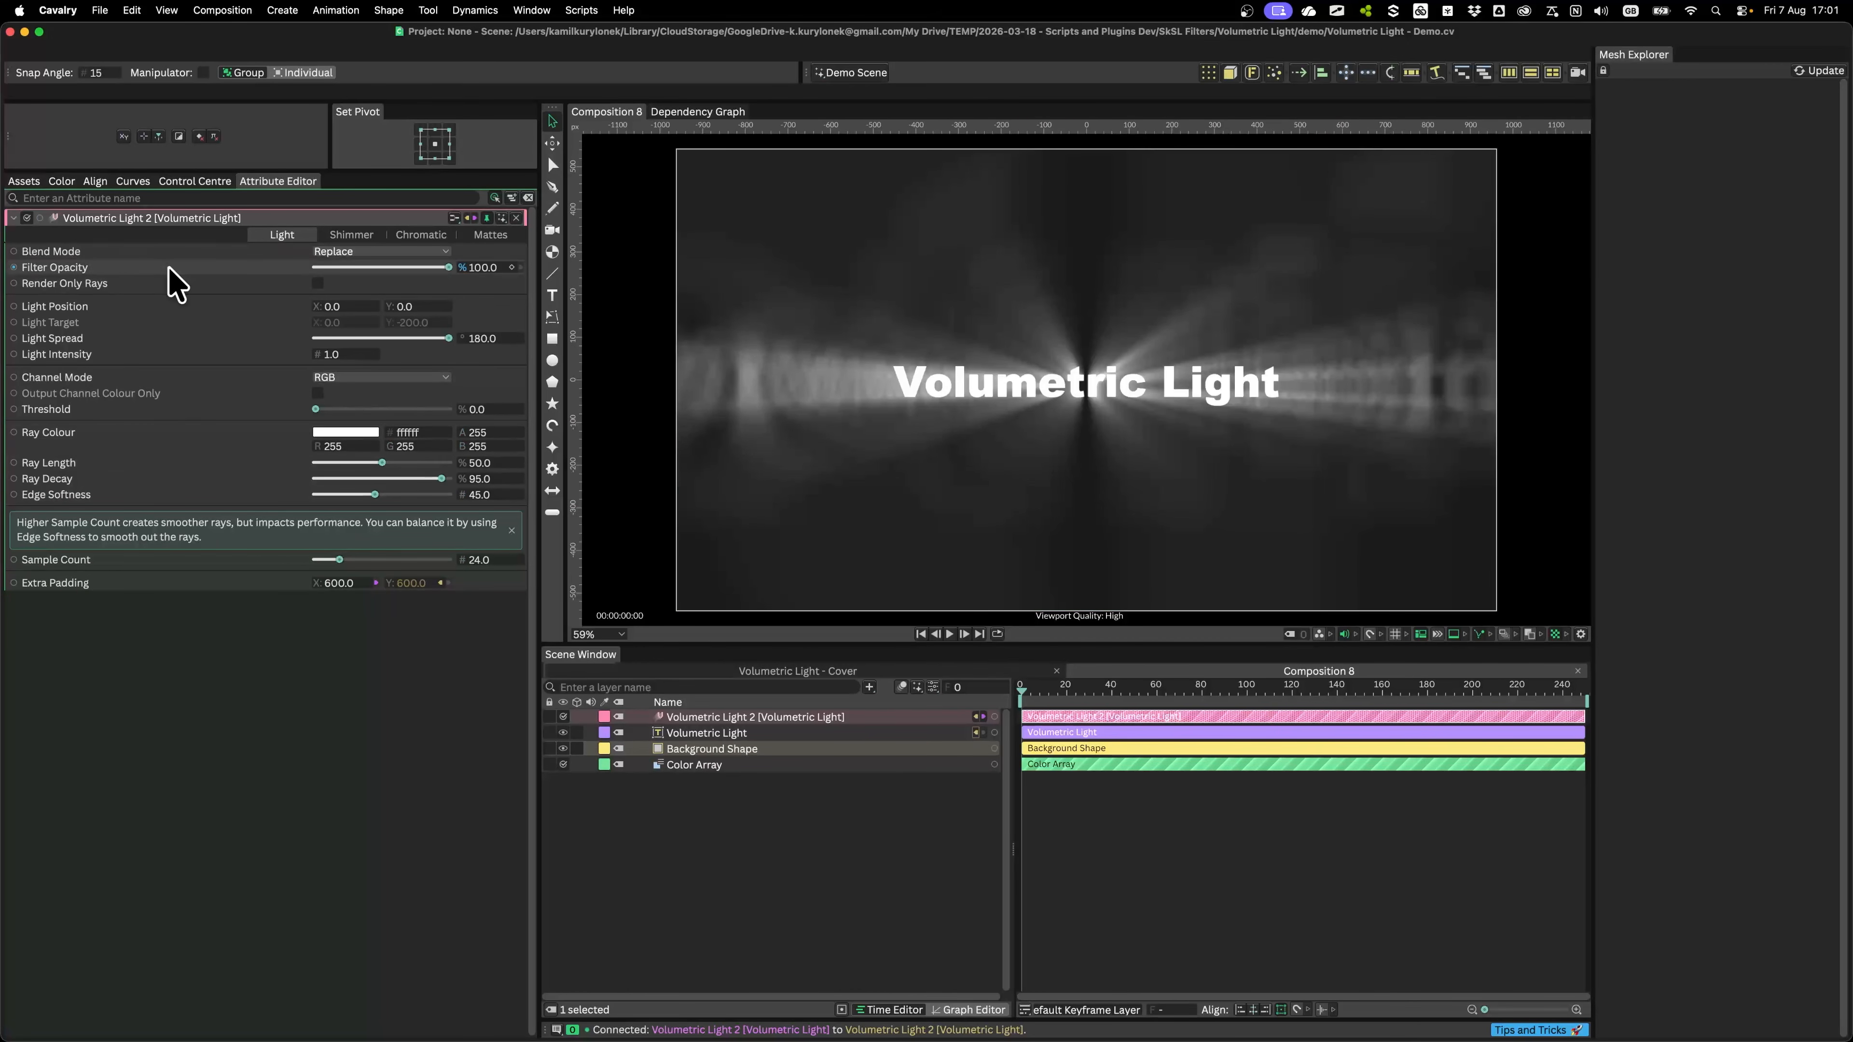
Step: Try out the Filter Opacity and switch Render Only Rays on and back off
mouse_move(441, 271)
left_mouse_down()
mouse_move(356, 278)
mouse_move(470, 278)
left_mouse_up()
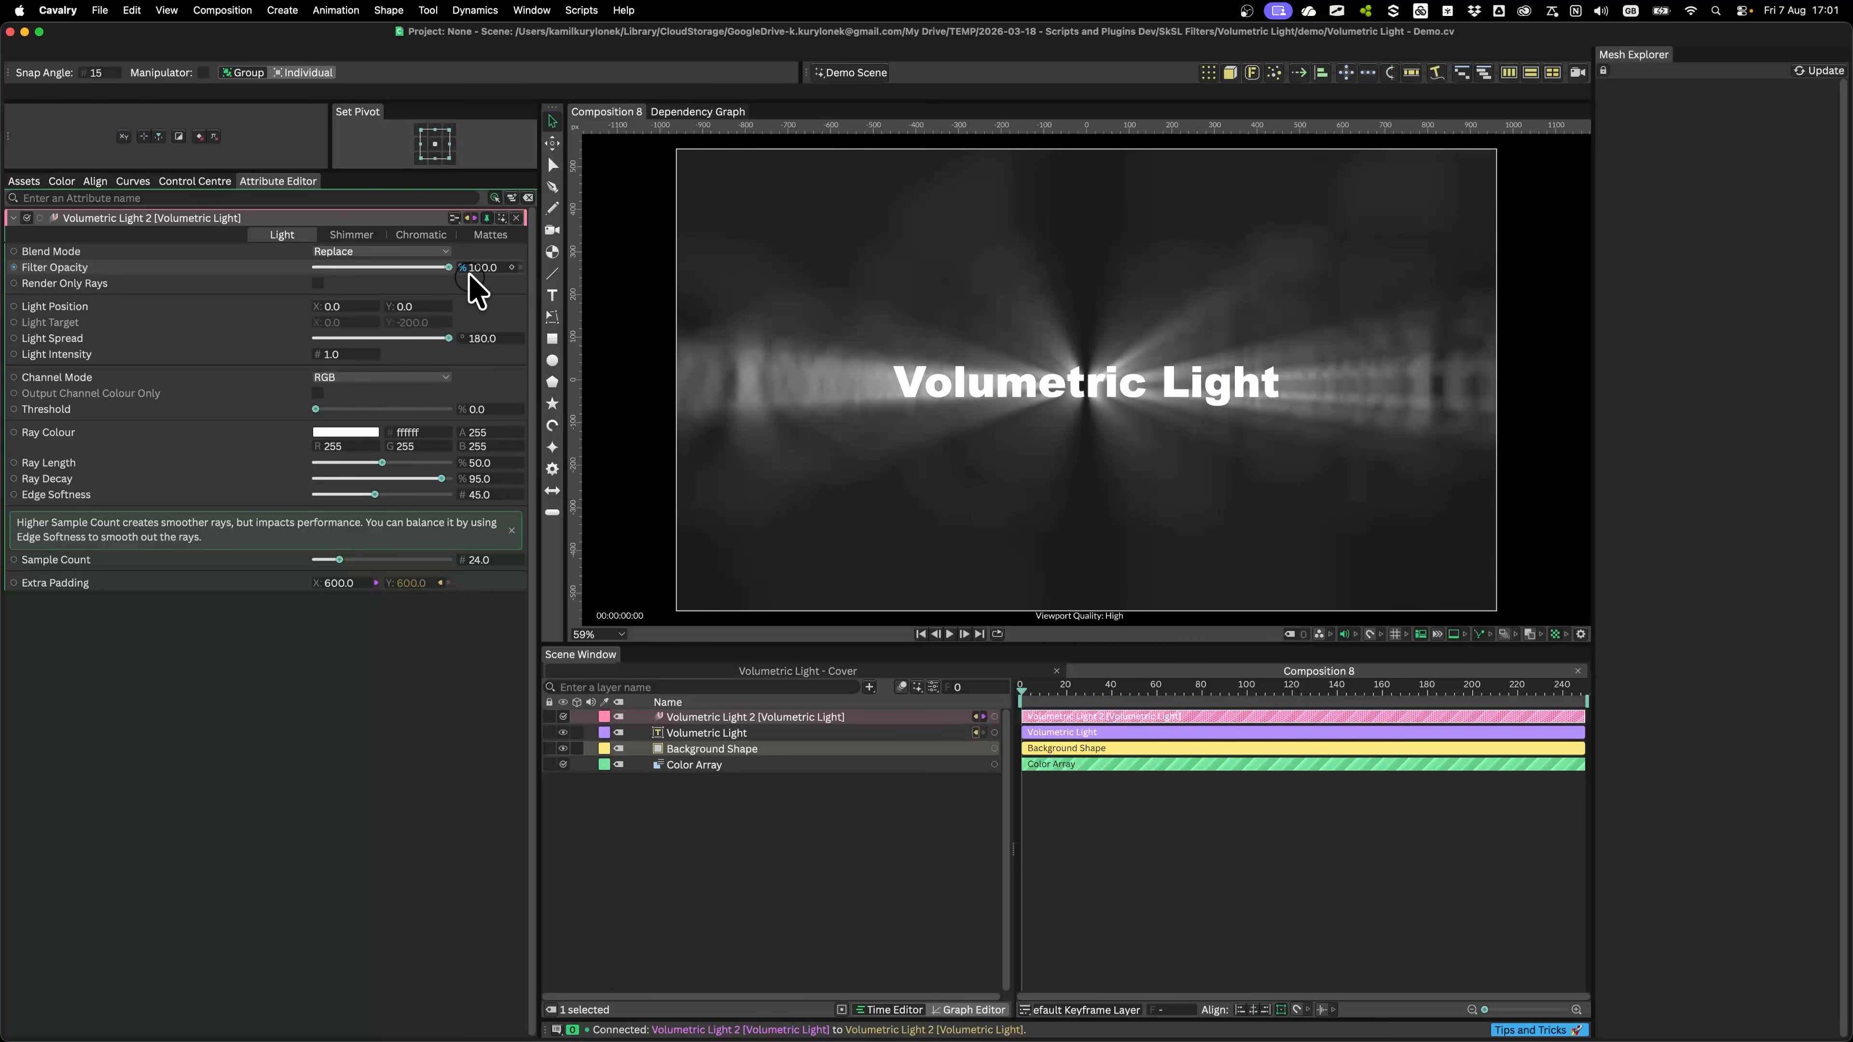
left_click(318, 282)
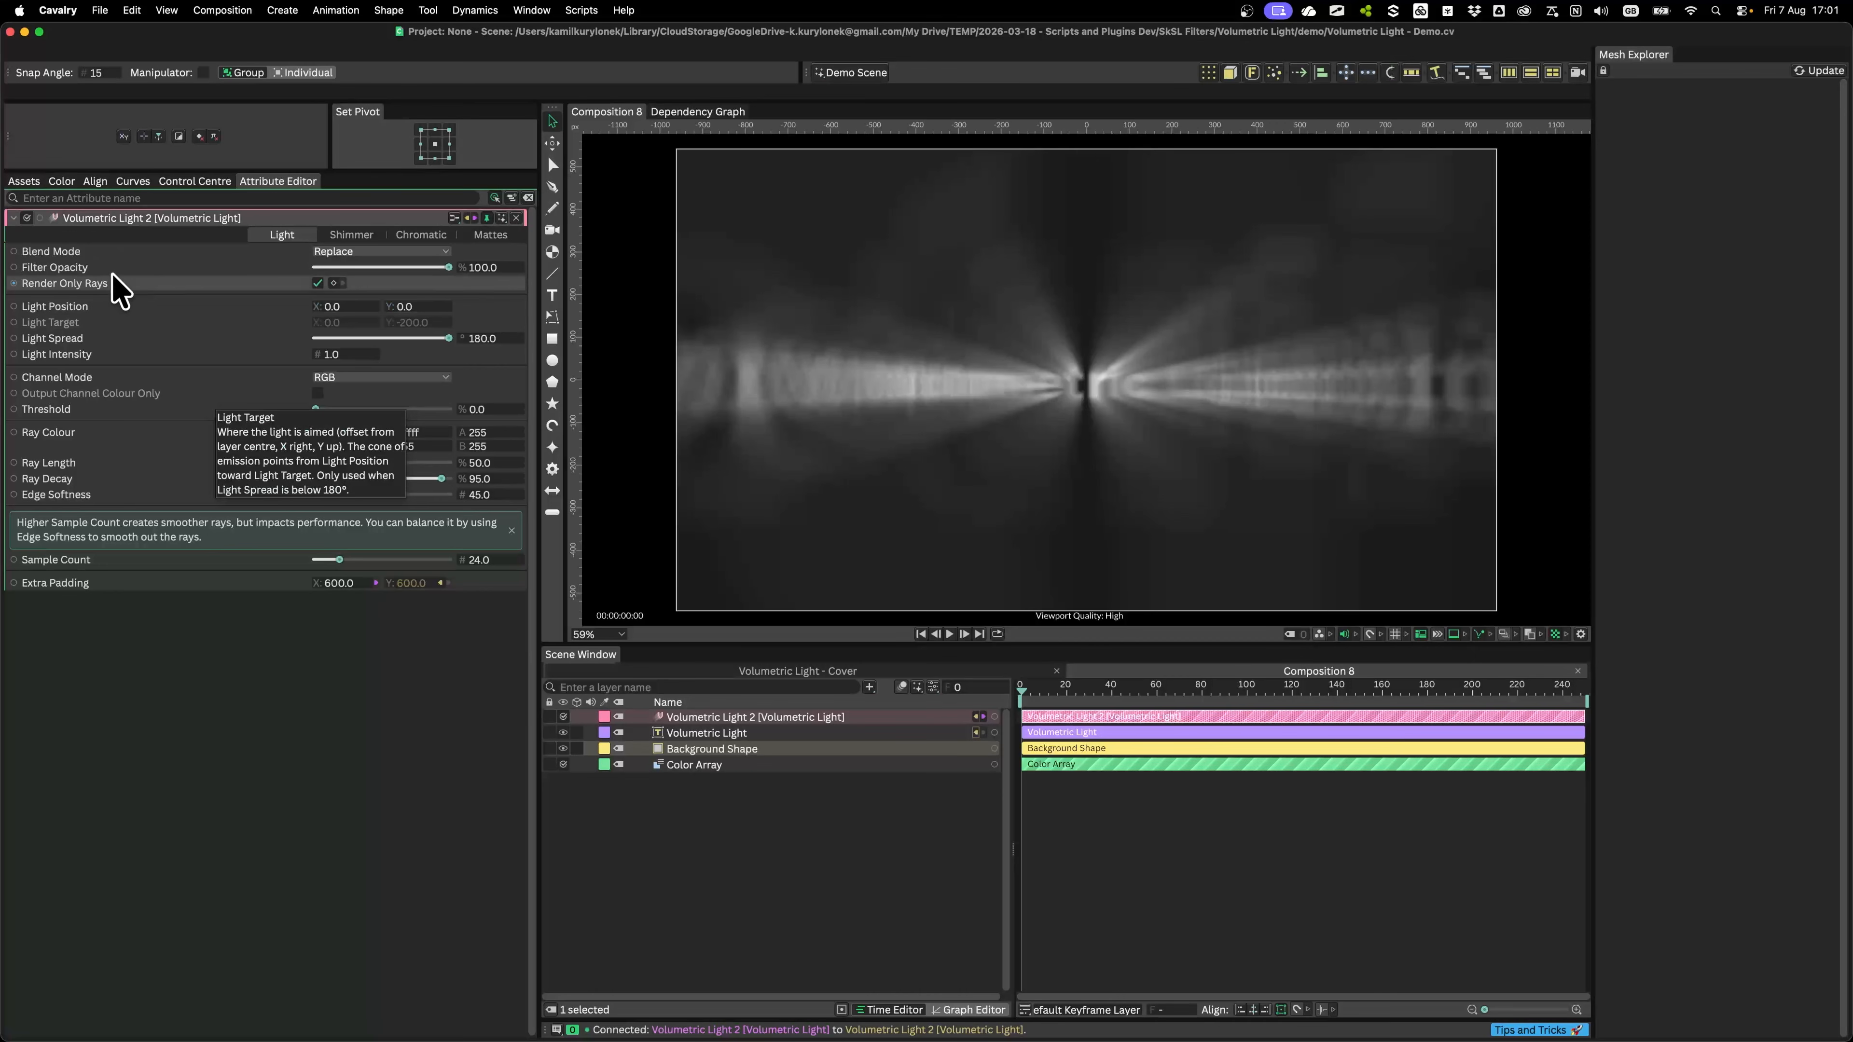
left_click(317, 282)
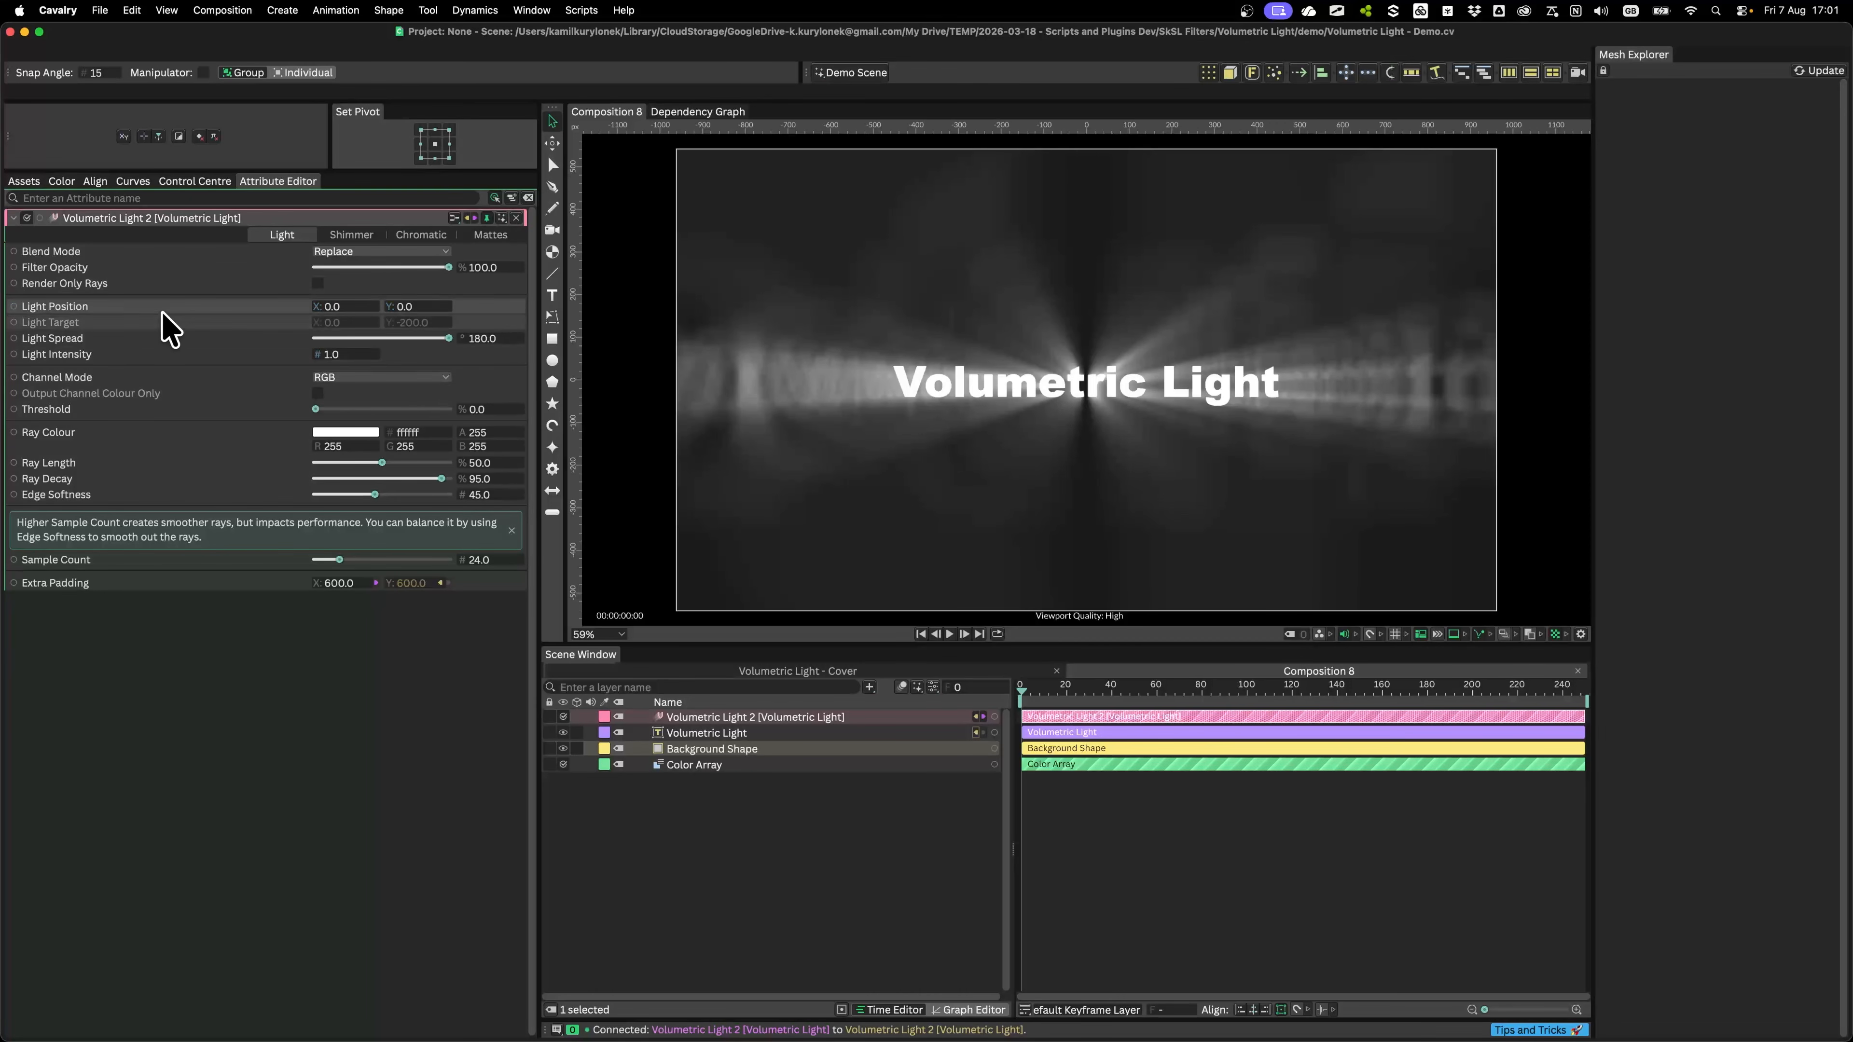
Step: Control the filter's Light Position with a Null and move that Null above the title text to about X -161, Y 105
right_click(137, 308)
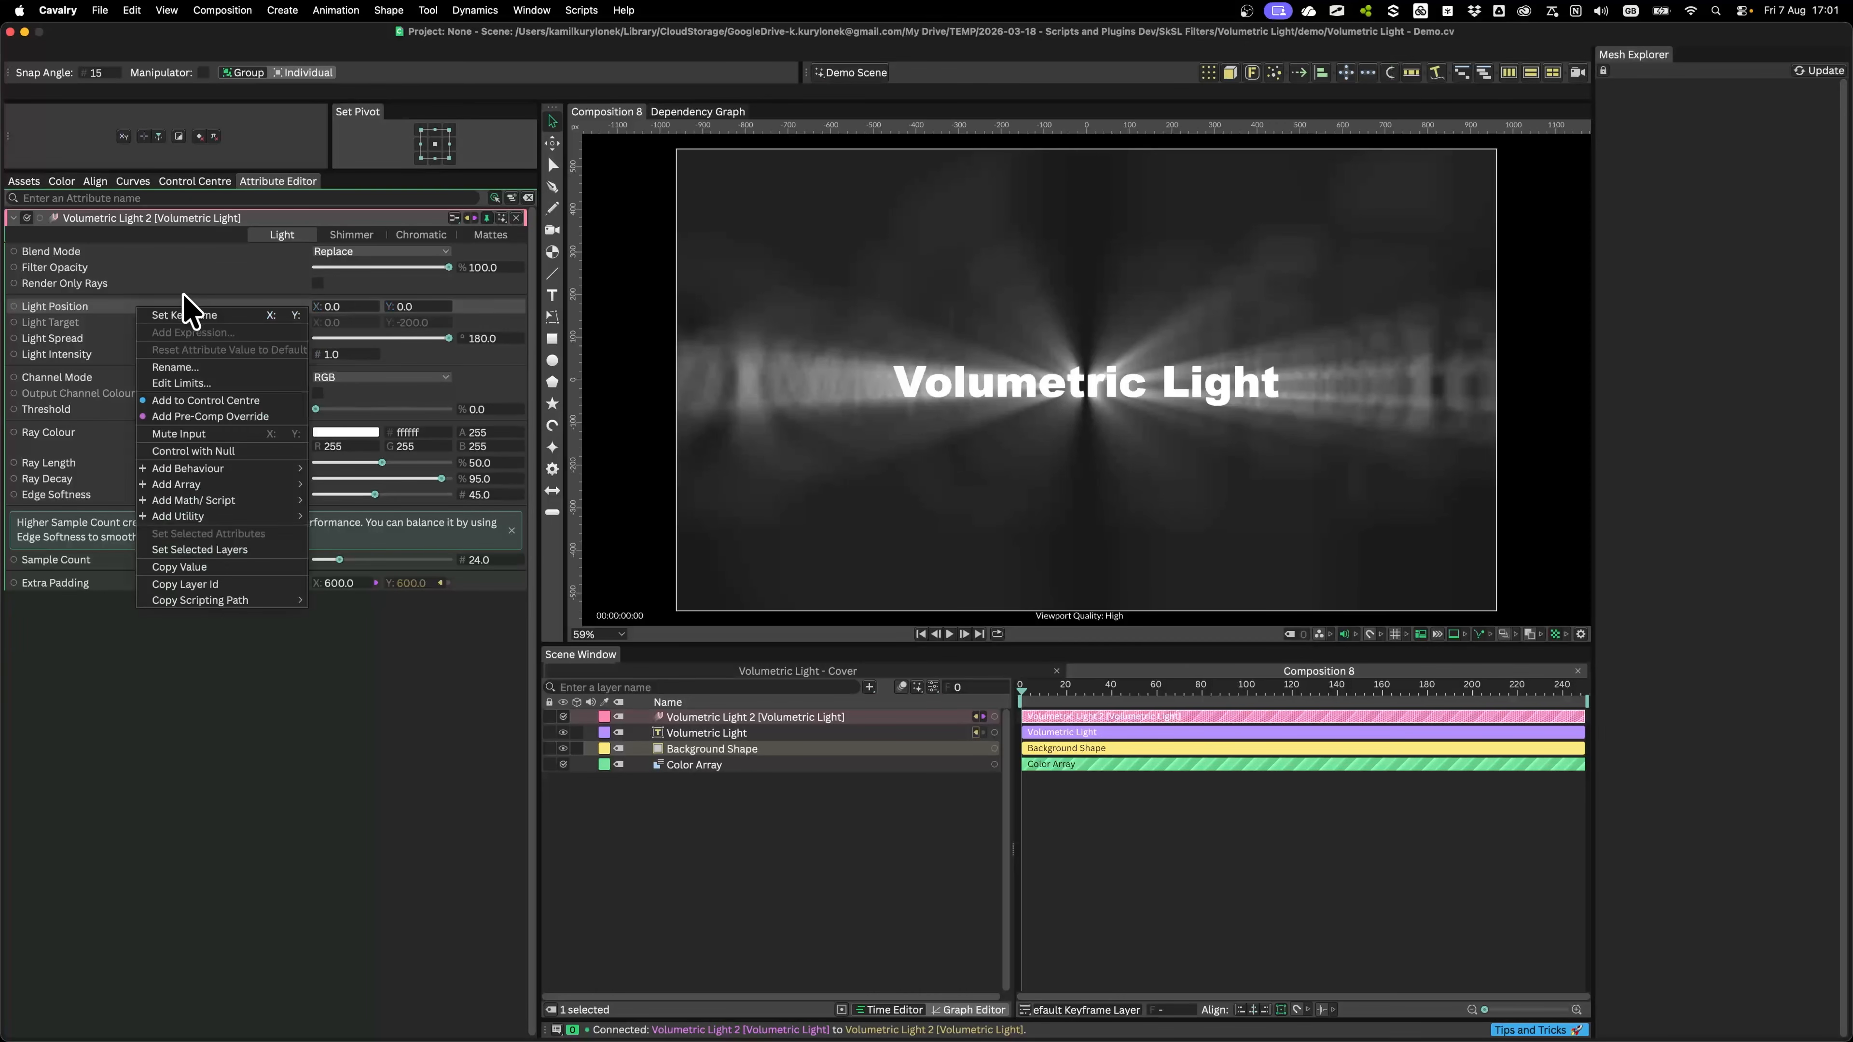
left_click(196, 451)
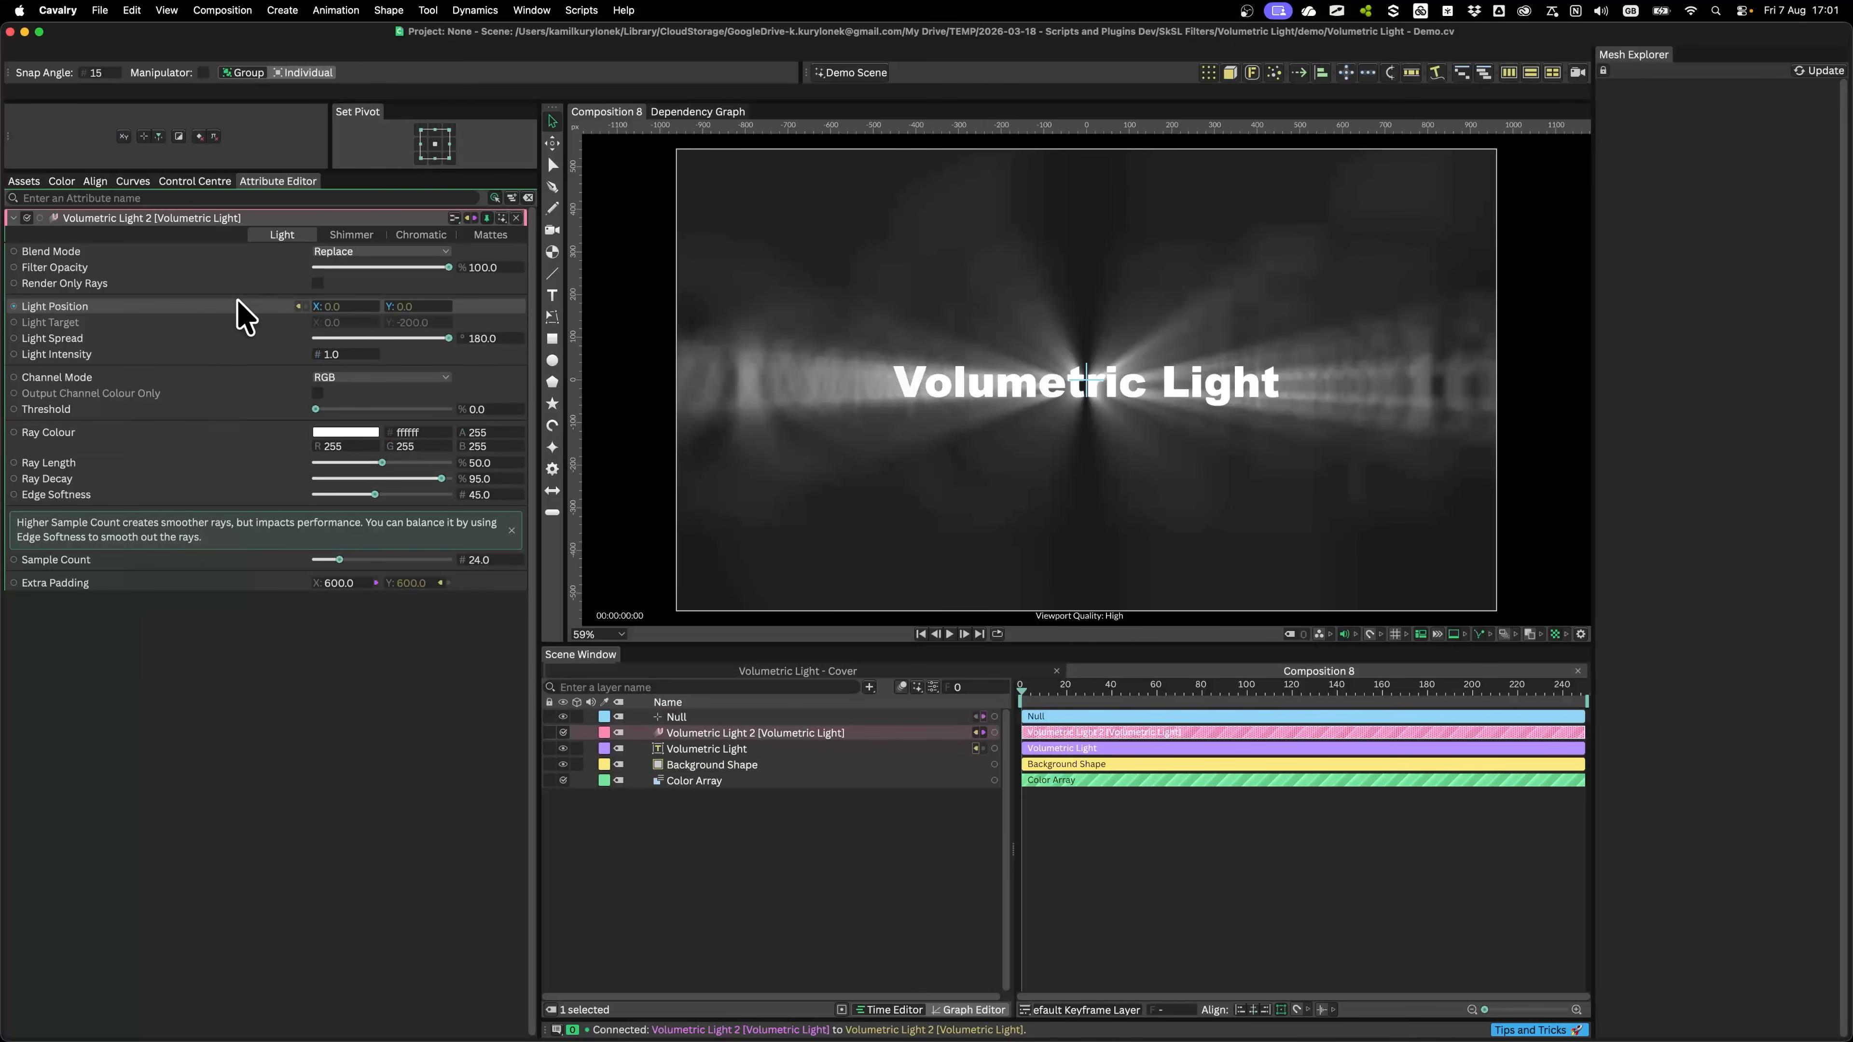
left_click(723, 719)
mouse_move(1098, 390)
left_mouse_down()
mouse_move(1166, 352)
mouse_move(1265, 402)
mouse_move(1306, 390)
mouse_move(926, 389)
mouse_move(985, 394)
mouse_move(1039, 368)
mouse_move(1082, 385)
left_mouse_up()
scroll(153, 321, "down", 5)
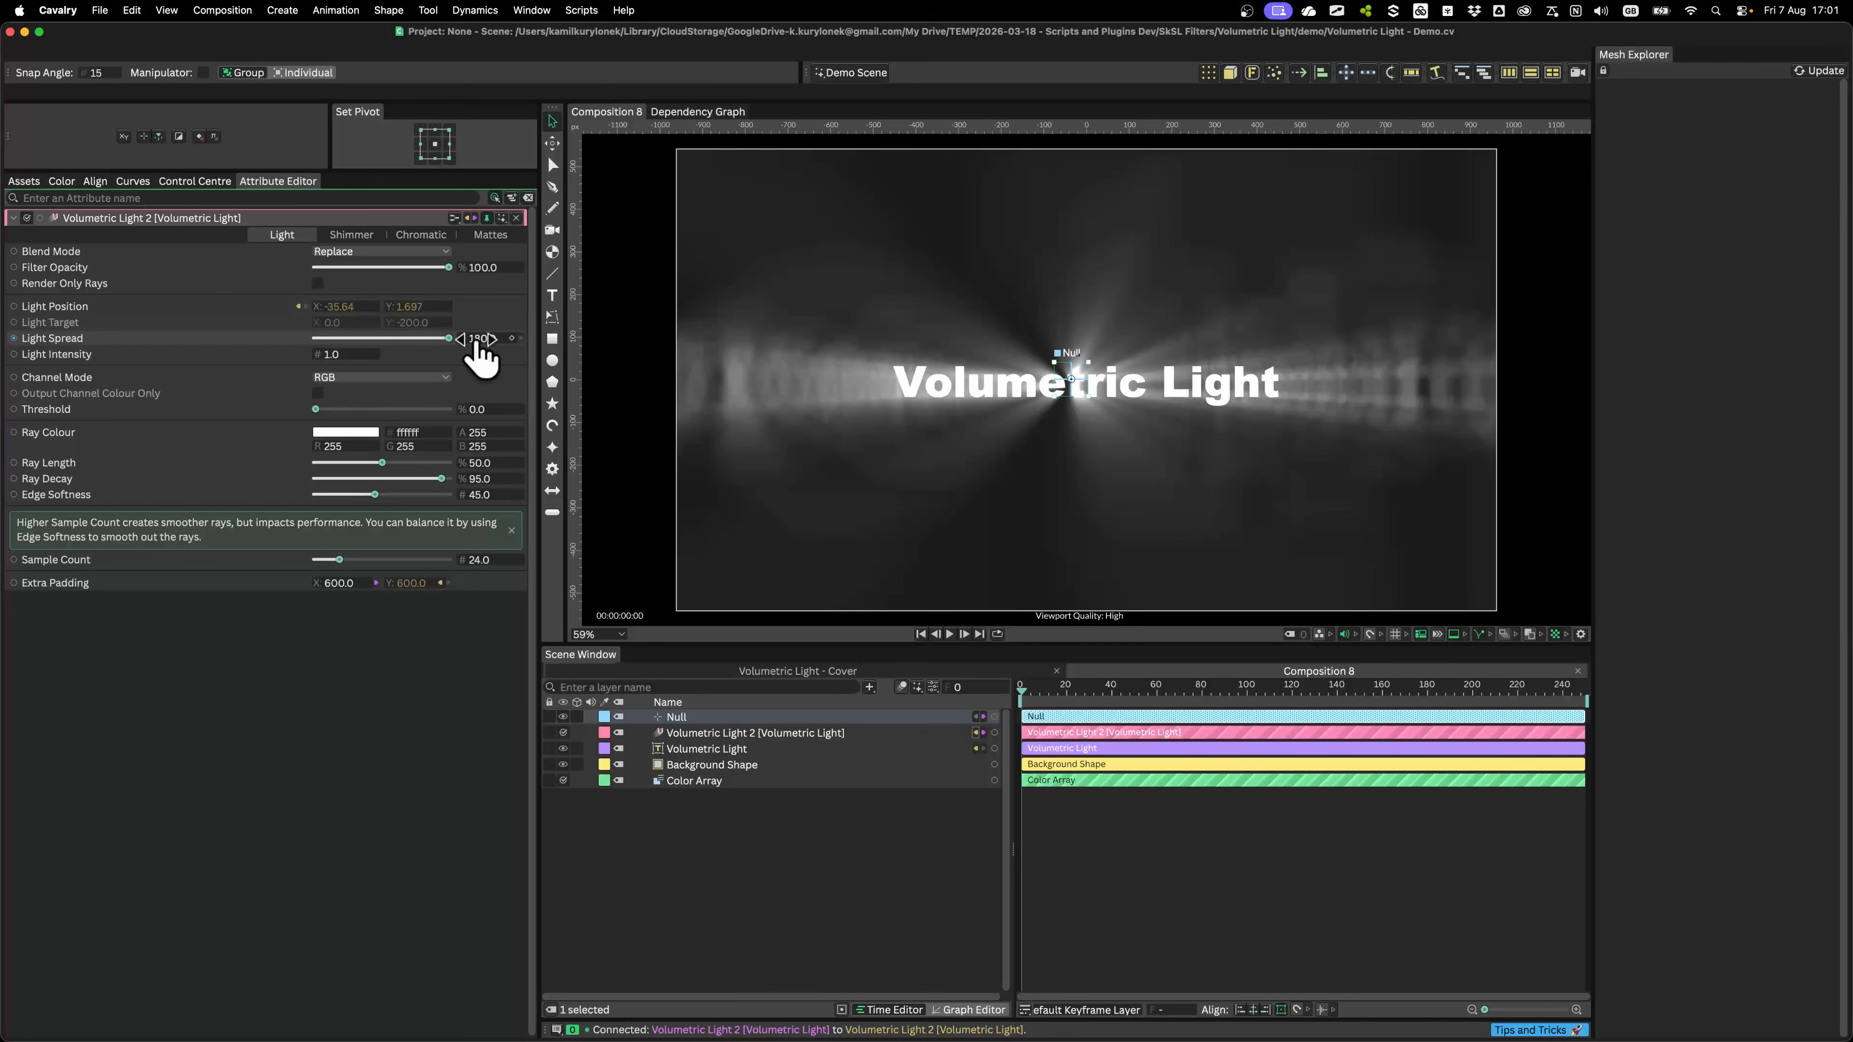
left_click_drag(1073, 380, 993, 346)
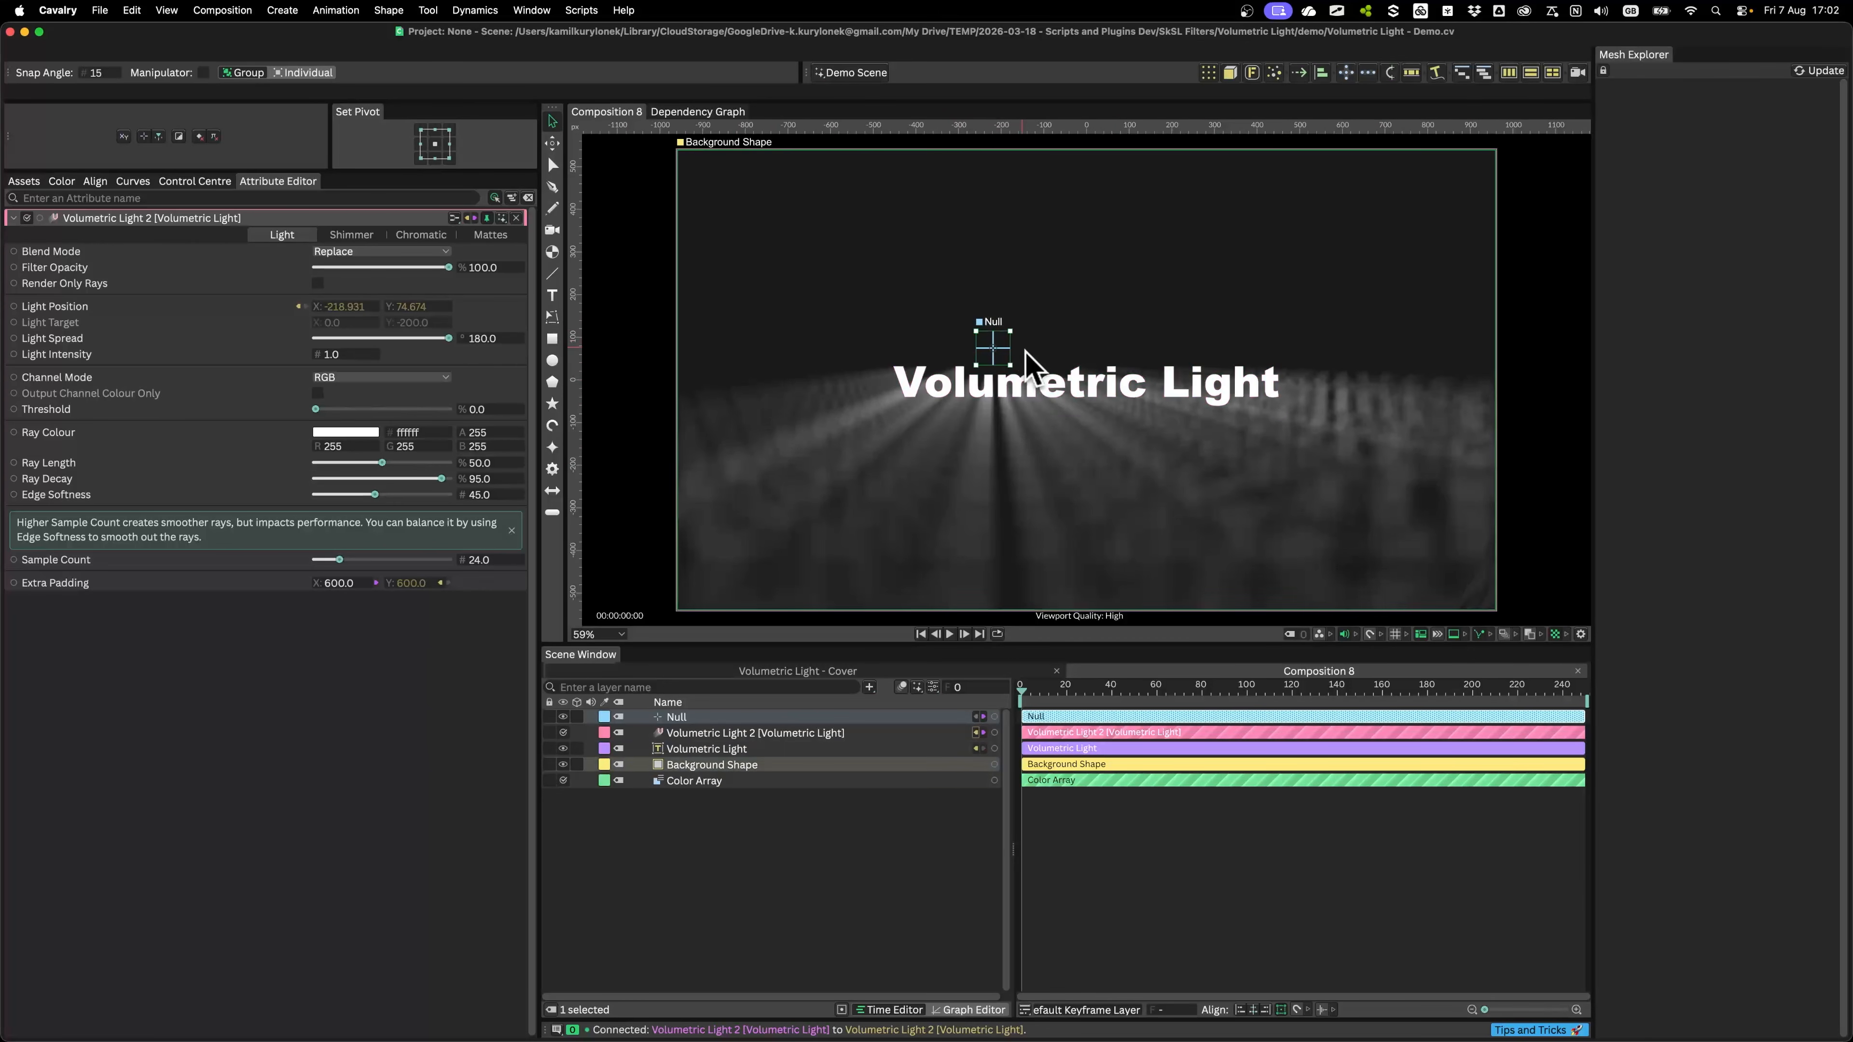
left_click_drag(999, 352, 1016, 337)
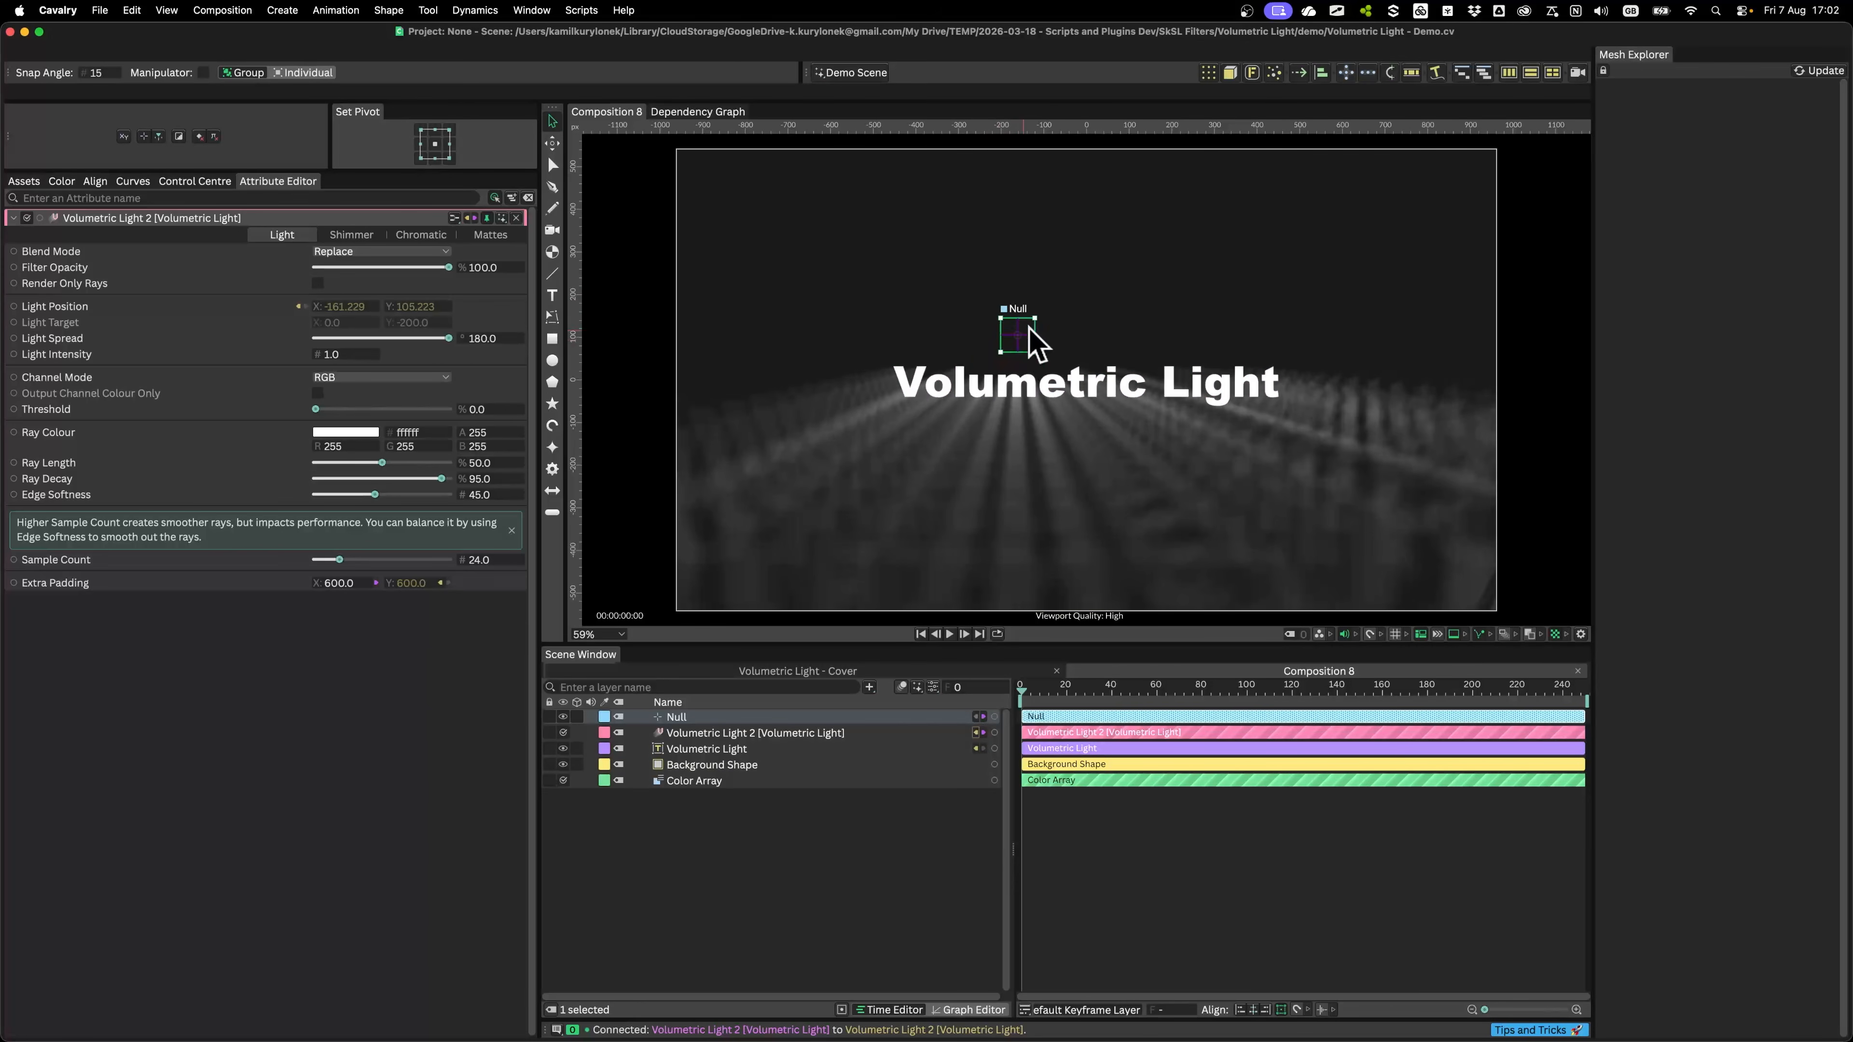
key("ctrl+alt+a")
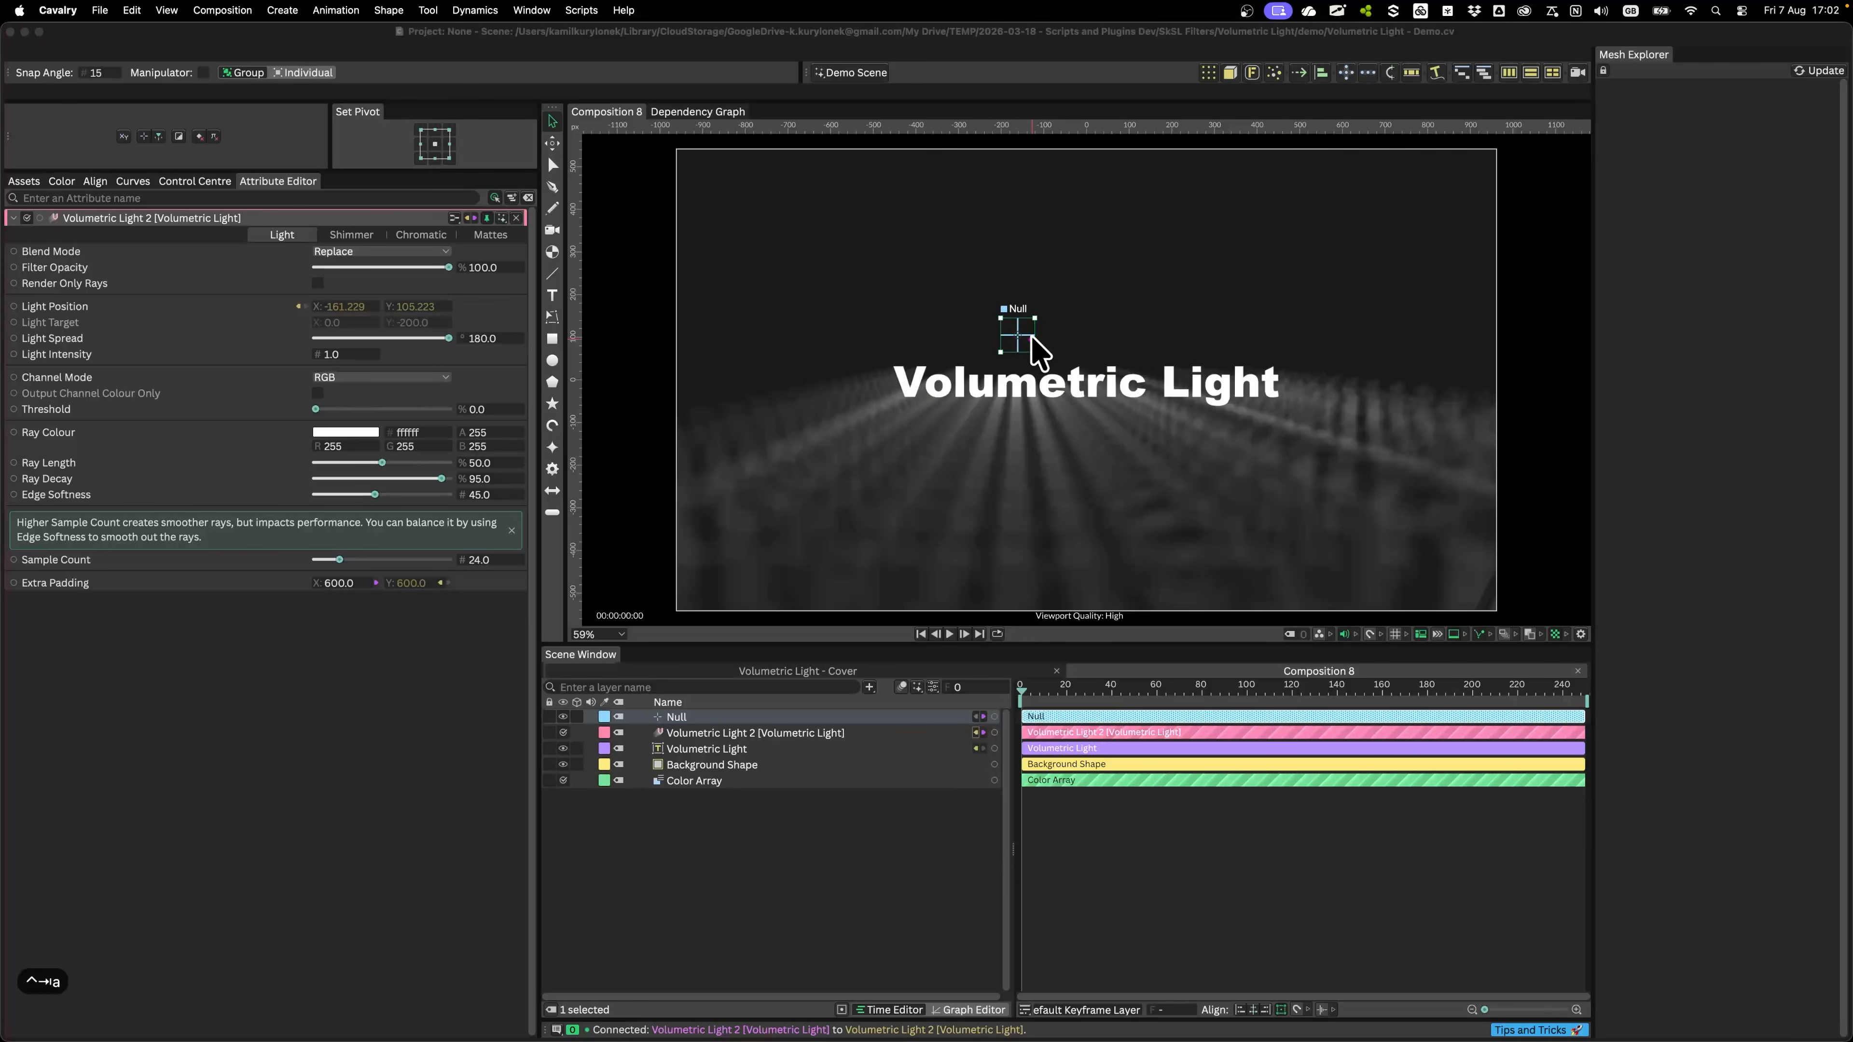
left_click_drag(874, 397, 762, 468)
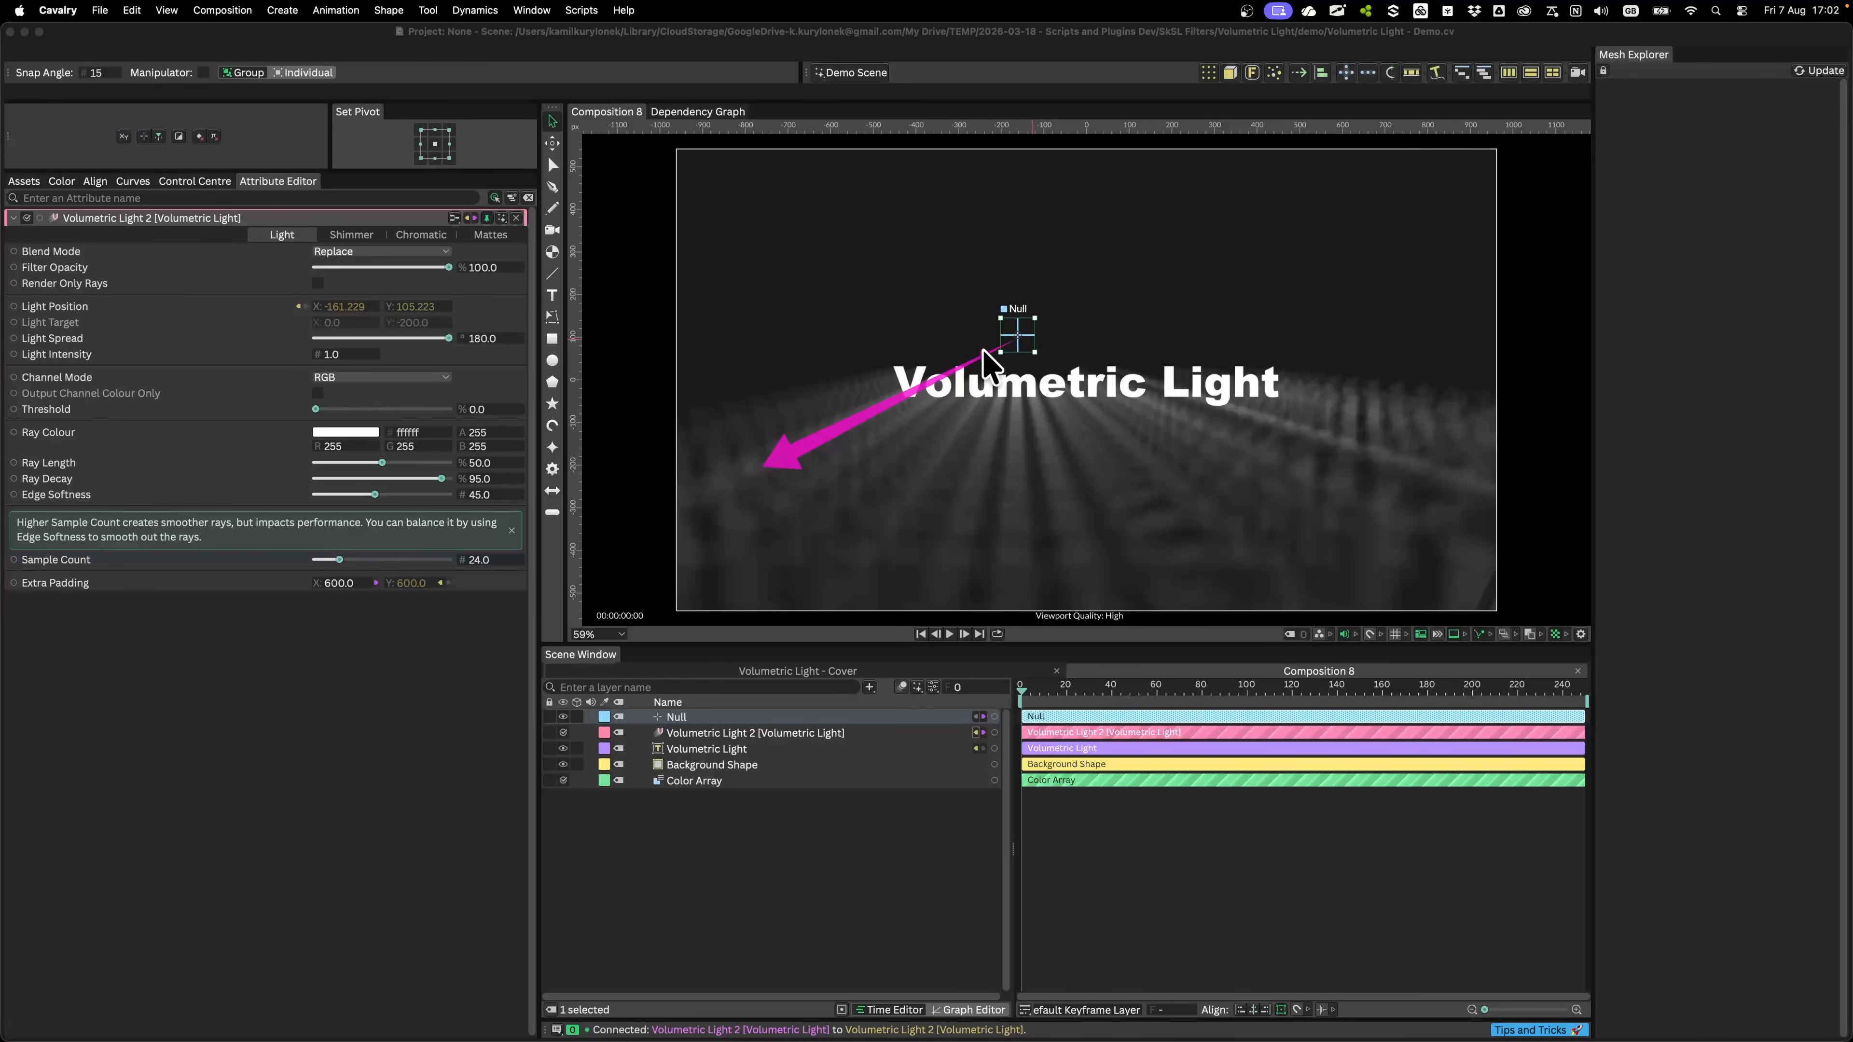
mouse_move(1016, 350)
left_mouse_down()
mouse_move(934, 519)
mouse_move(1088, 439)
mouse_move(1175, 557)
mouse_move(1395, 490)
left_mouse_up()
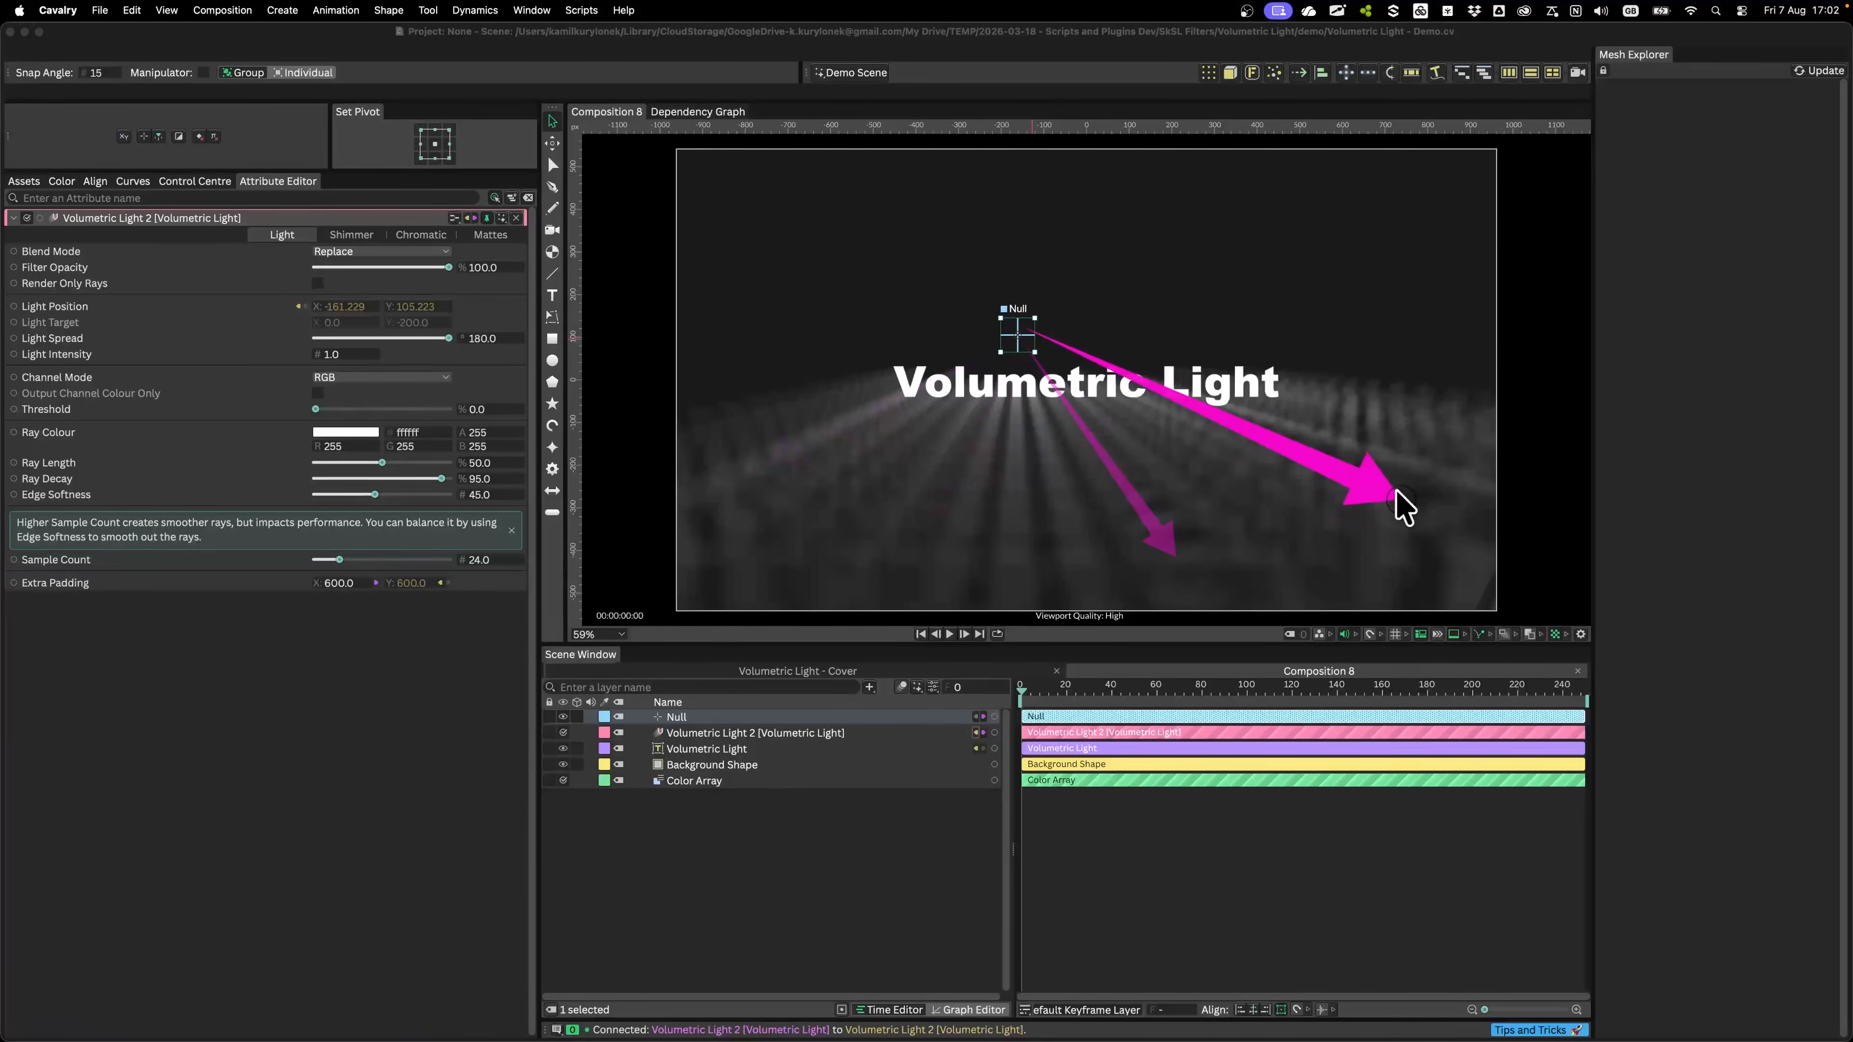
left_click_drag(1025, 324, 1485, 460)
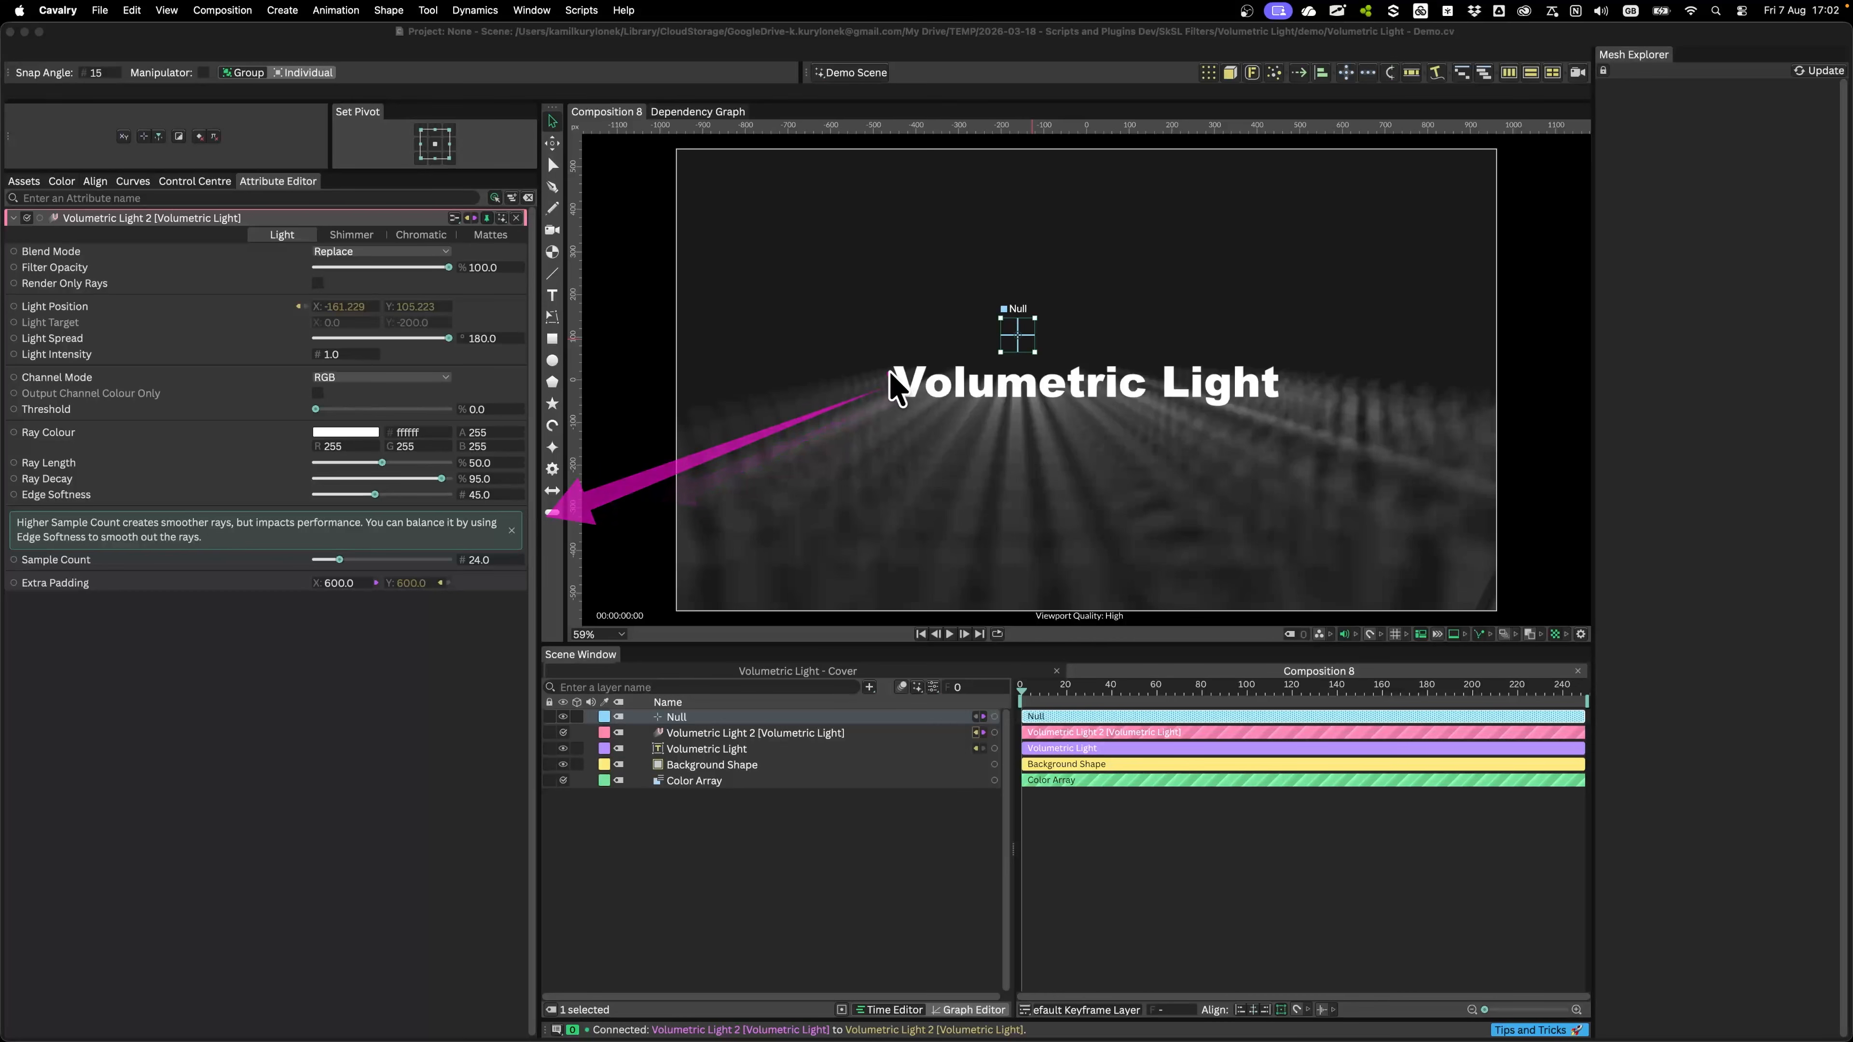
mouse_move(899, 363)
left_mouse_down()
mouse_move(1293, 416)
mouse_move(1326, 397)
left_mouse_up()
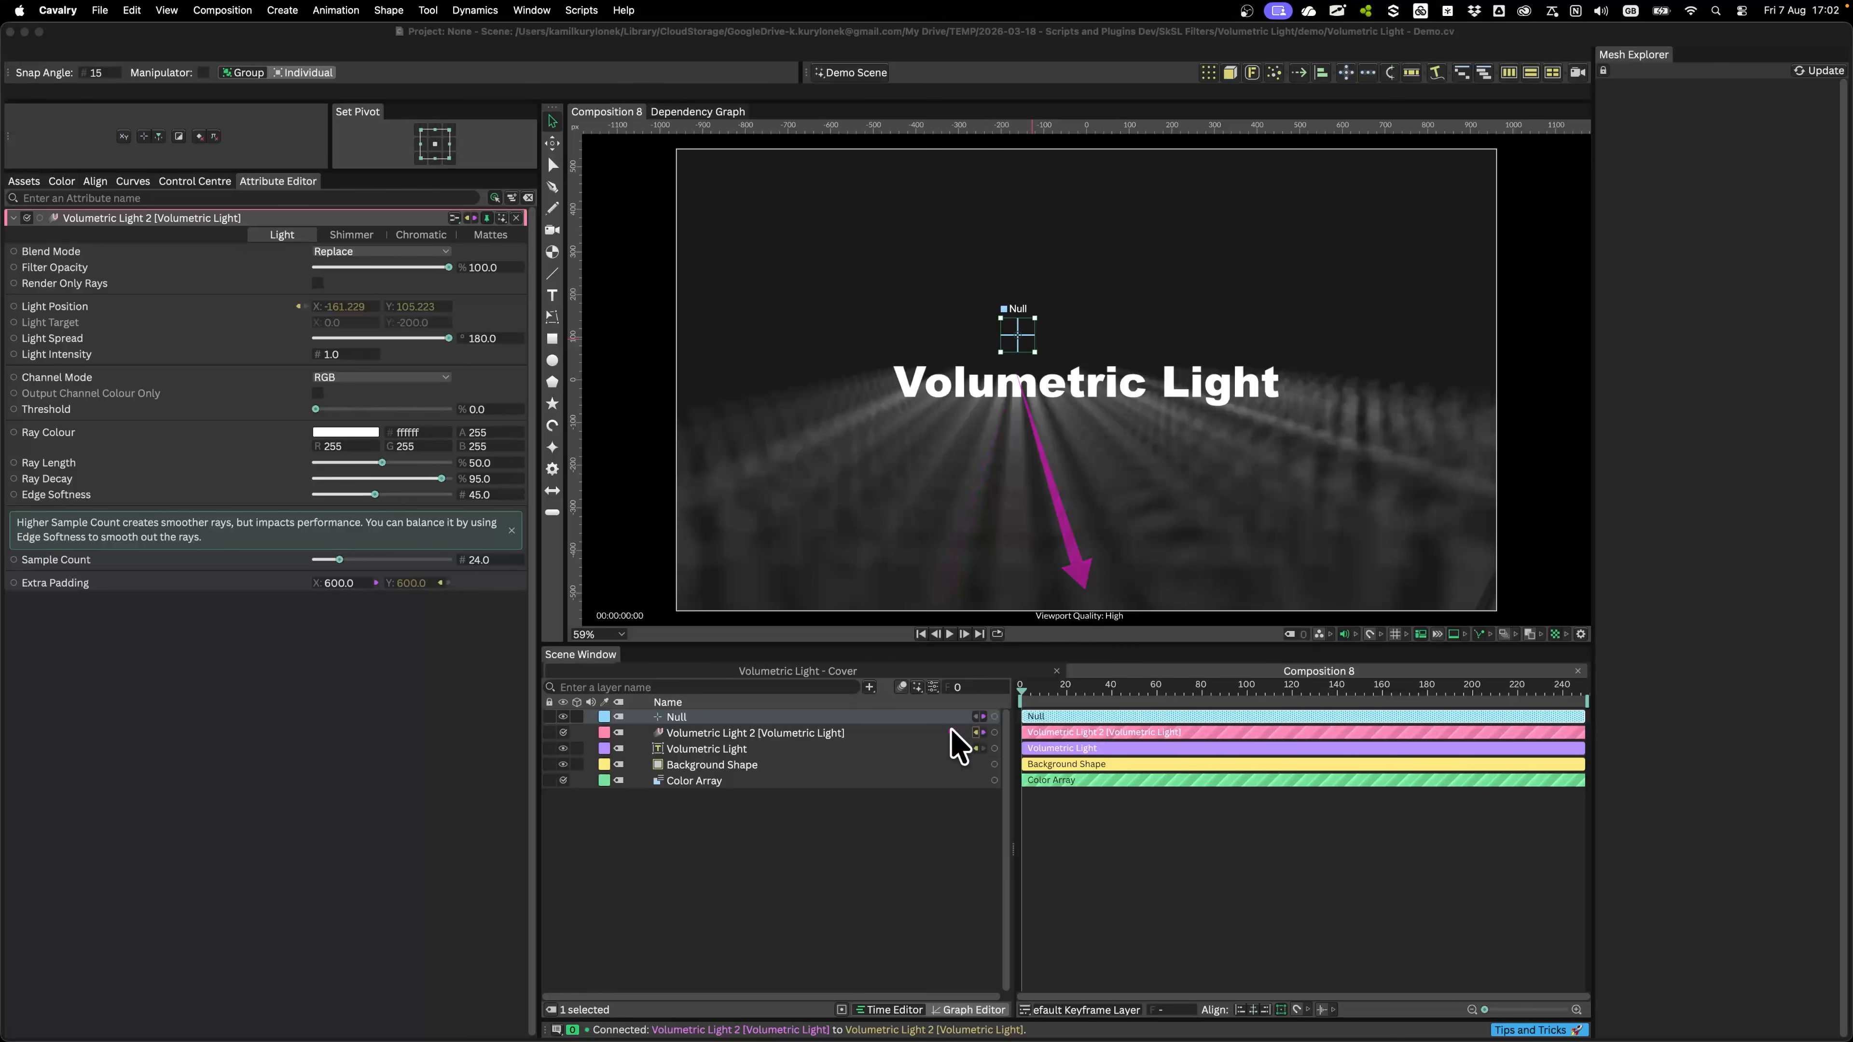
key("Escape")
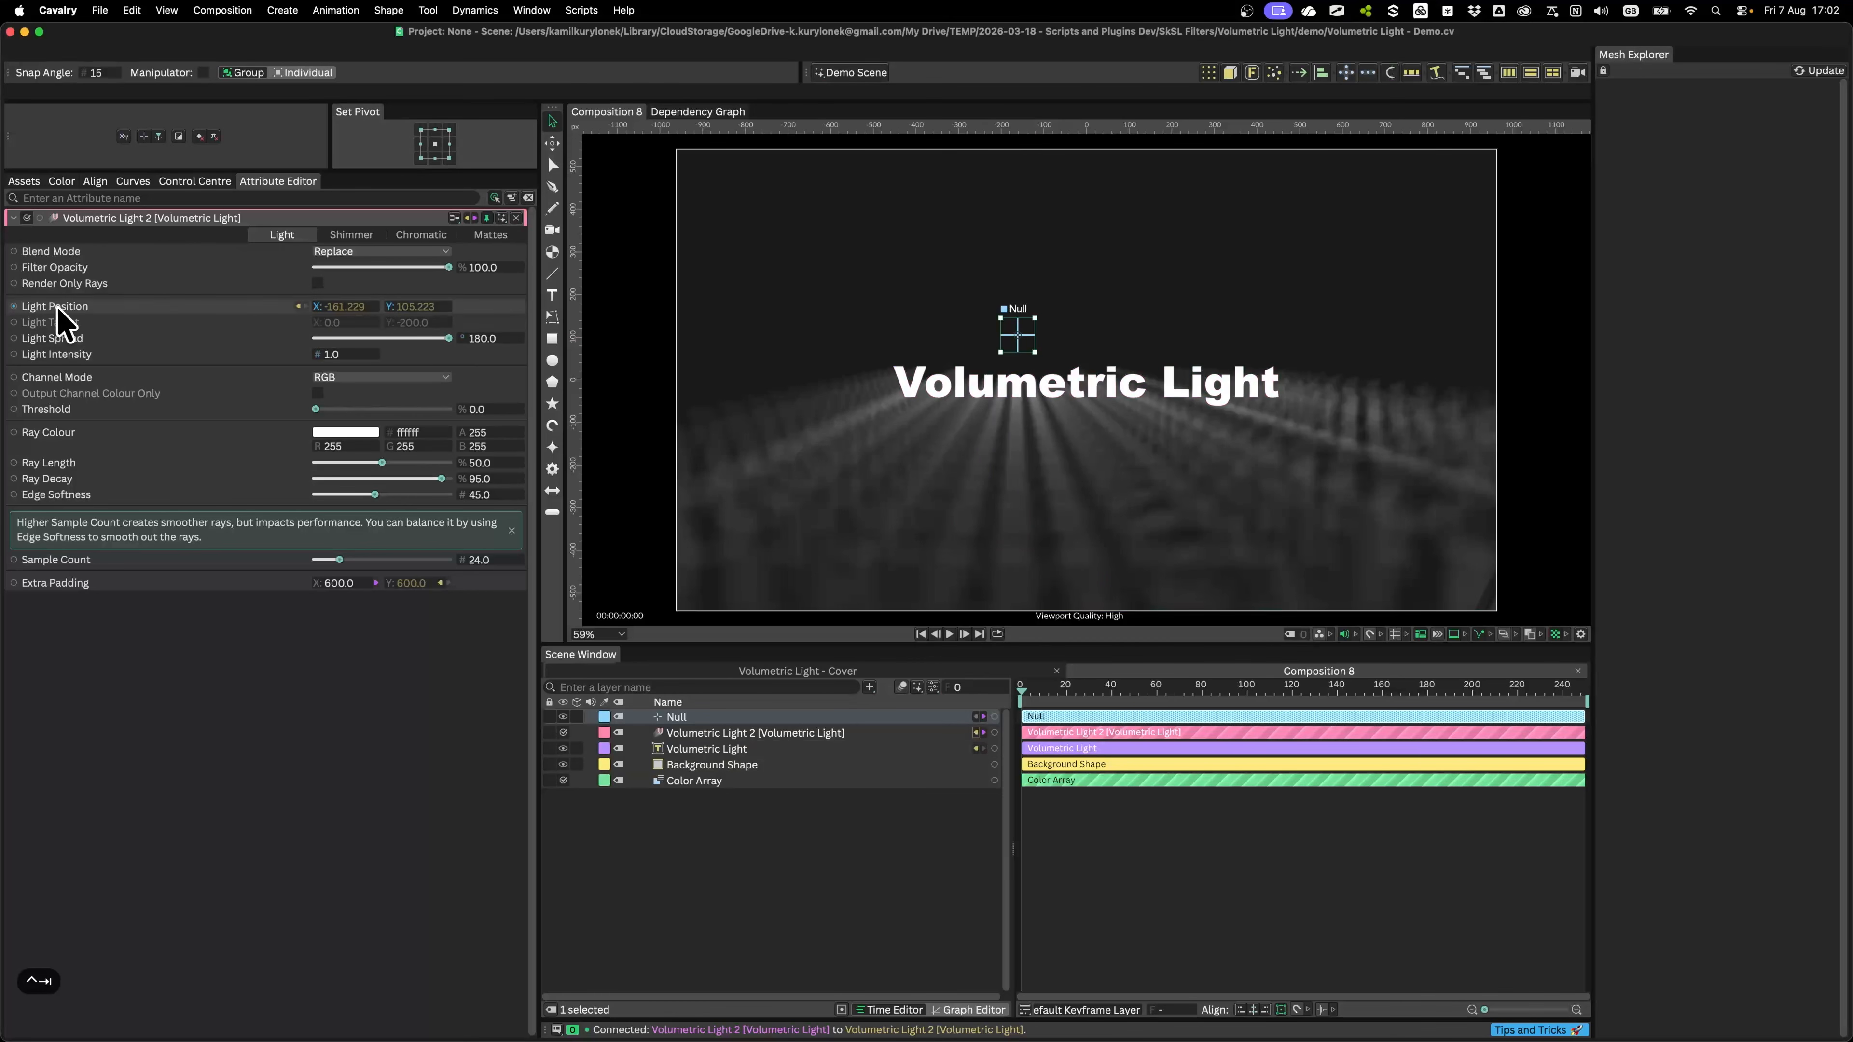
Step: Narrow the Light Spread to 81 and move the Null controlling the light to about X -89, Y 102
left_click_drag(1030, 348, 994, 332)
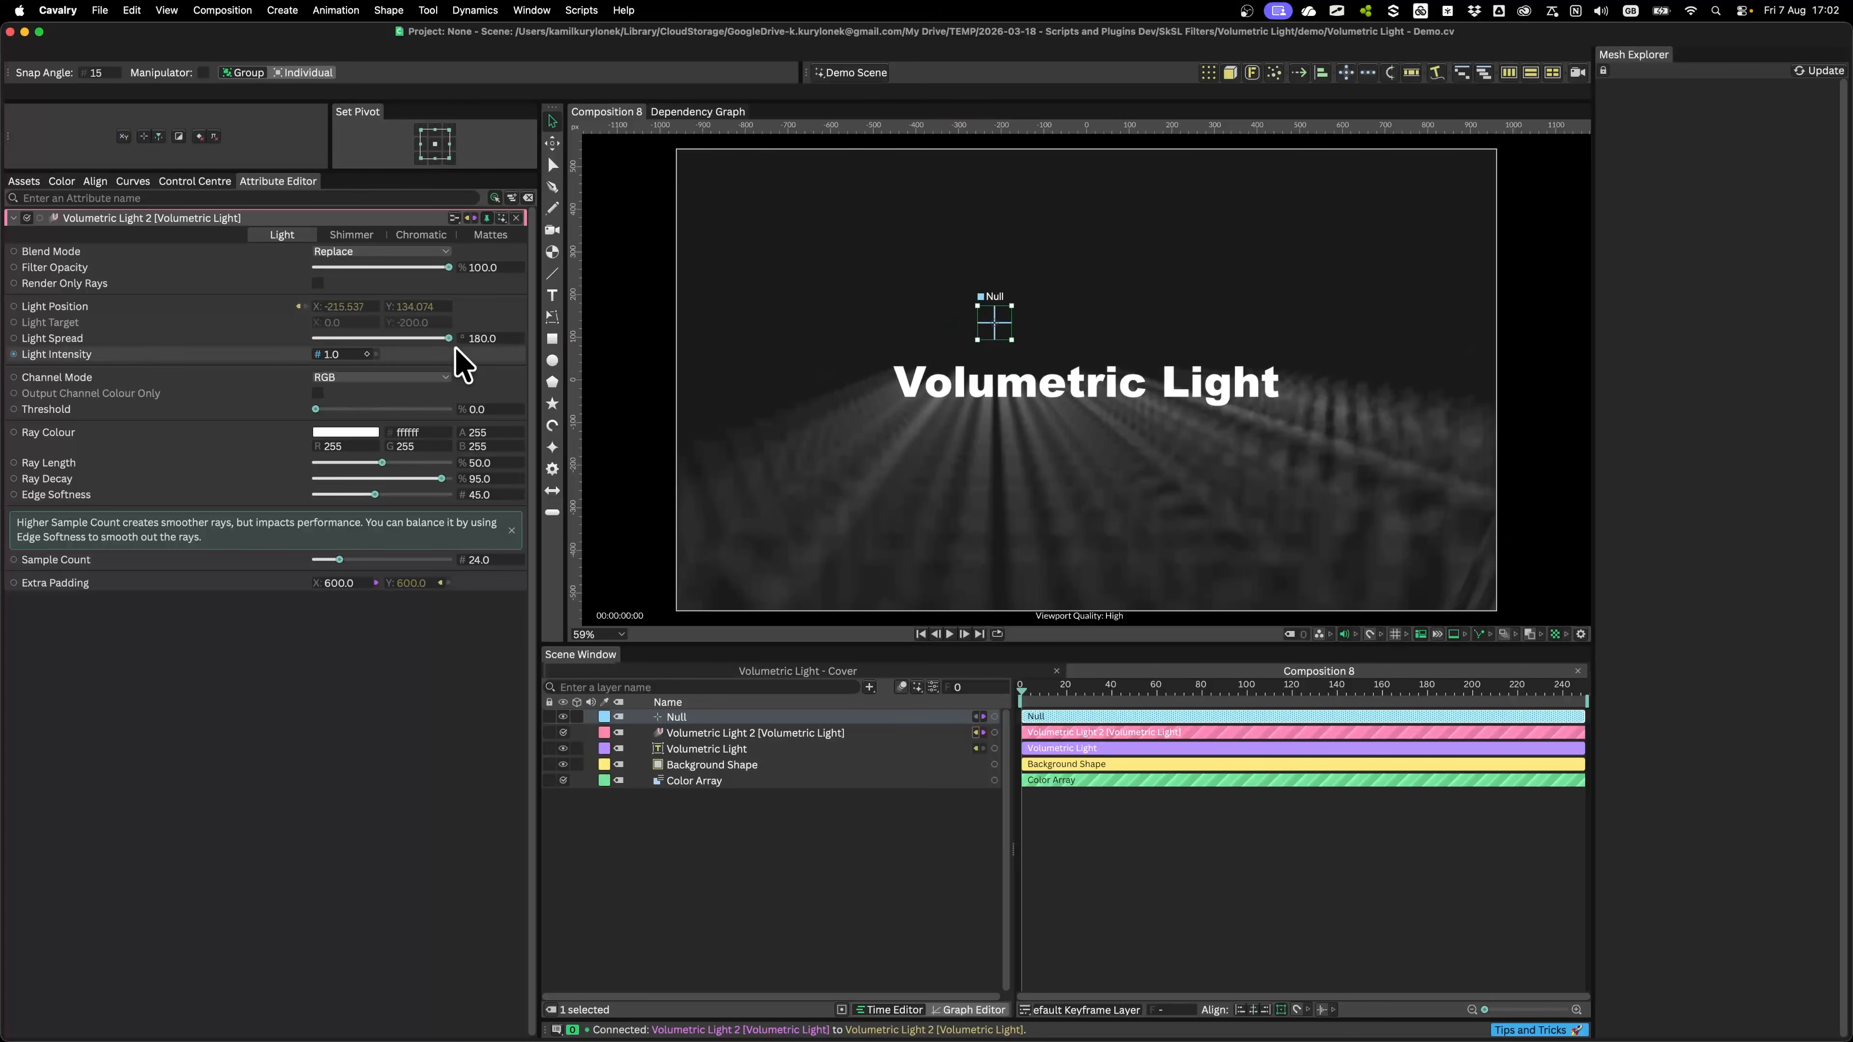
left_click_drag(447, 338, 374, 340)
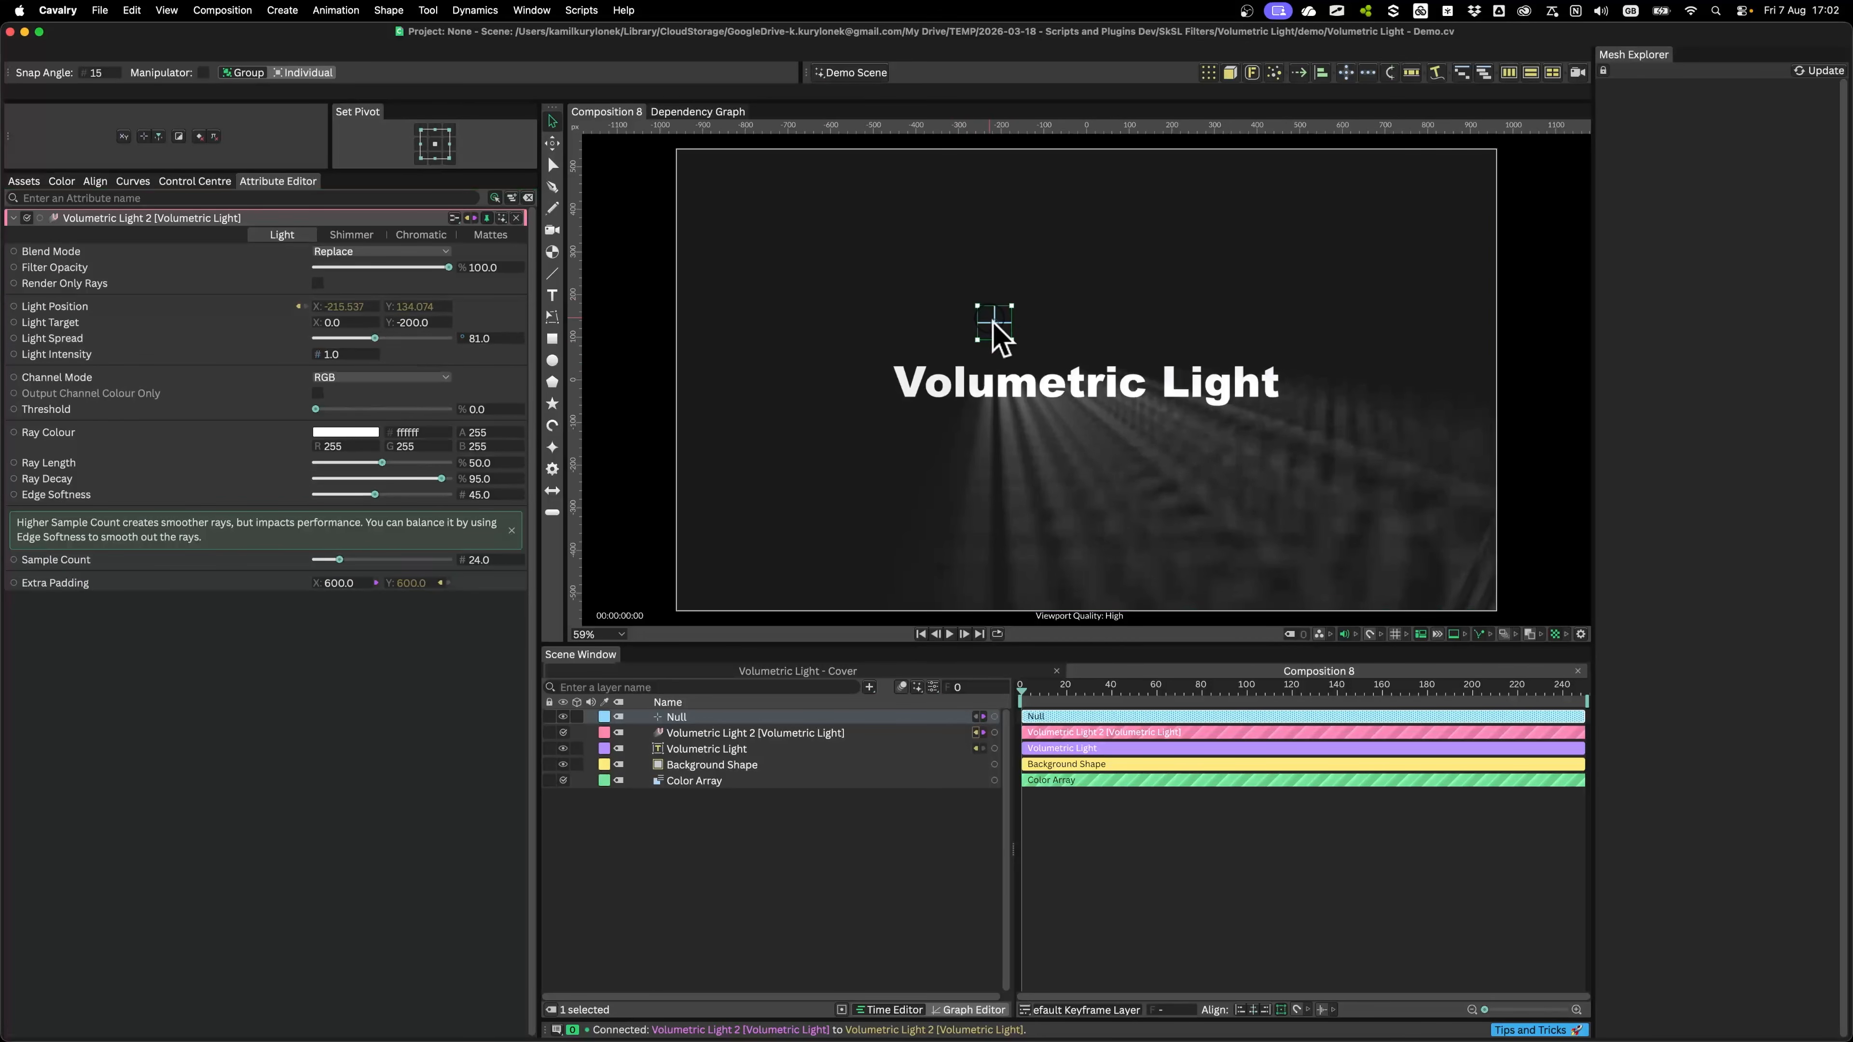
left_click_drag(993, 323, 1047, 338)
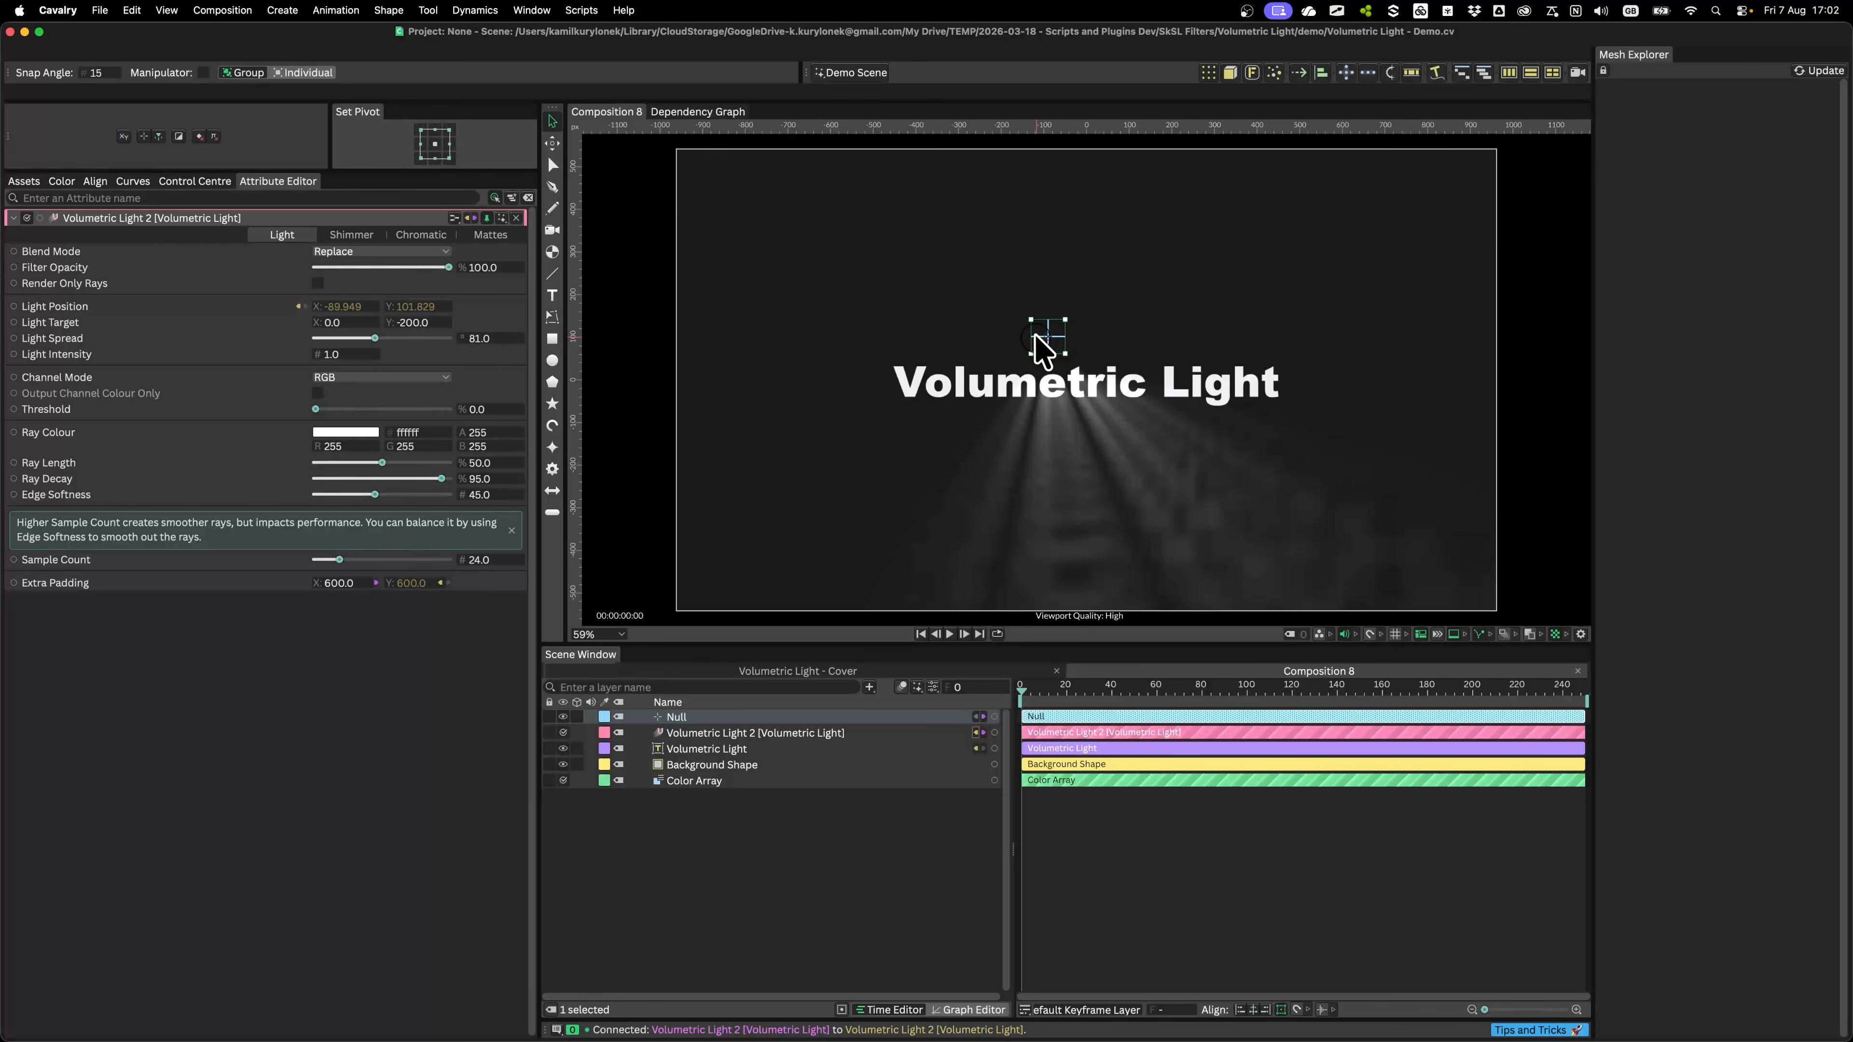
Step: Control the filter's Light Target with a second Null renamed Target, and rename the Null controlling the Light Position as Light
left_click(71, 318)
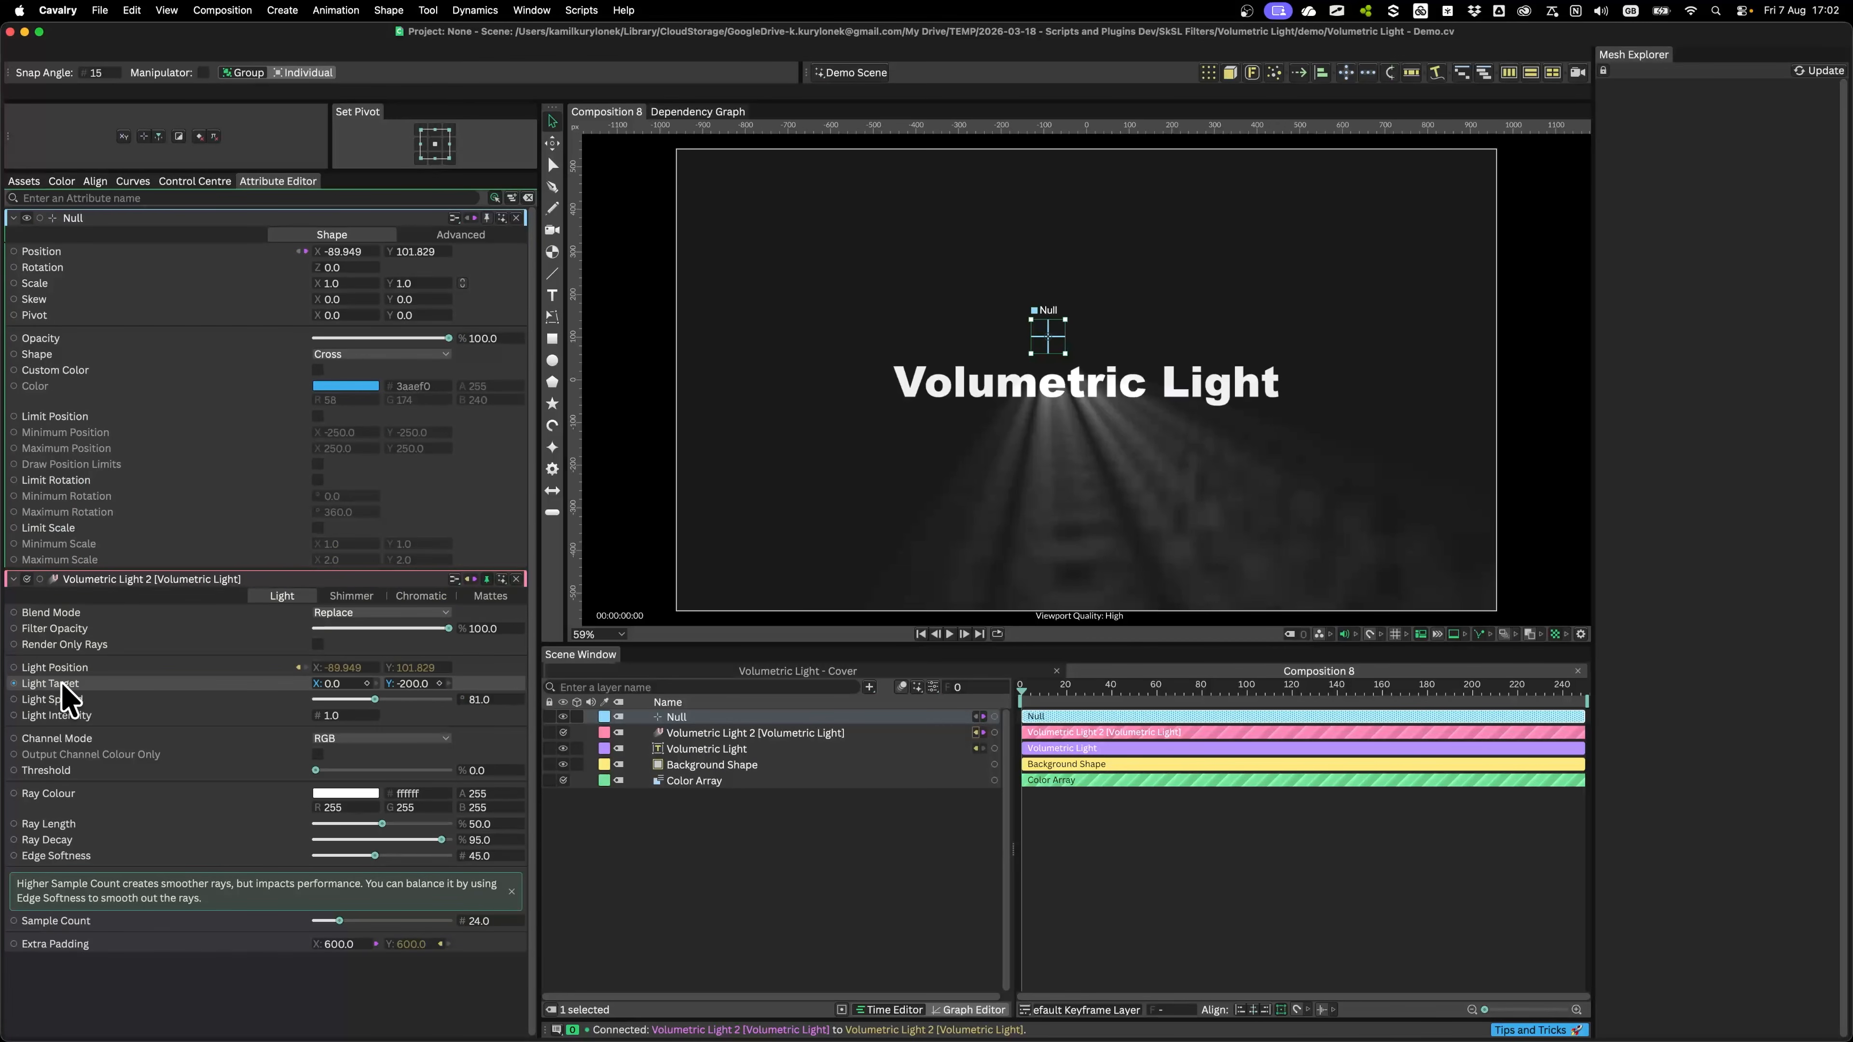
right_click(62, 696)
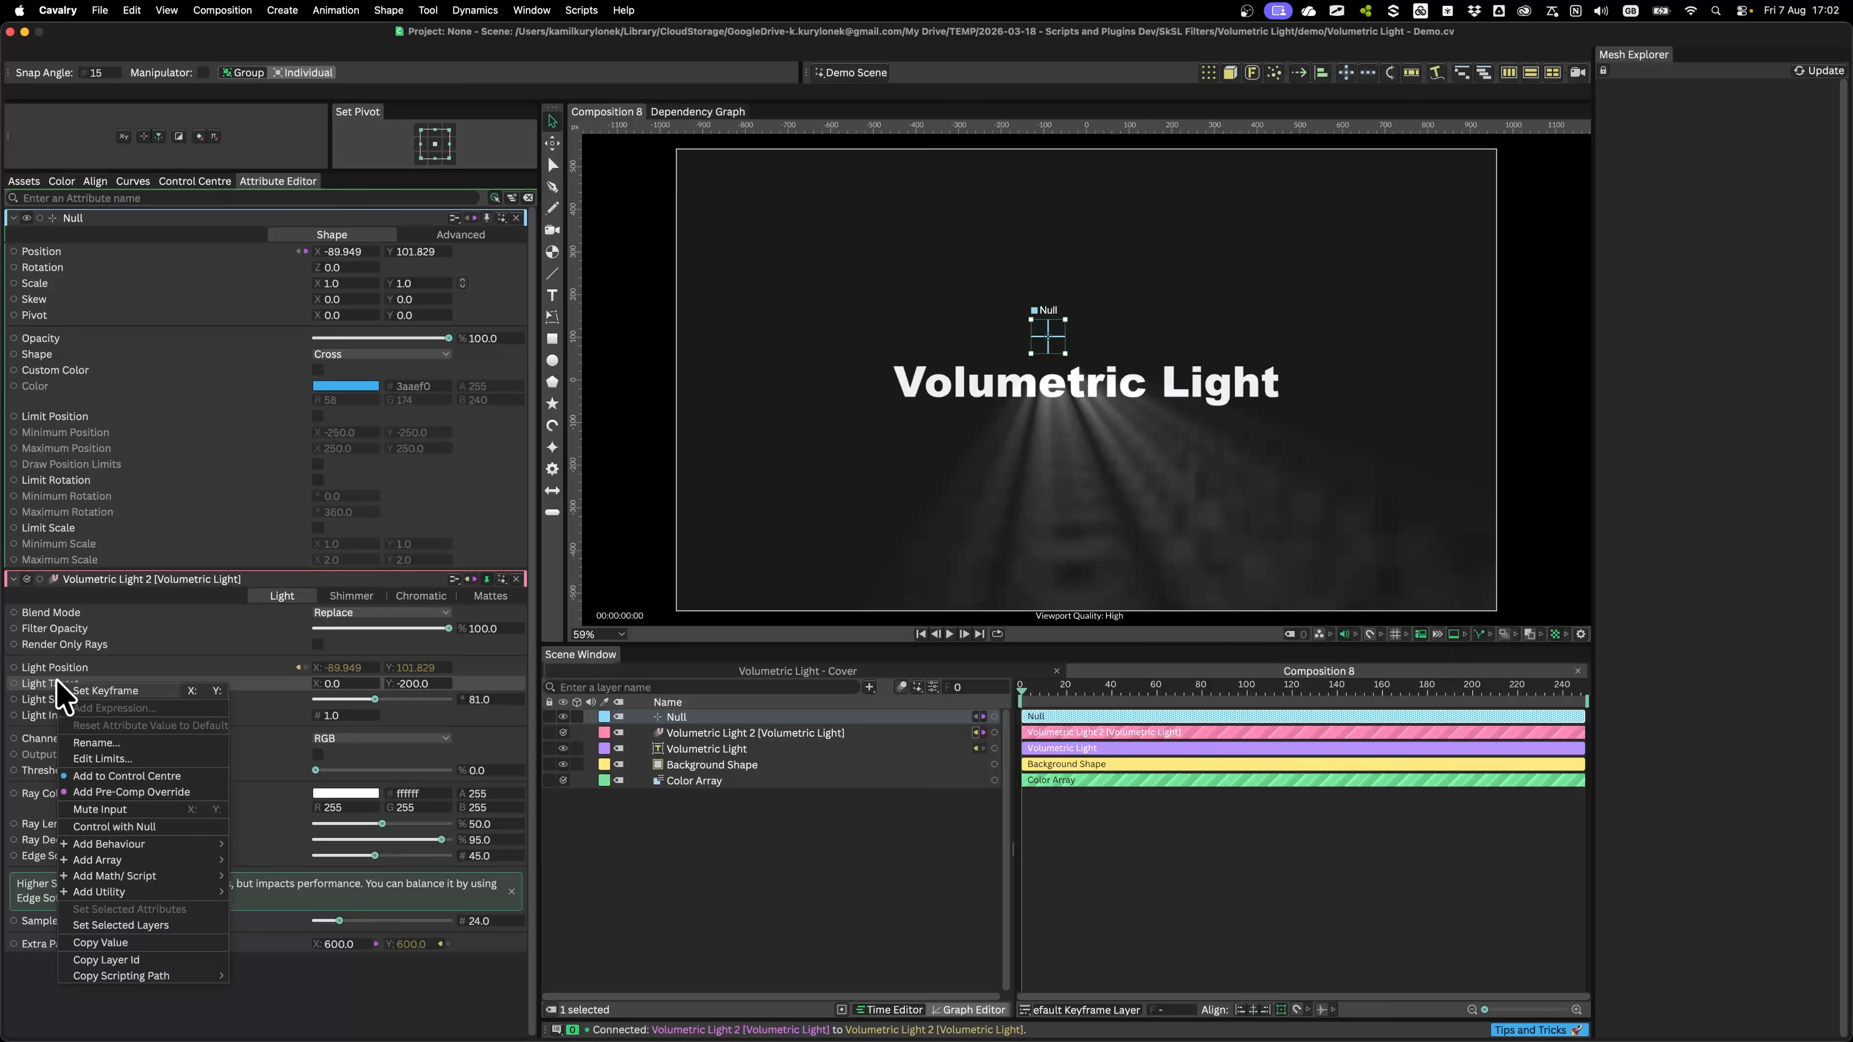
left_click(126, 826)
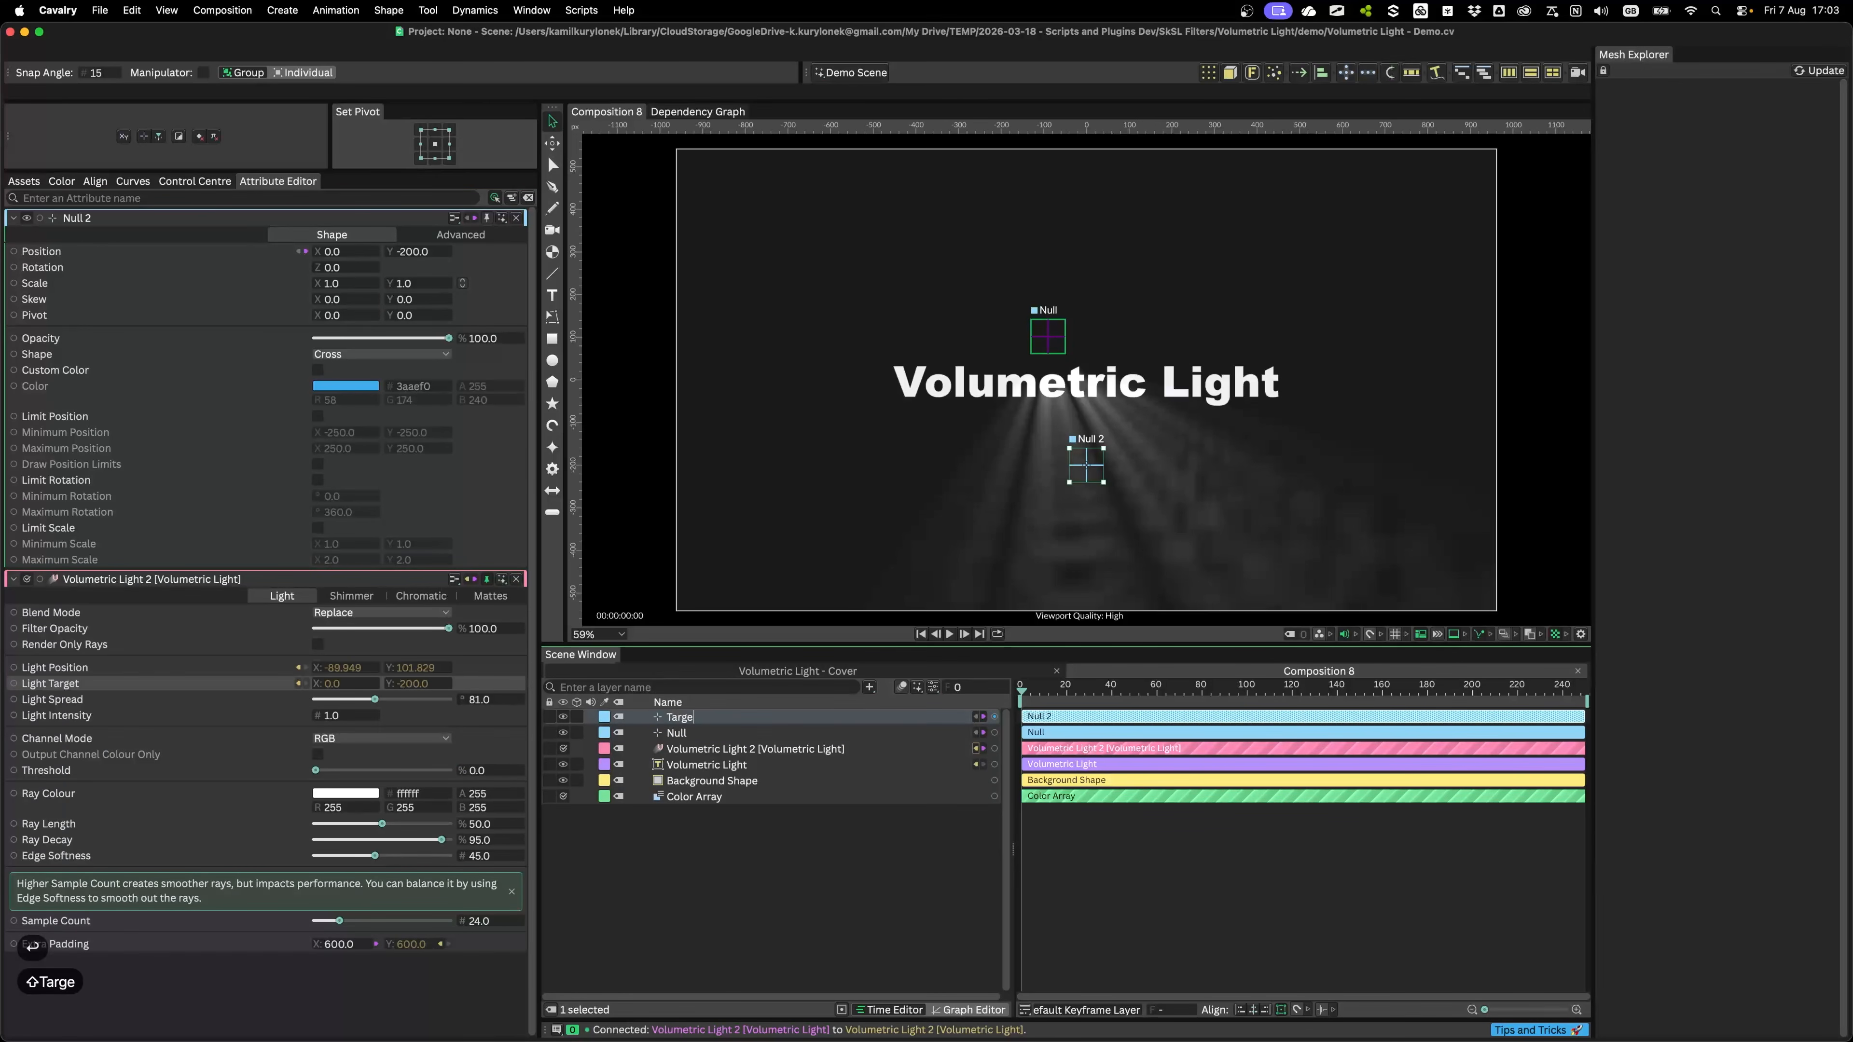
left_click(705, 733)
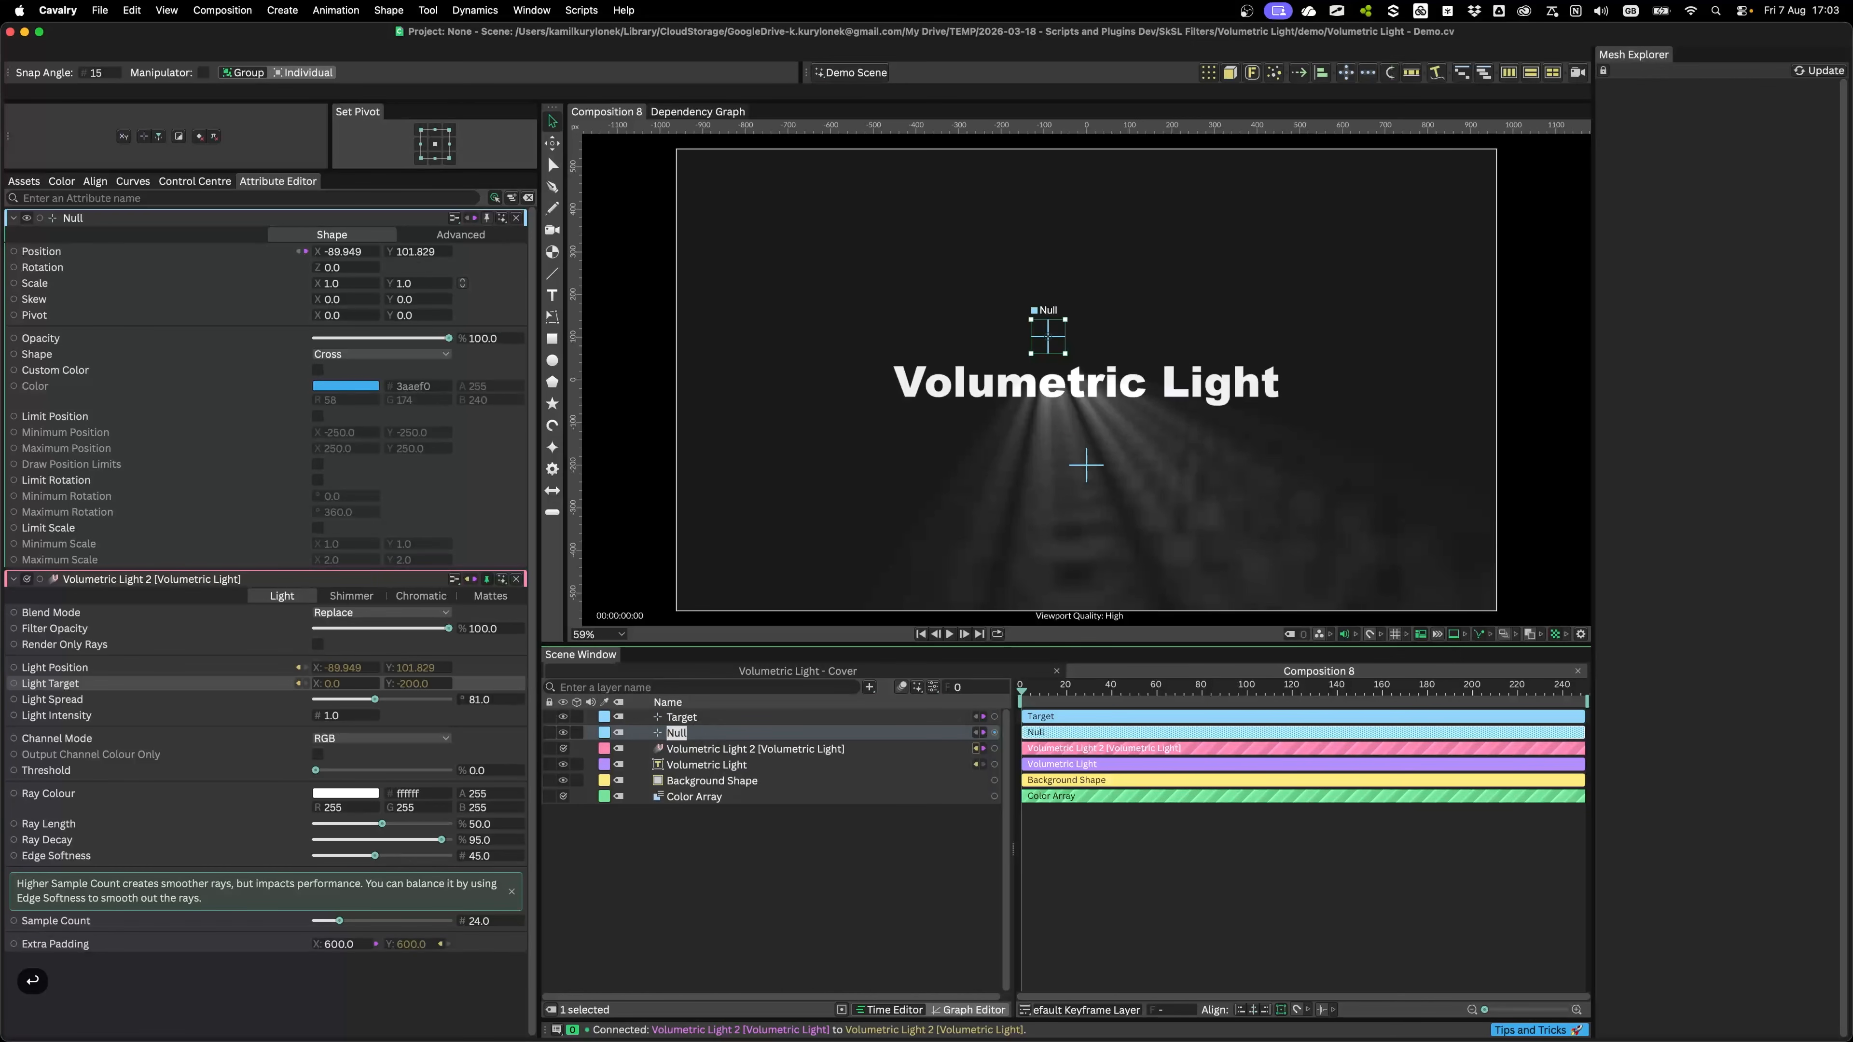
Step: Try out different light directions, ending with the Light Null at about X -19, Y 192 and the Target Null at about X -390, Y -181
left_click(704, 716)
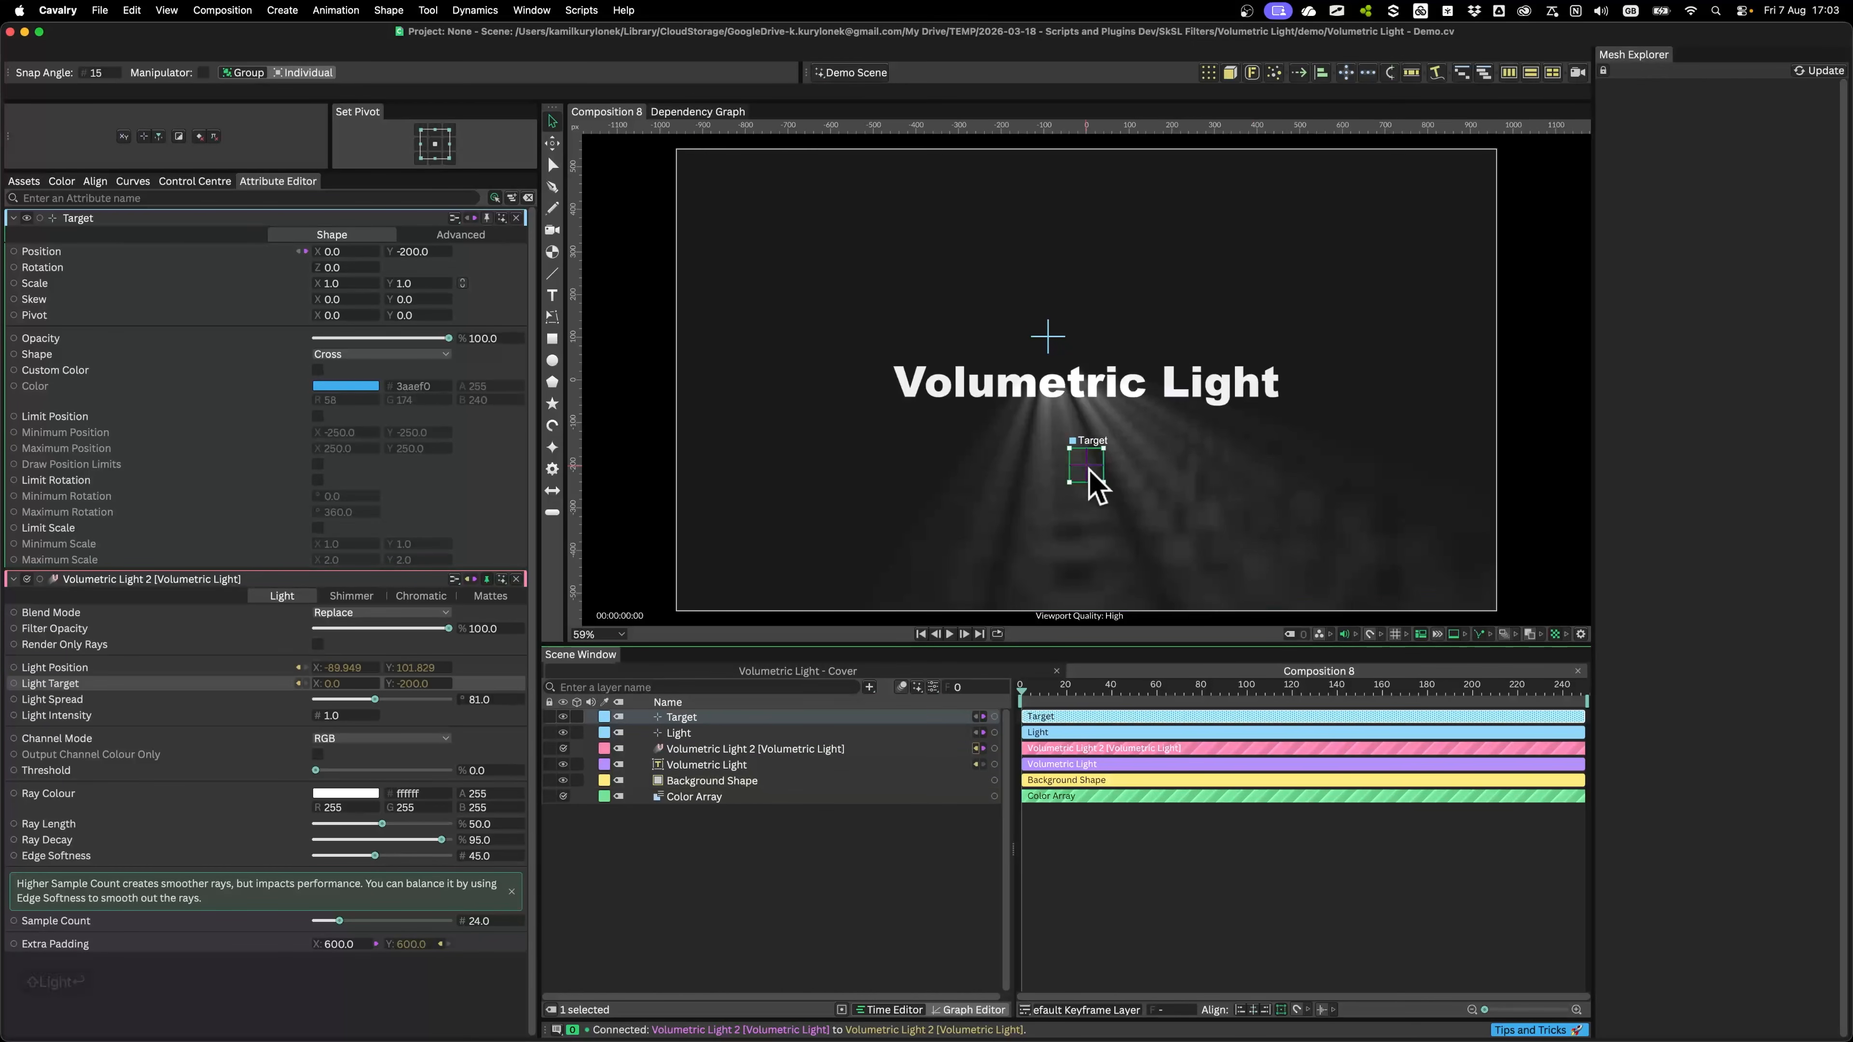
left_click_drag(1089, 473, 795, 415)
left_click_drag(1055, 337, 1353, 332)
left_click_drag(799, 416, 806, 422)
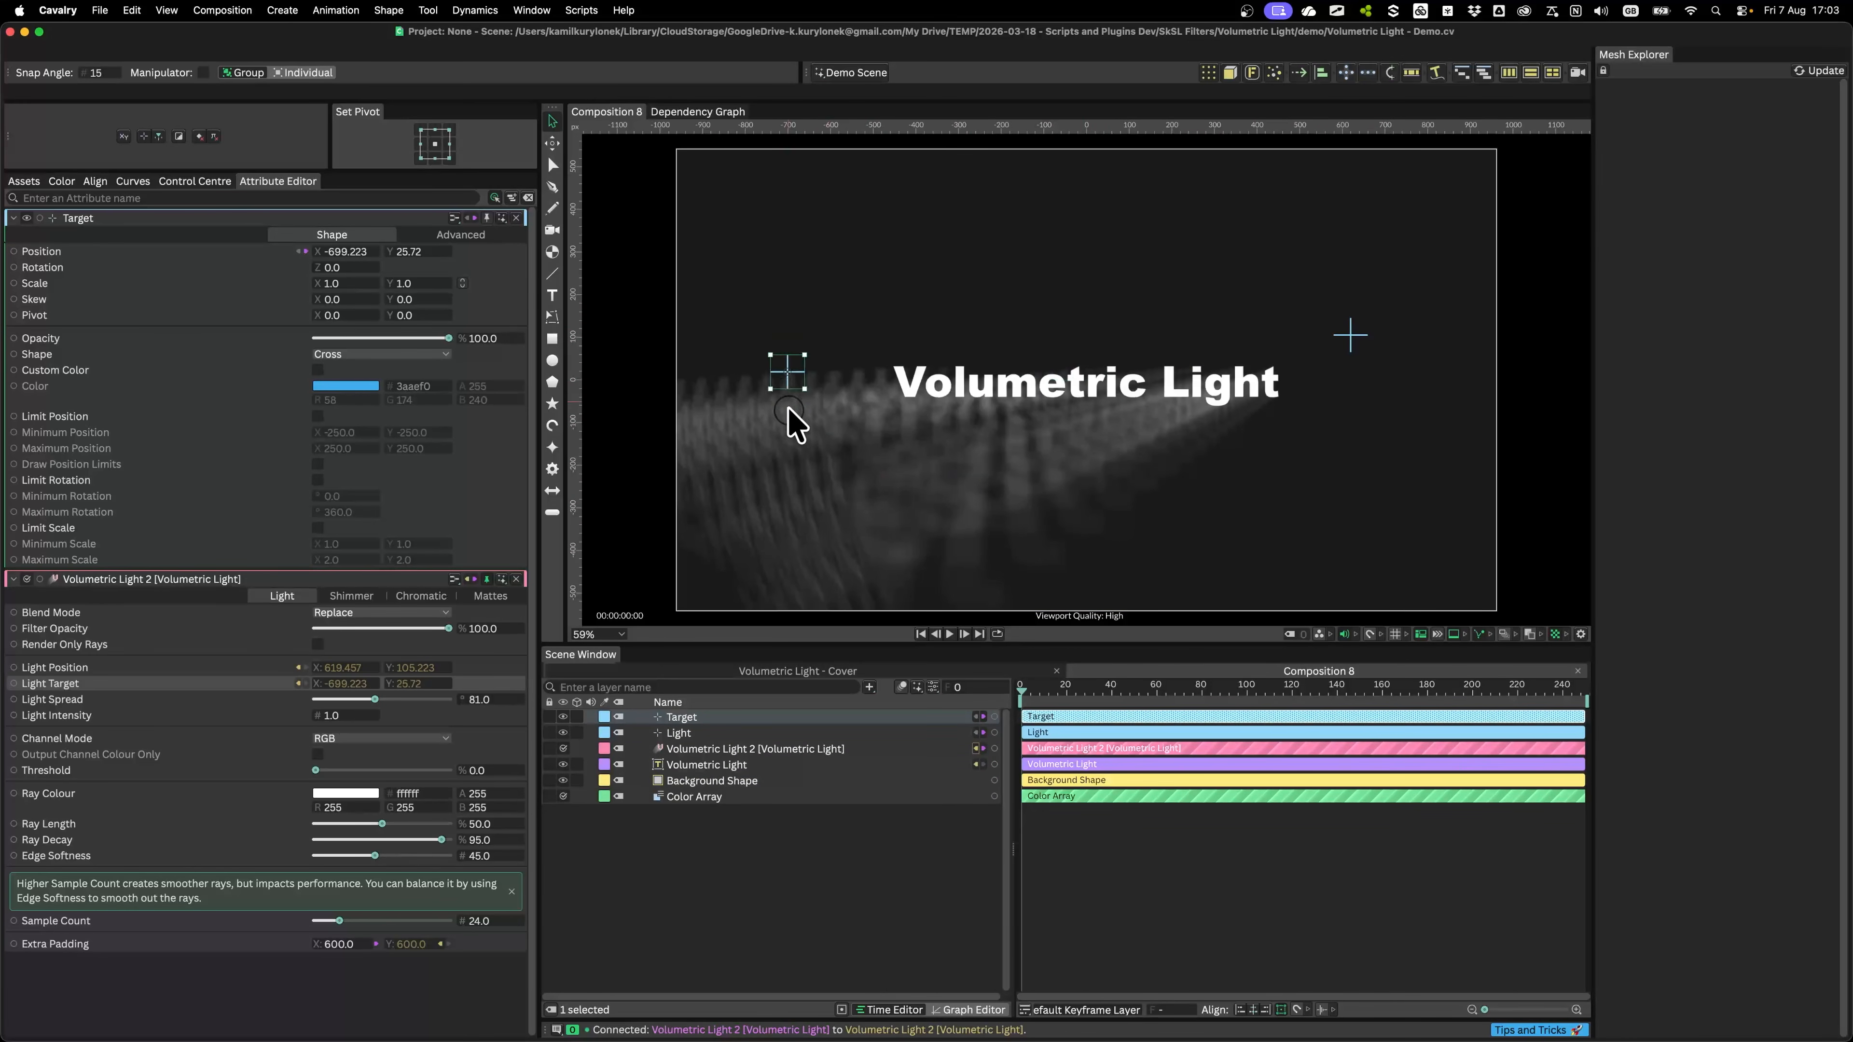
left_click_drag(1351, 336, 1078, 299)
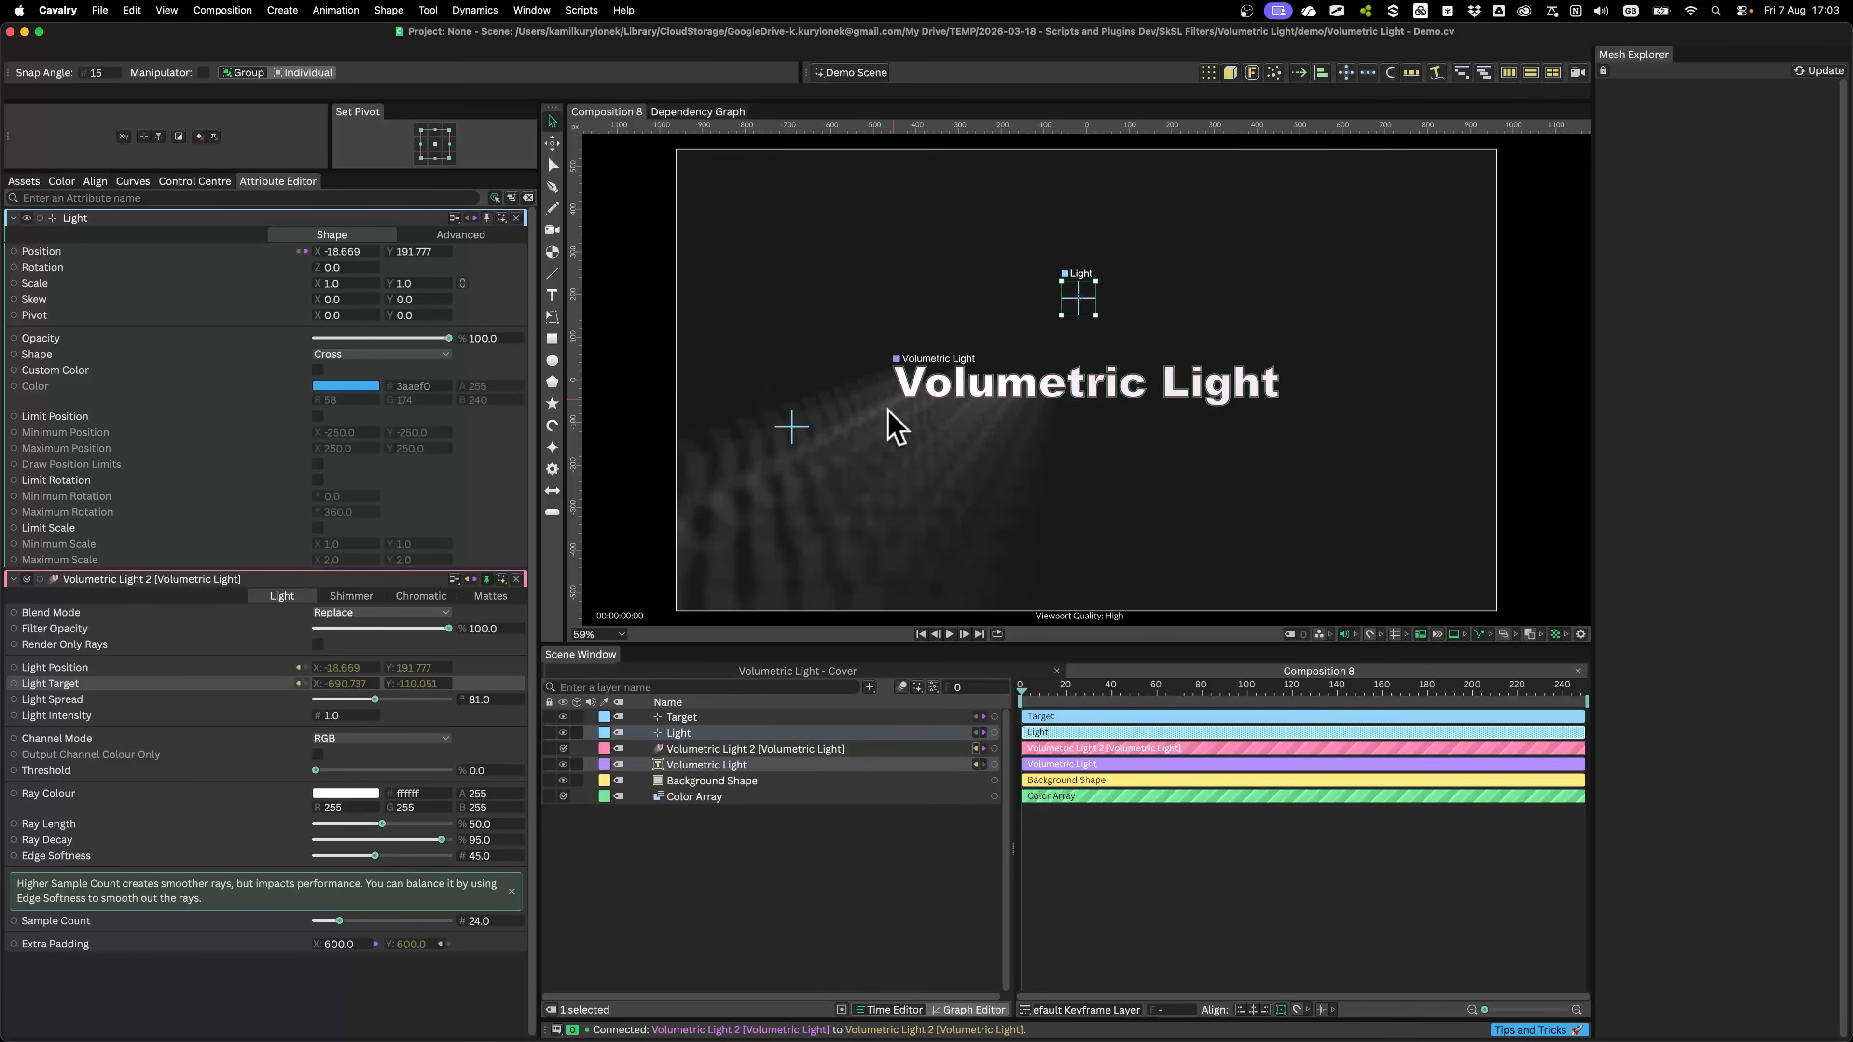
left_click_drag(793, 430, 917, 454)
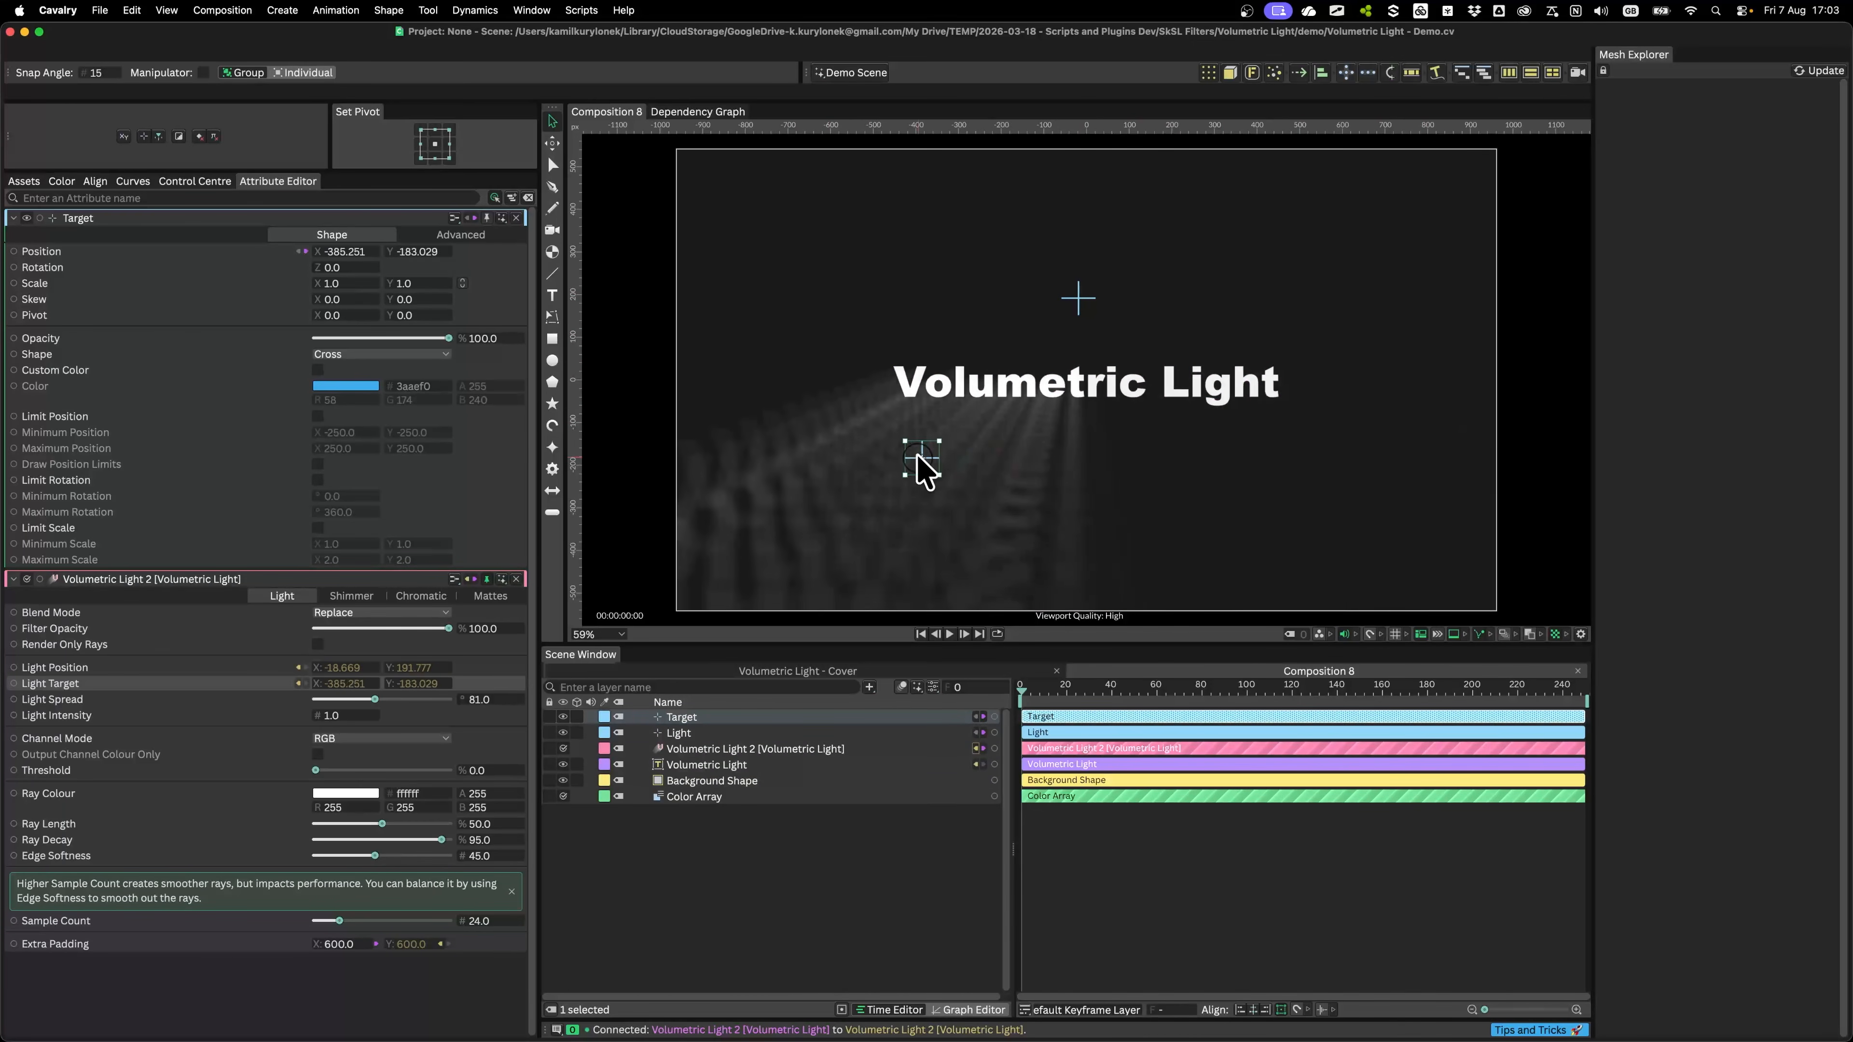
Step: Move the Light Null to about X -365, Y 175 and the Target Null to about X 575, Y -80
left_click(1079, 298)
left_click_drag(1101, 292, 941, 321)
left_click(516, 218)
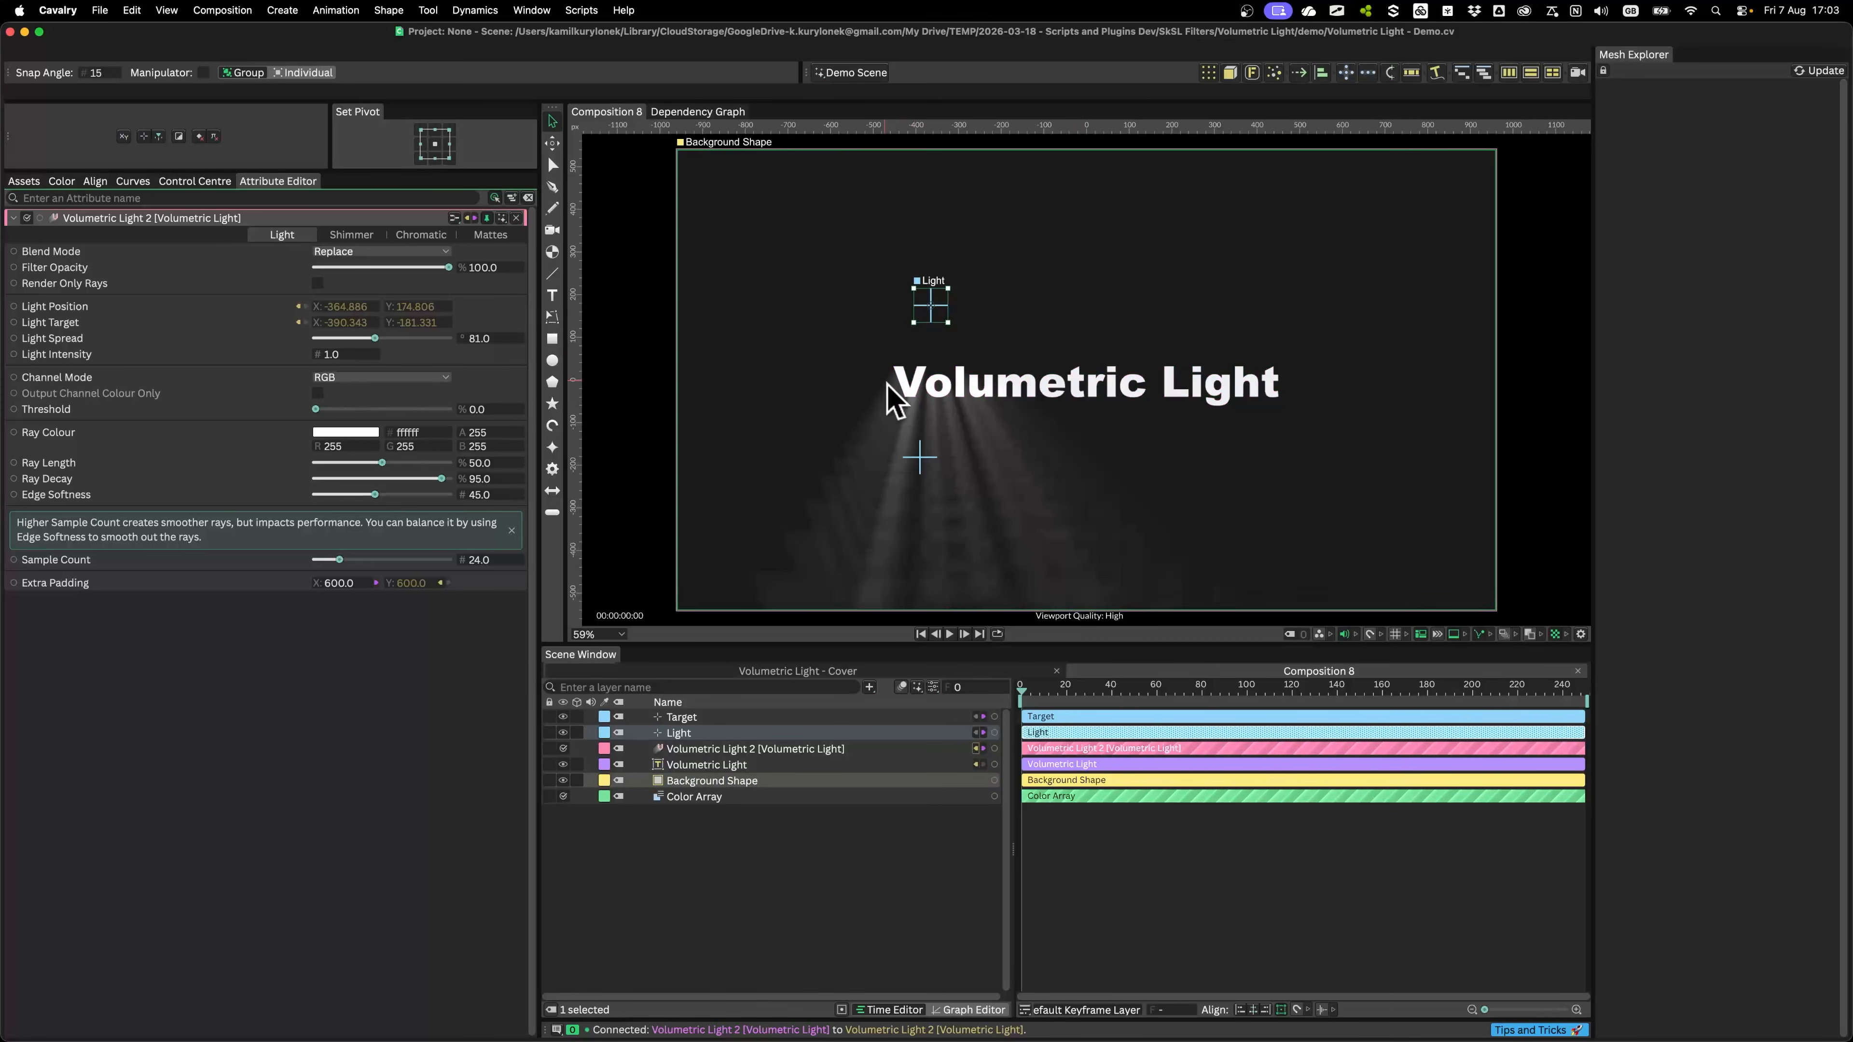
left_click_drag(918, 458, 1204, 523)
left_click_drag(1310, 460, 1340, 424)
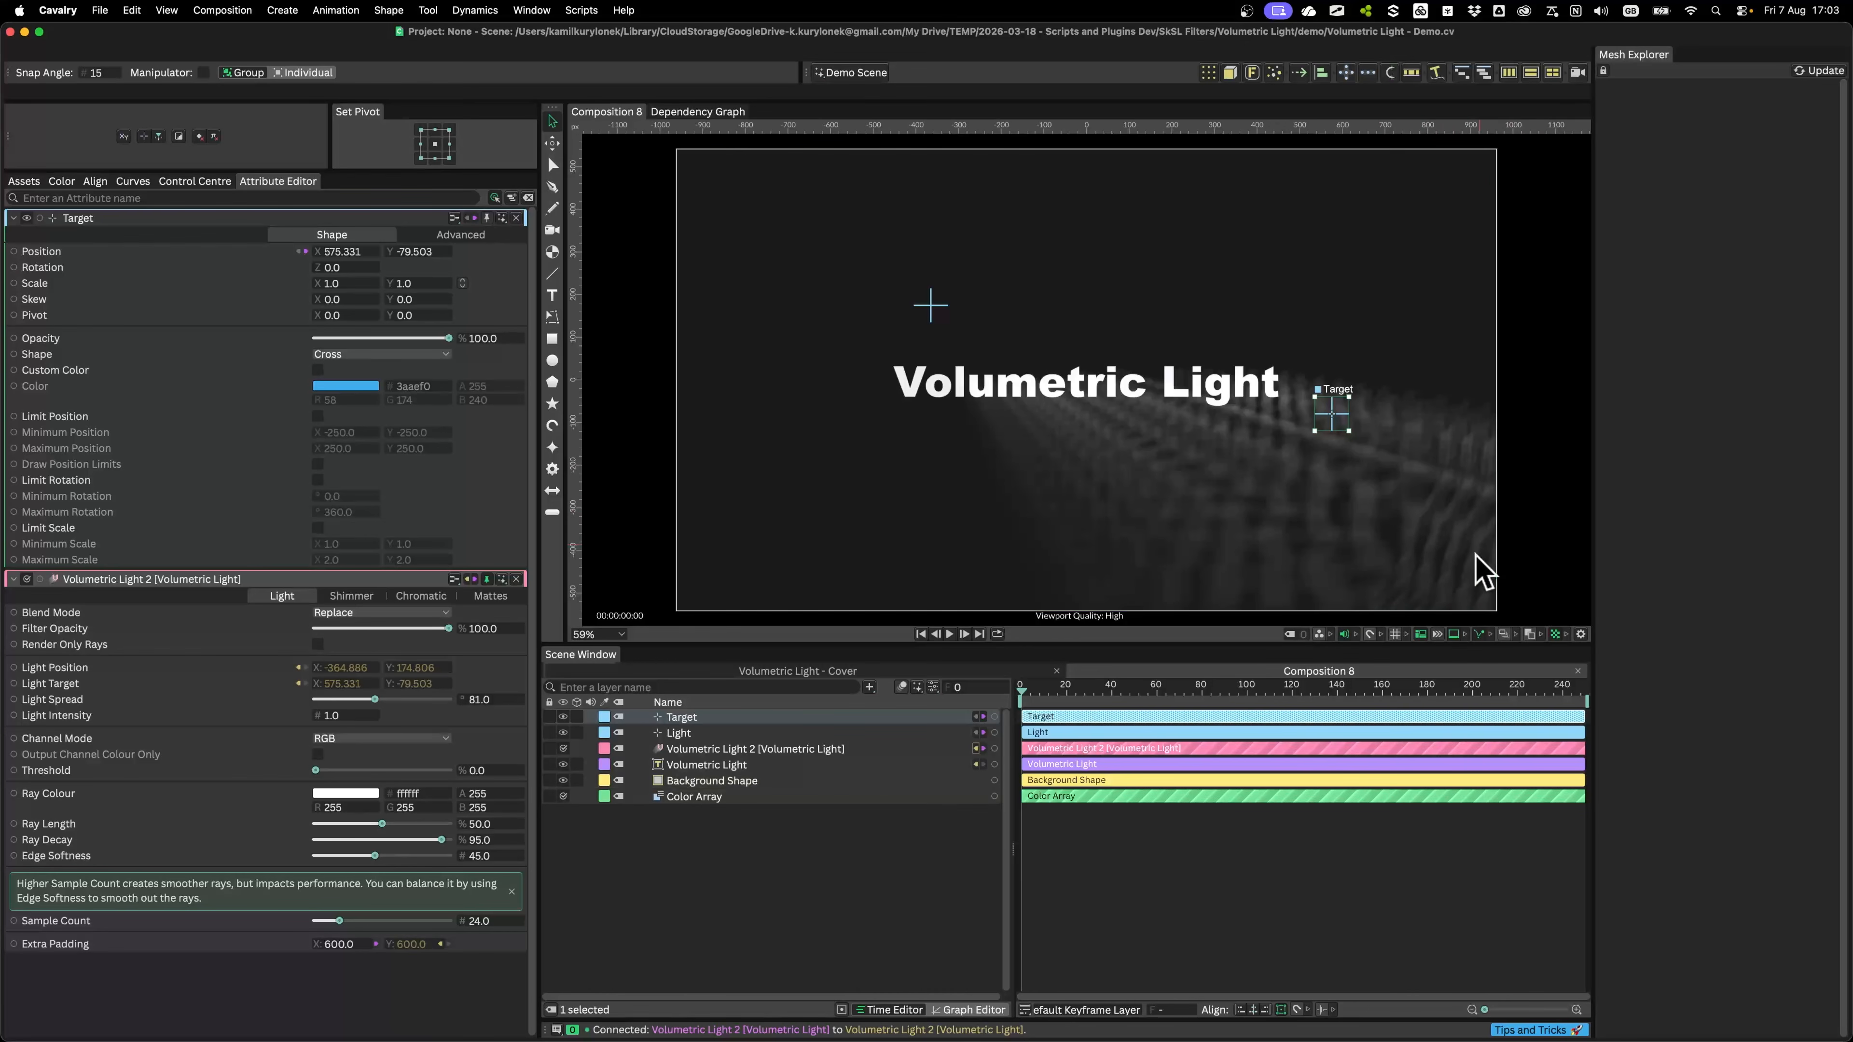
Step: Try the filter's Edge Softness at 73 with Sample Count 50, and settle on Edge Softness 48 and Sample Count 25
left_click(516, 218)
left_click_drag(340, 561, 373, 561)
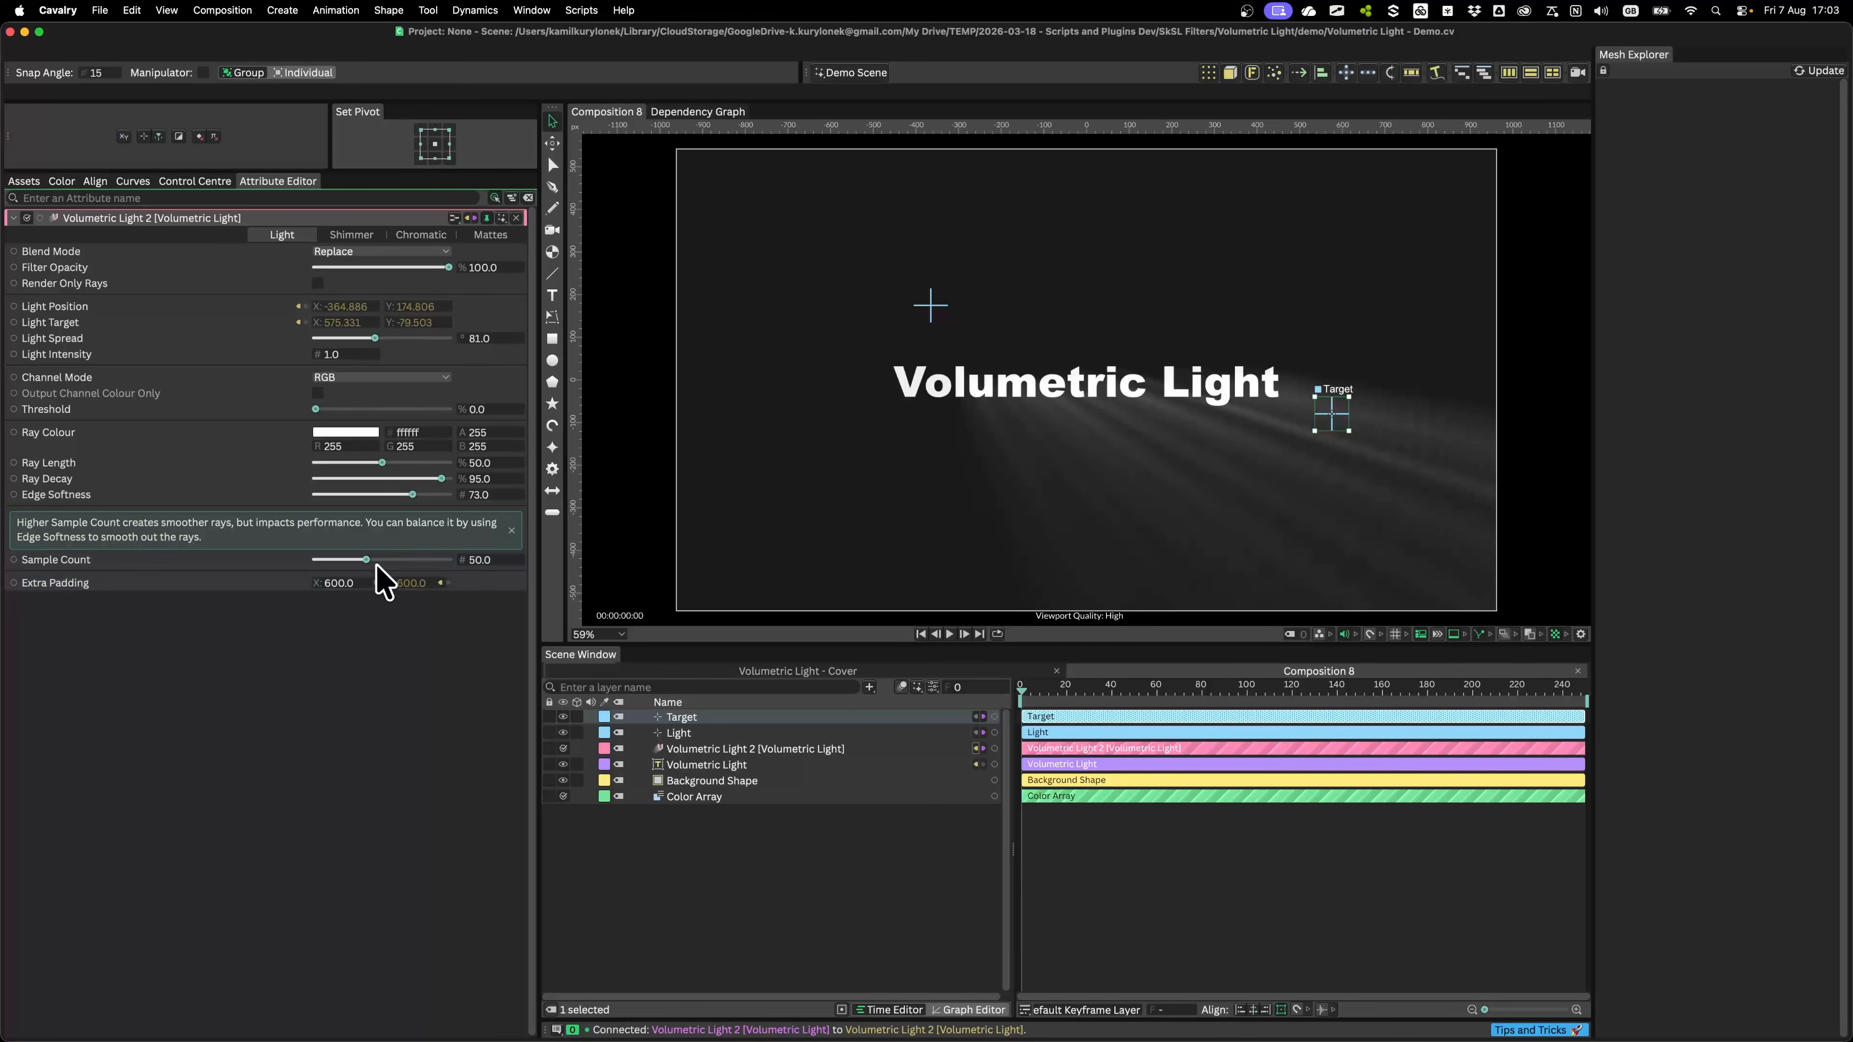
left_click(341, 561)
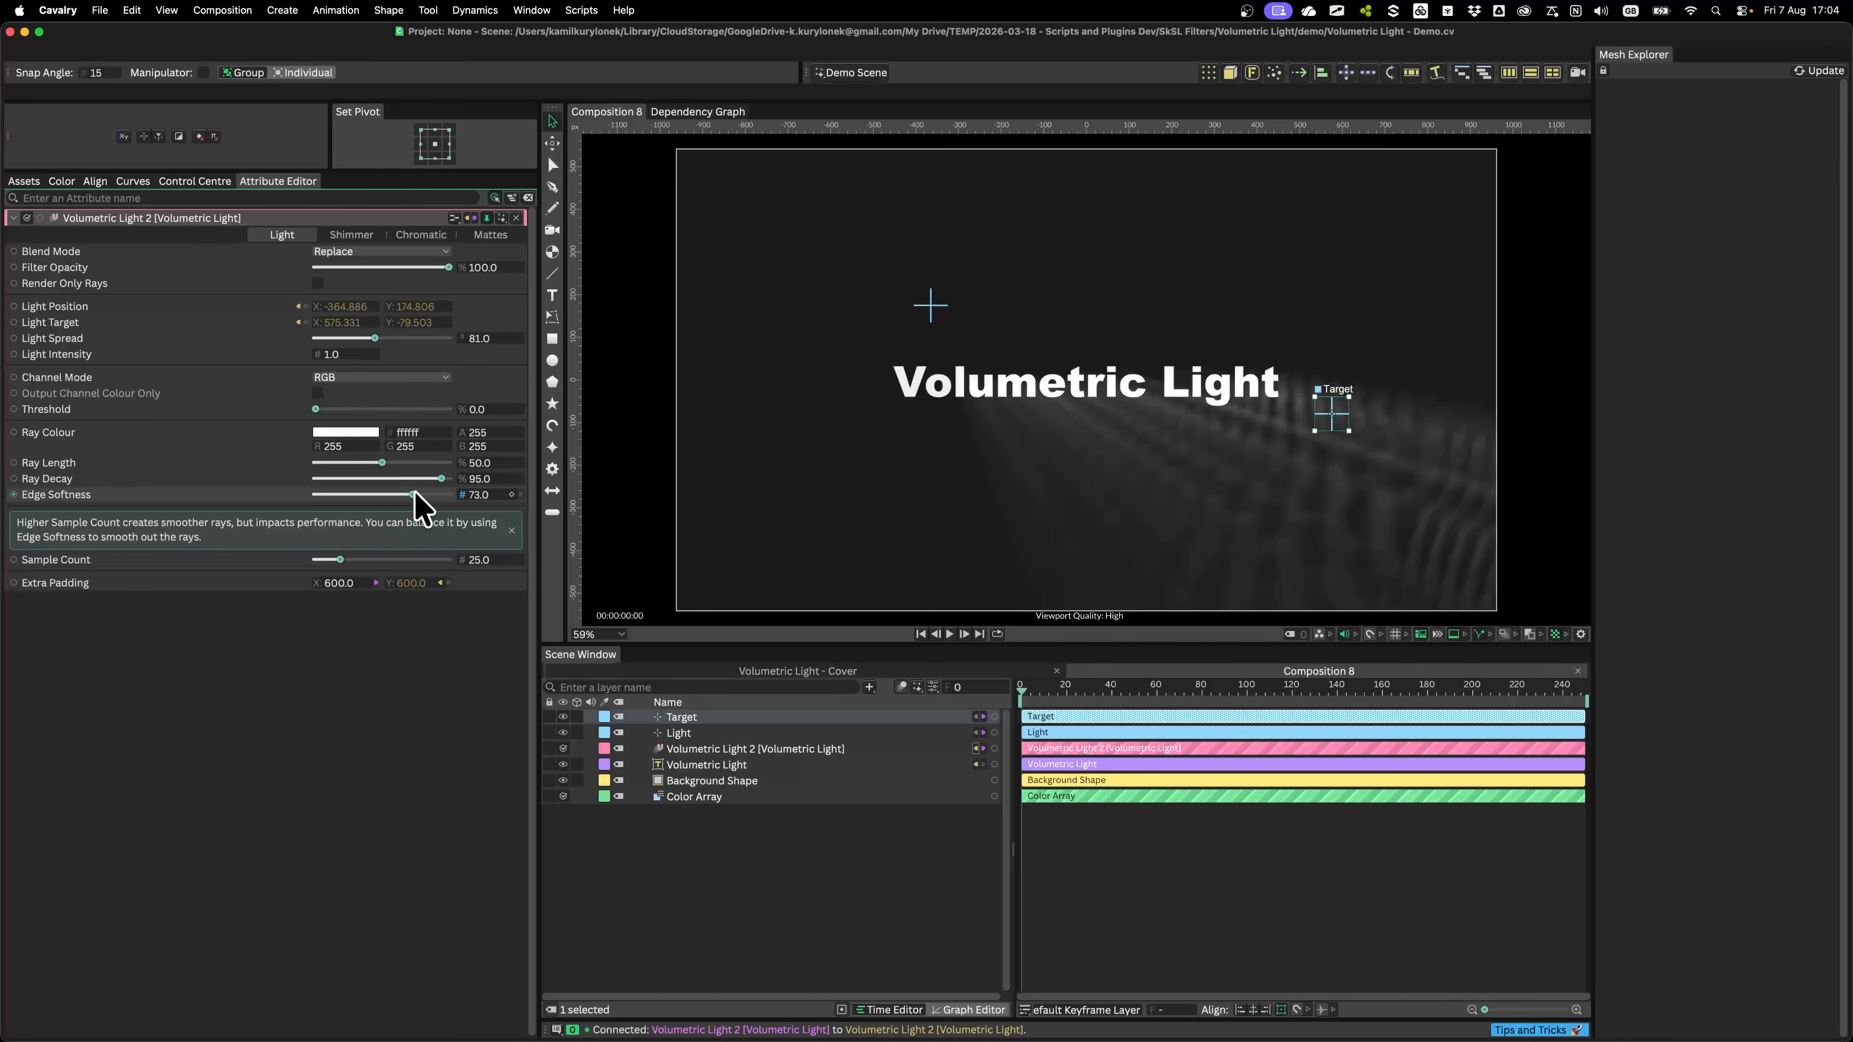
left_click_drag(384, 495, 379, 495)
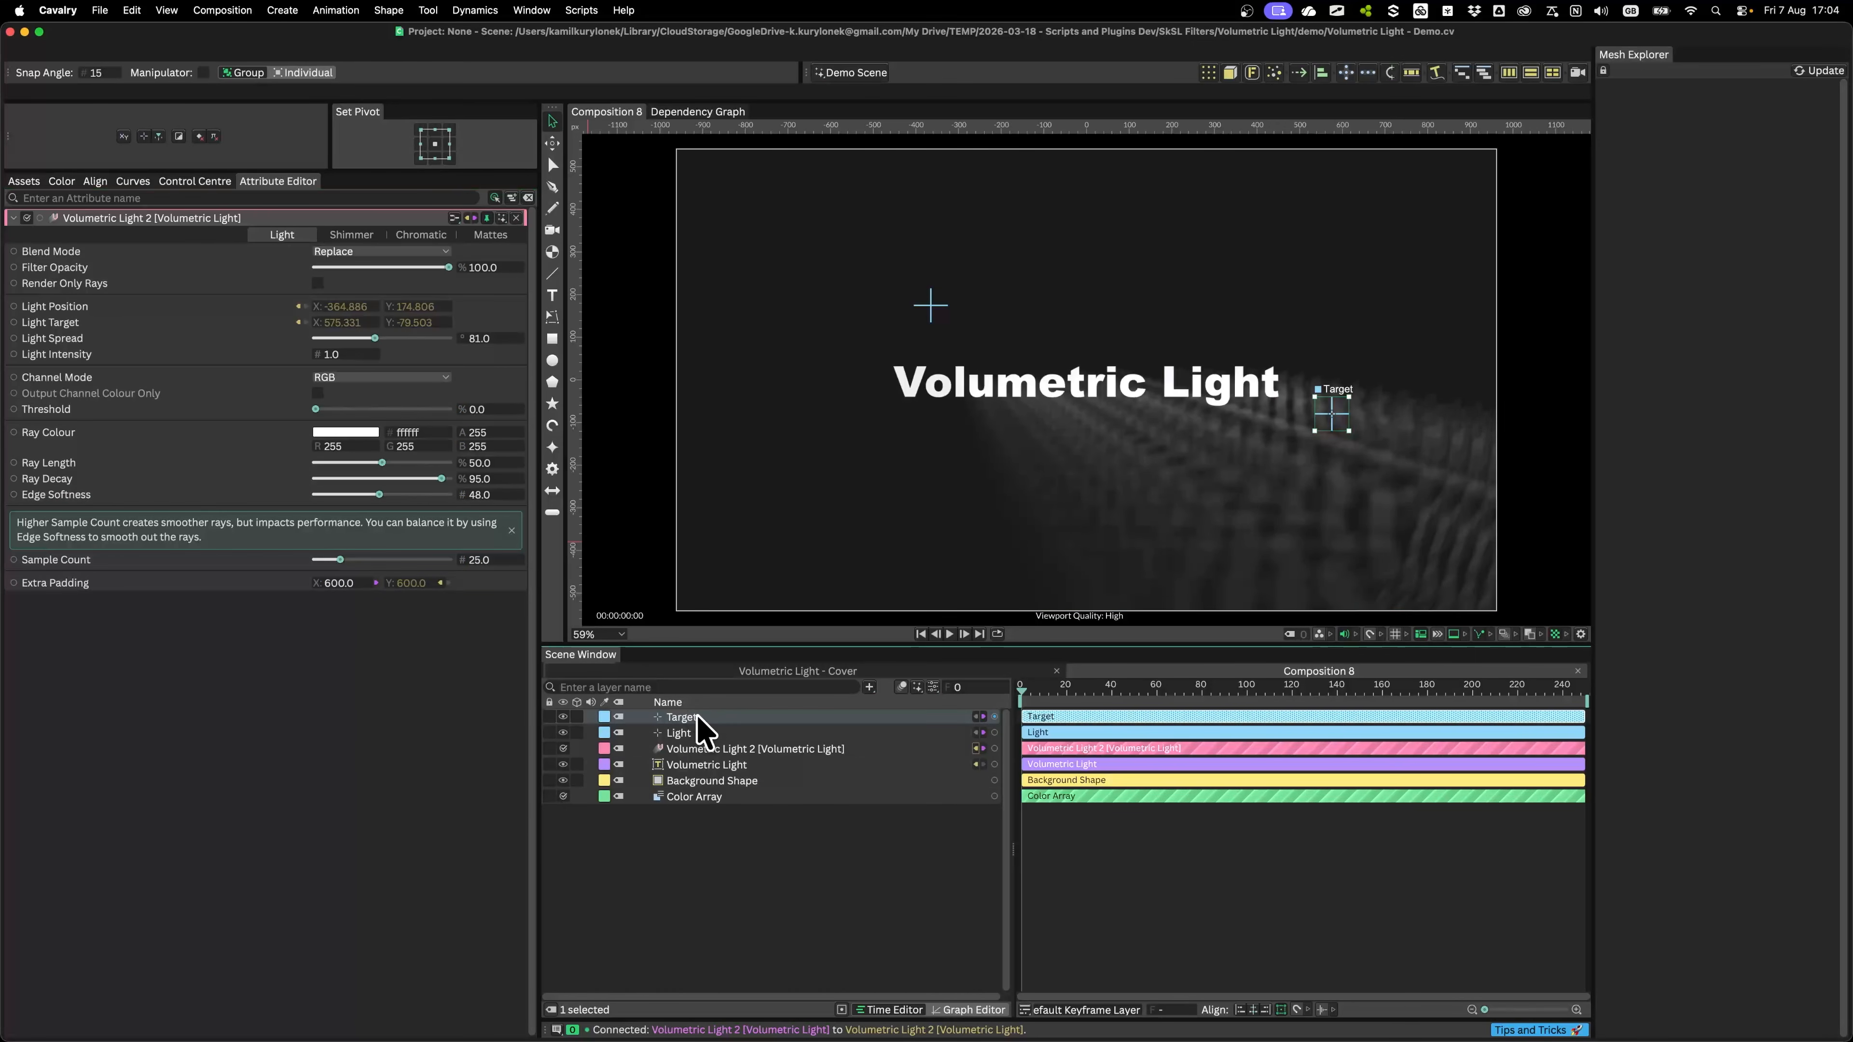
Step: Delete the Target Null and widen the Volumetric Light filter's Light Spread to 180
key("BackSpace")
left_click(697, 733)
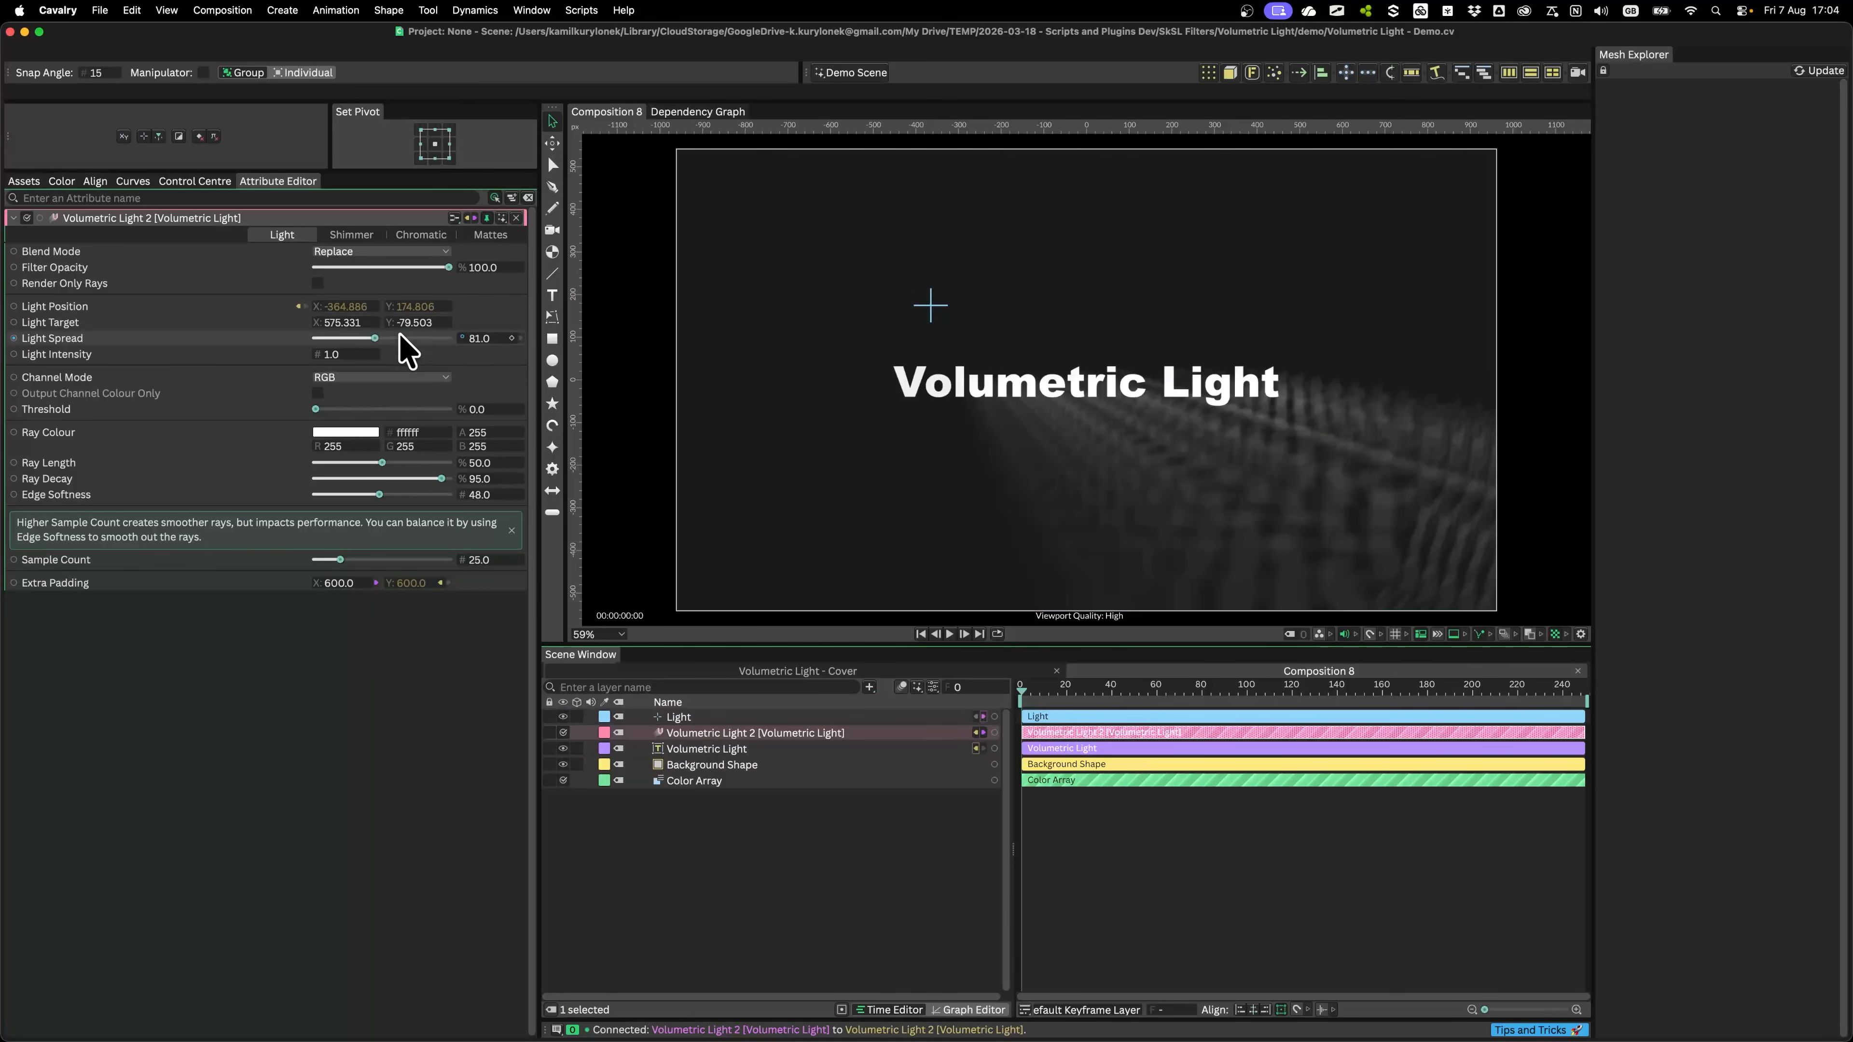
left_click_drag(375, 339, 523, 342)
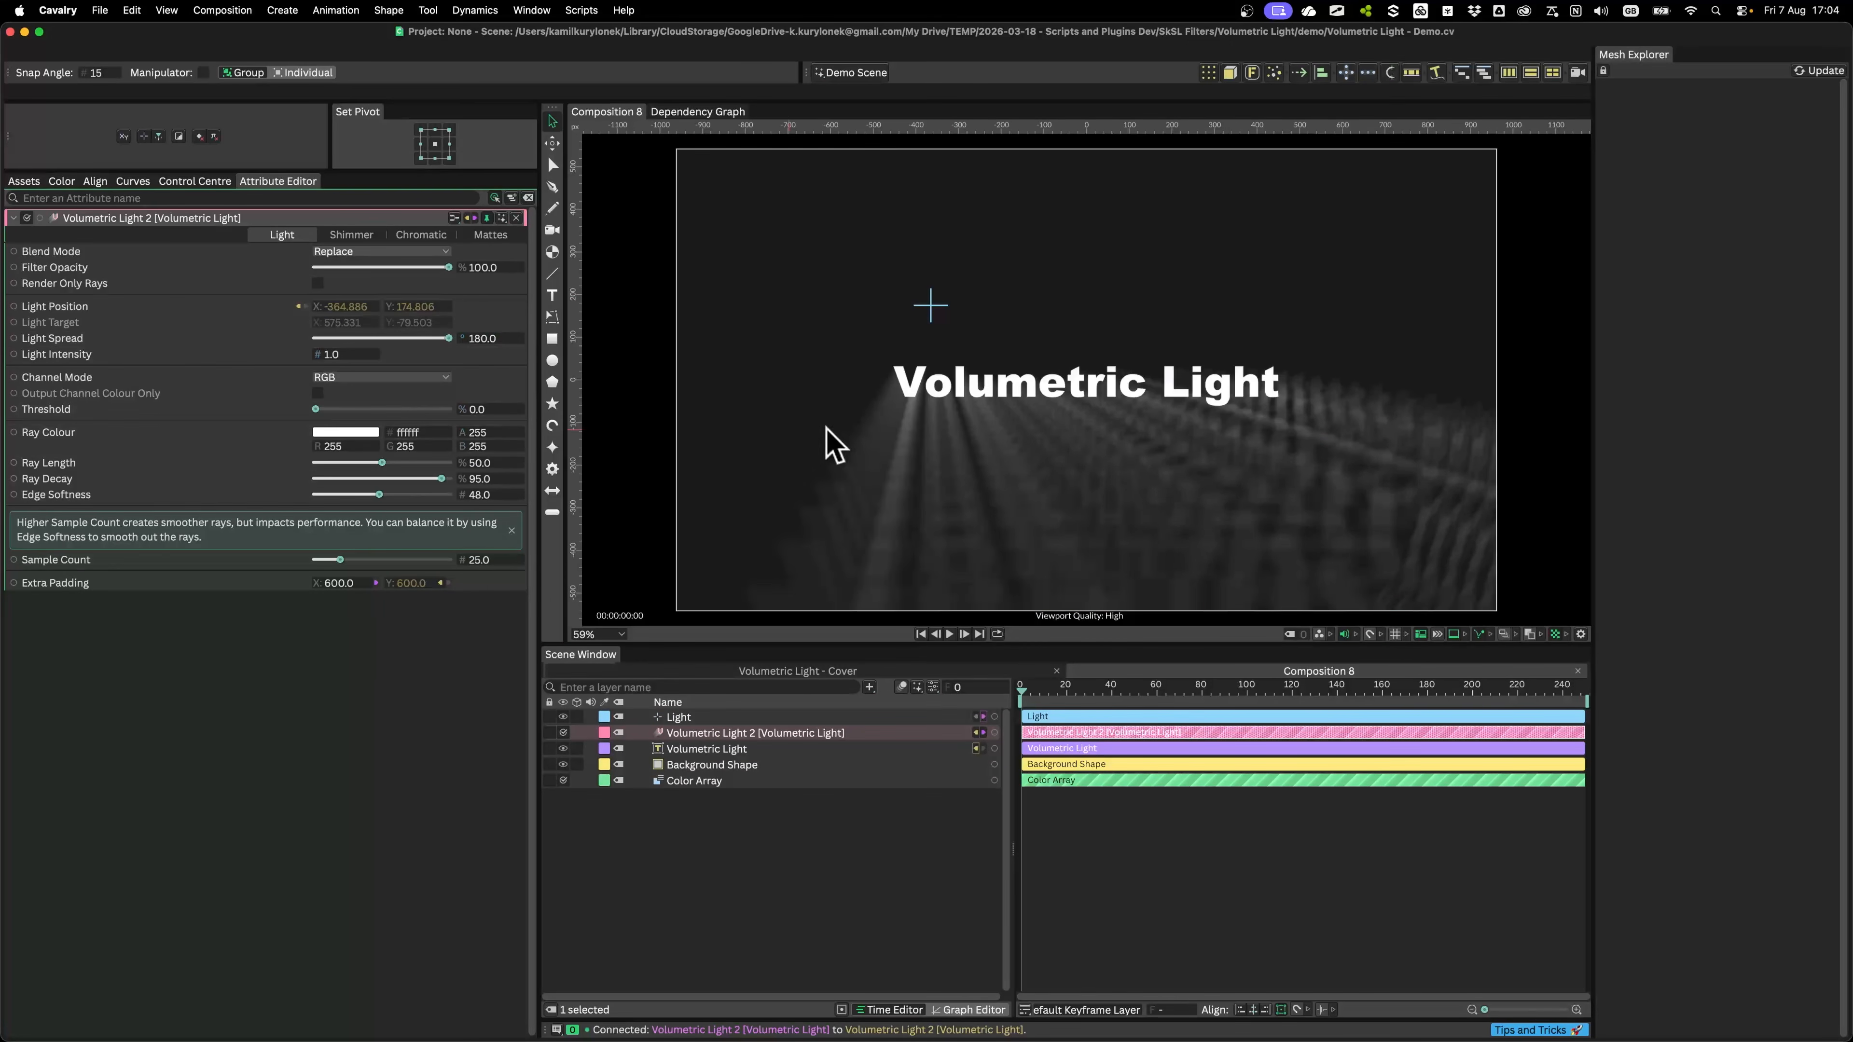
Step: Move the Light Null onto the title text to about X -187, Y 2, and try out the filter's Light Intensity
left_click_drag(940, 310, 1041, 380)
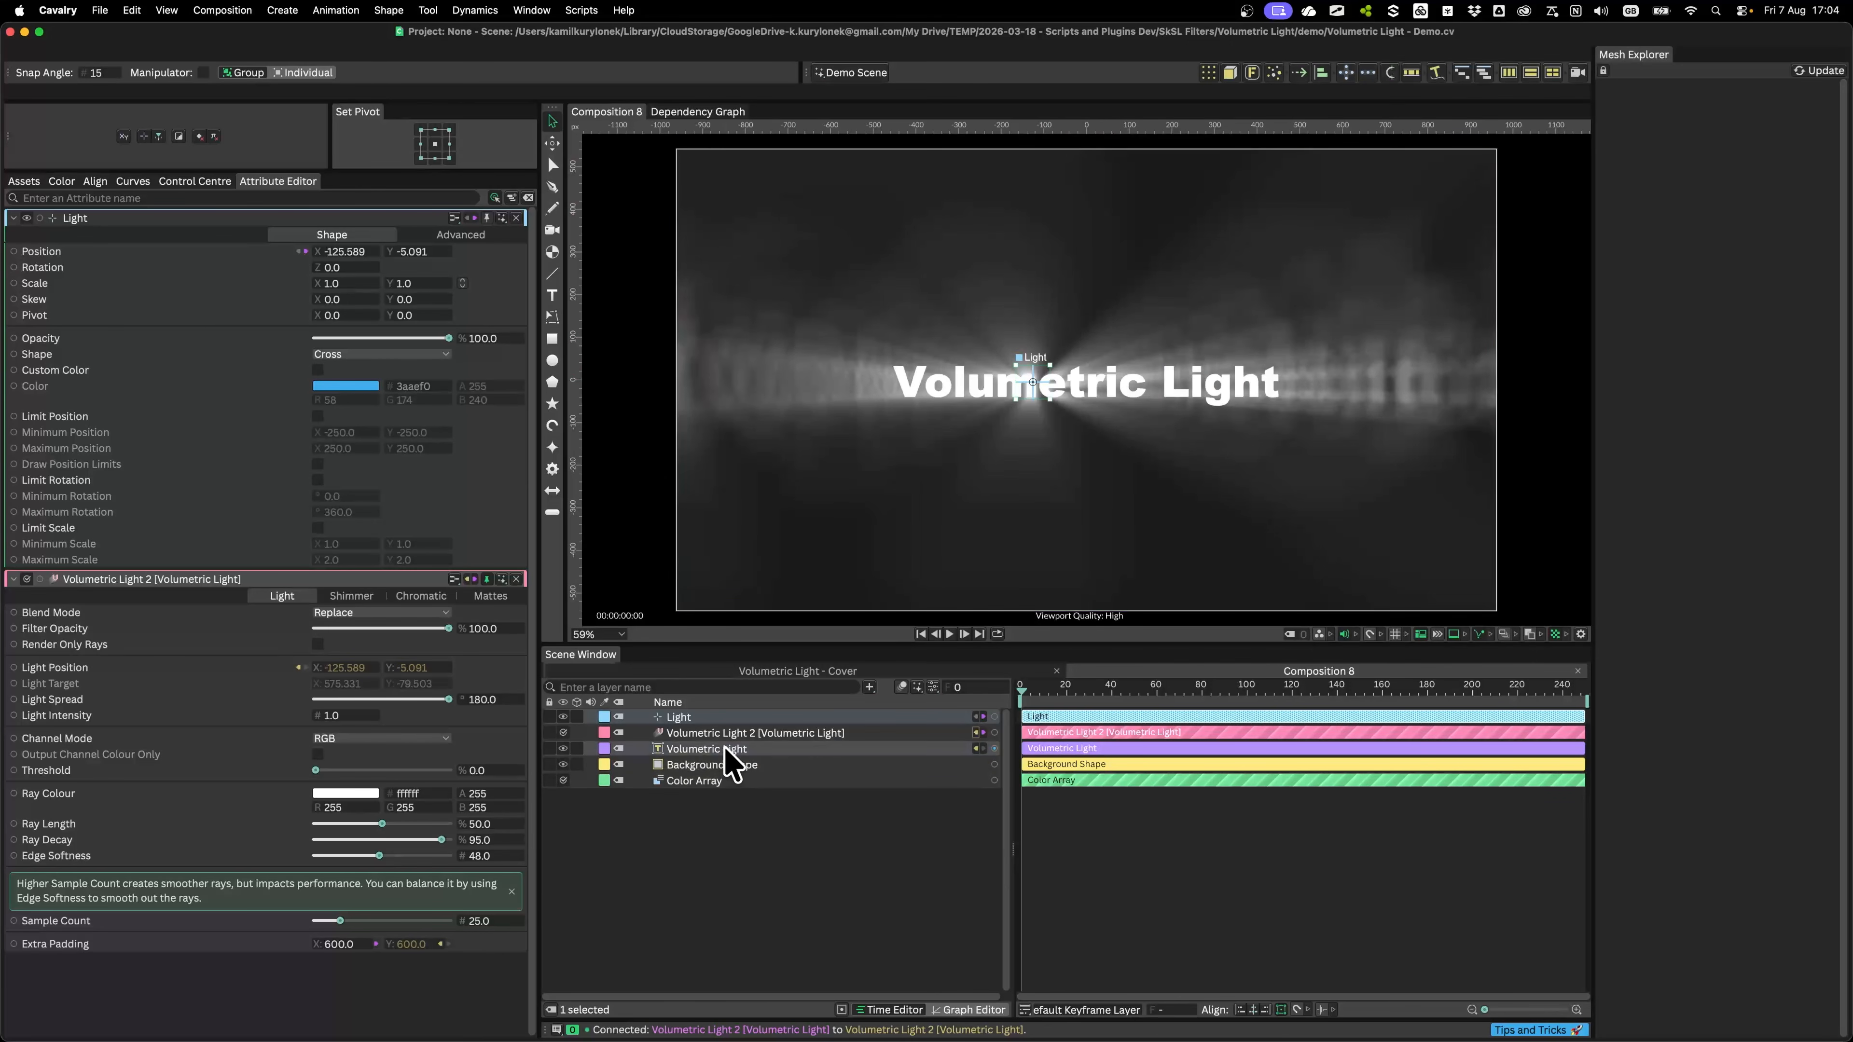
left_click(704, 733)
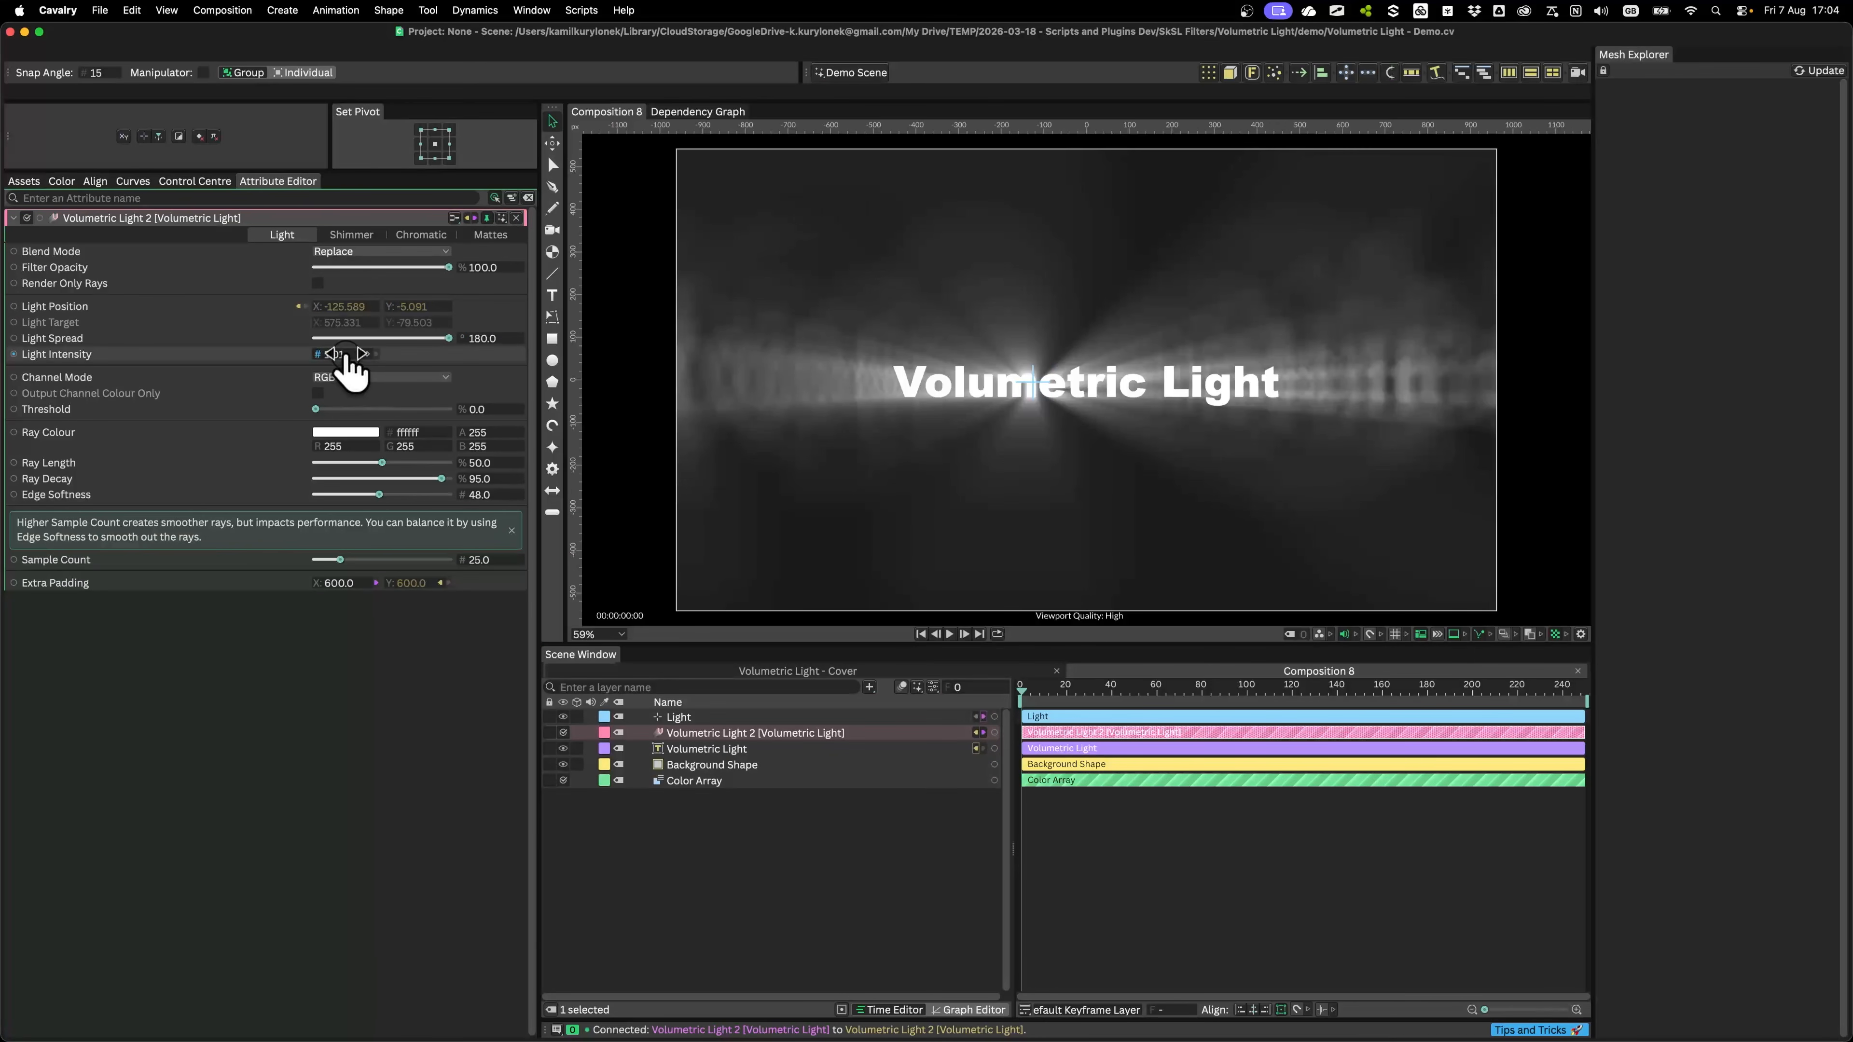
left_click_drag(346, 354, 107, 394)
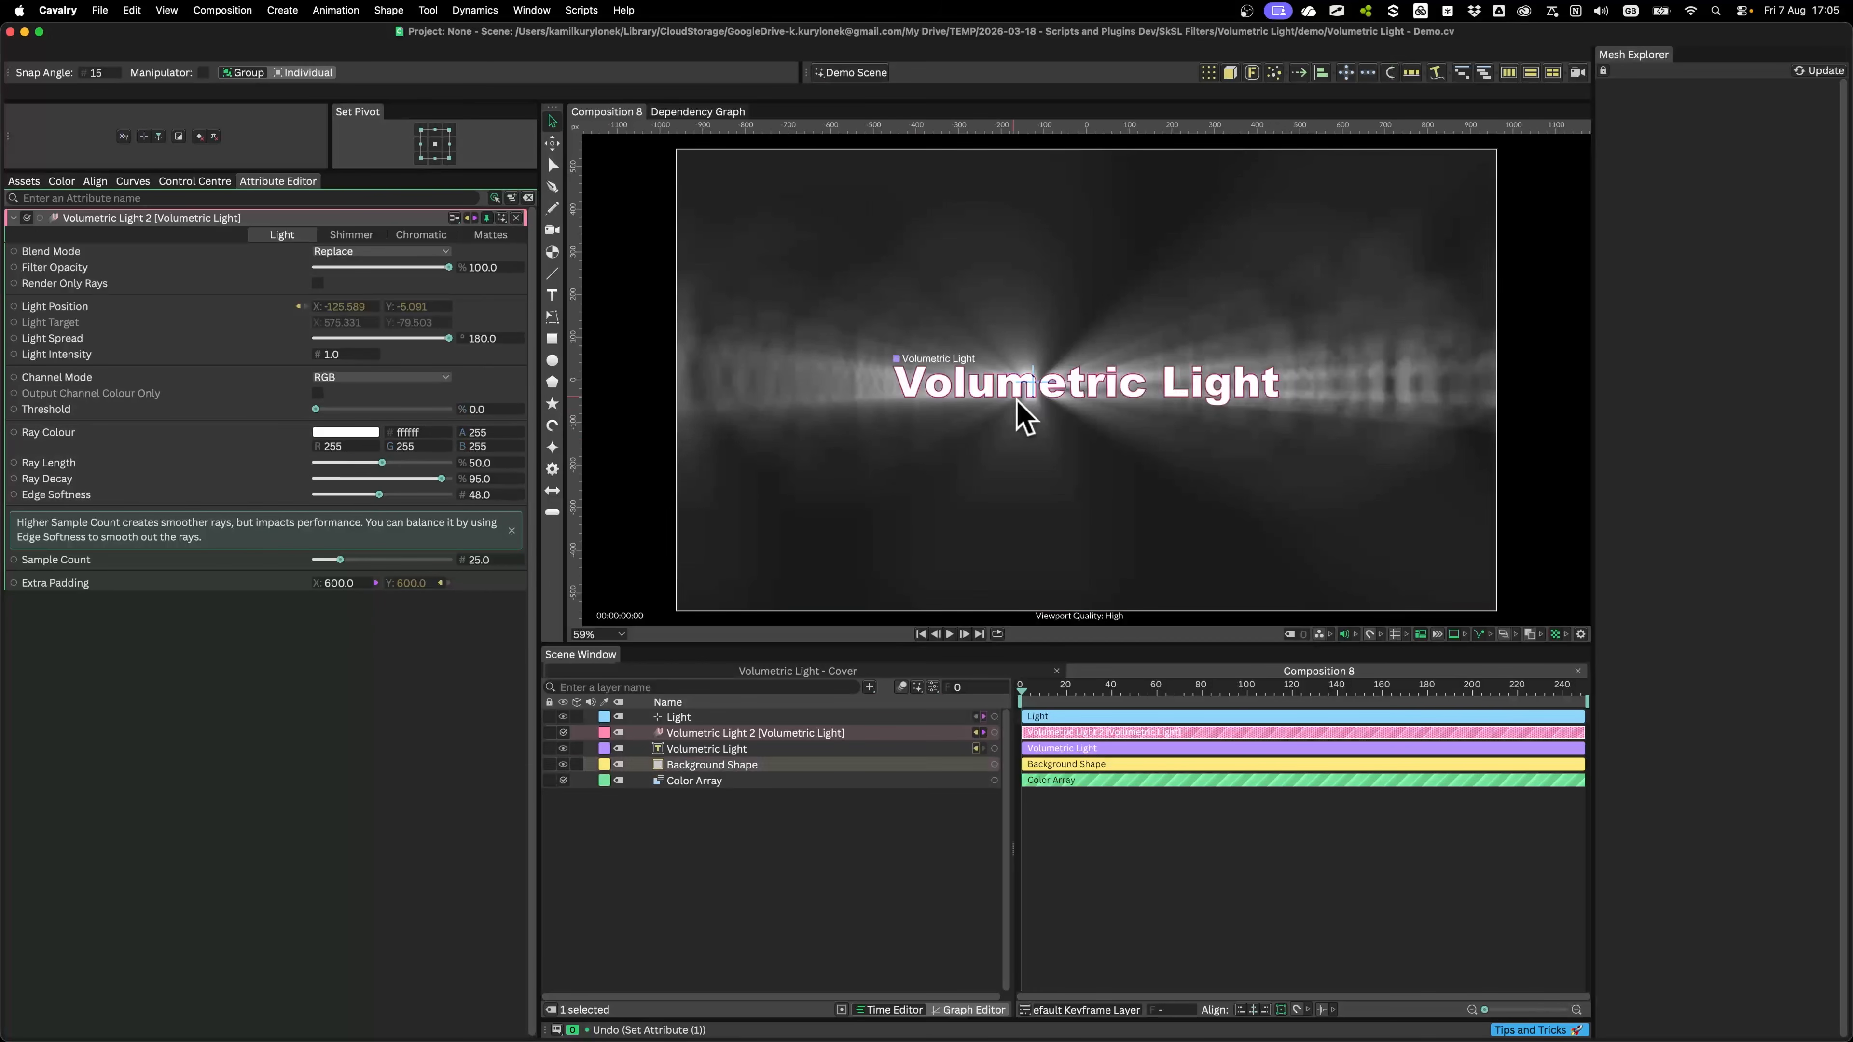
mouse_move(1027, 389)
left_mouse_down()
mouse_move(989, 319)
mouse_move(1002, 384)
left_mouse_up()
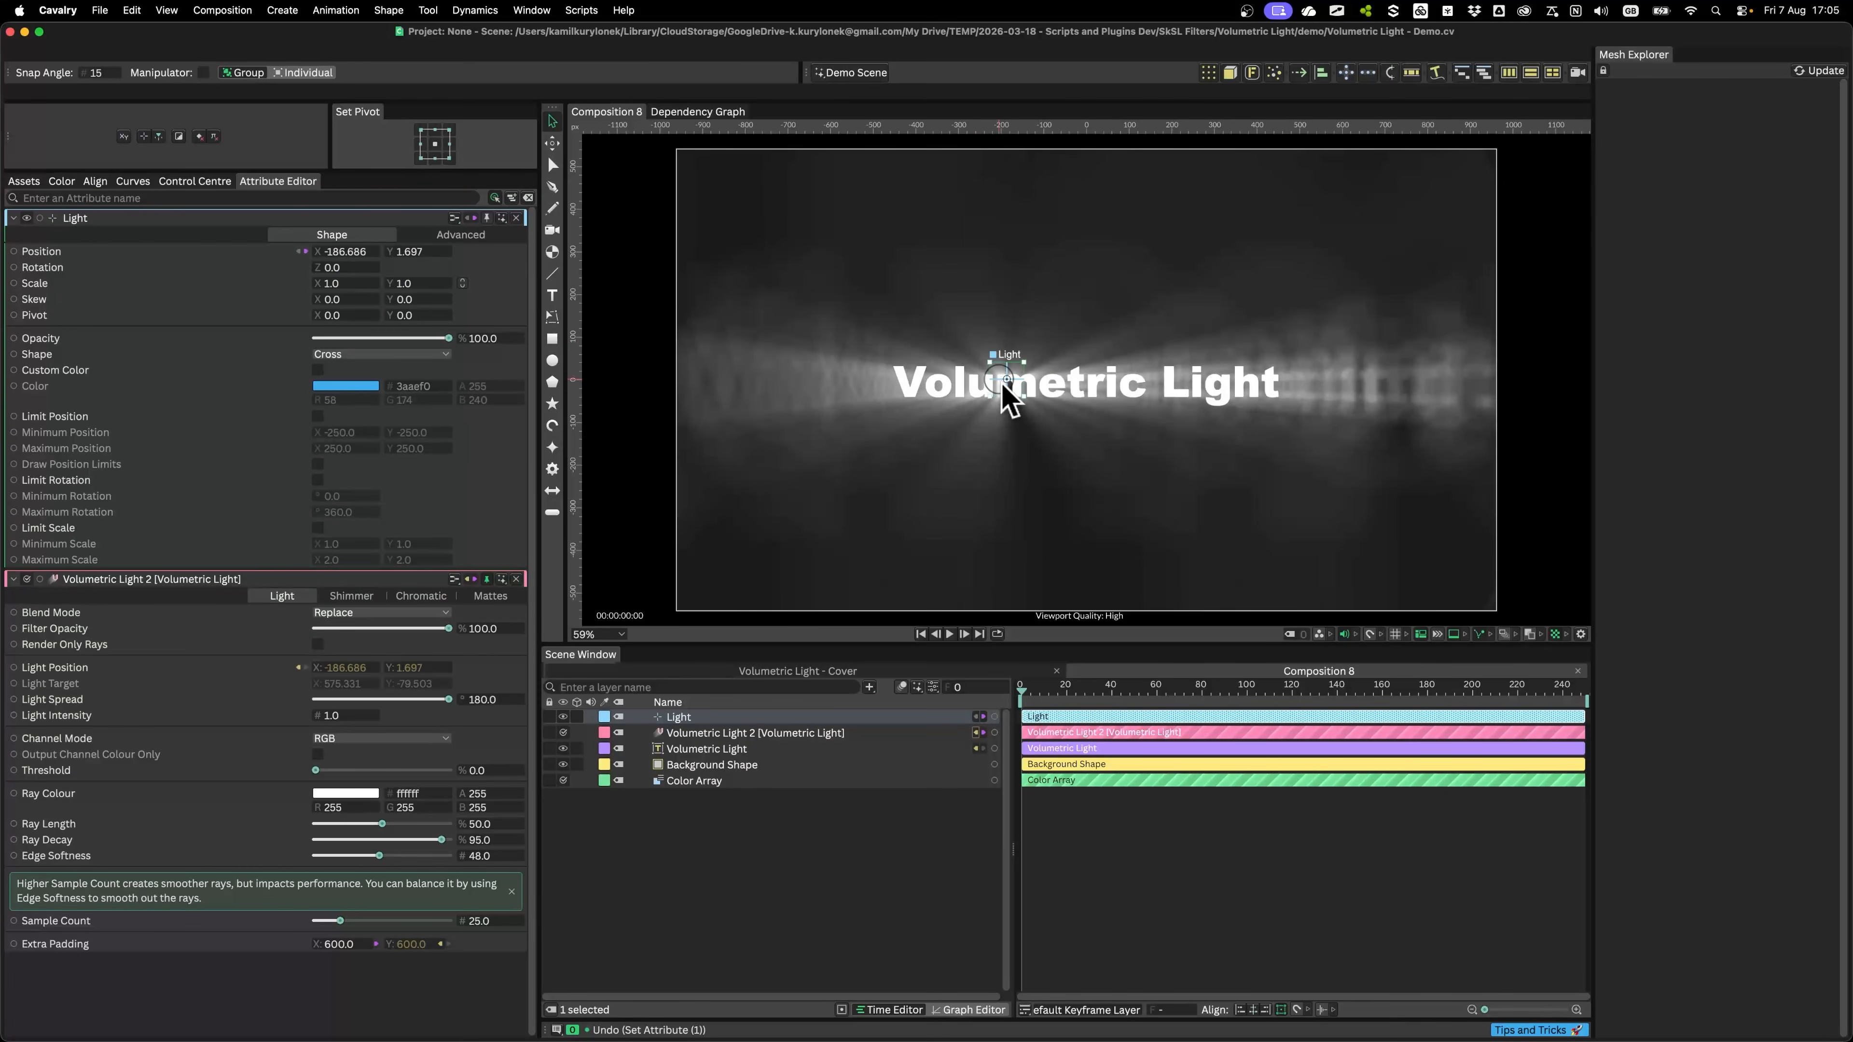
left_click(513, 218)
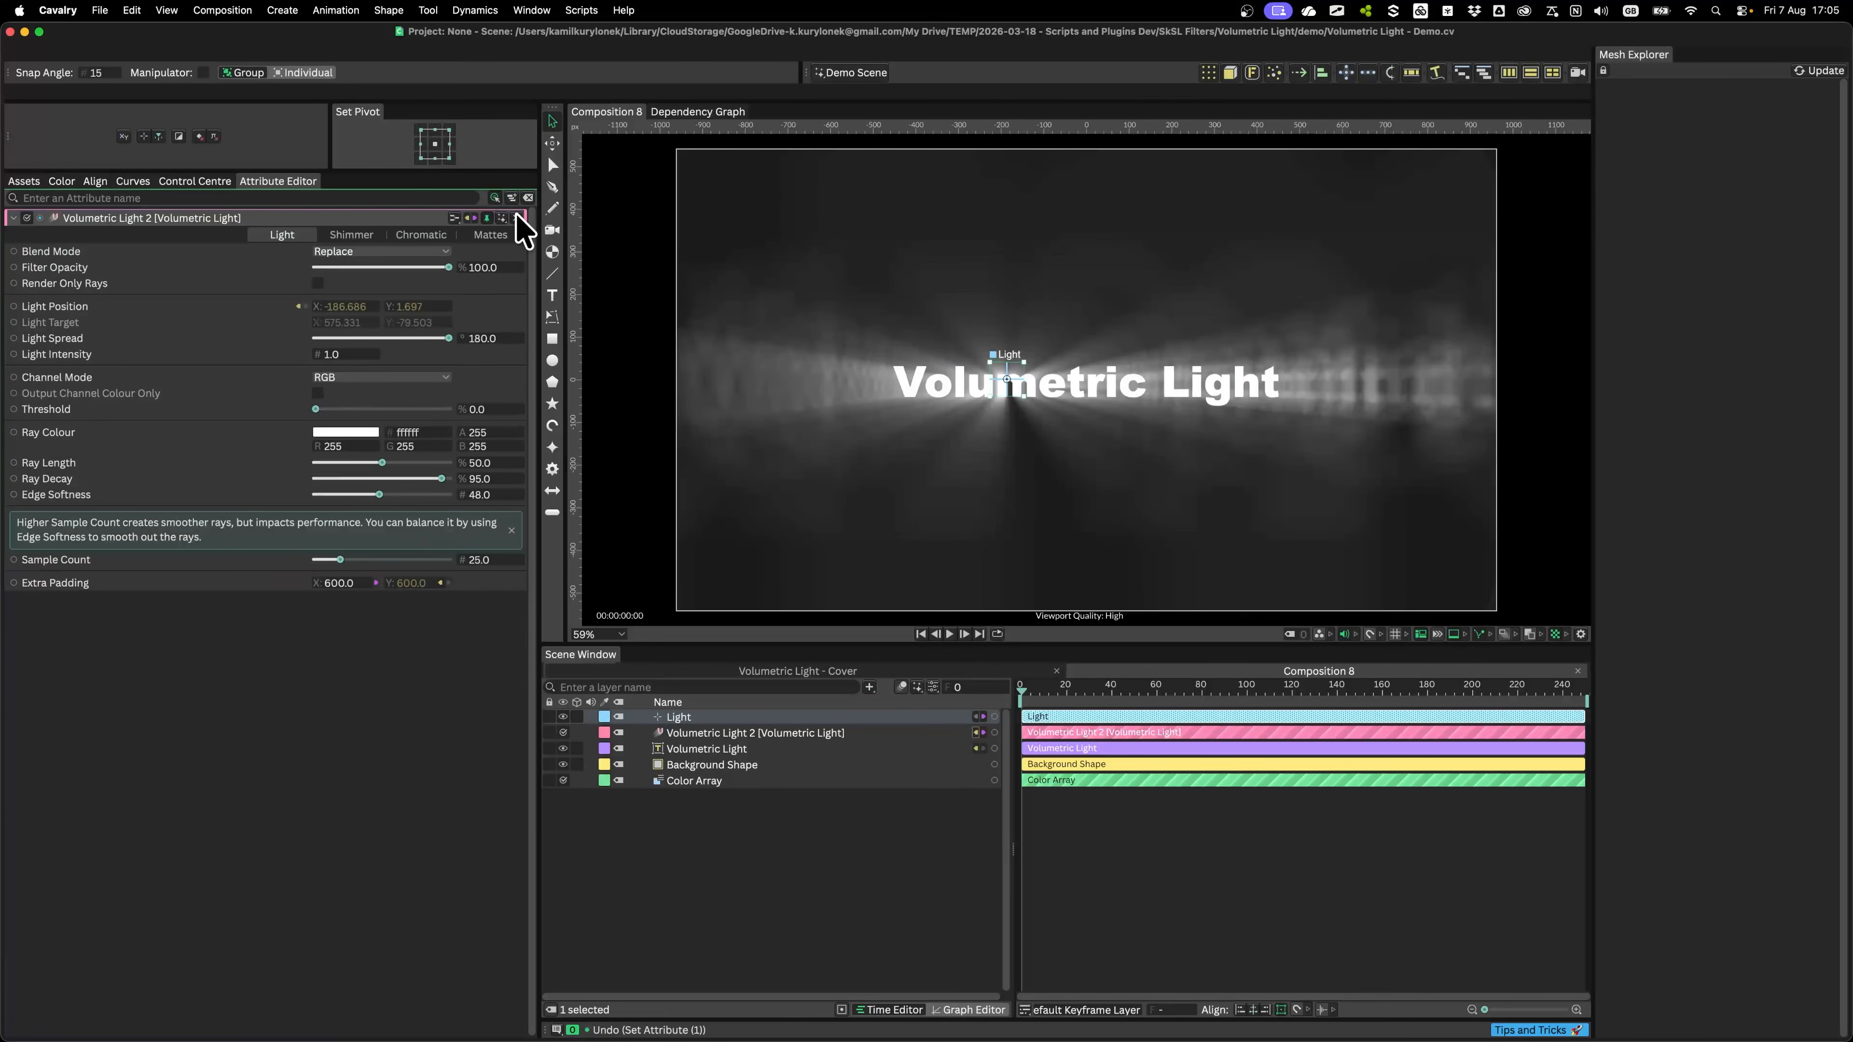
Step: Try the filter's Ray Colour in lime green b6ff00 and return it to white ffffff
left_click(340, 431)
type("b6ff00")
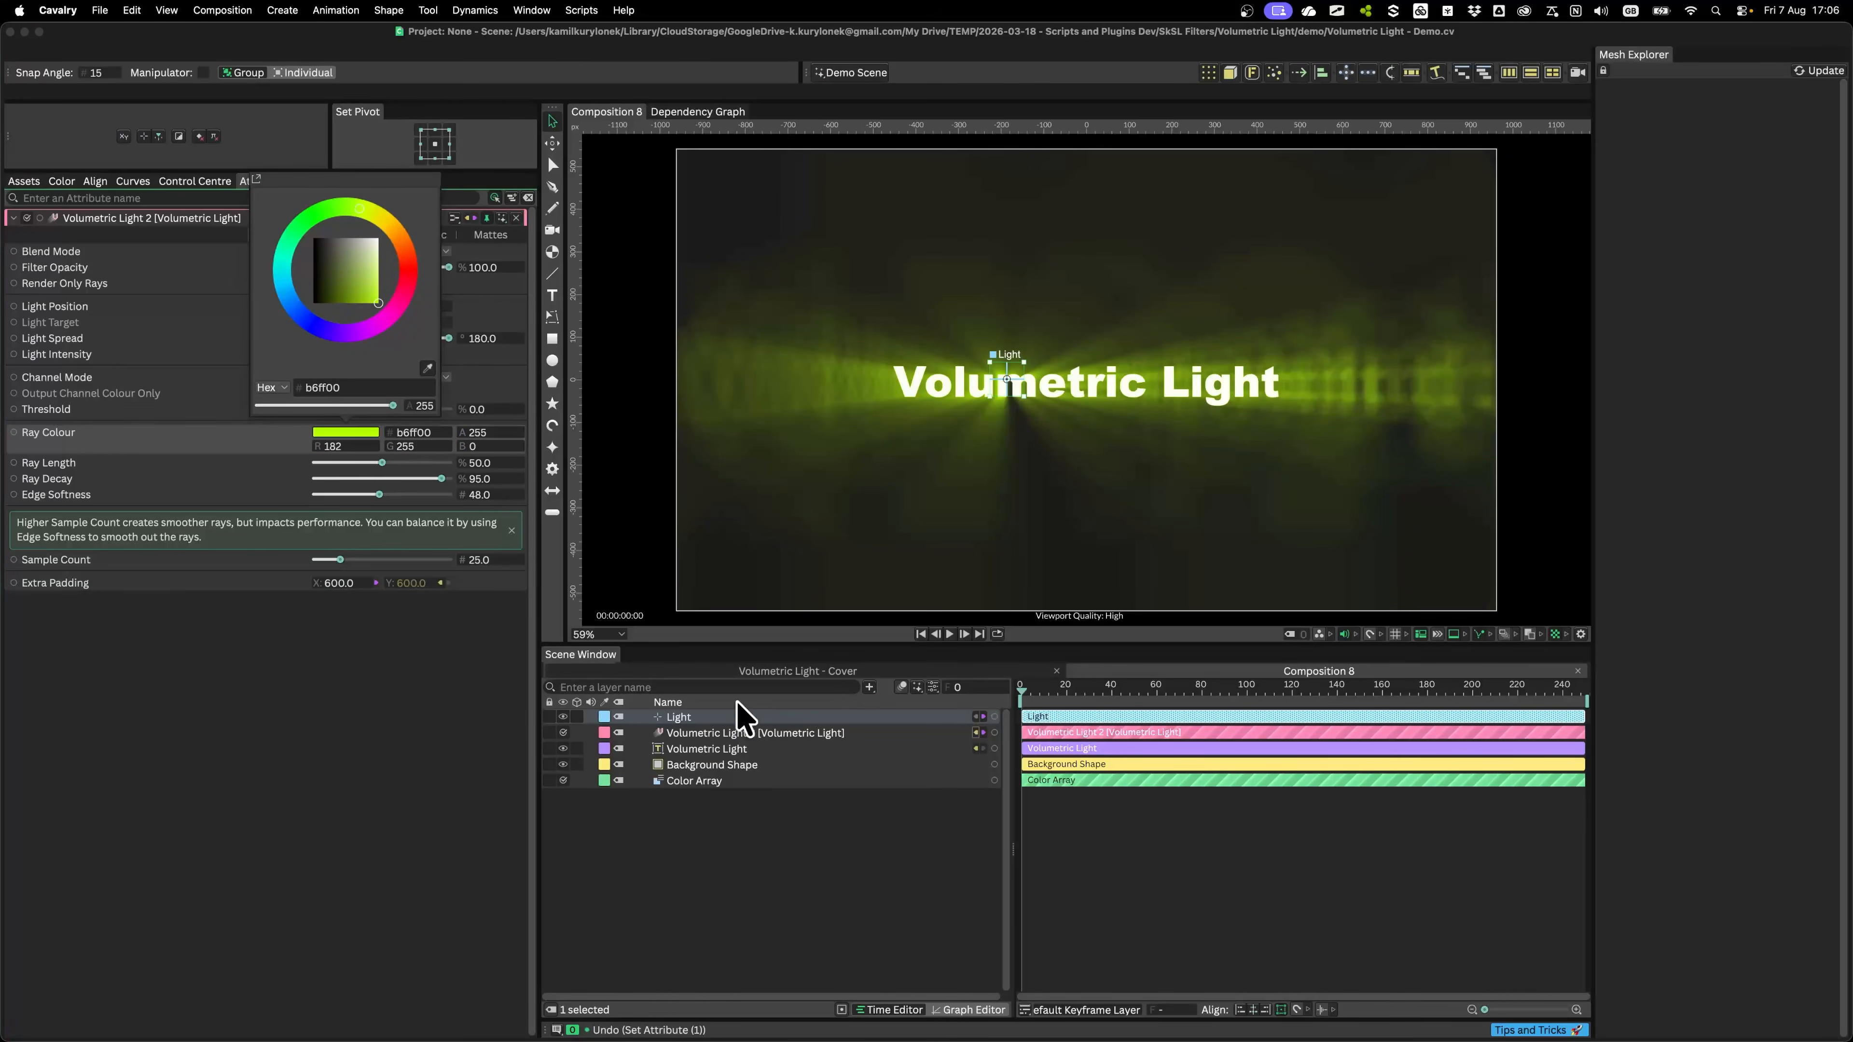
left_click(839, 858)
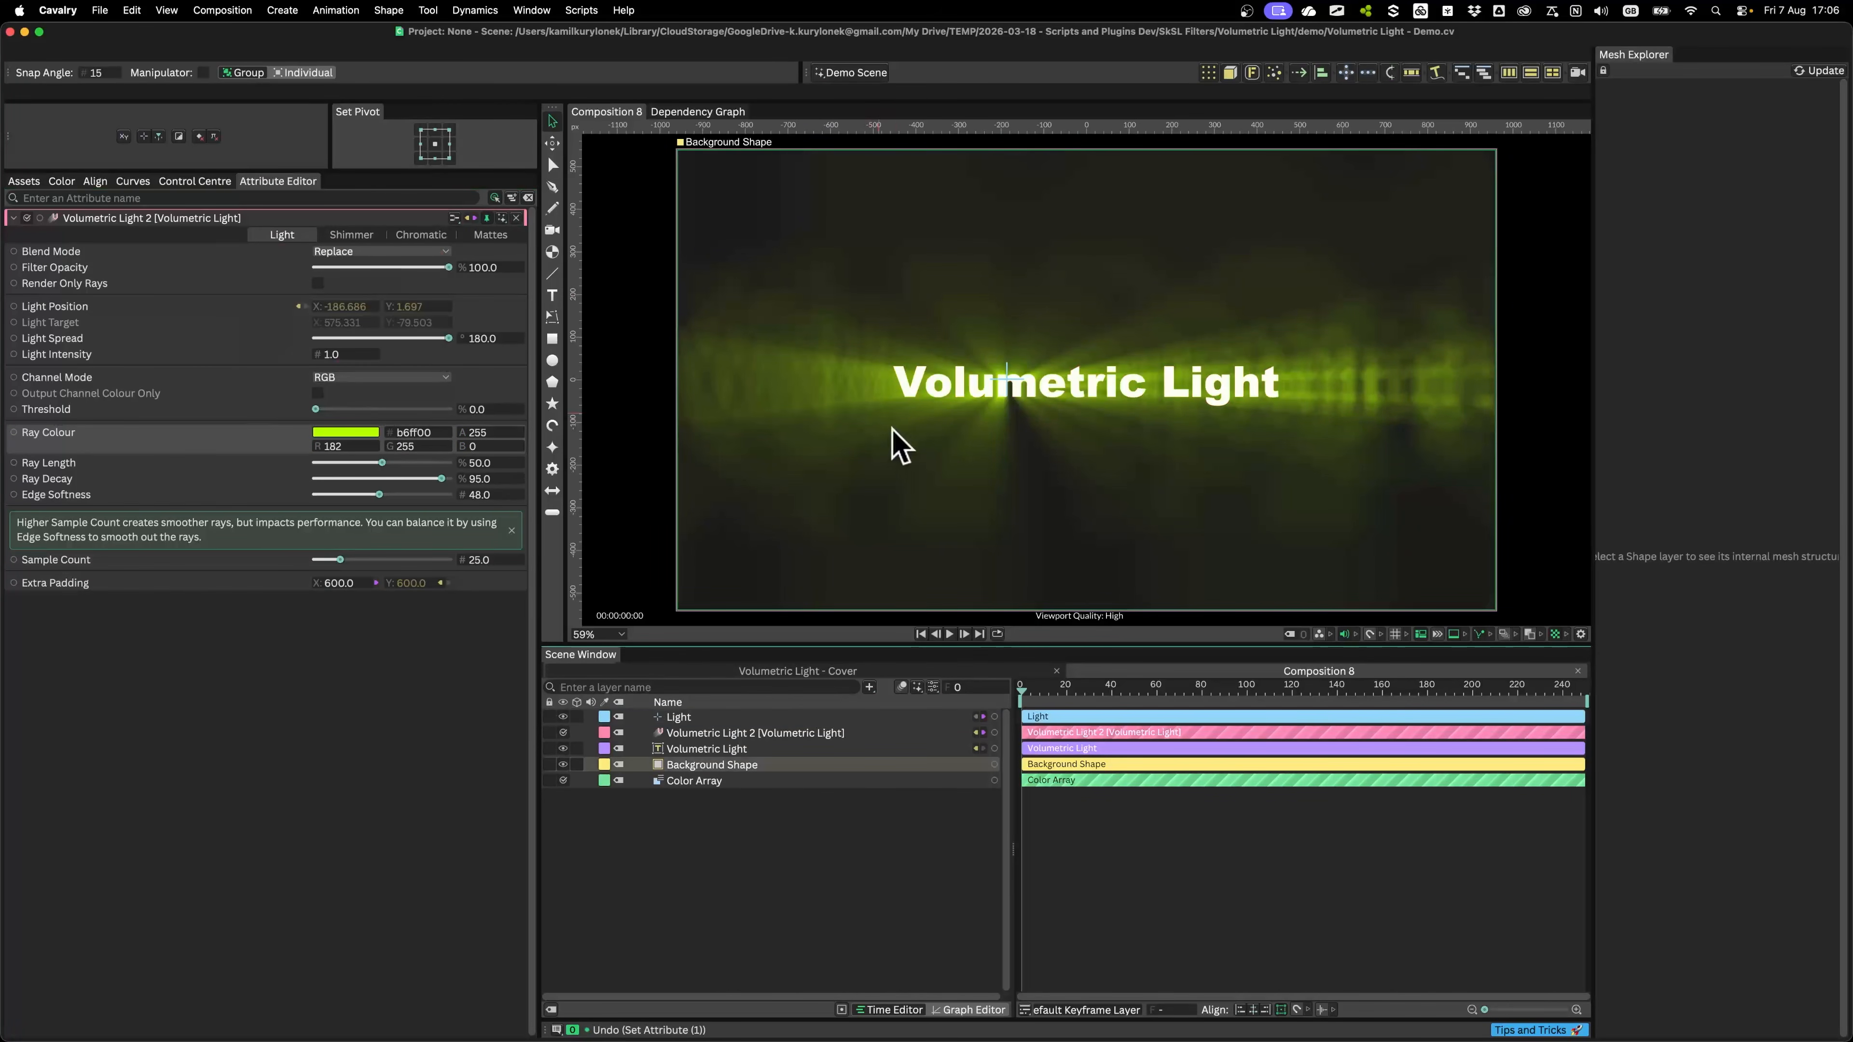
left_click(345, 431)
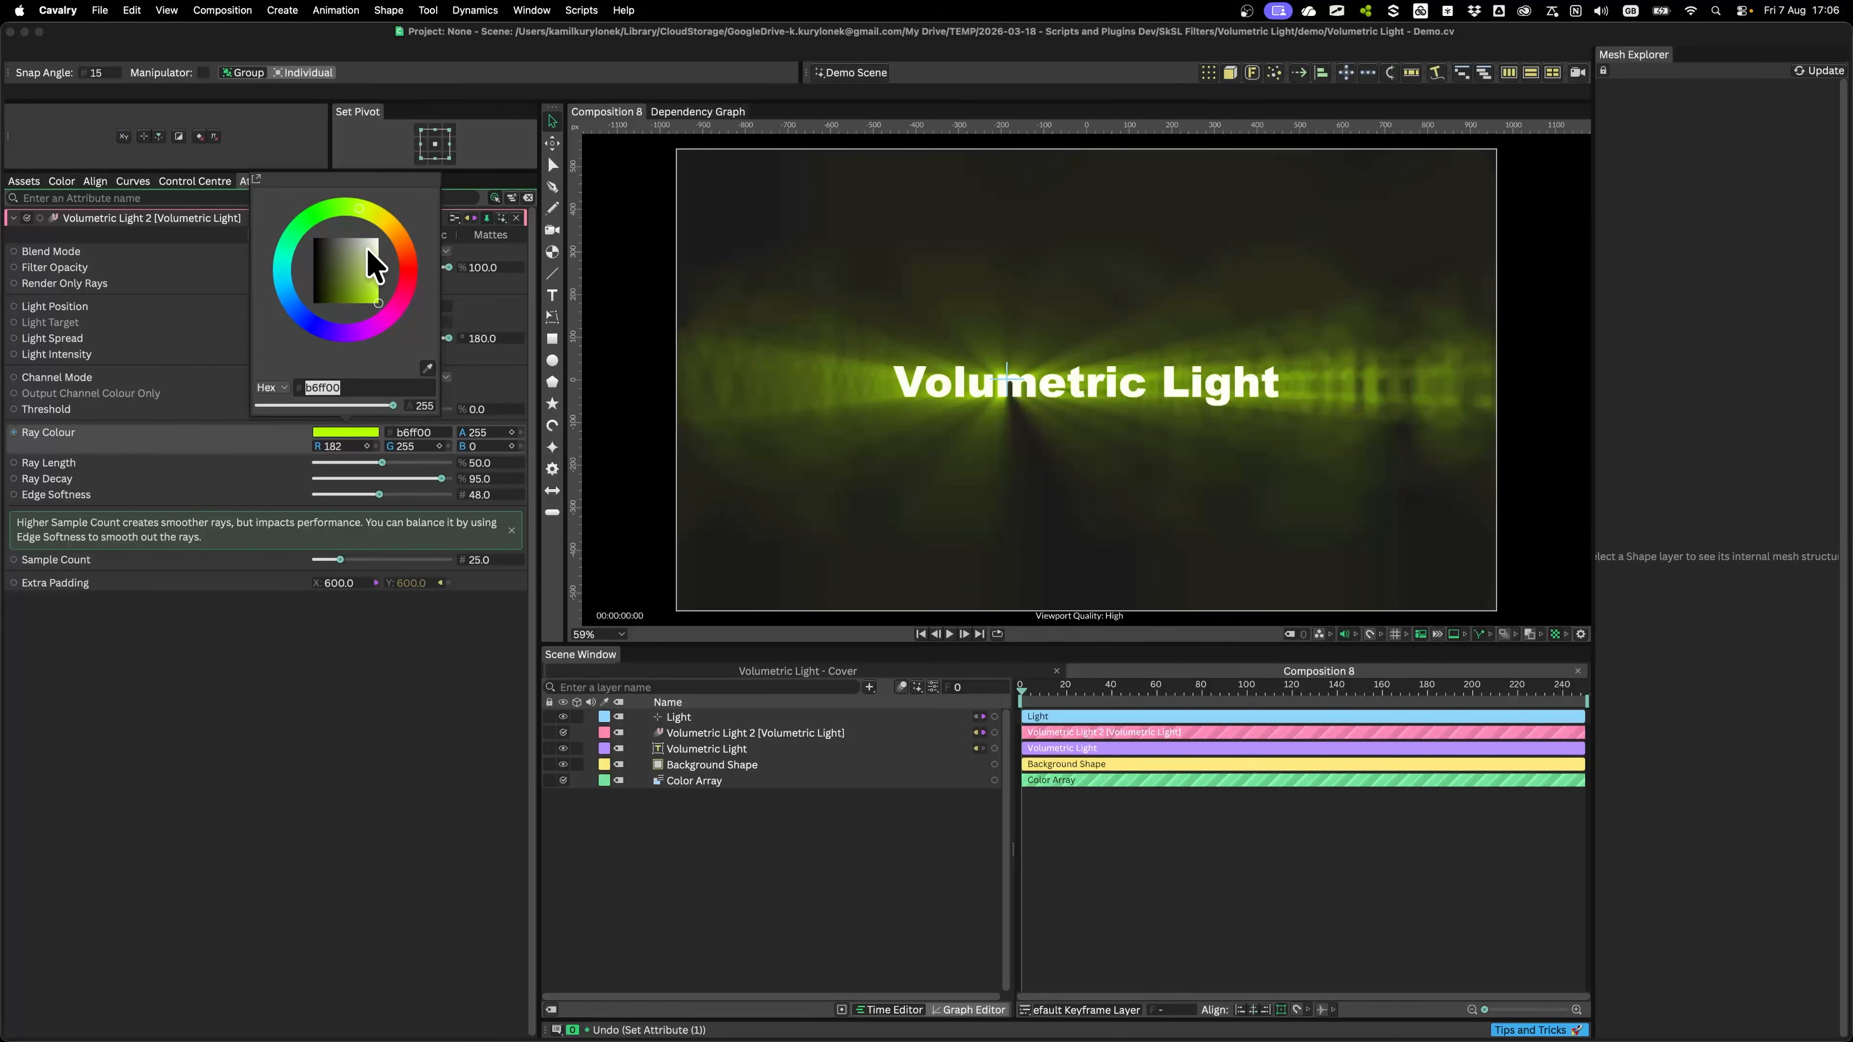
left_click_drag(368, 252, 390, 226)
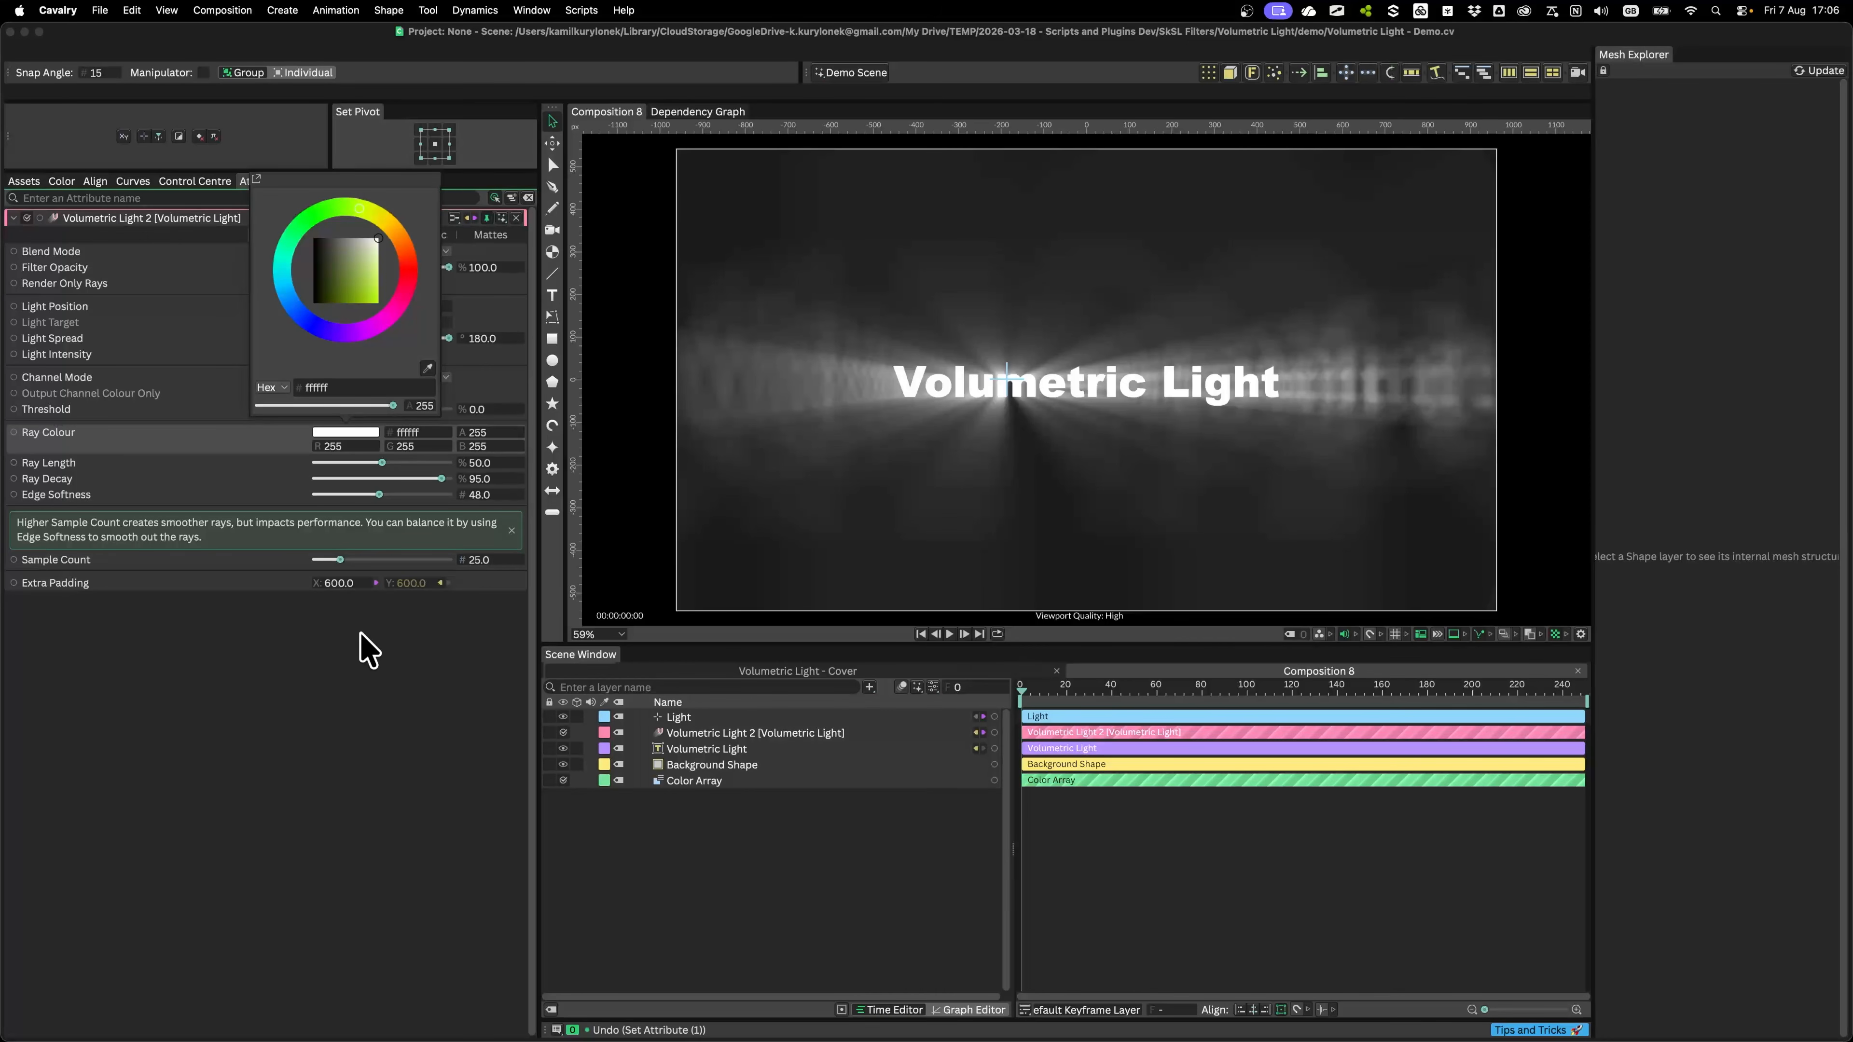
left_click(438, 725)
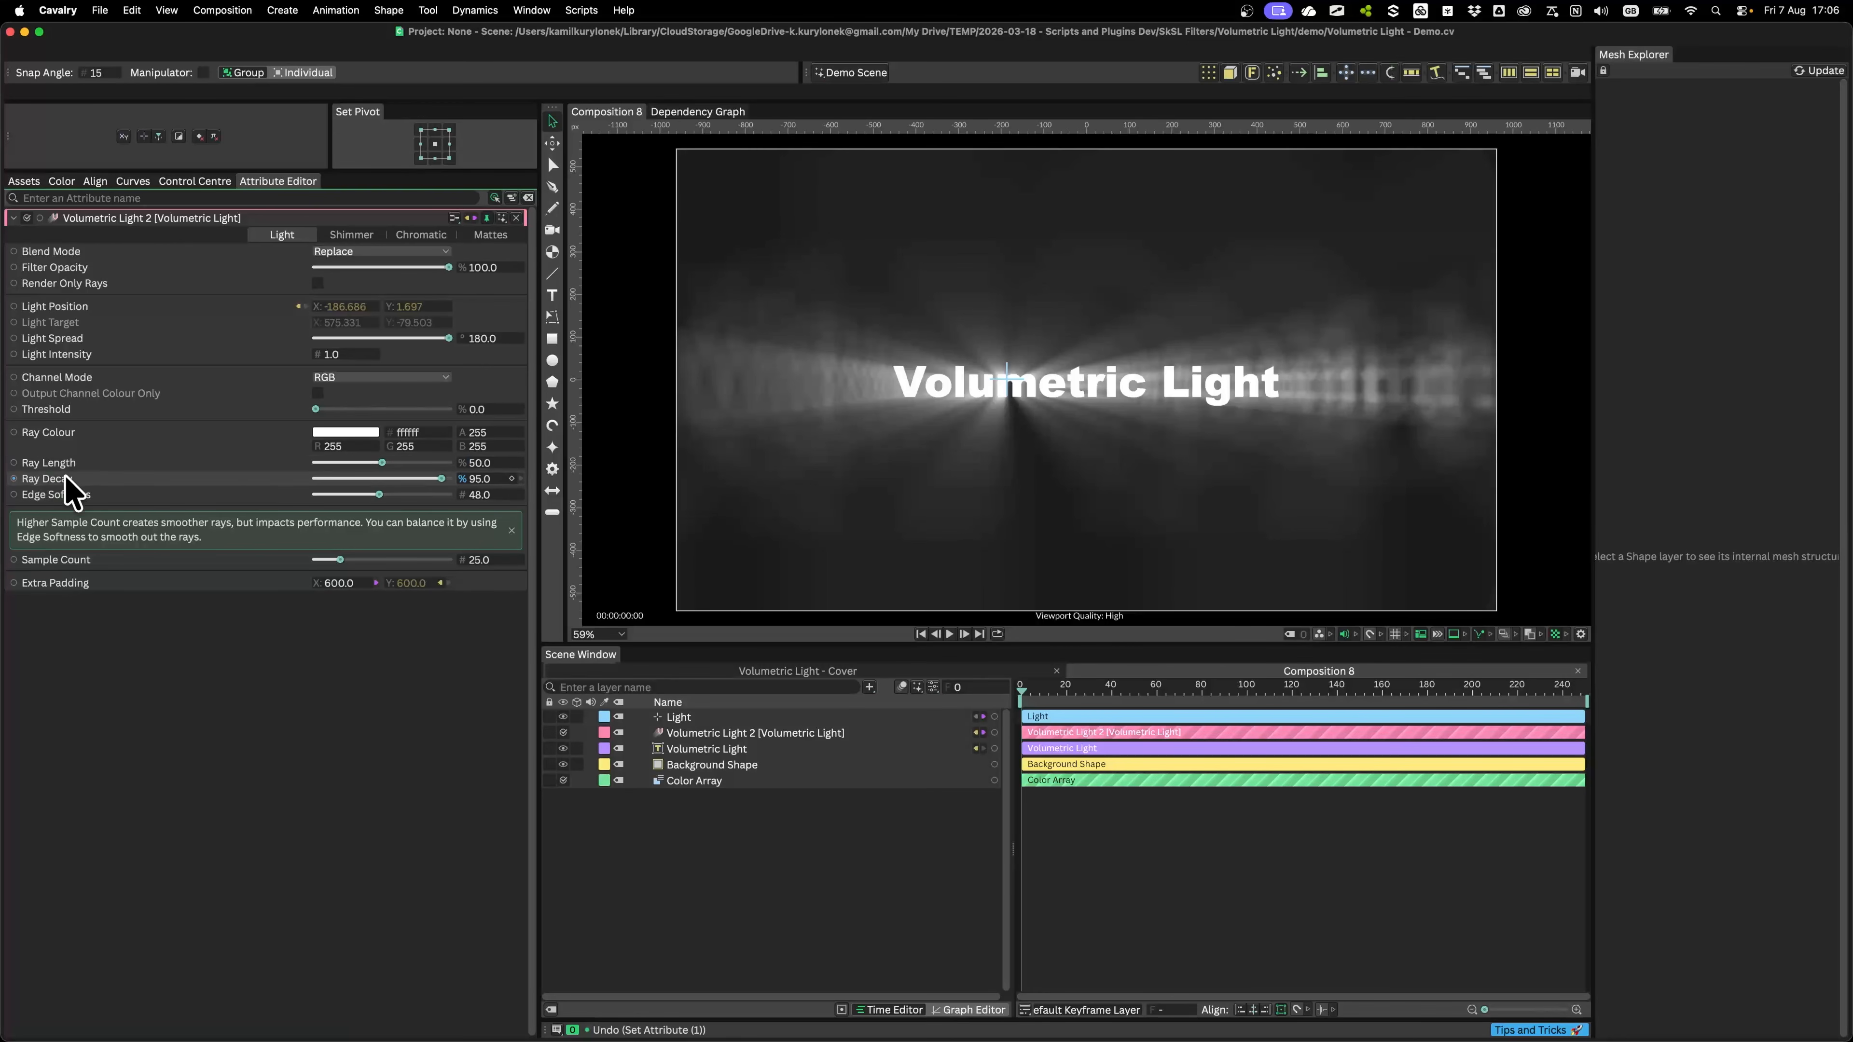
Step: Shorten the filter's Ray Length to 17%
left_click_drag(378, 462, 338, 464)
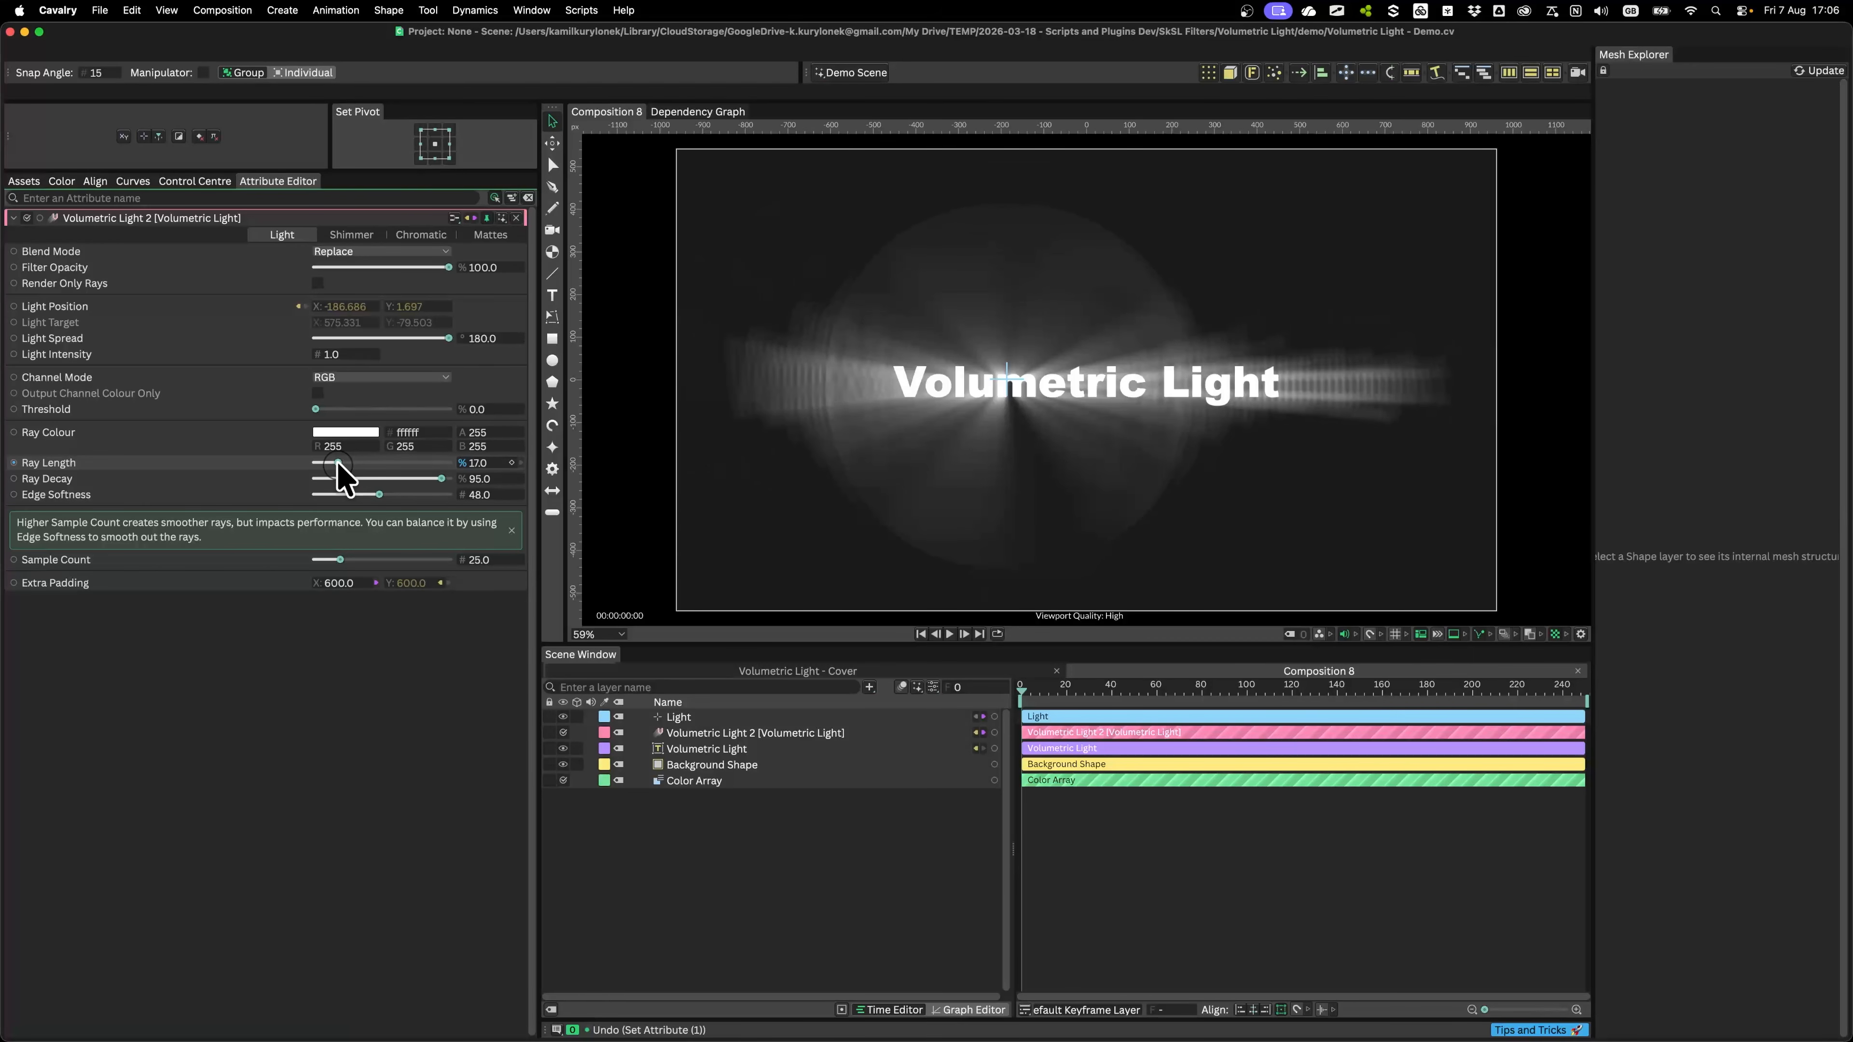
key("ctrl+Tab")
key("q")
left_click_drag(1121, 595, 1260, 476)
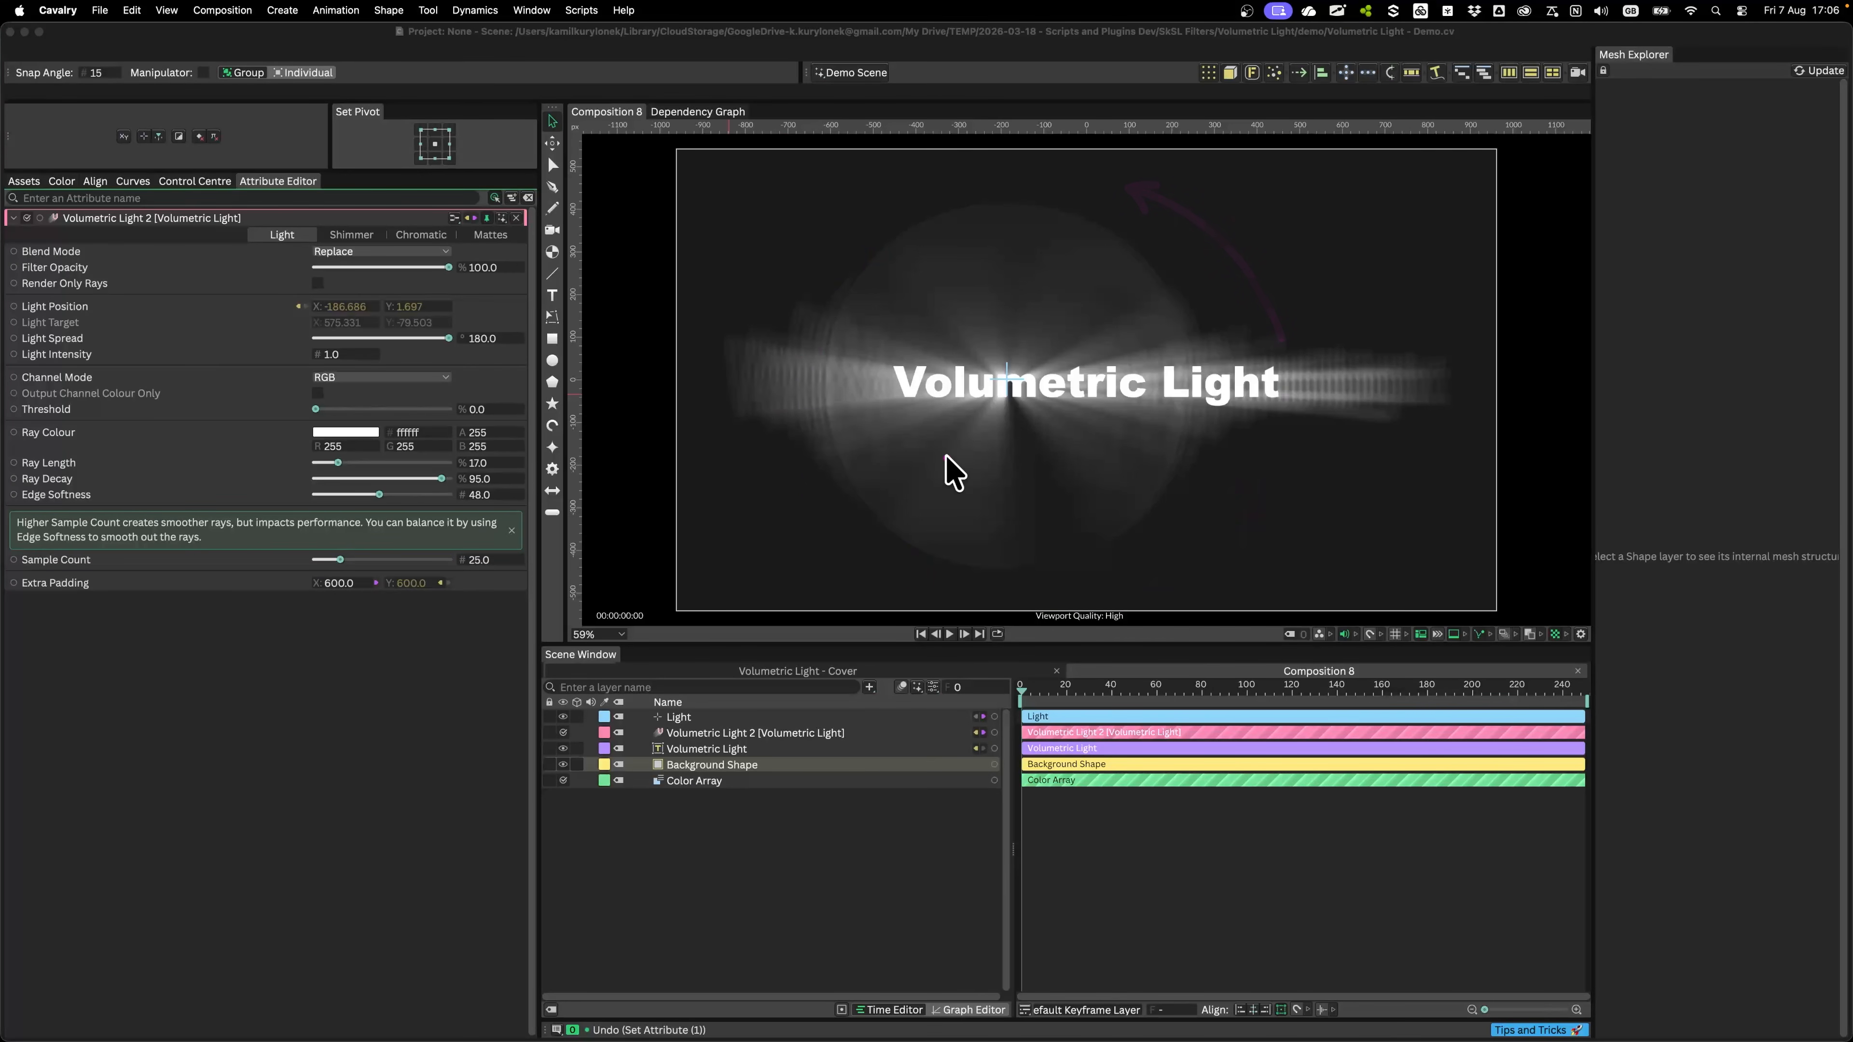
key("ctrl+Tab")
Step: Move the Light Null to about X 261, Y -24 and set the filter's Ray Length to 45% and Ray Decay to 38%
left_click_drag(1019, 377, 1206, 390)
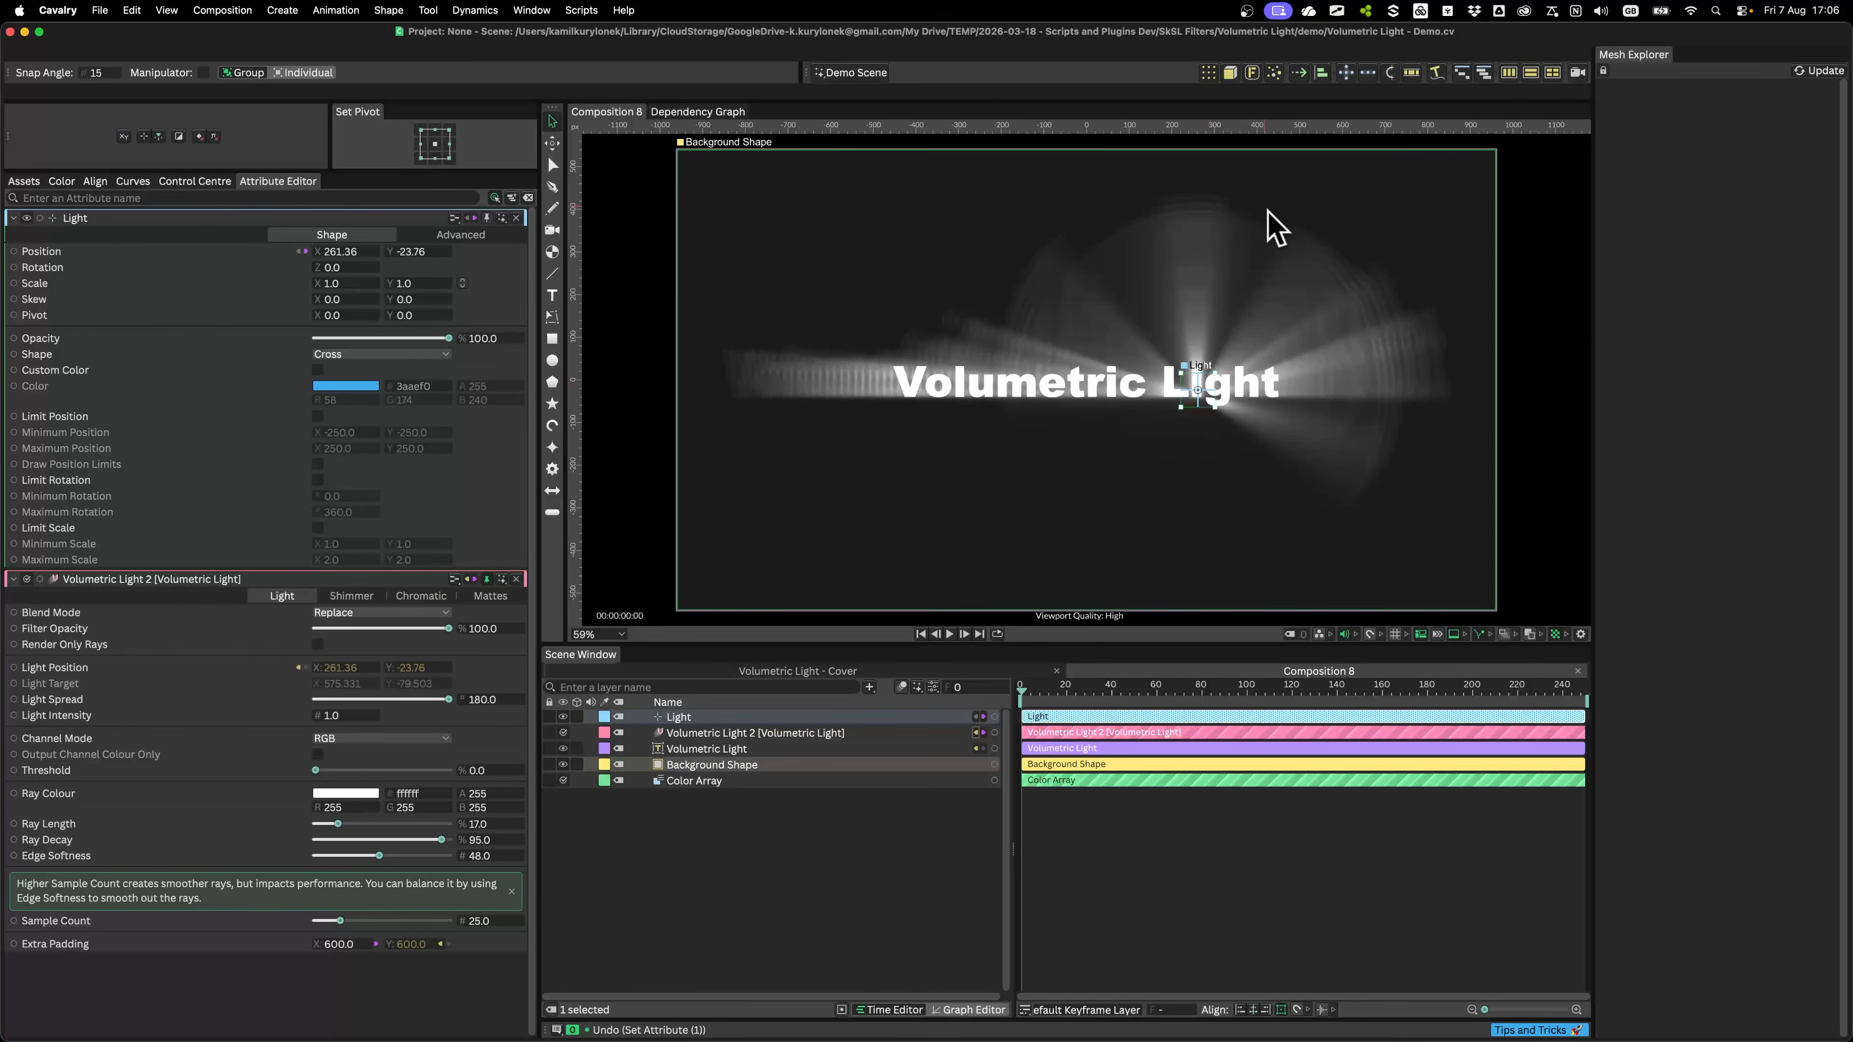
left_click(516, 218)
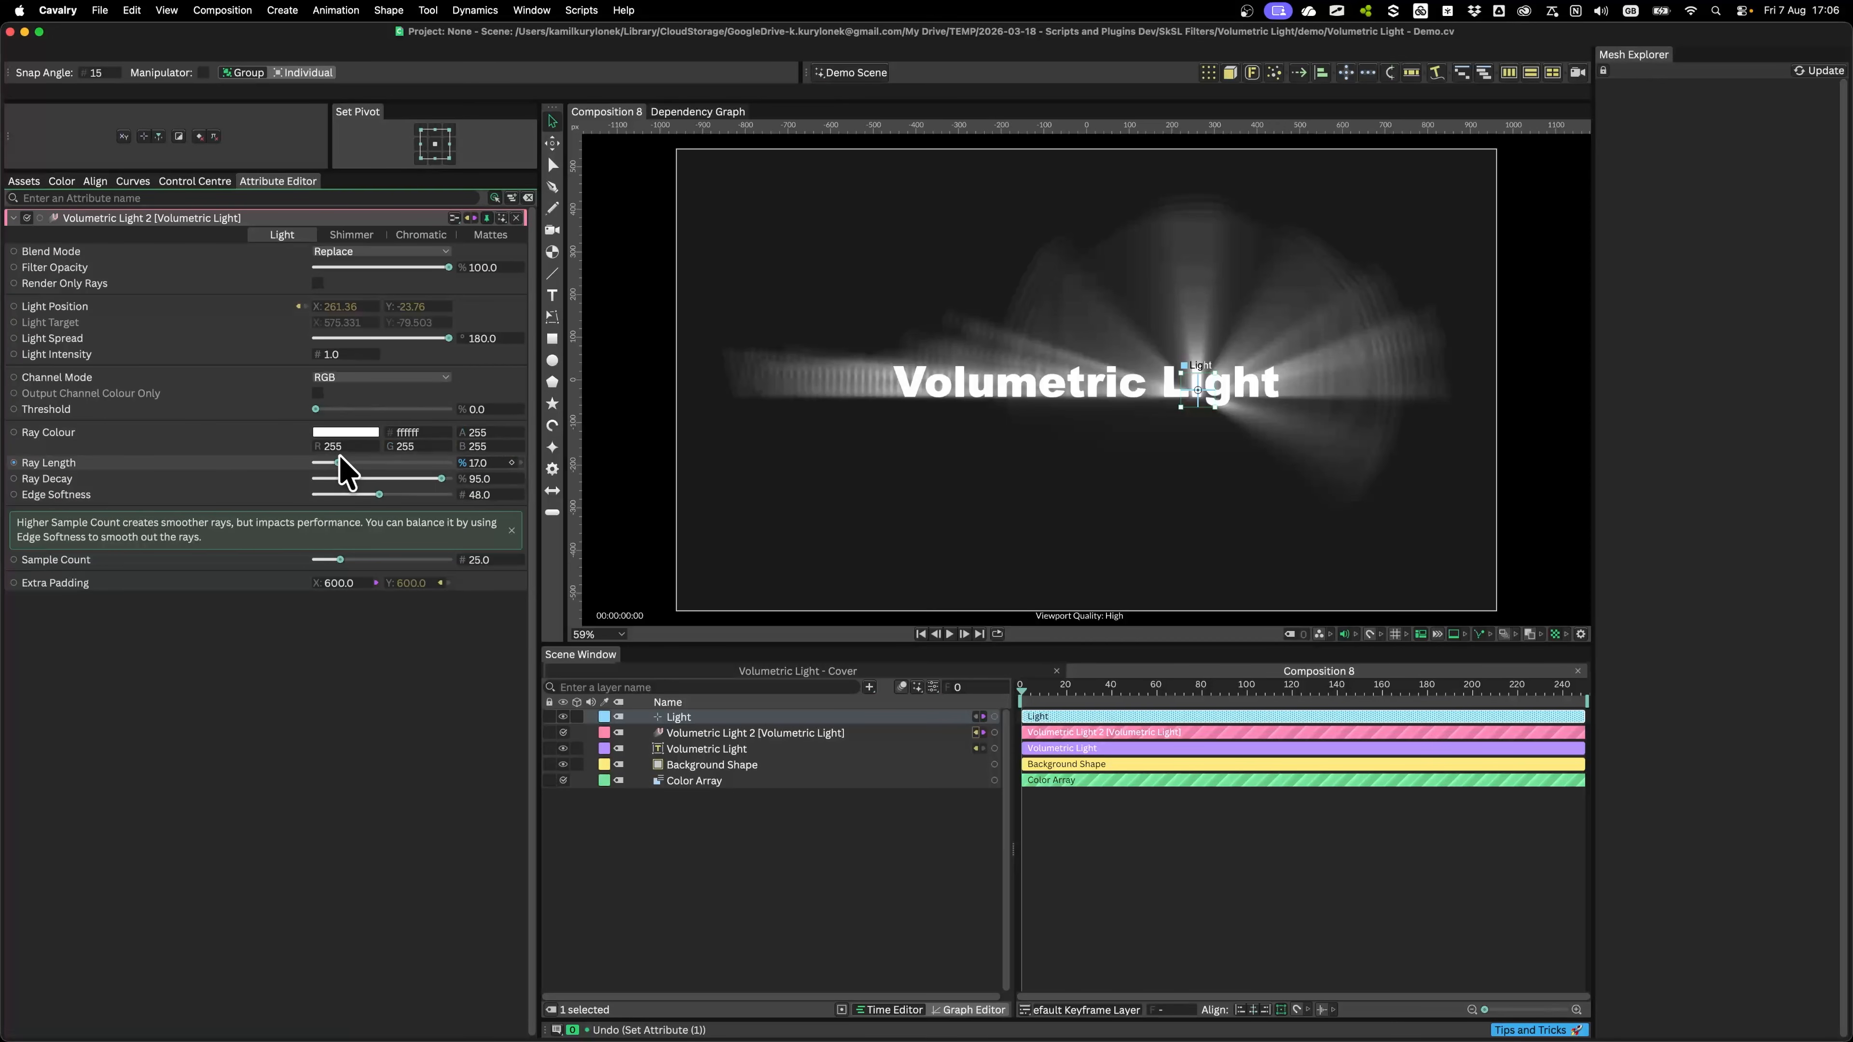
left_click_drag(338, 464, 350, 467)
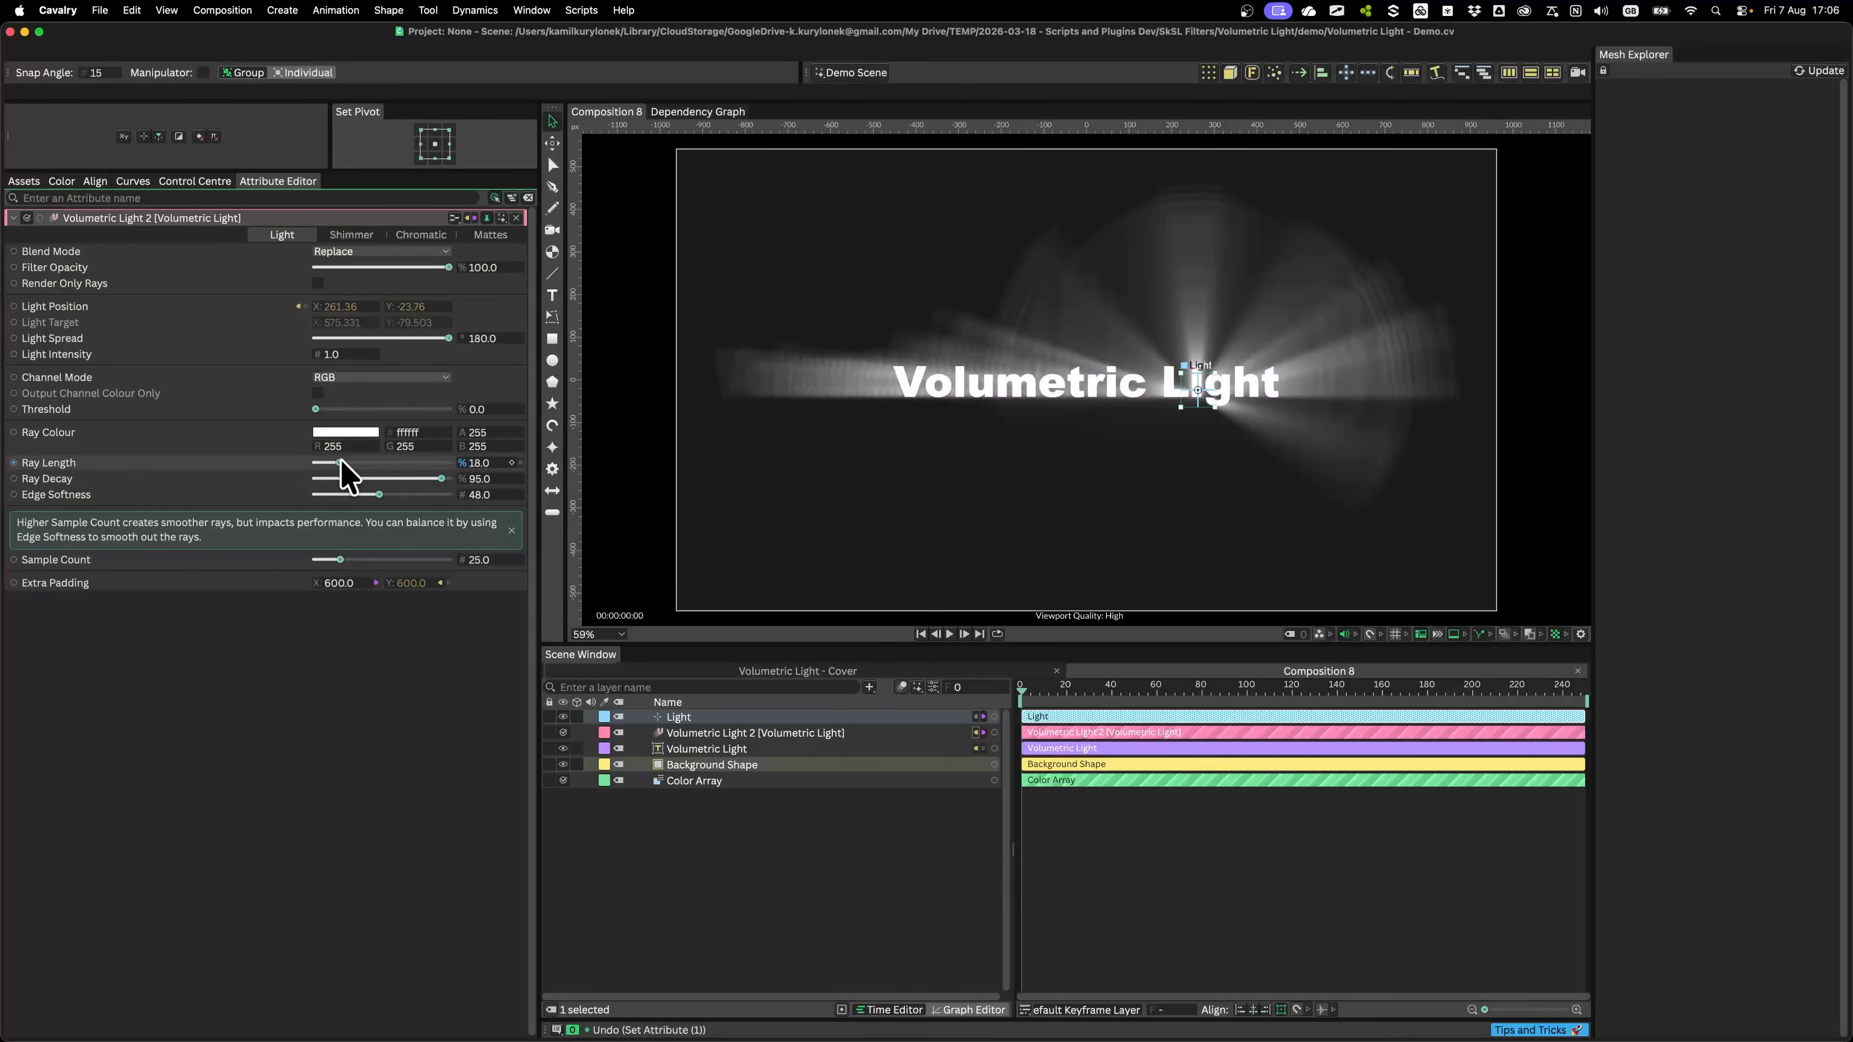
left_click_drag(340, 463, 375, 479)
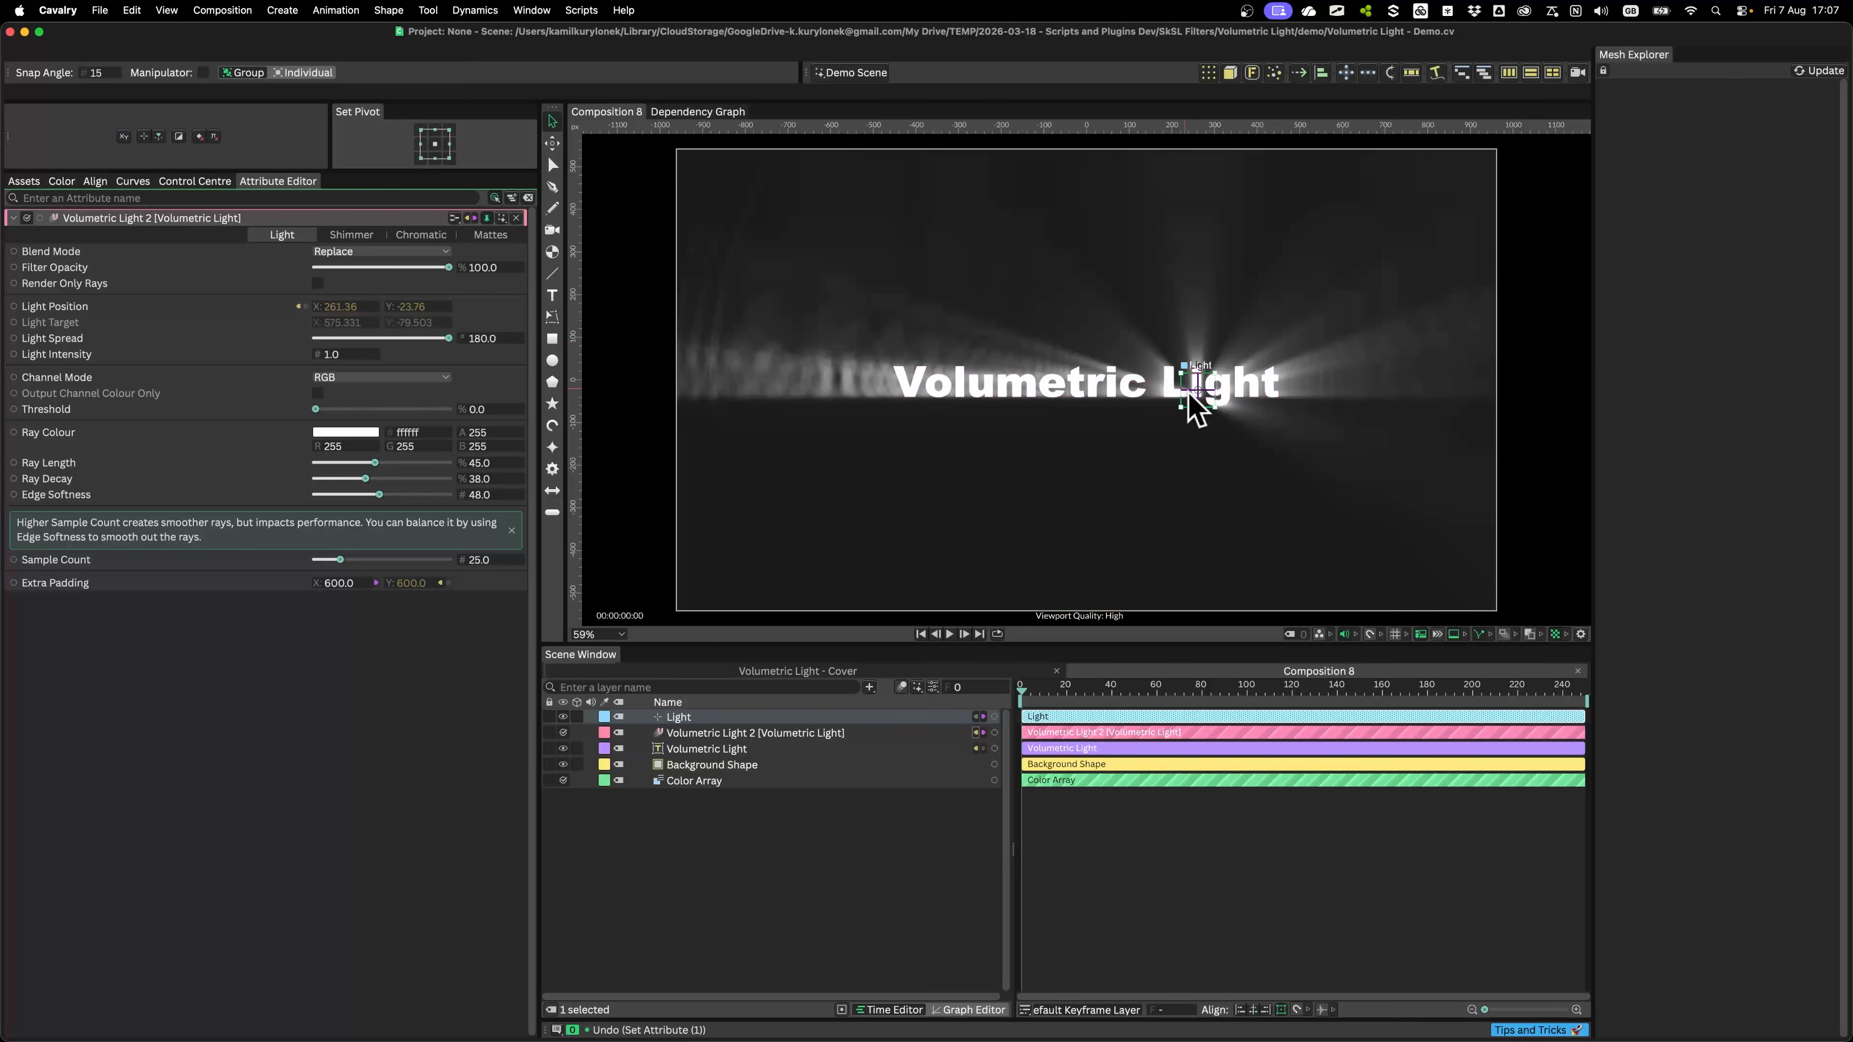
Step: Move the Light Null across the title text to about X -275, Y -12
left_click_drag(1182, 385, 994, 383)
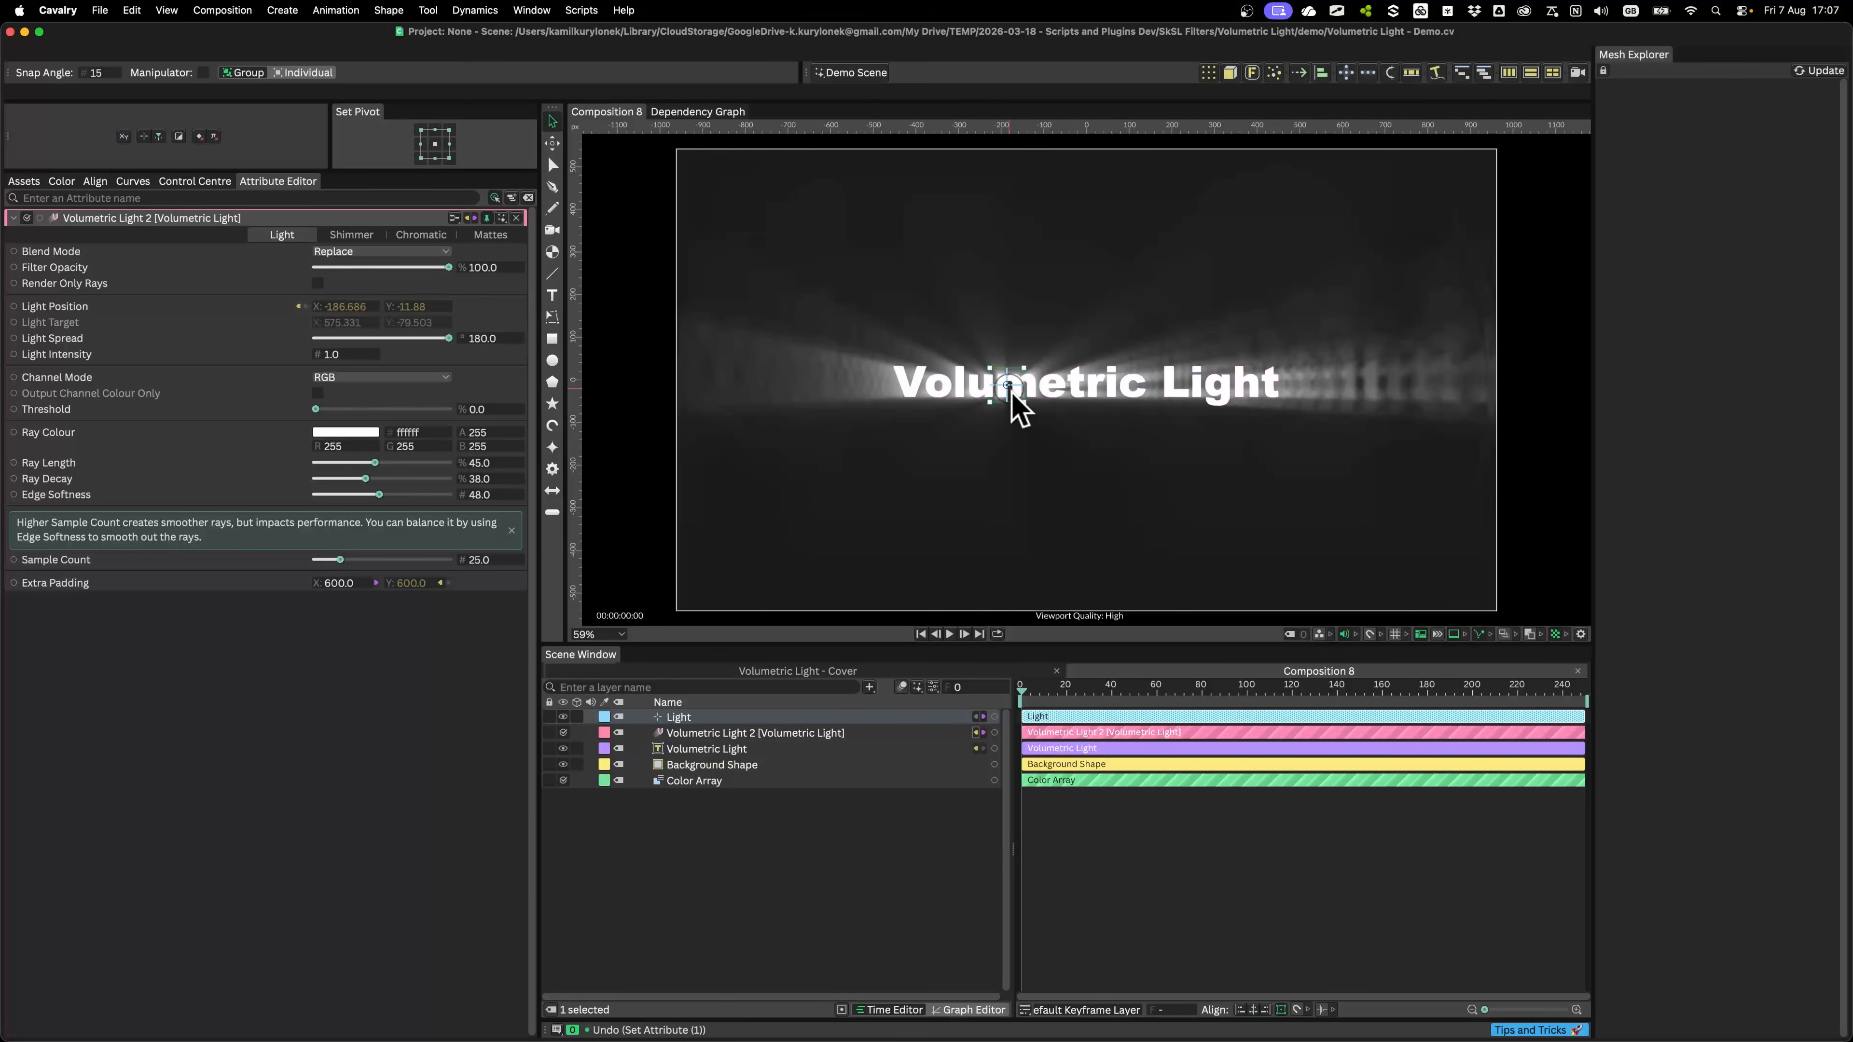
left_click_drag(1011, 394, 976, 393)
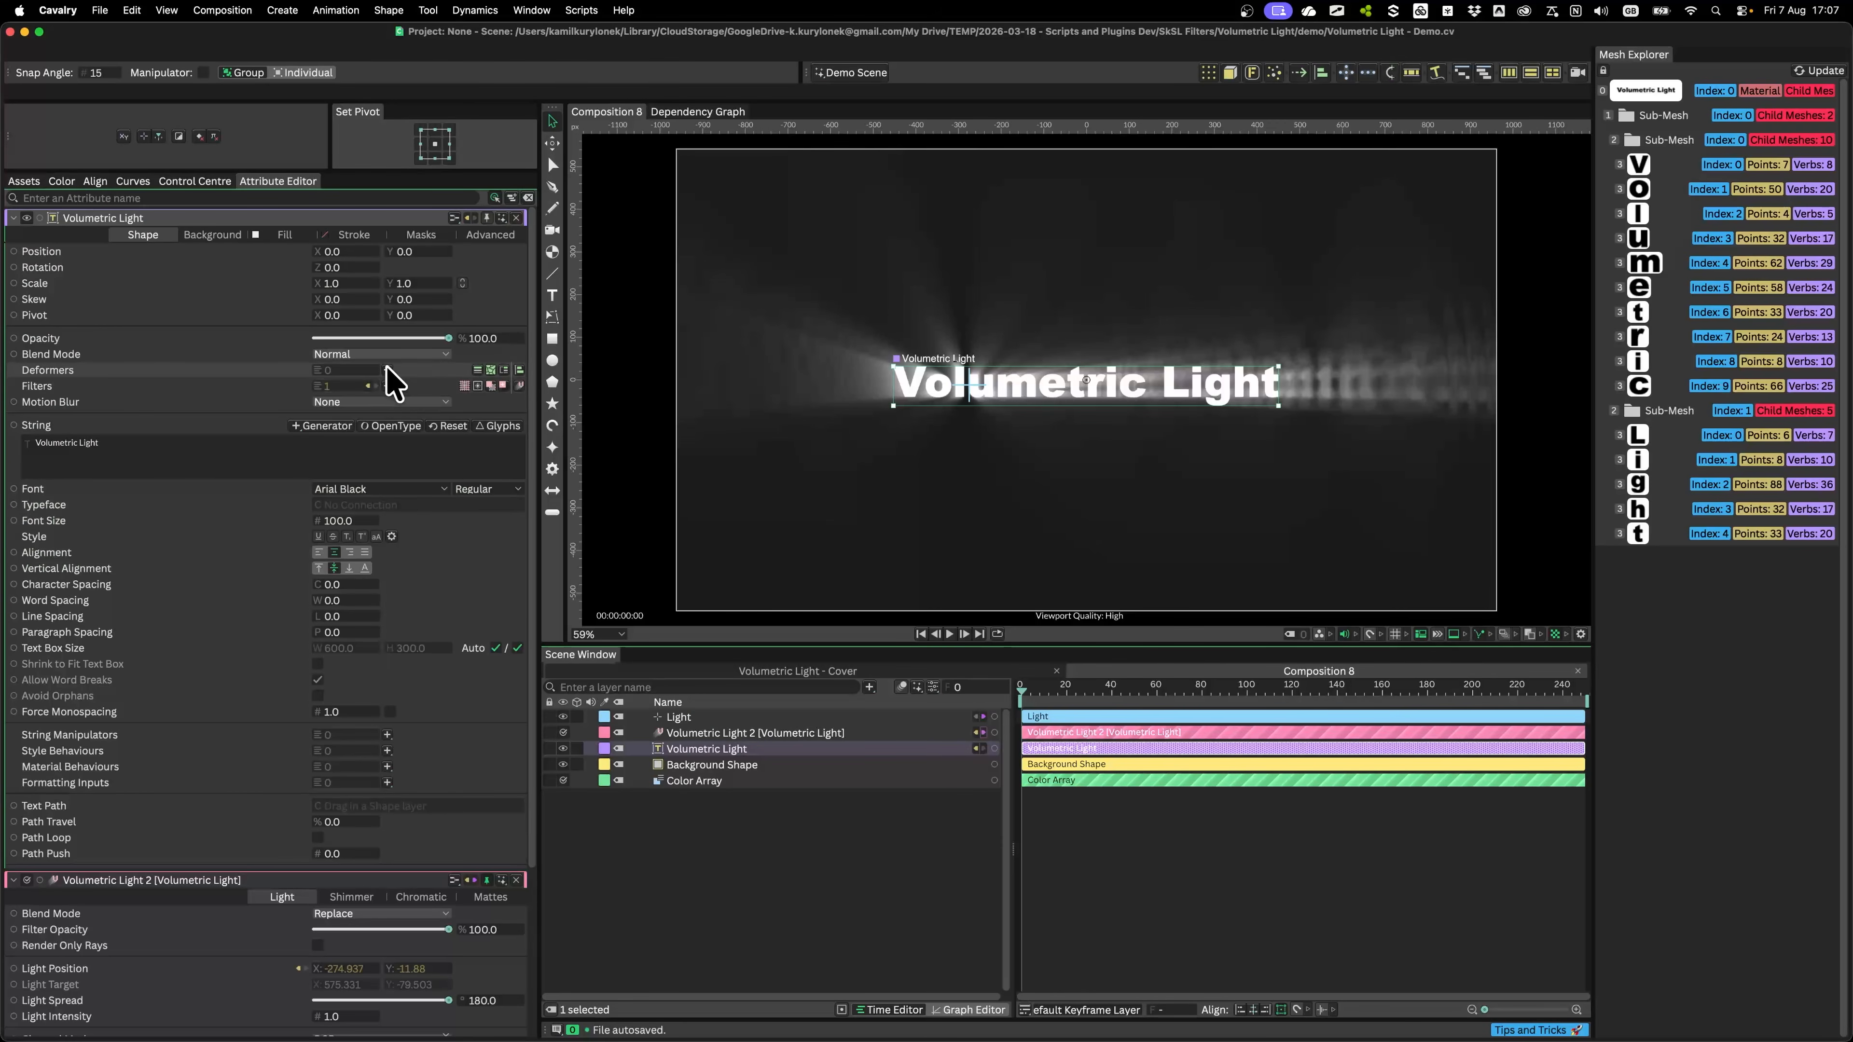
Step: Add a Sub-Mesh deformer to the Volumetric Light title text and select the new Sub-Mesh layer
left_click(389, 371)
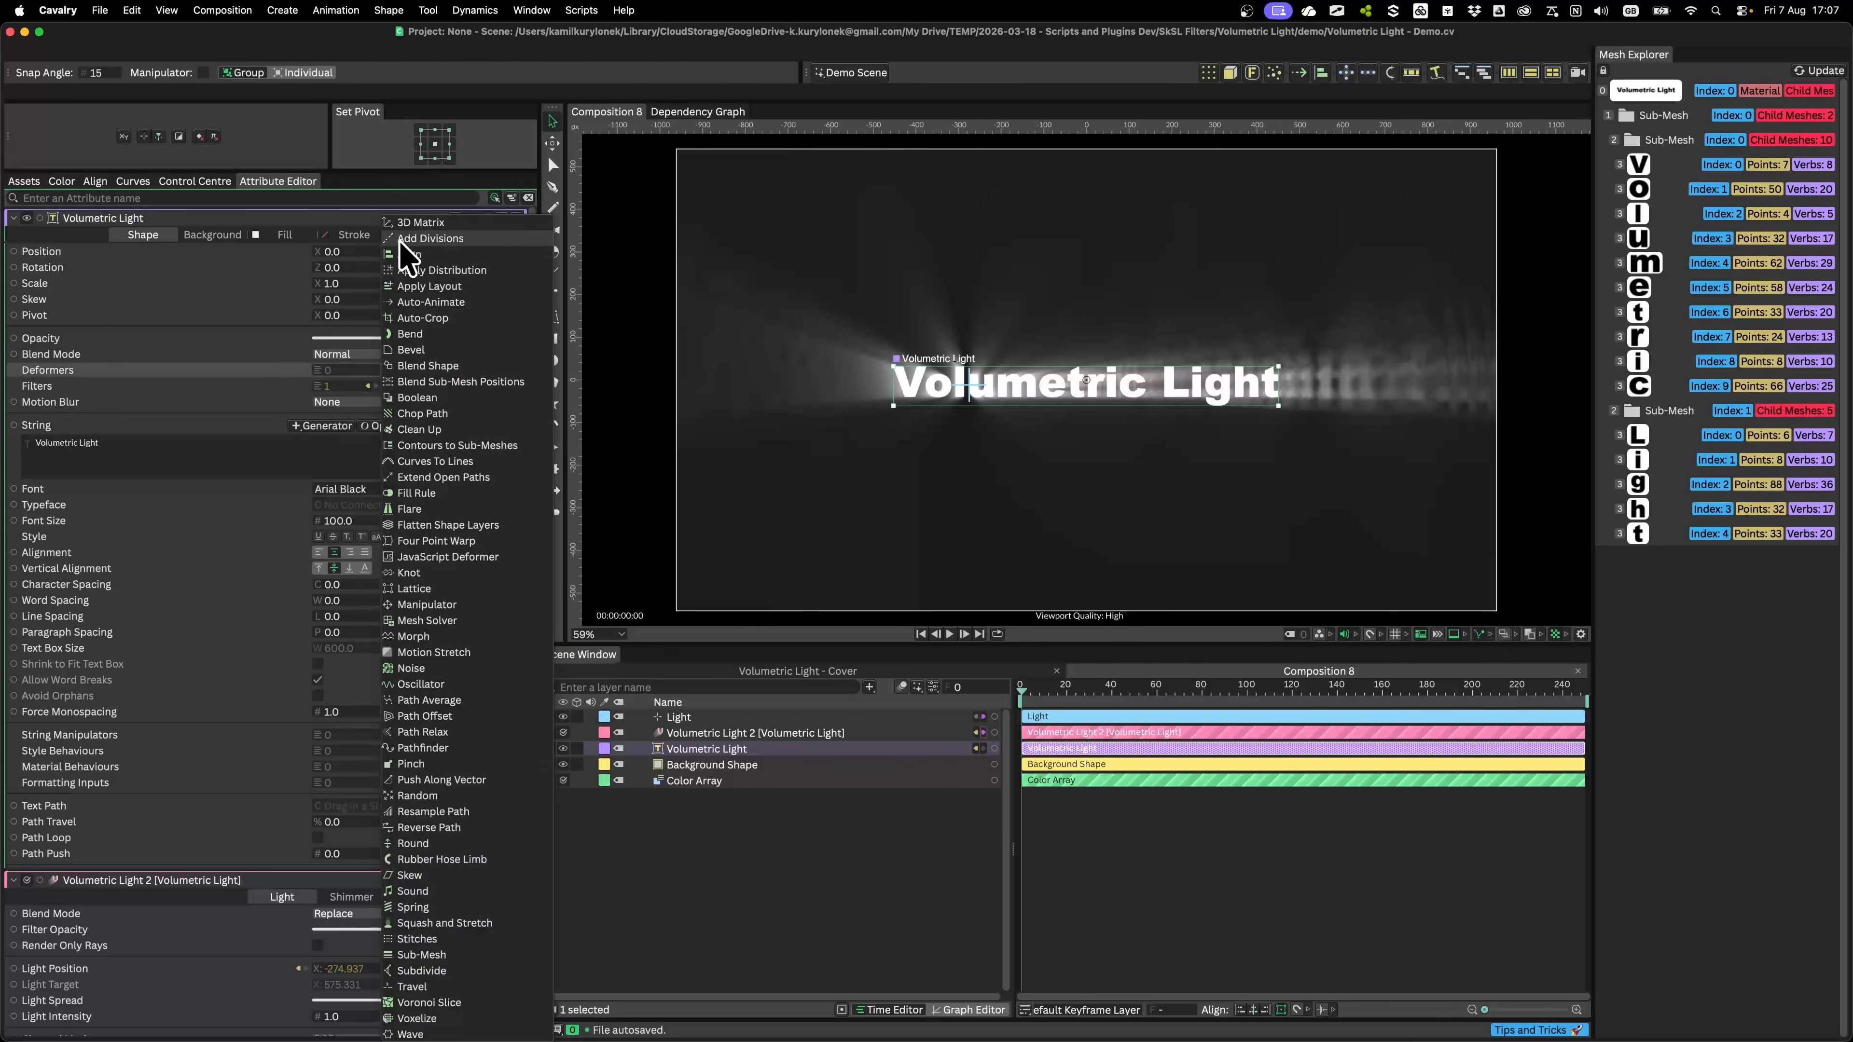
left_click(426, 956)
left_click(723, 749)
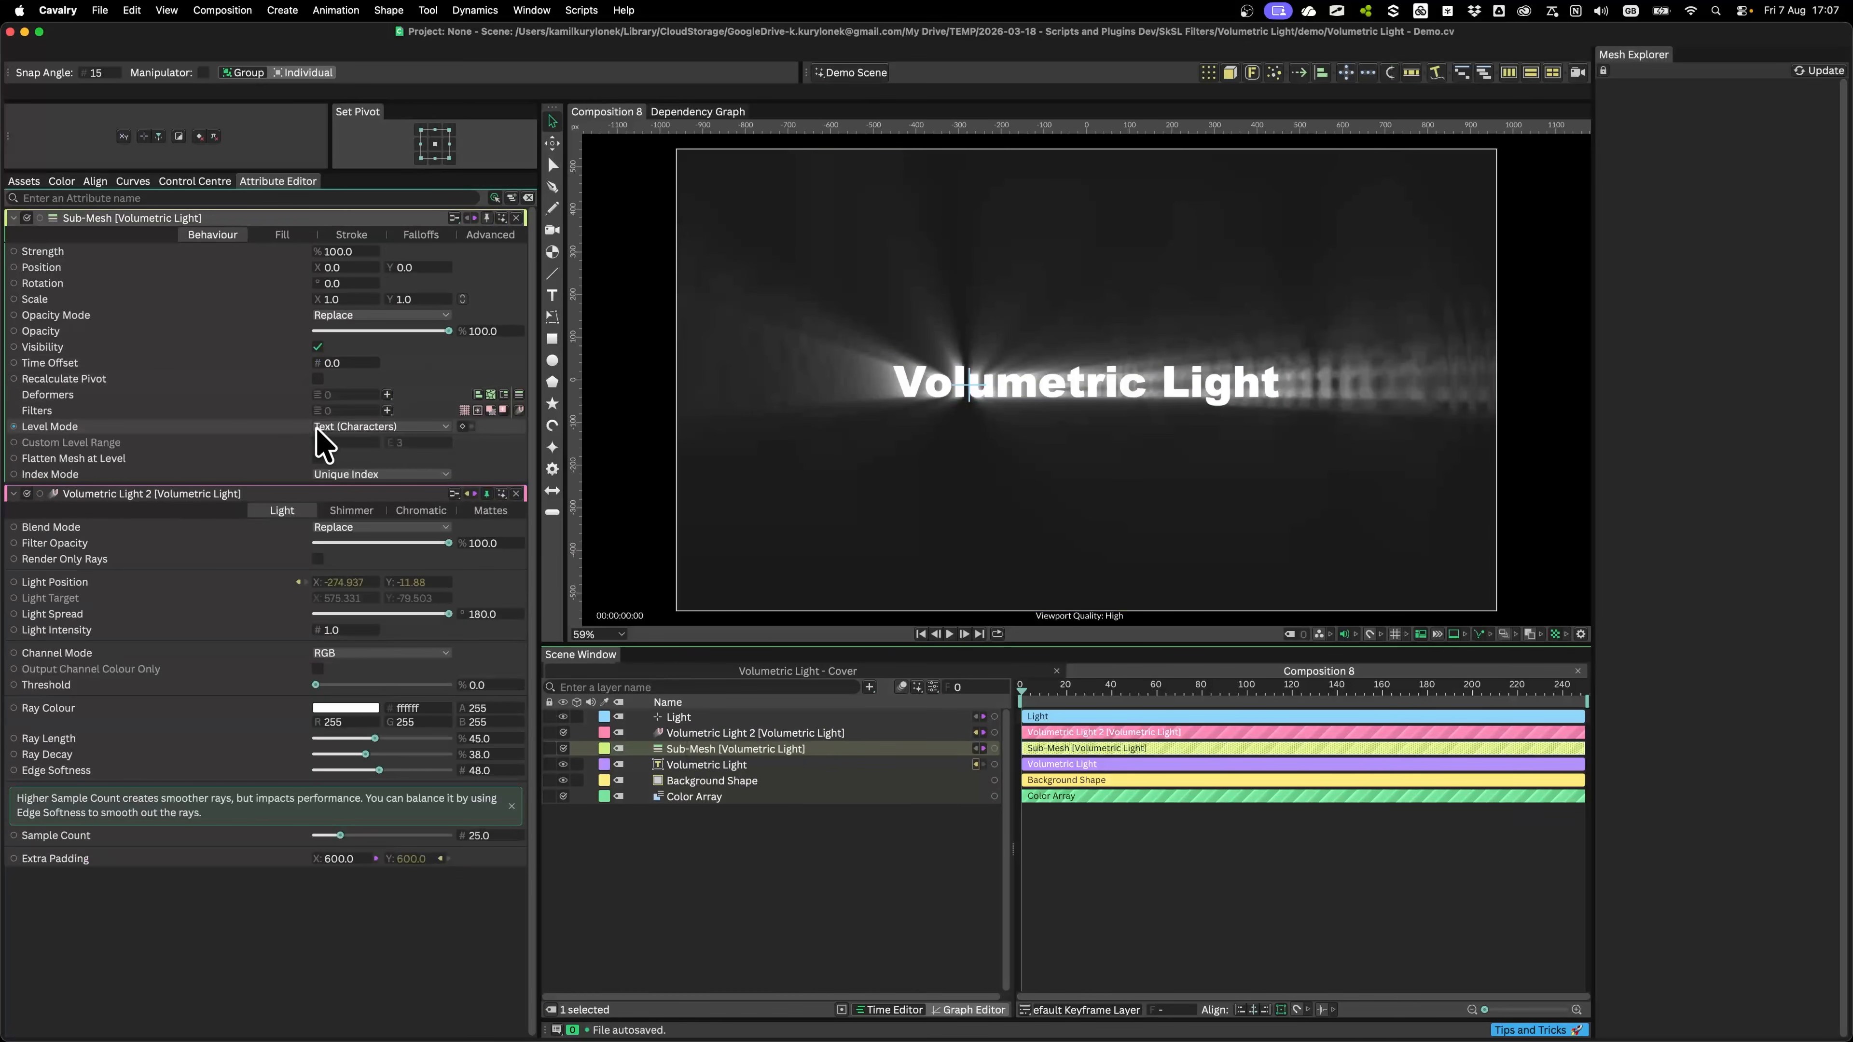
Step: Replace the Sub-Mesh's fill and connect the Color Array to its fill colour so each character gets its own colour
left_click(284, 235)
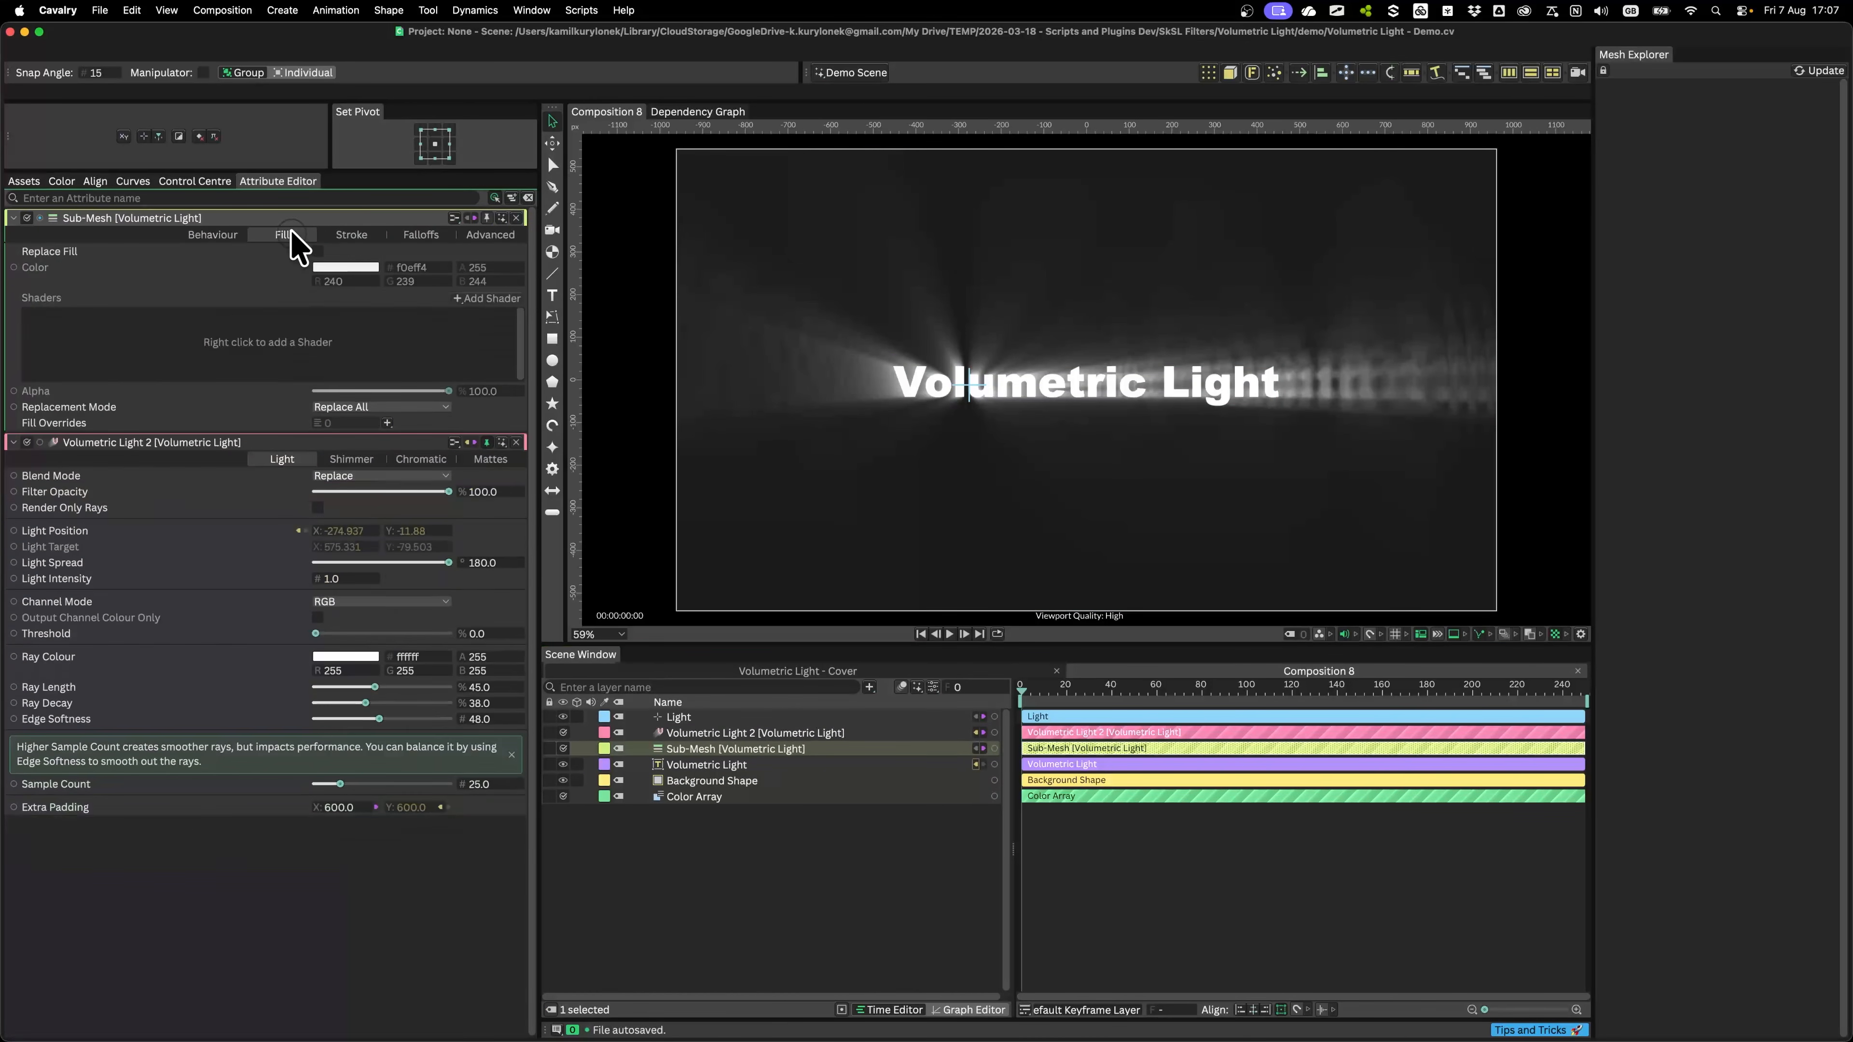
left_click(318, 251)
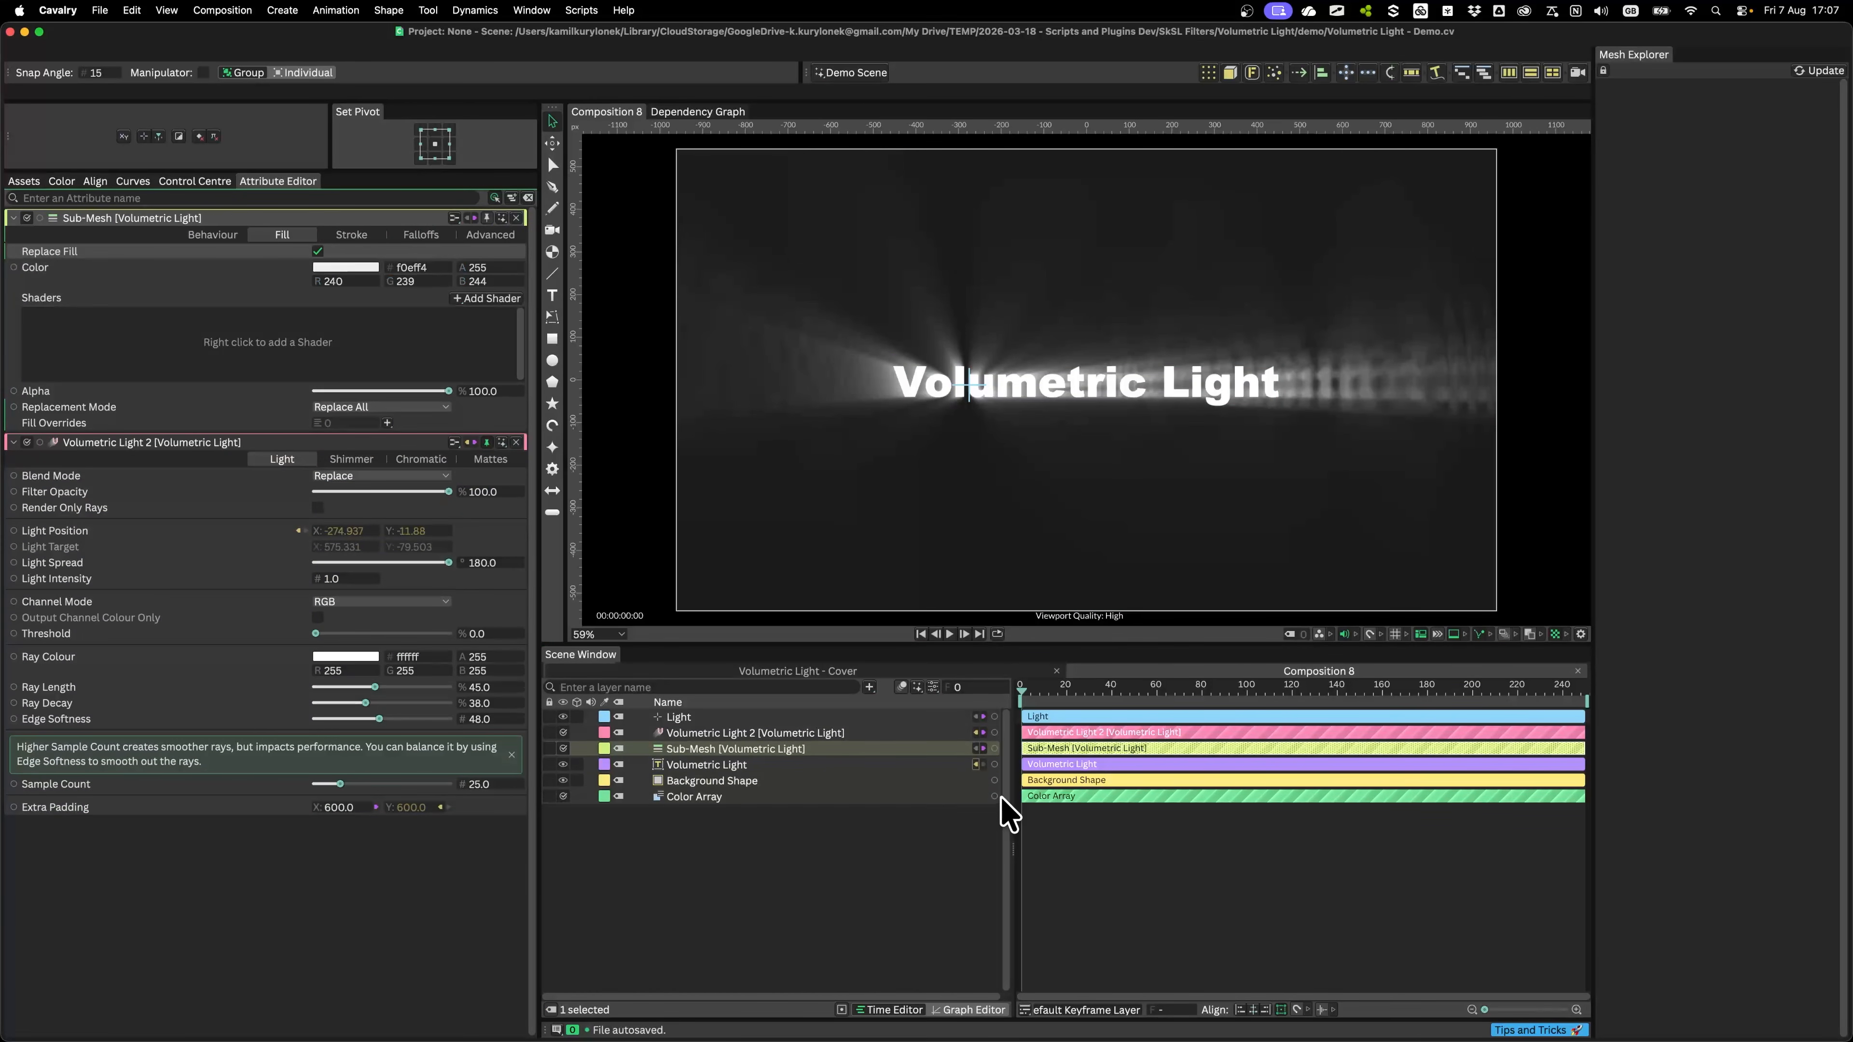
left_click_drag(995, 797, 878, 803)
left_click_drag(357, 261, 361, 267)
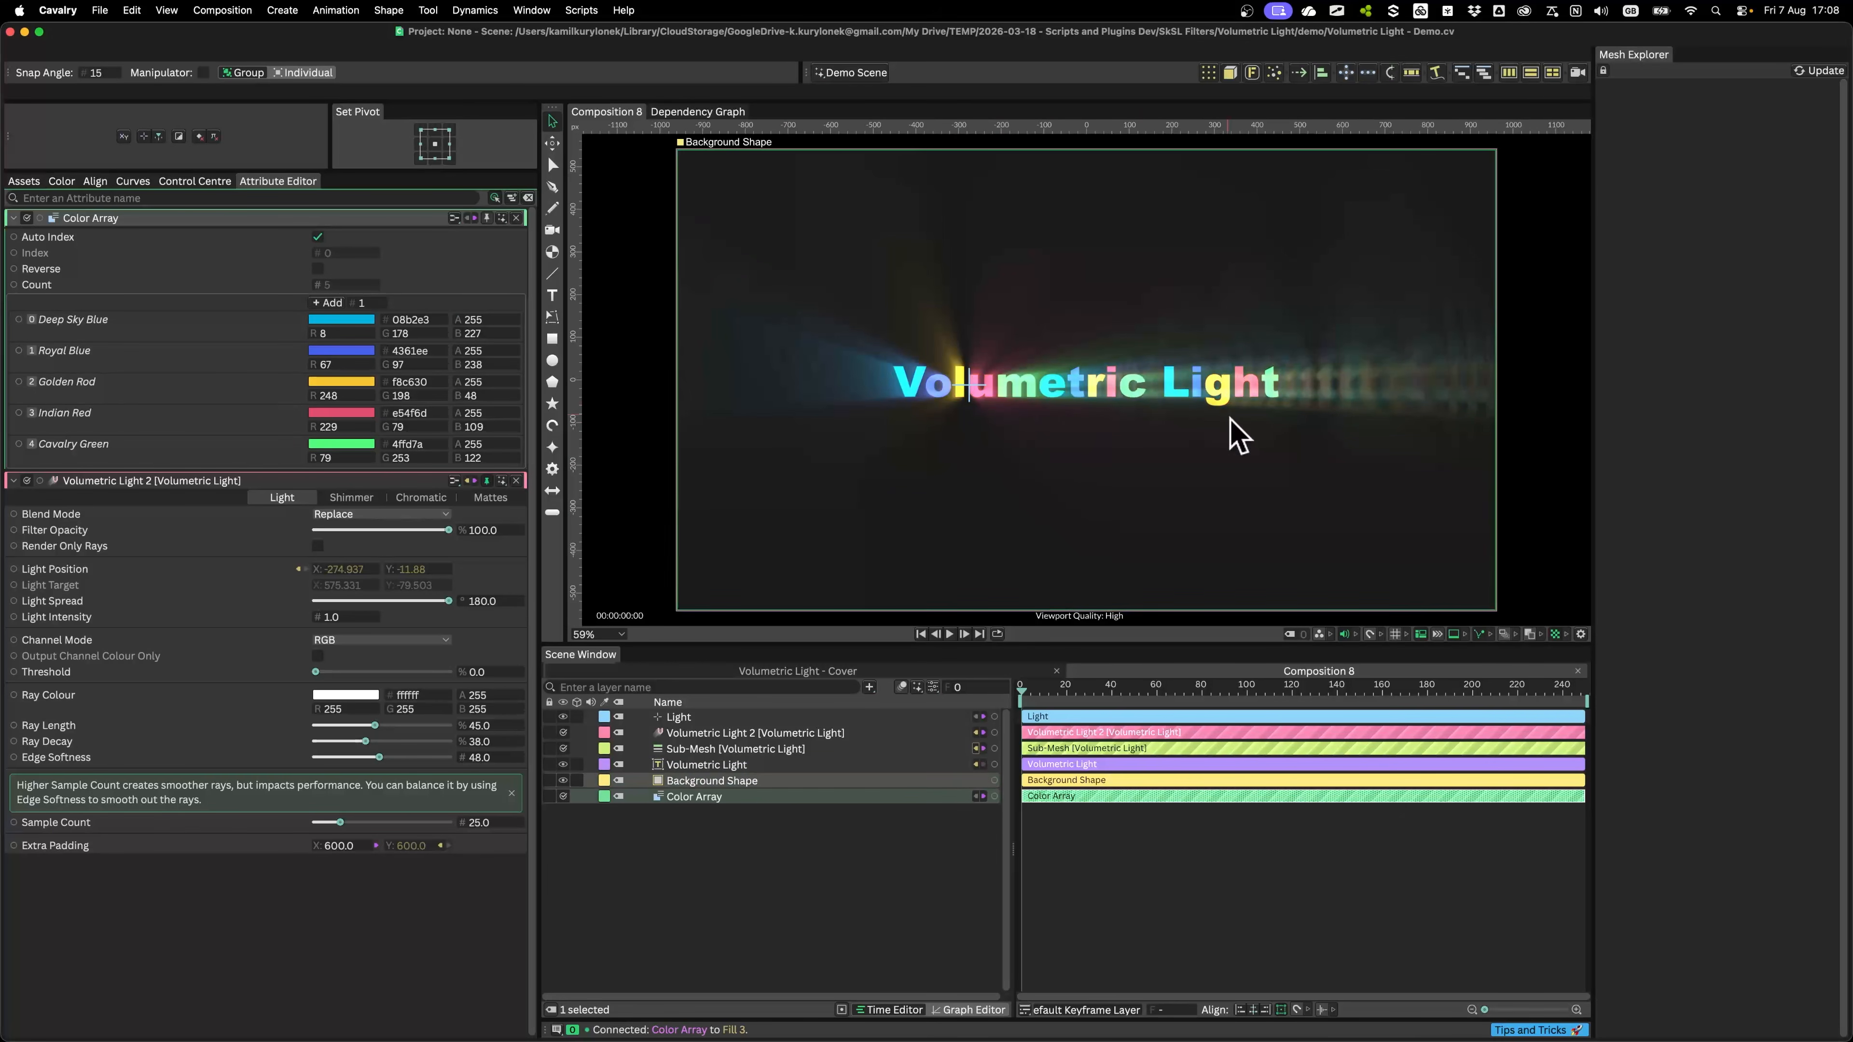
left_click(516, 217)
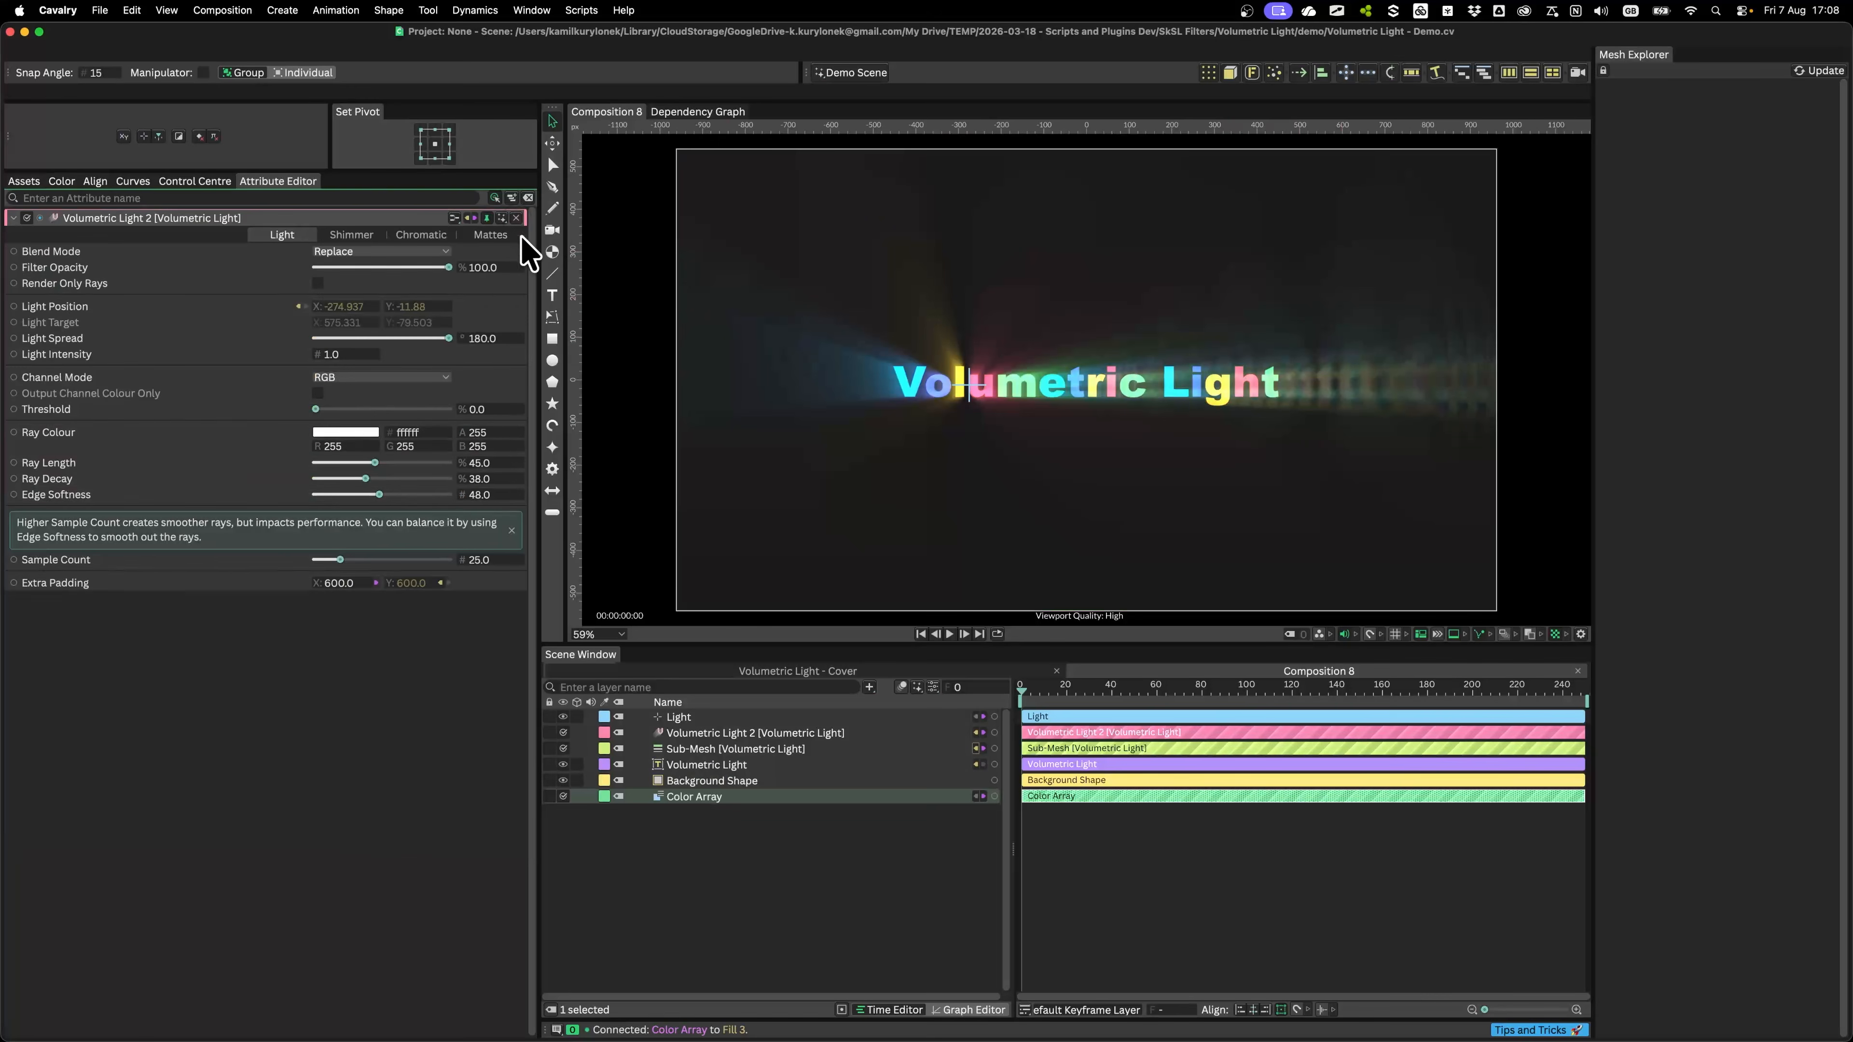
Step: Move the Light Null along the title text to about X 51, Y 15
left_click_drag(992, 387, 1036, 385)
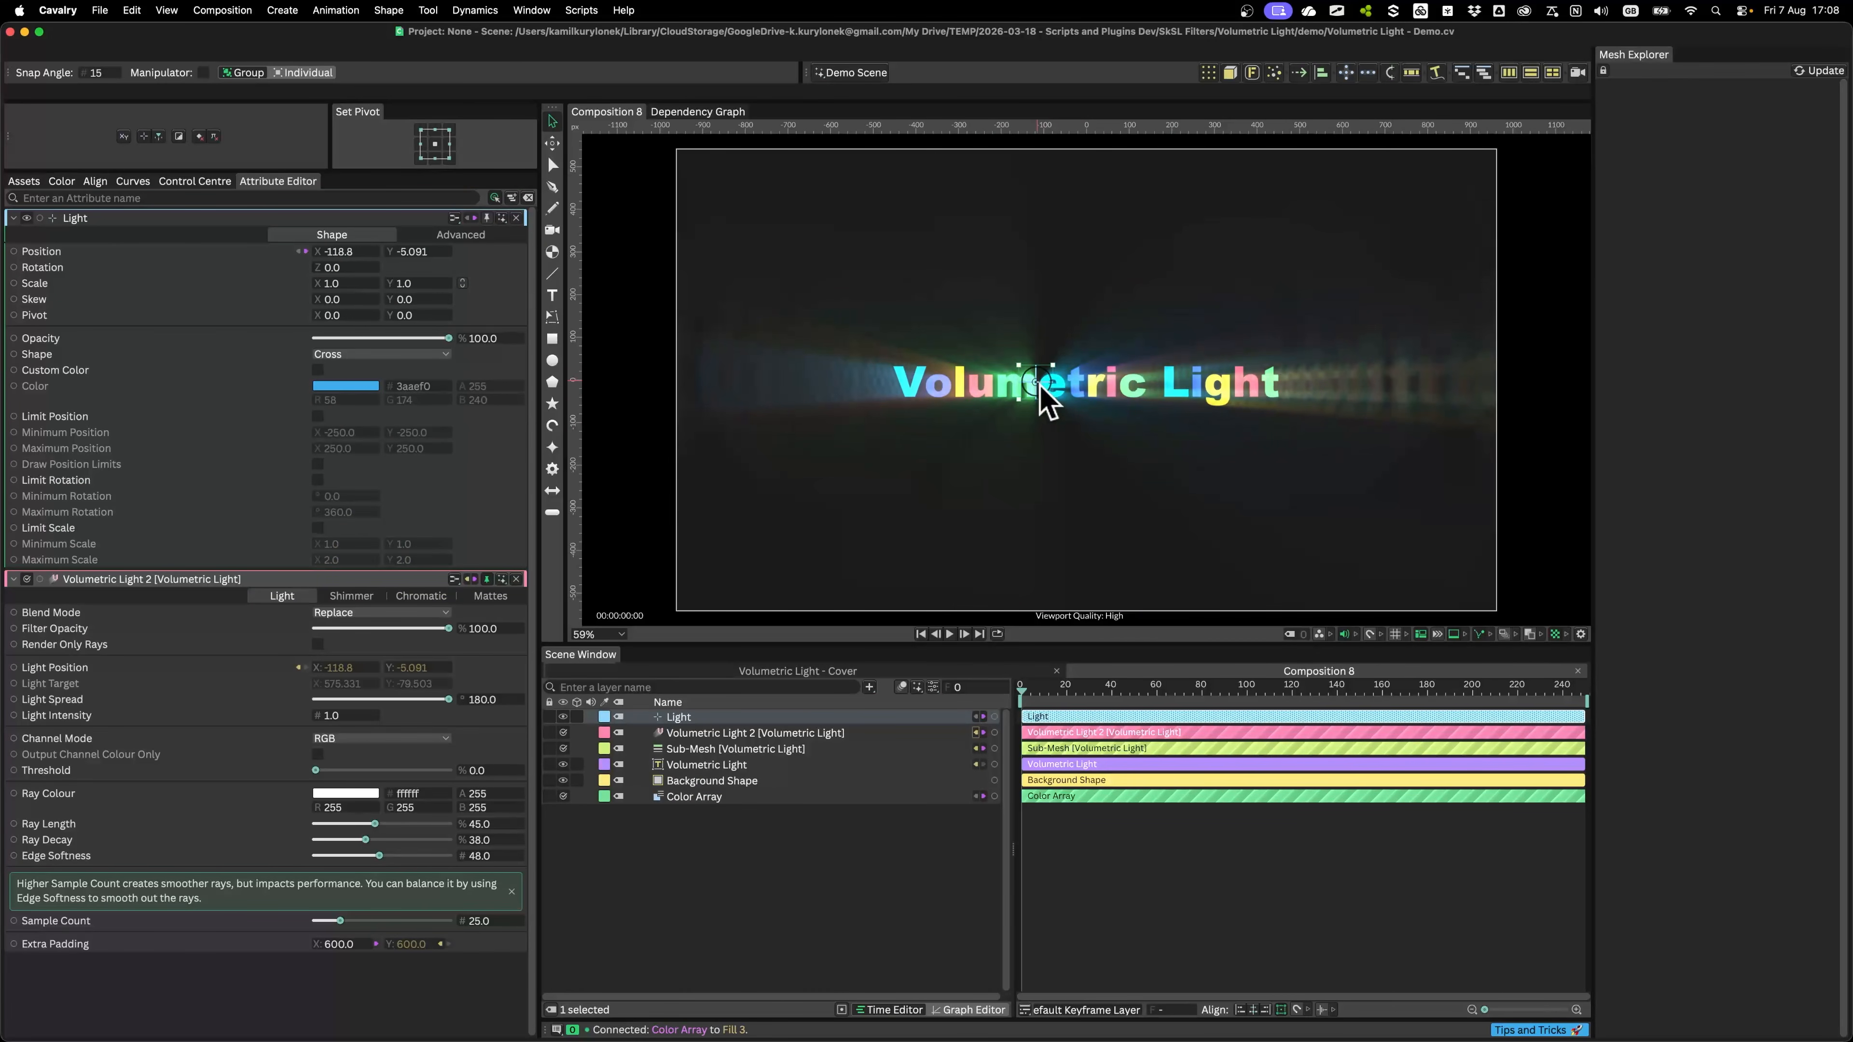
type("2")
left_click_drag(1051, 400, 1123, 387)
Step: Set the Volumetric Light filter's Light Intensity to 1.5
left_click(332, 715)
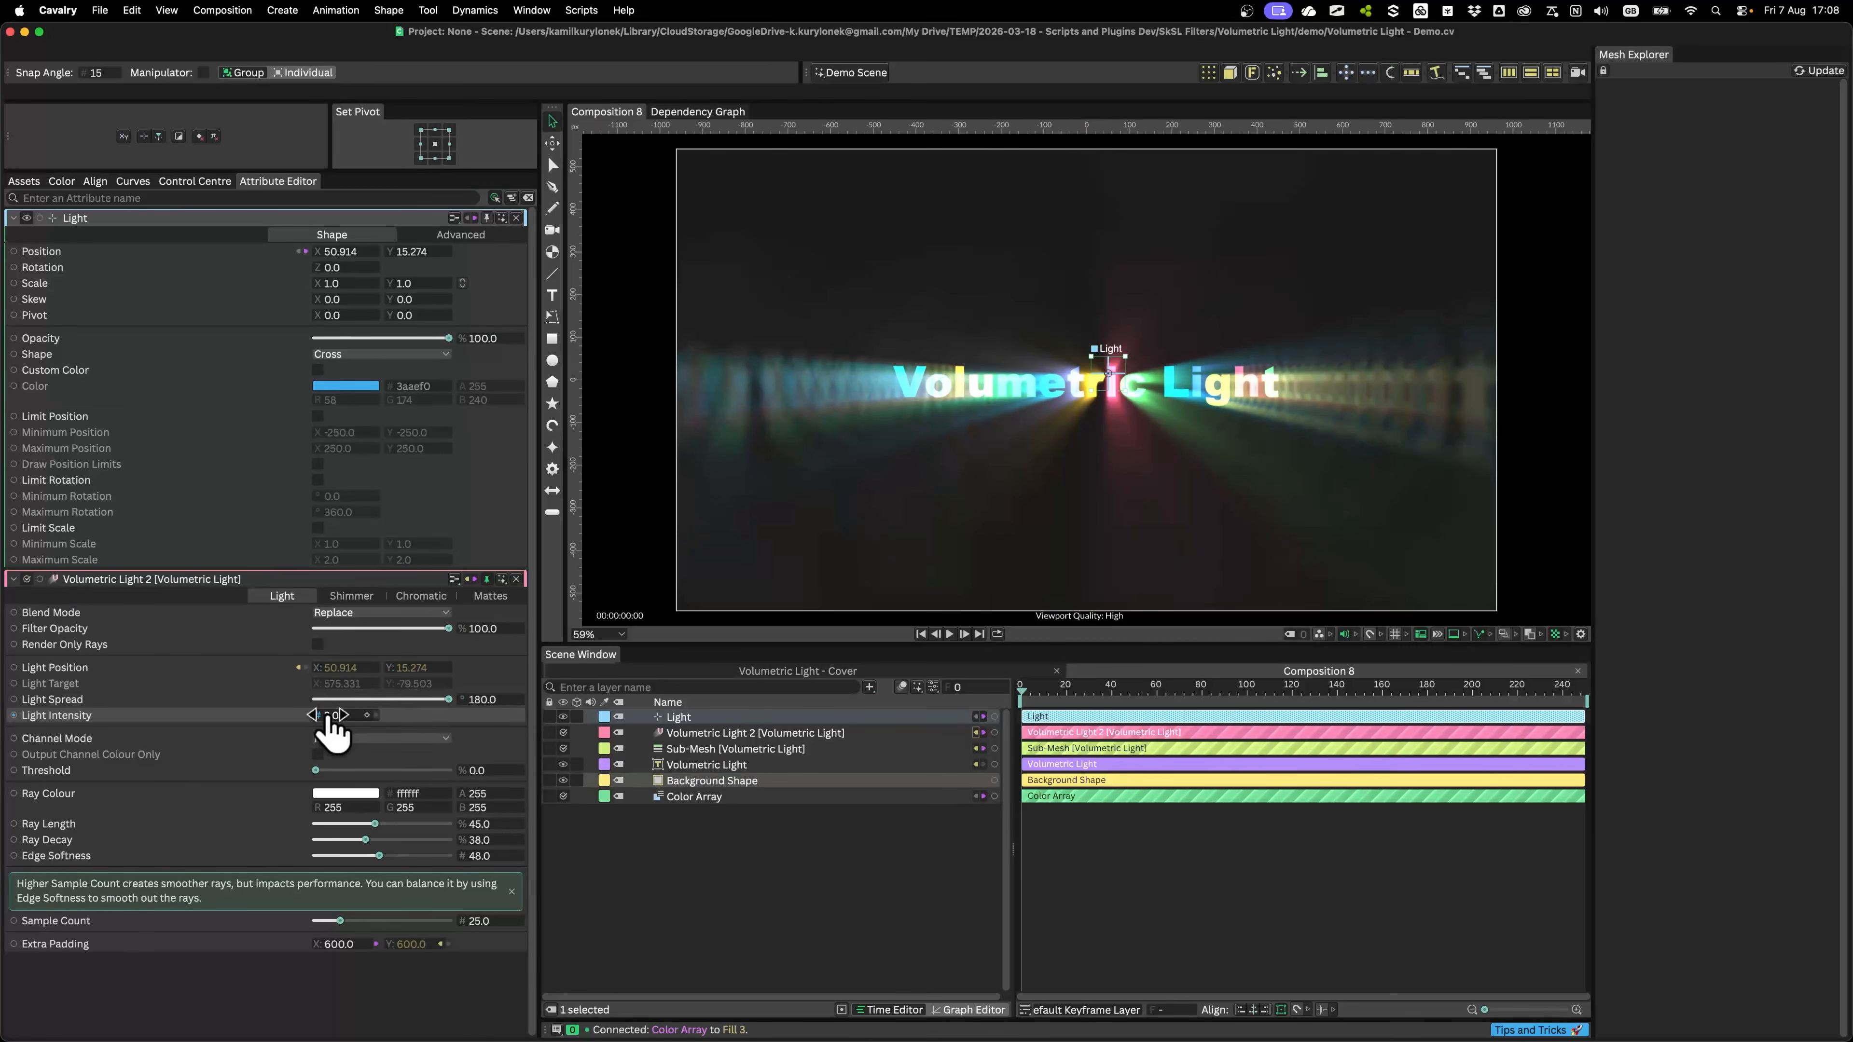
type("1.5")
key("Return")
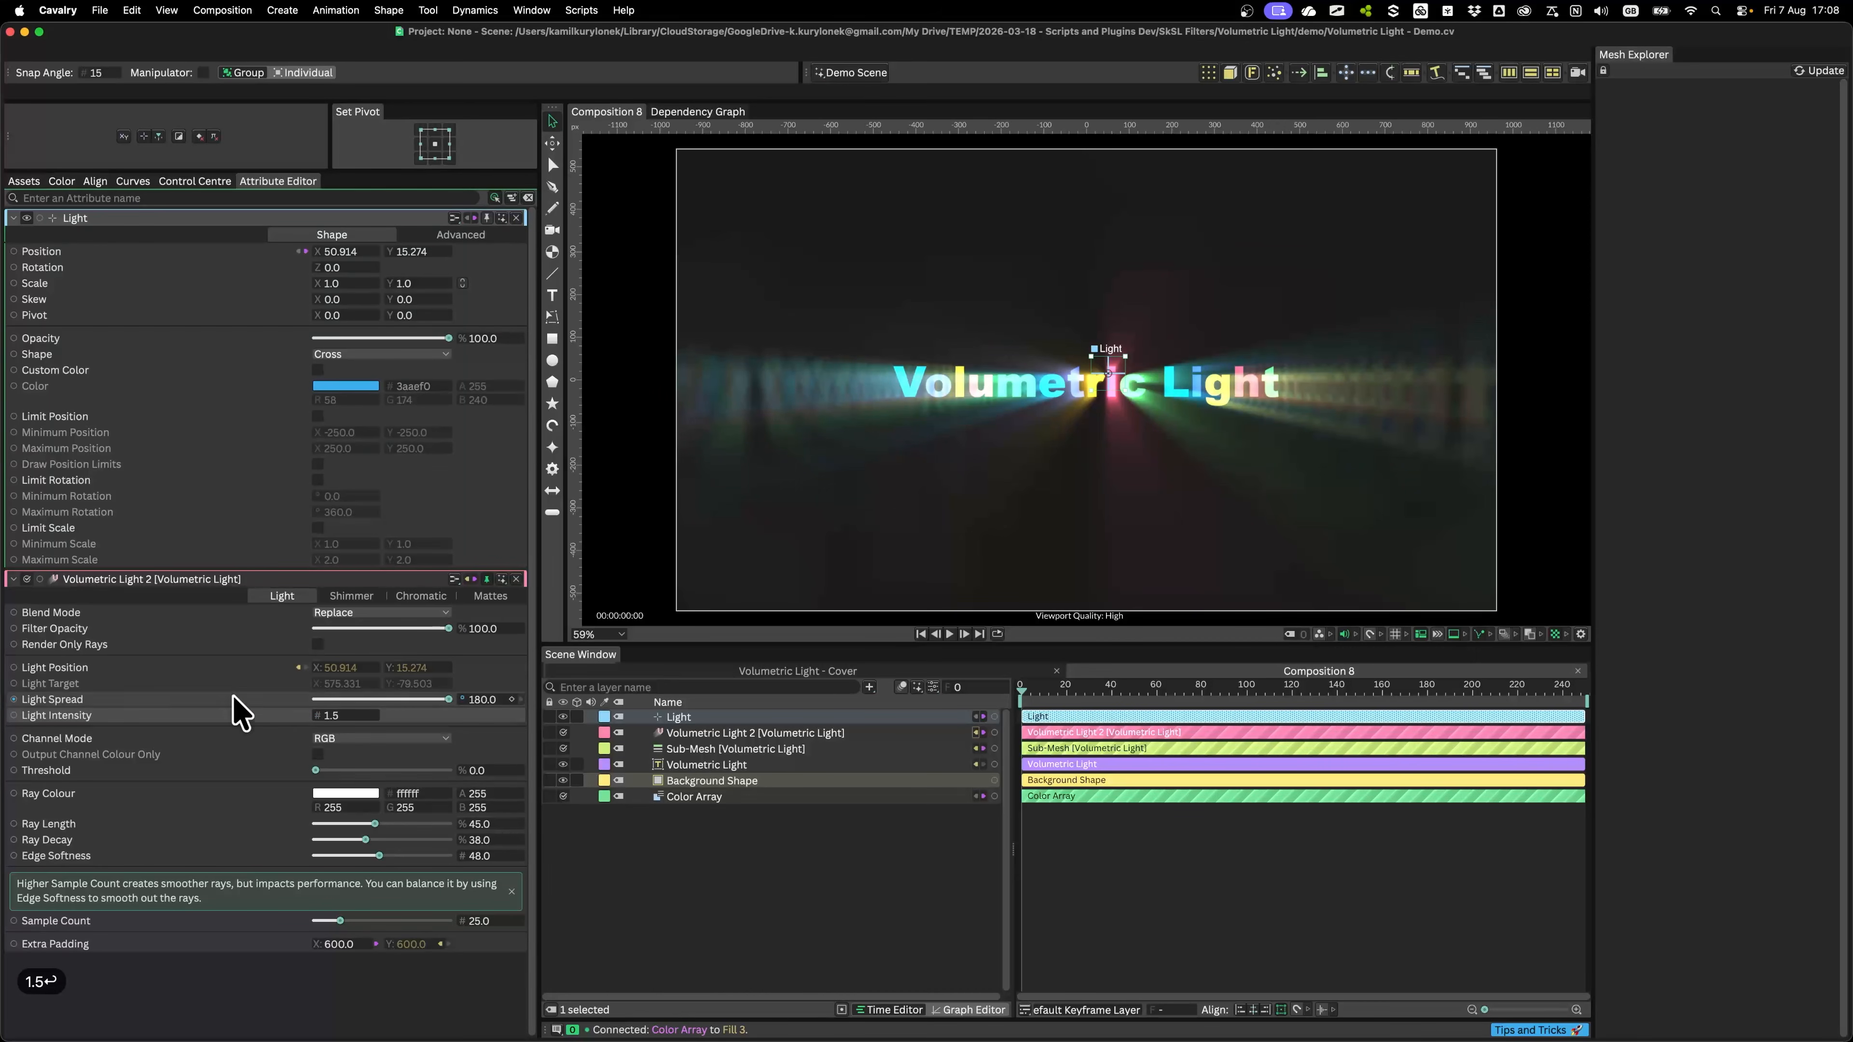
left_click(516, 218)
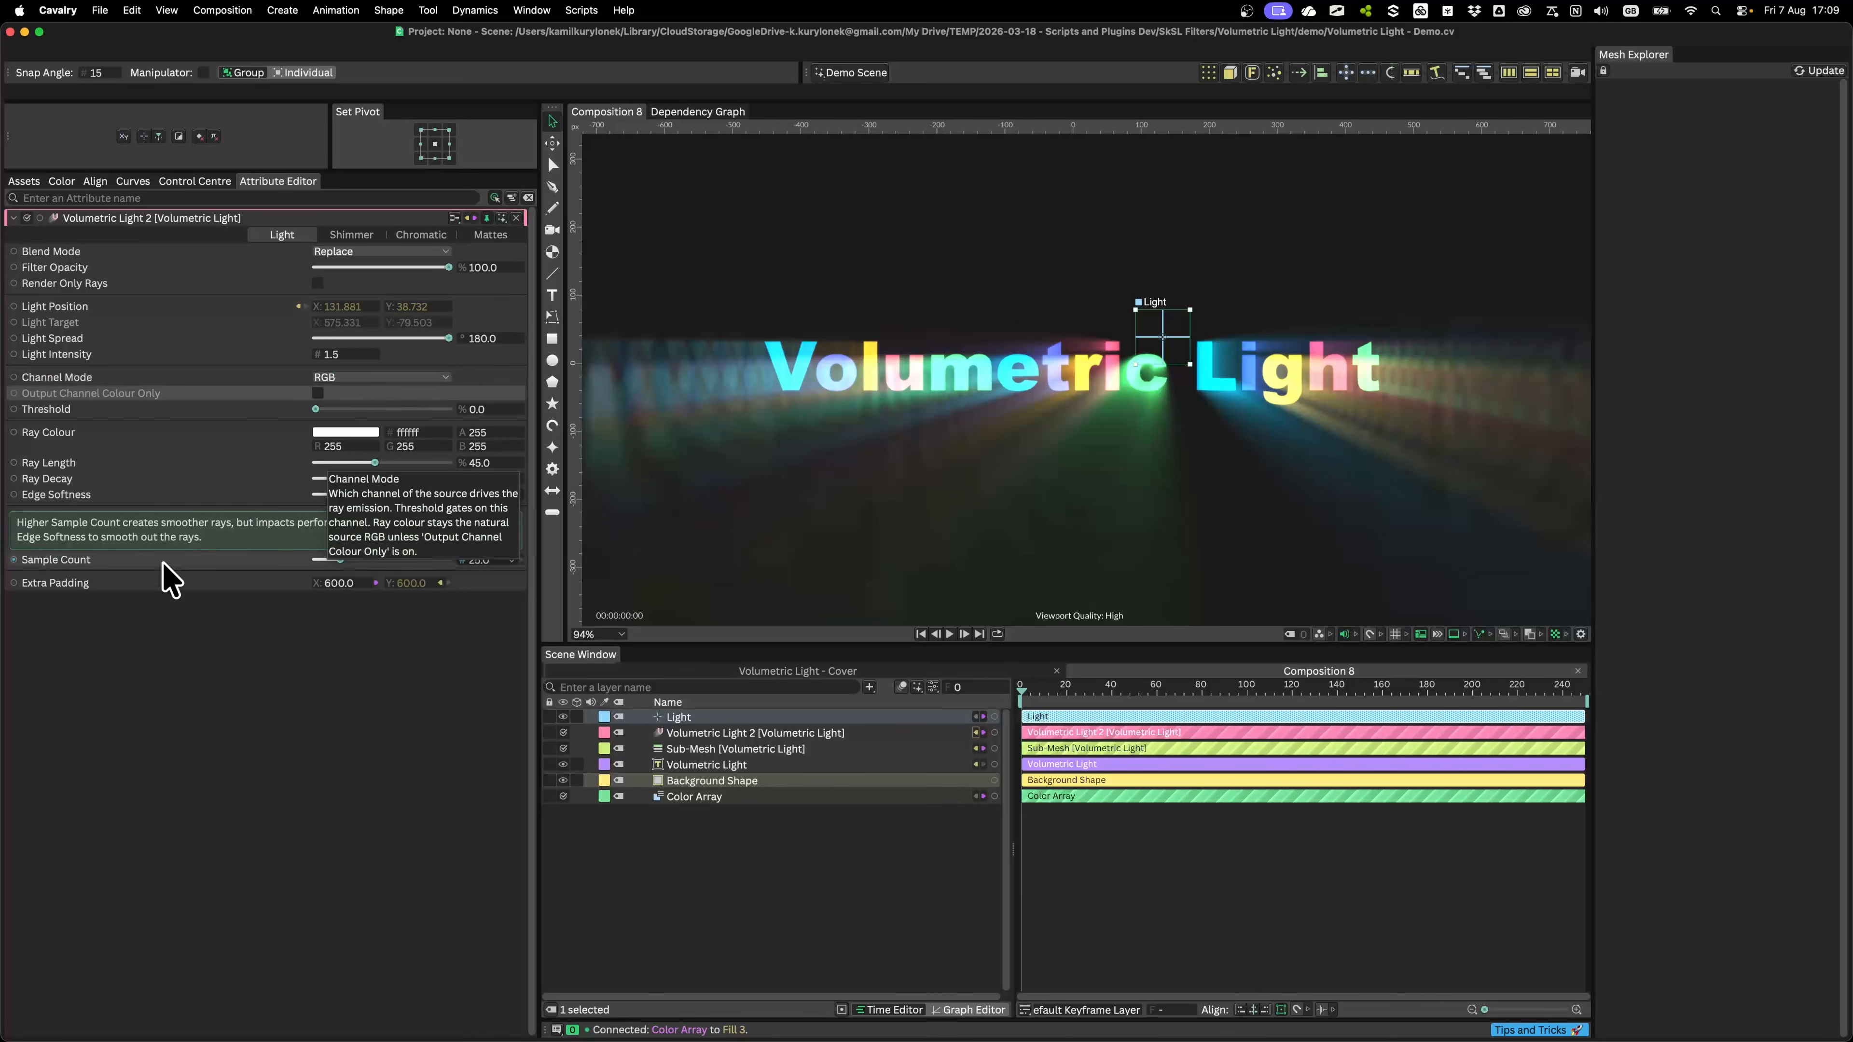
Step: Set the Volumetric Light filter's Channel Mode to Red and enable Output Channel Colour Only
left_click(352, 375)
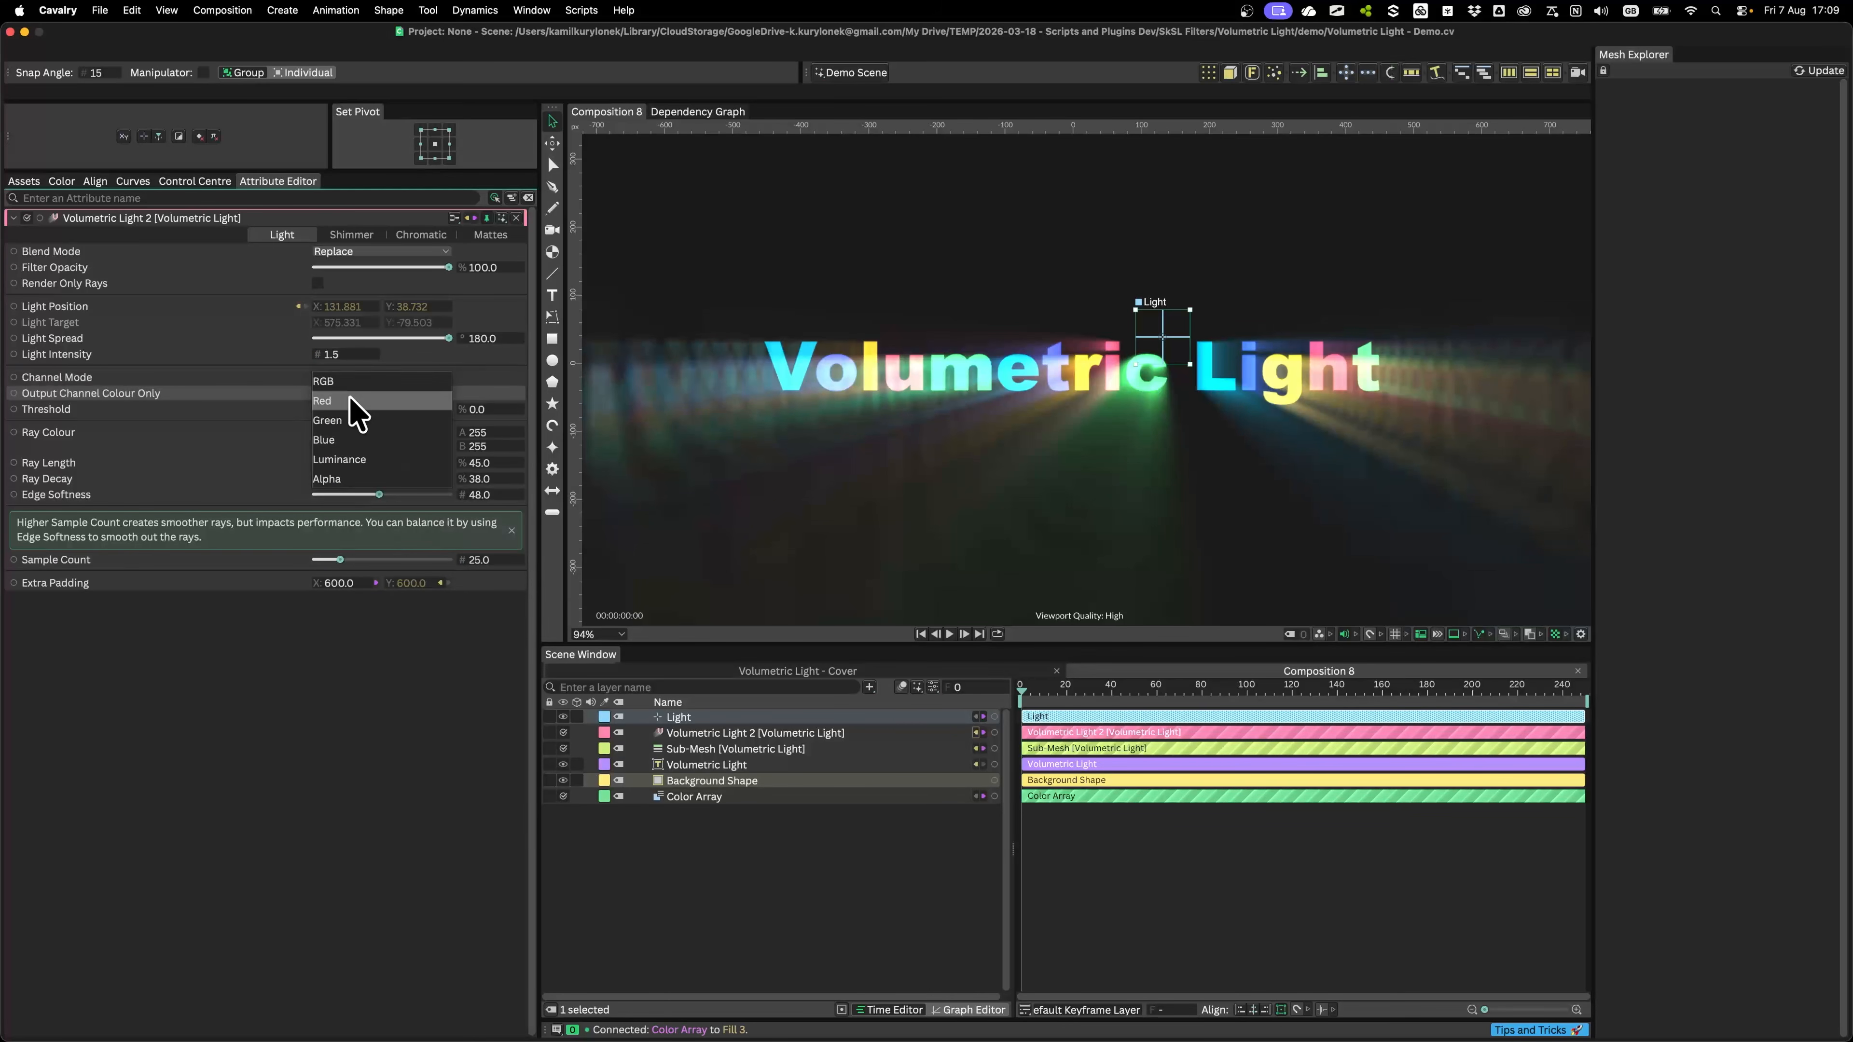
left_click(349, 400)
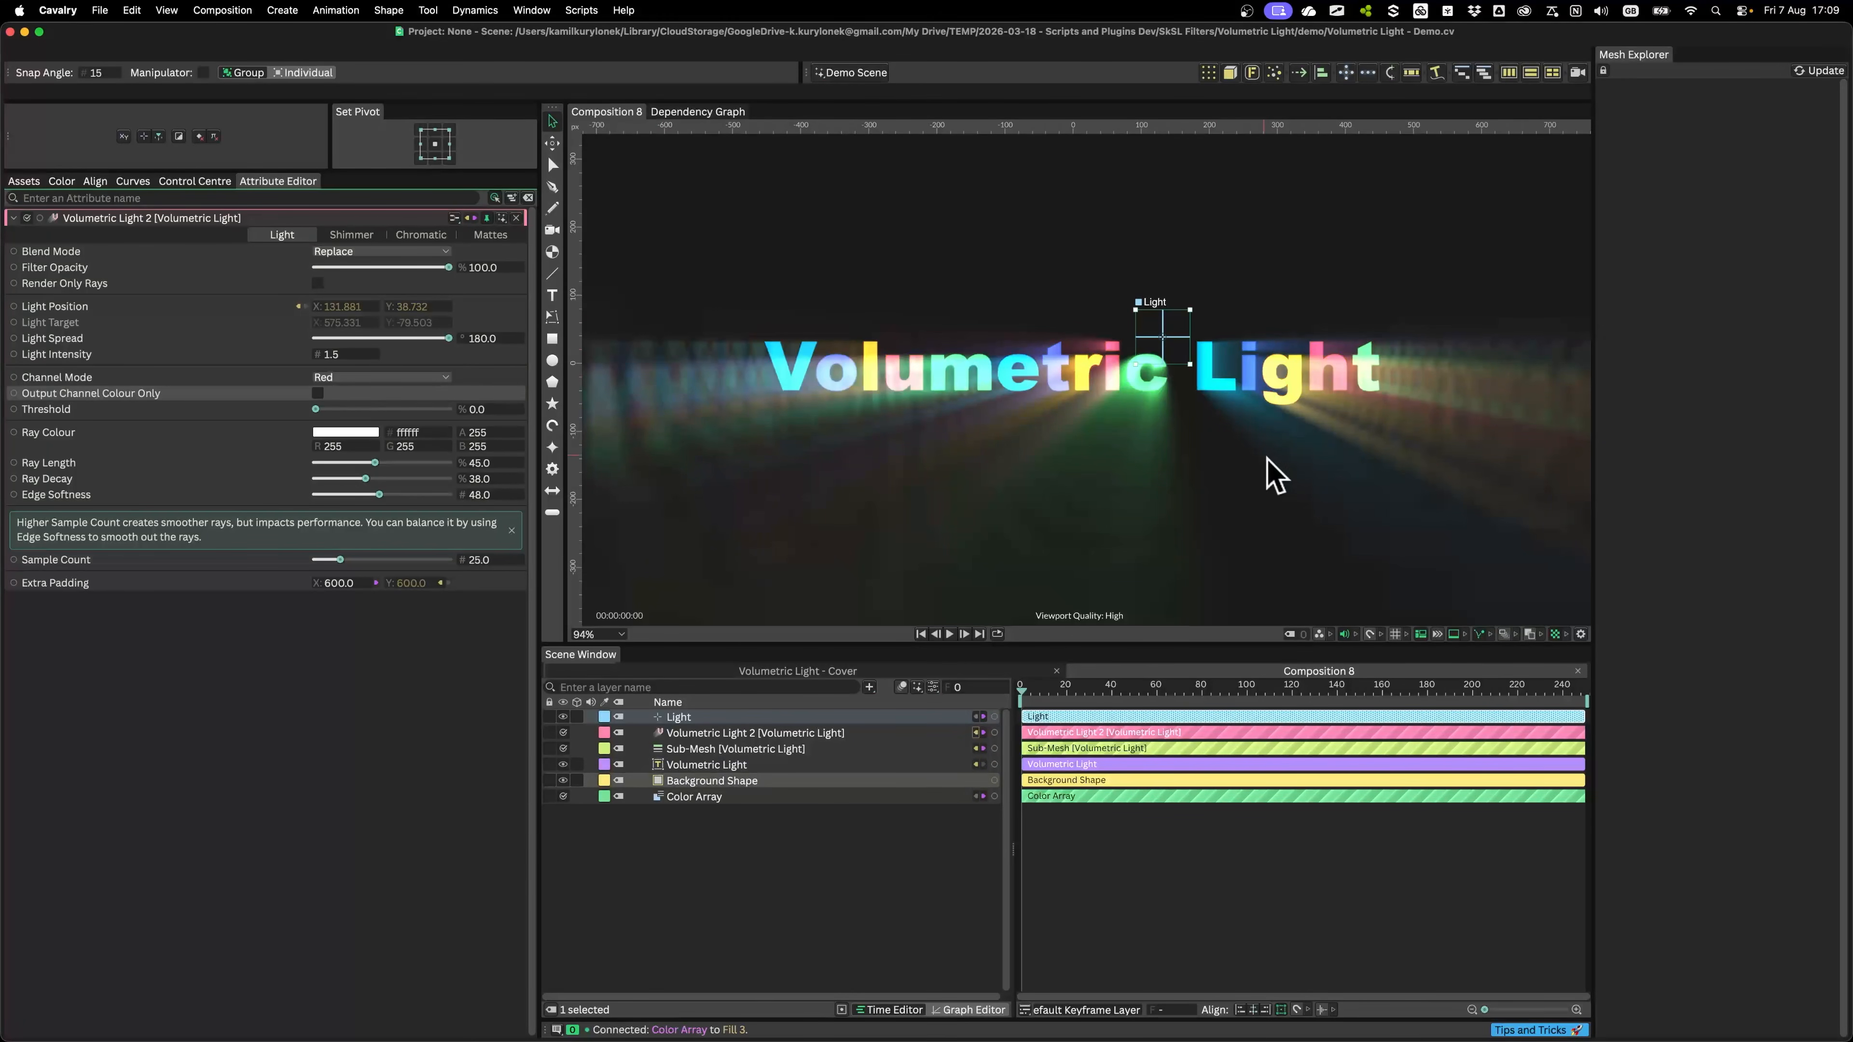
left_click(343, 377)
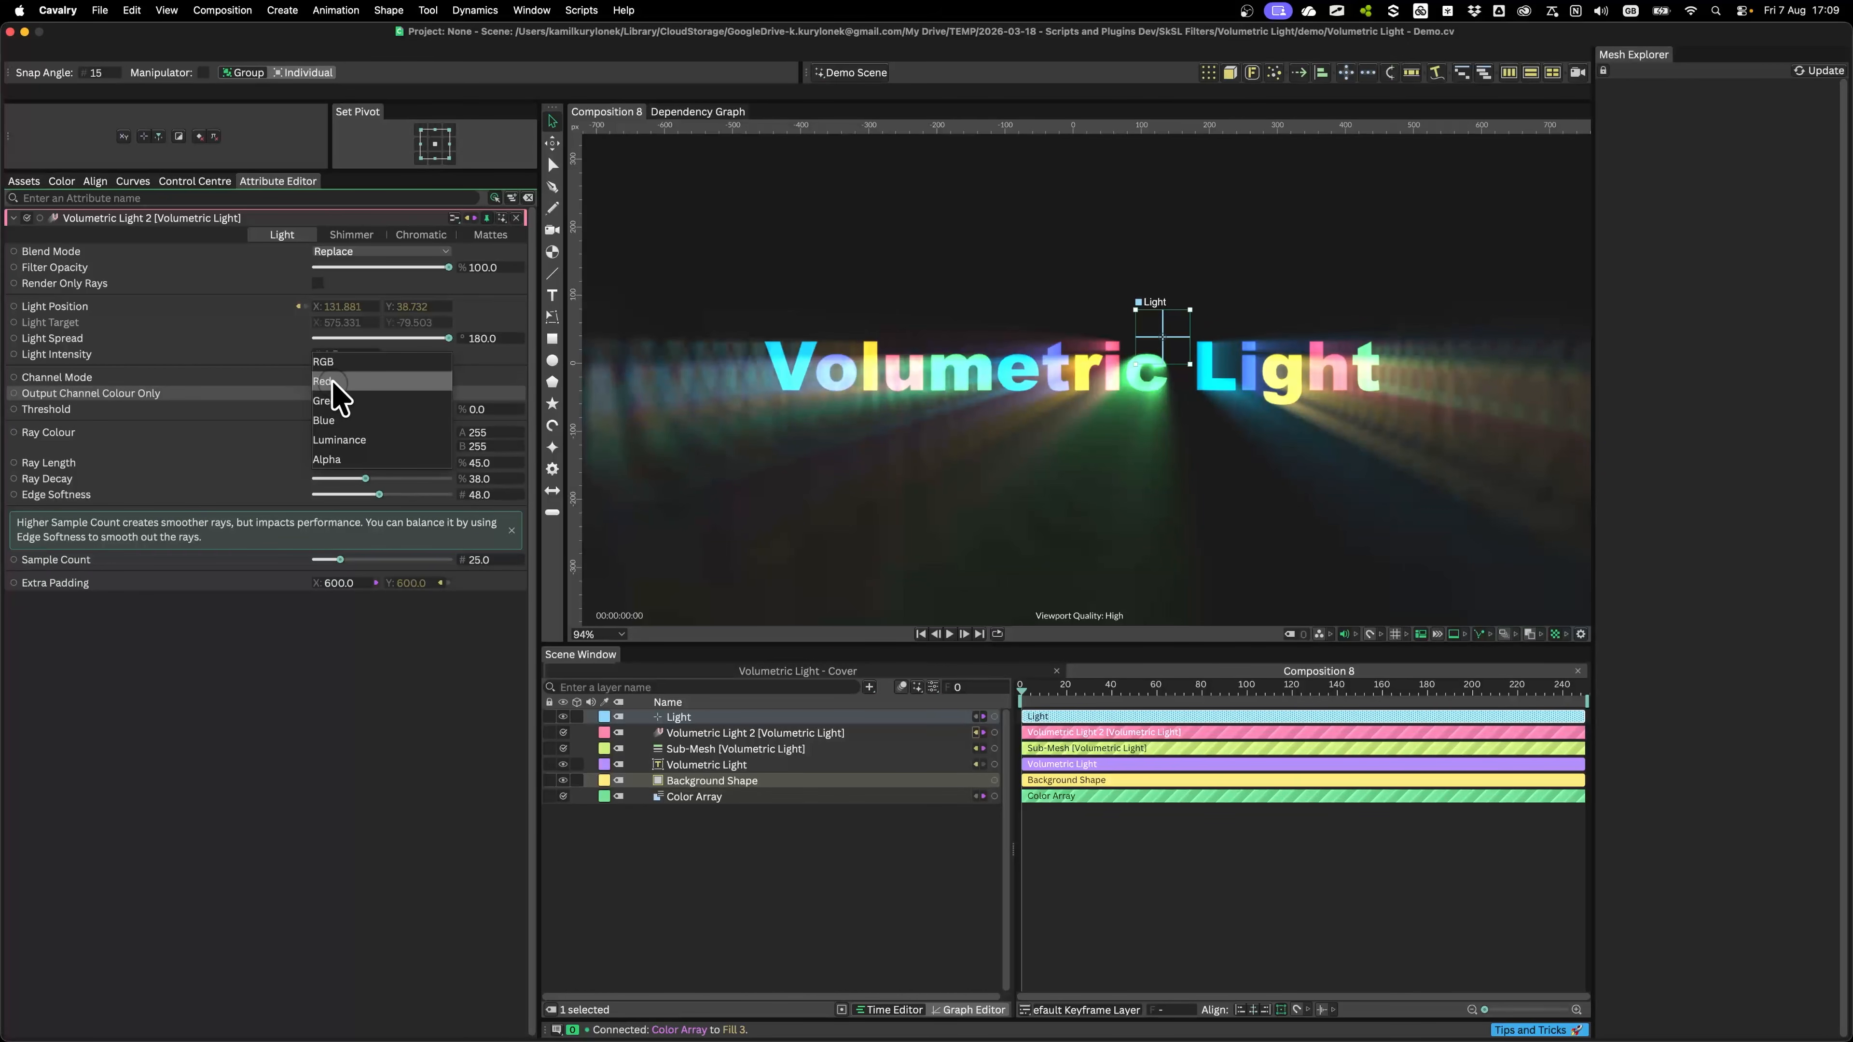
left_click(331, 381)
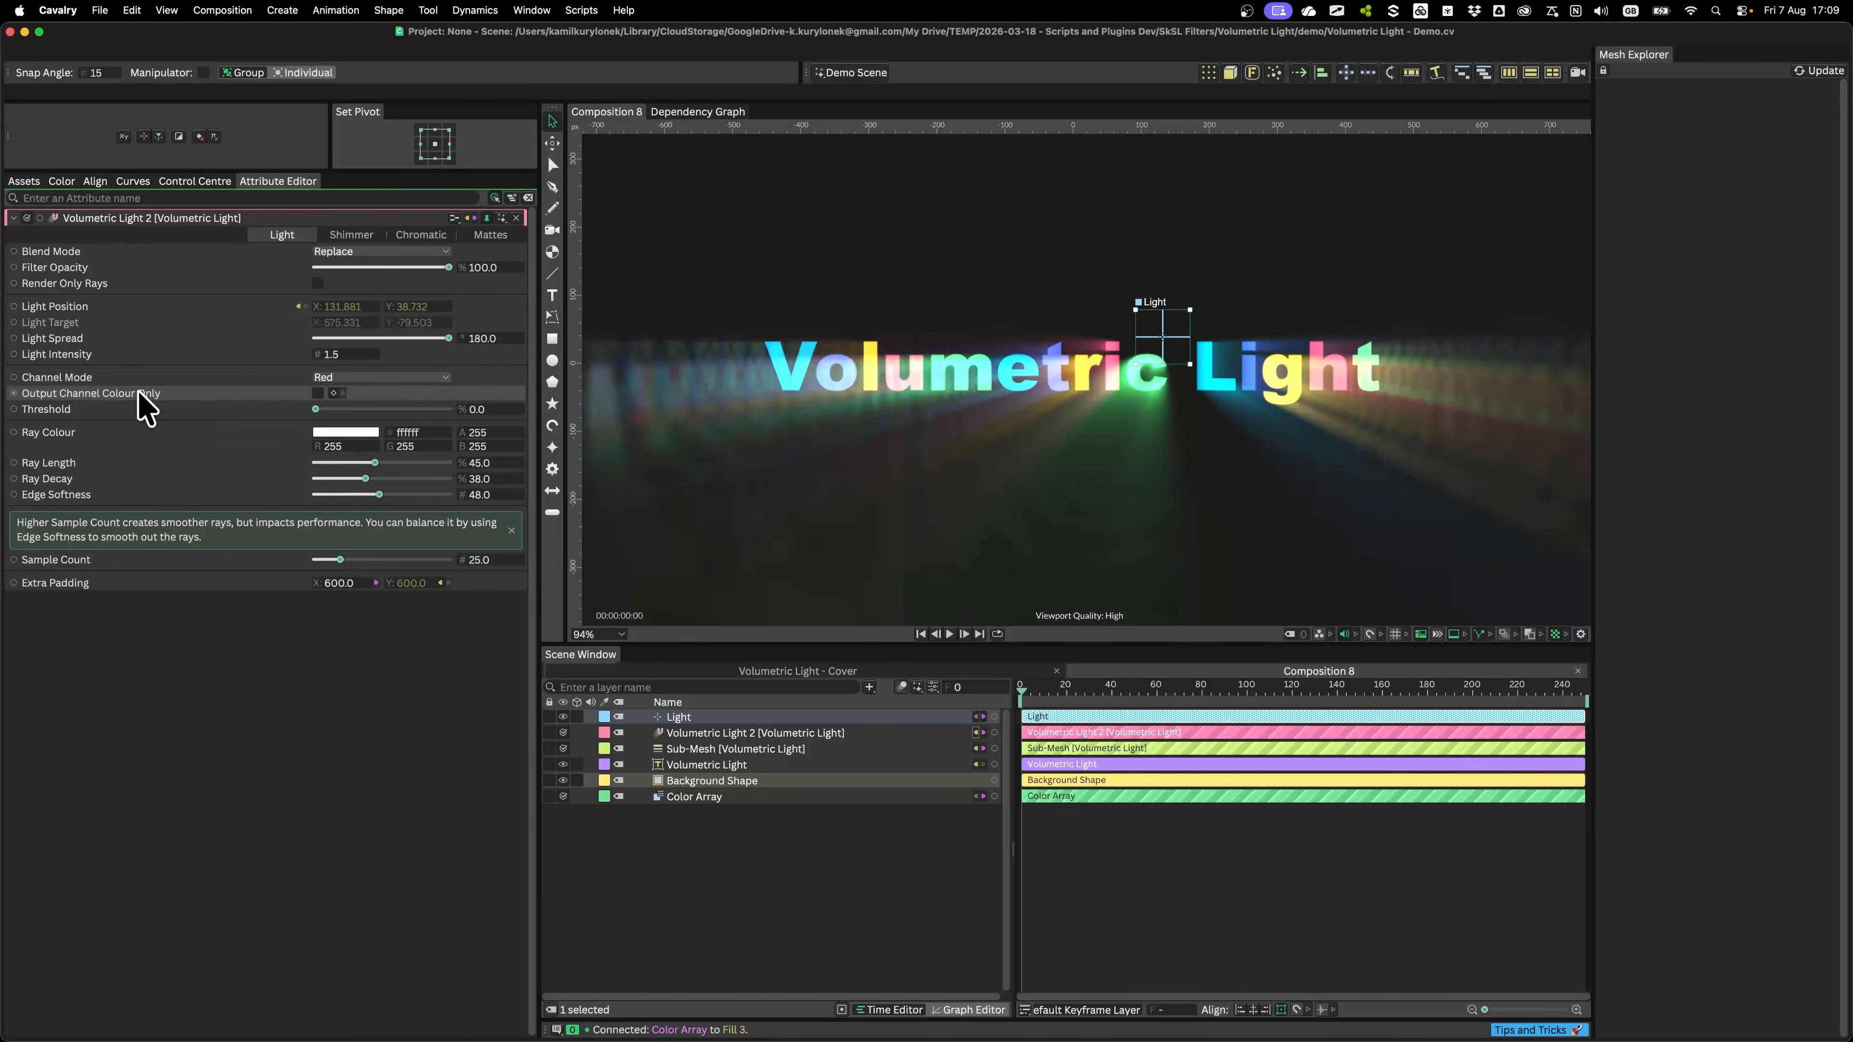
left_click(318, 393)
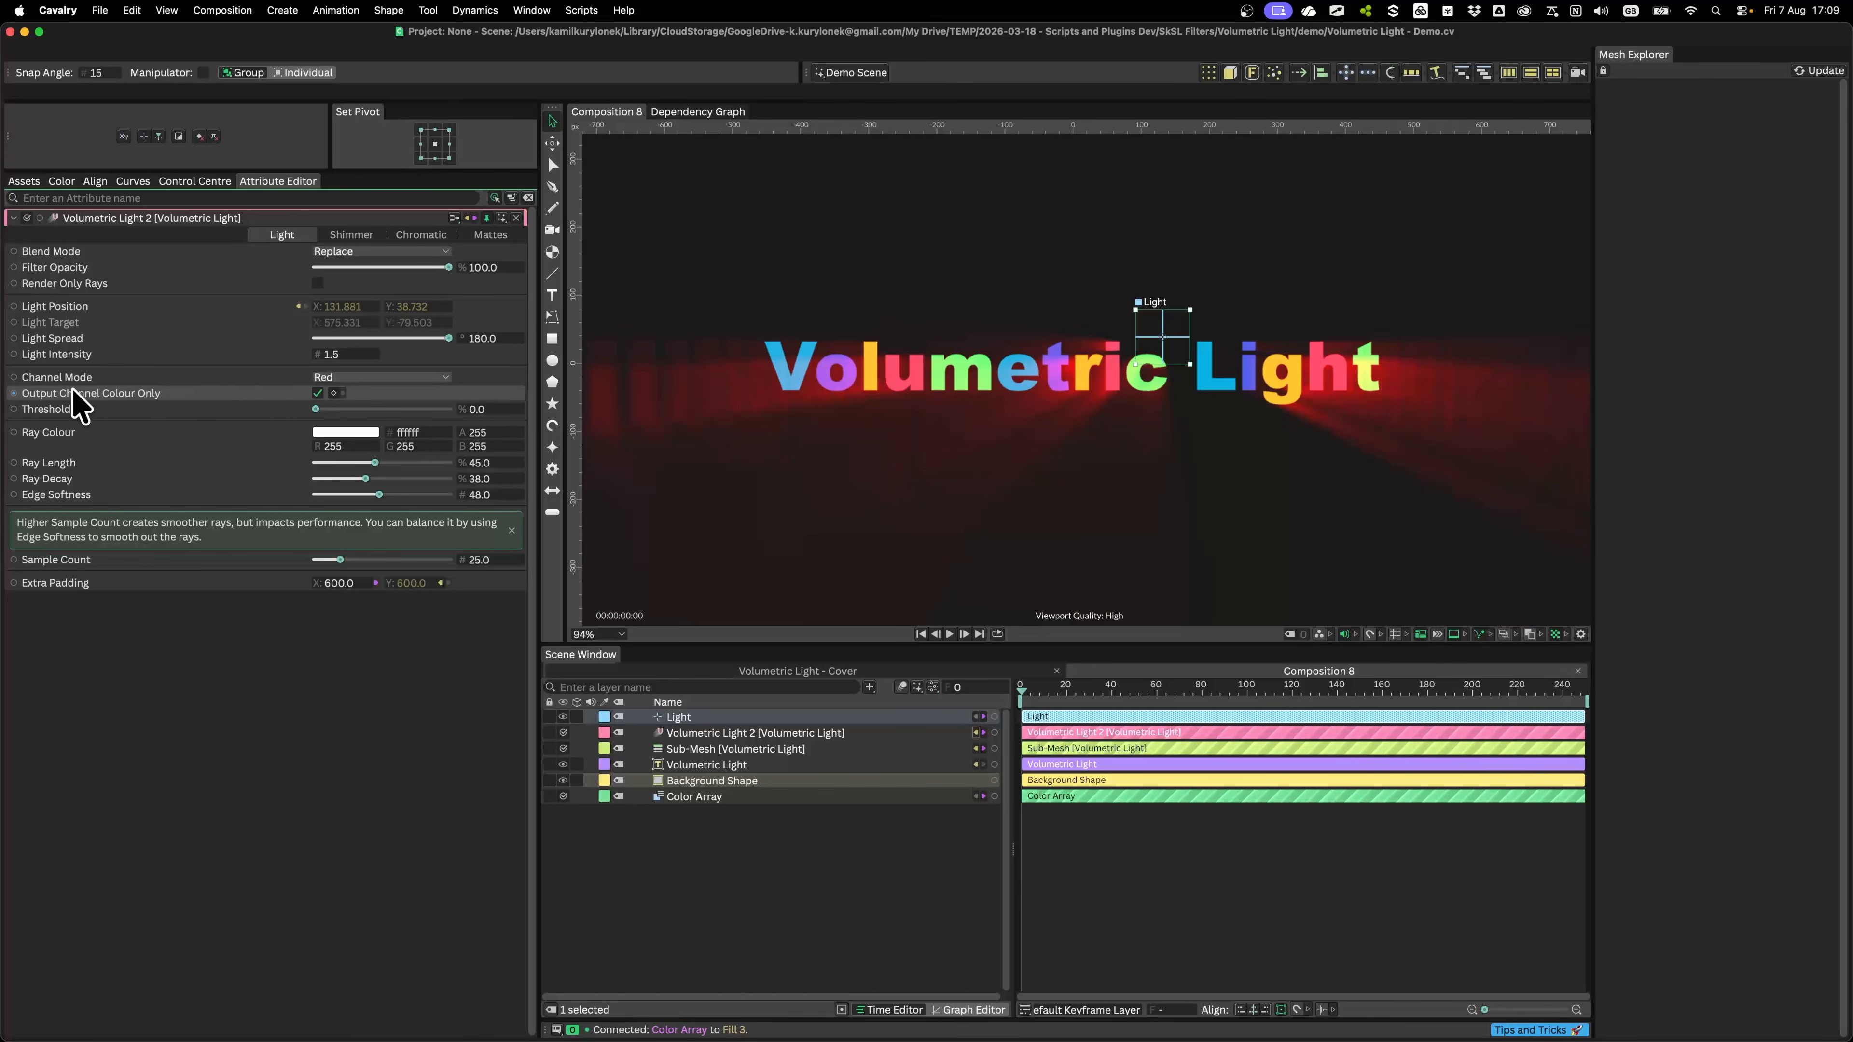
mouse_move(78, 395)
Step: Set the filter's Channel Mode to Alpha and raise the Threshold to 95%
left_click(372, 379)
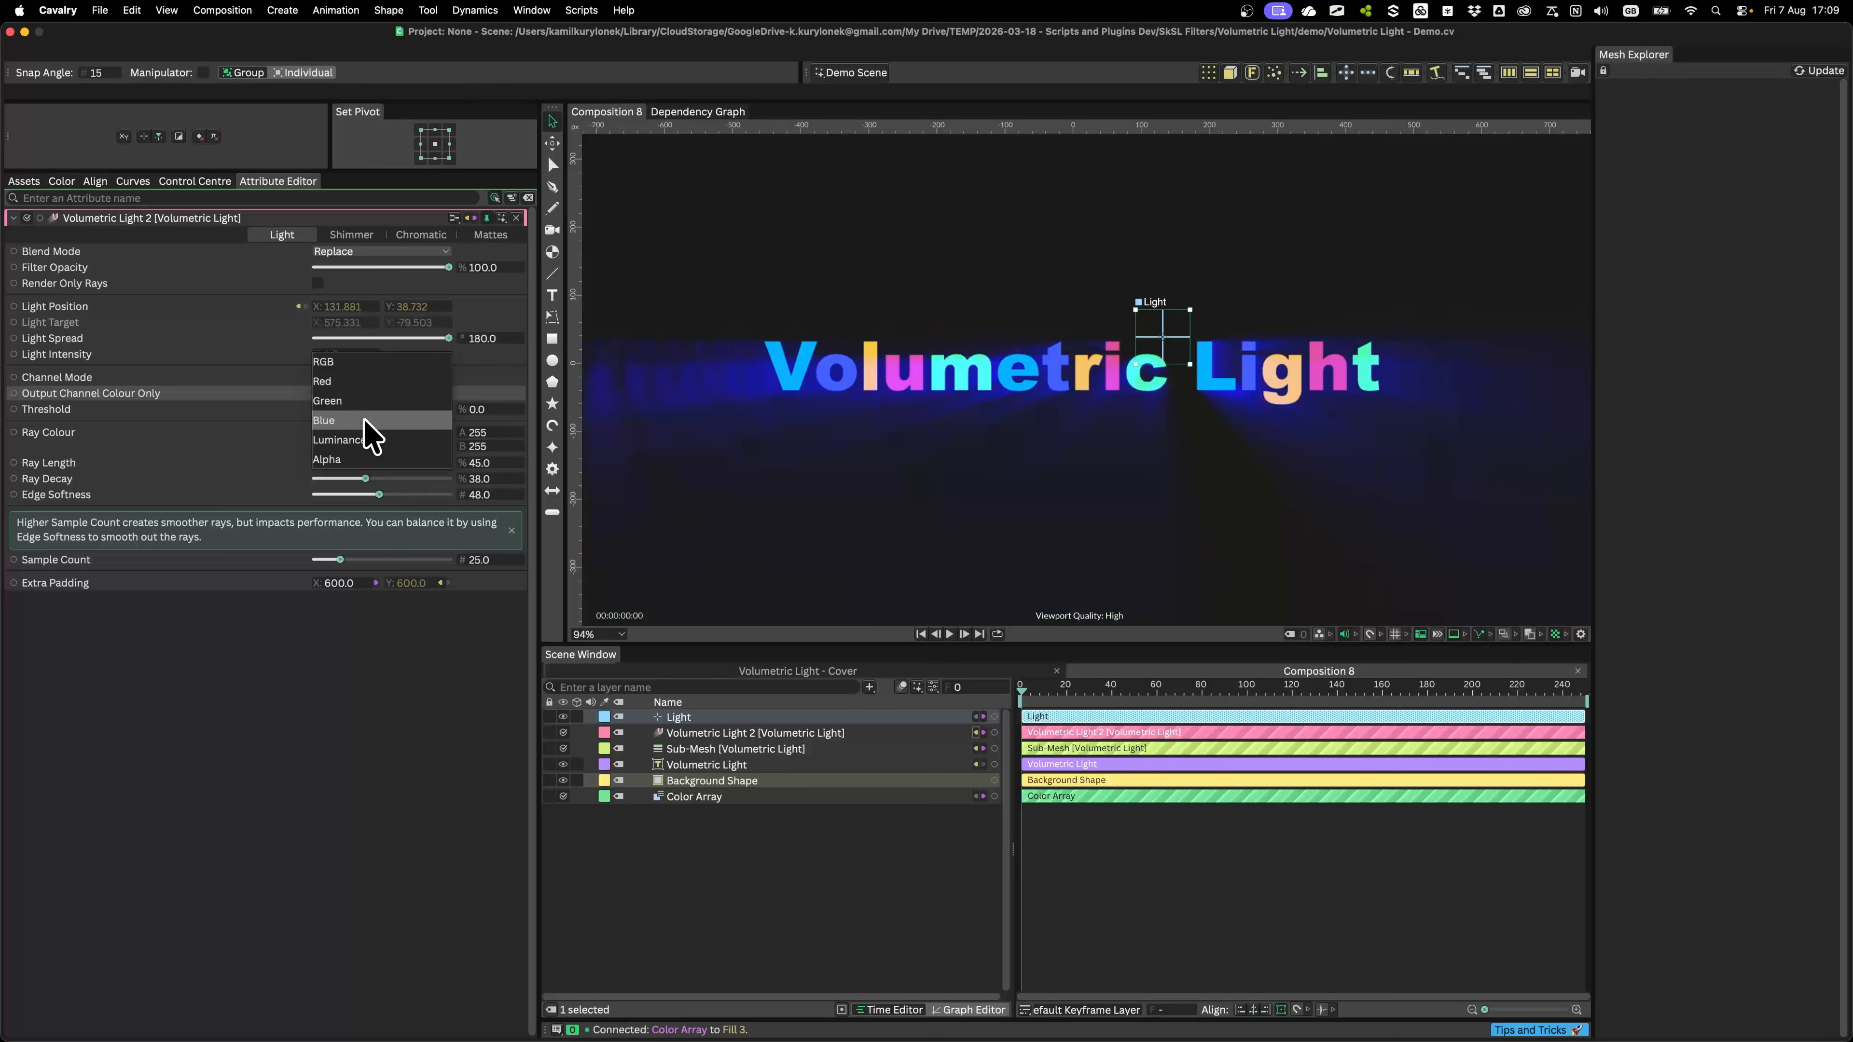
left_click(369, 461)
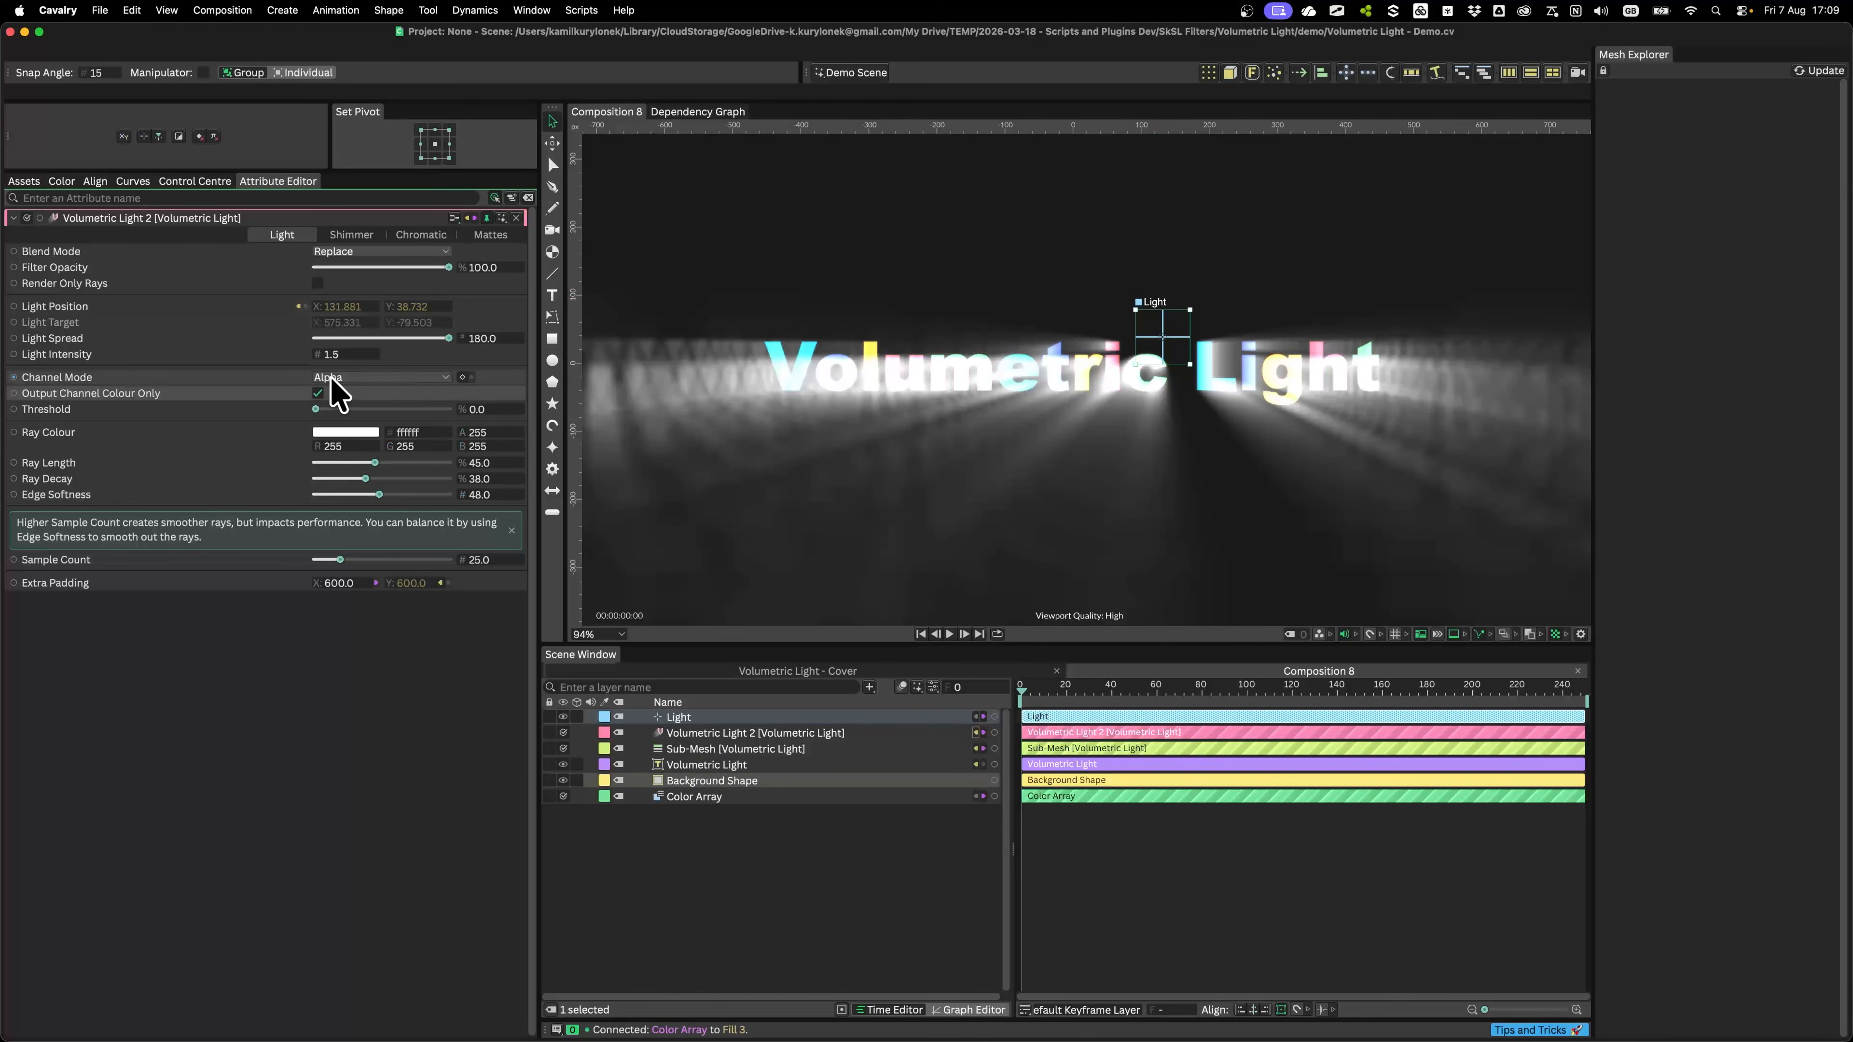
left_click_drag(316, 409, 442, 409)
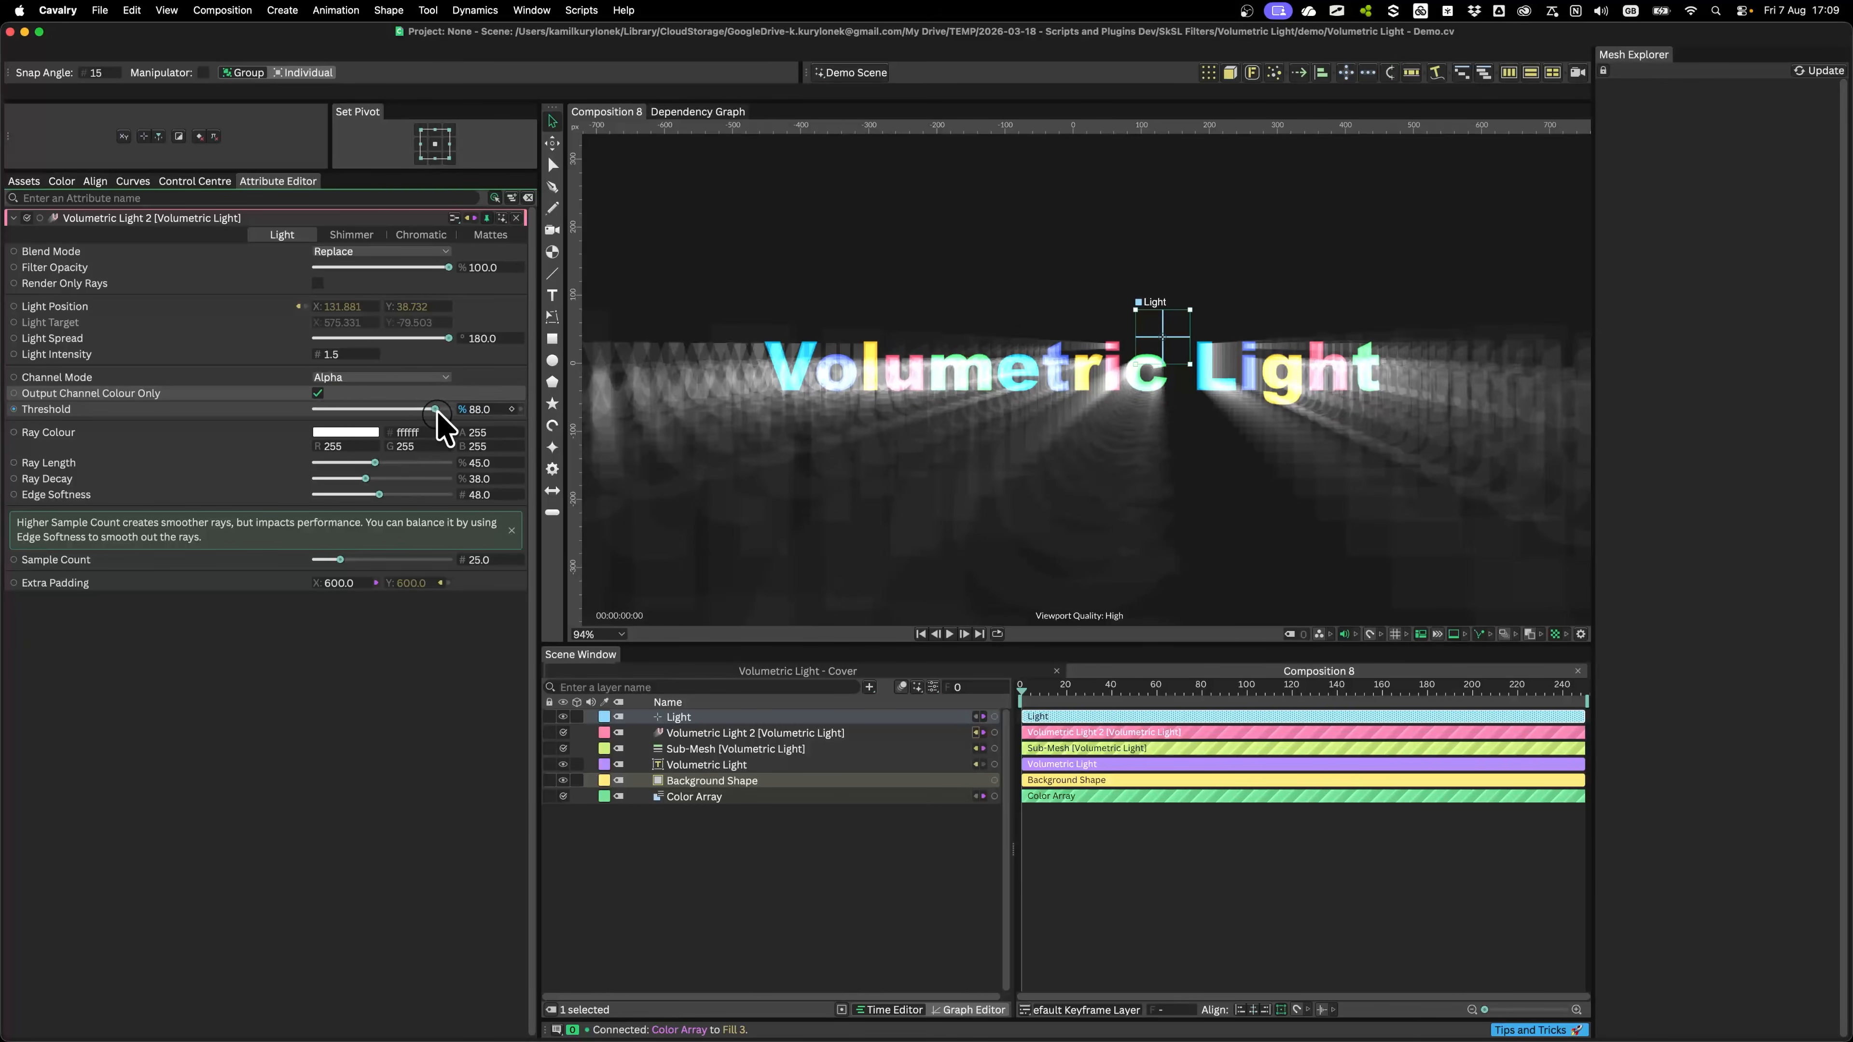
Step: Try the Red Channel Mode, return it to RGB, and lower the Threshold to 61% and finally 0%
left_click(360, 380)
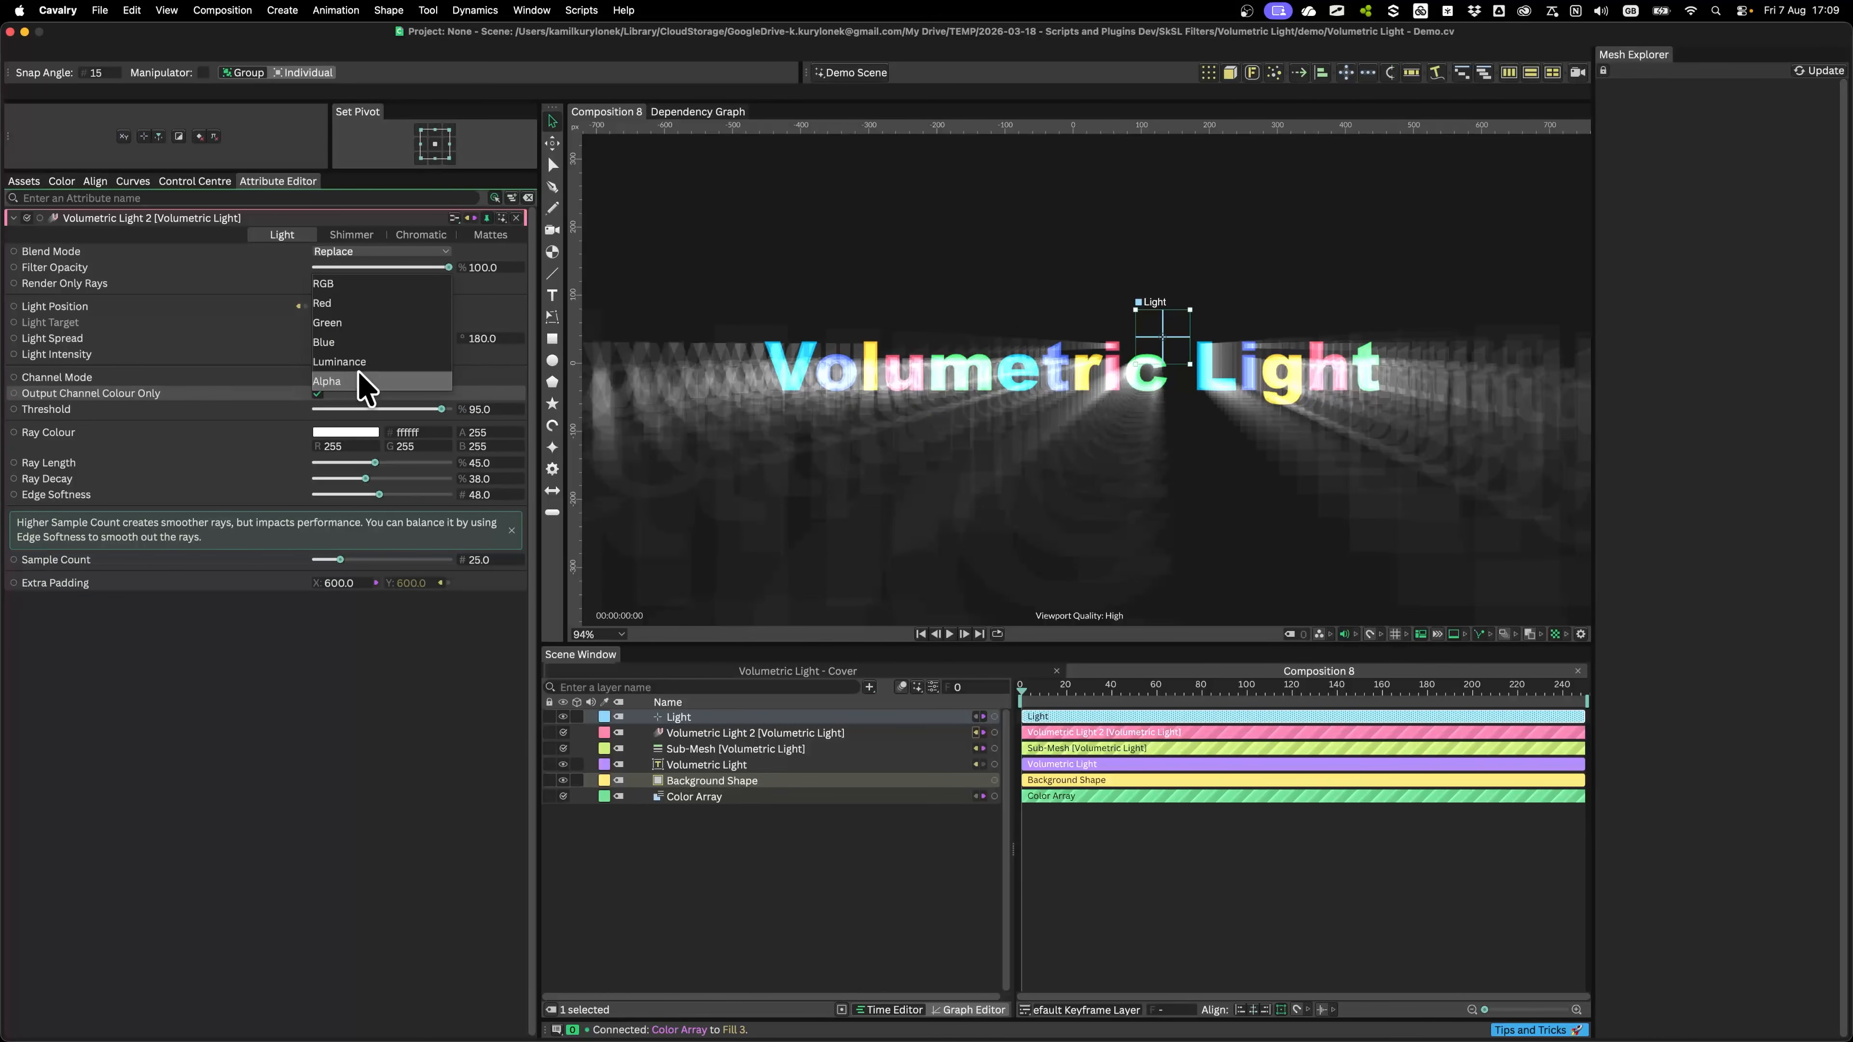
left_click(340, 304)
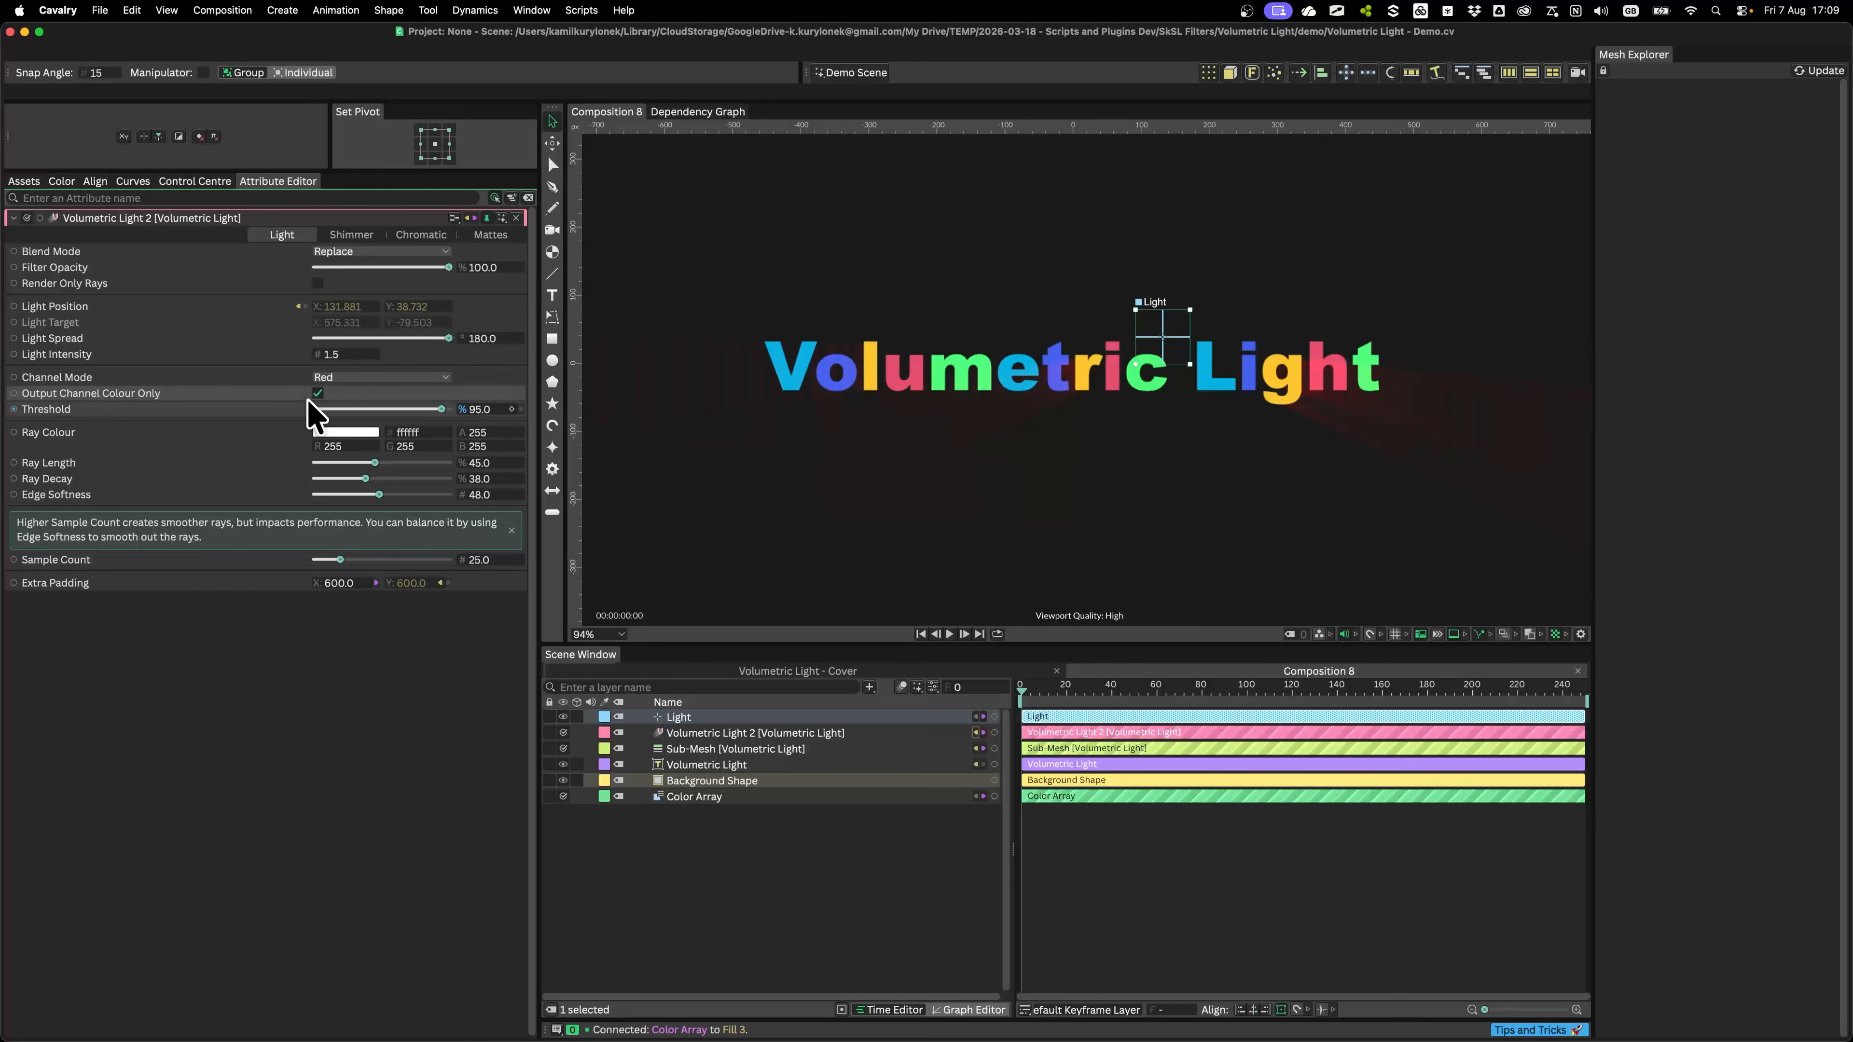
left_click(352, 377)
left_click(355, 365)
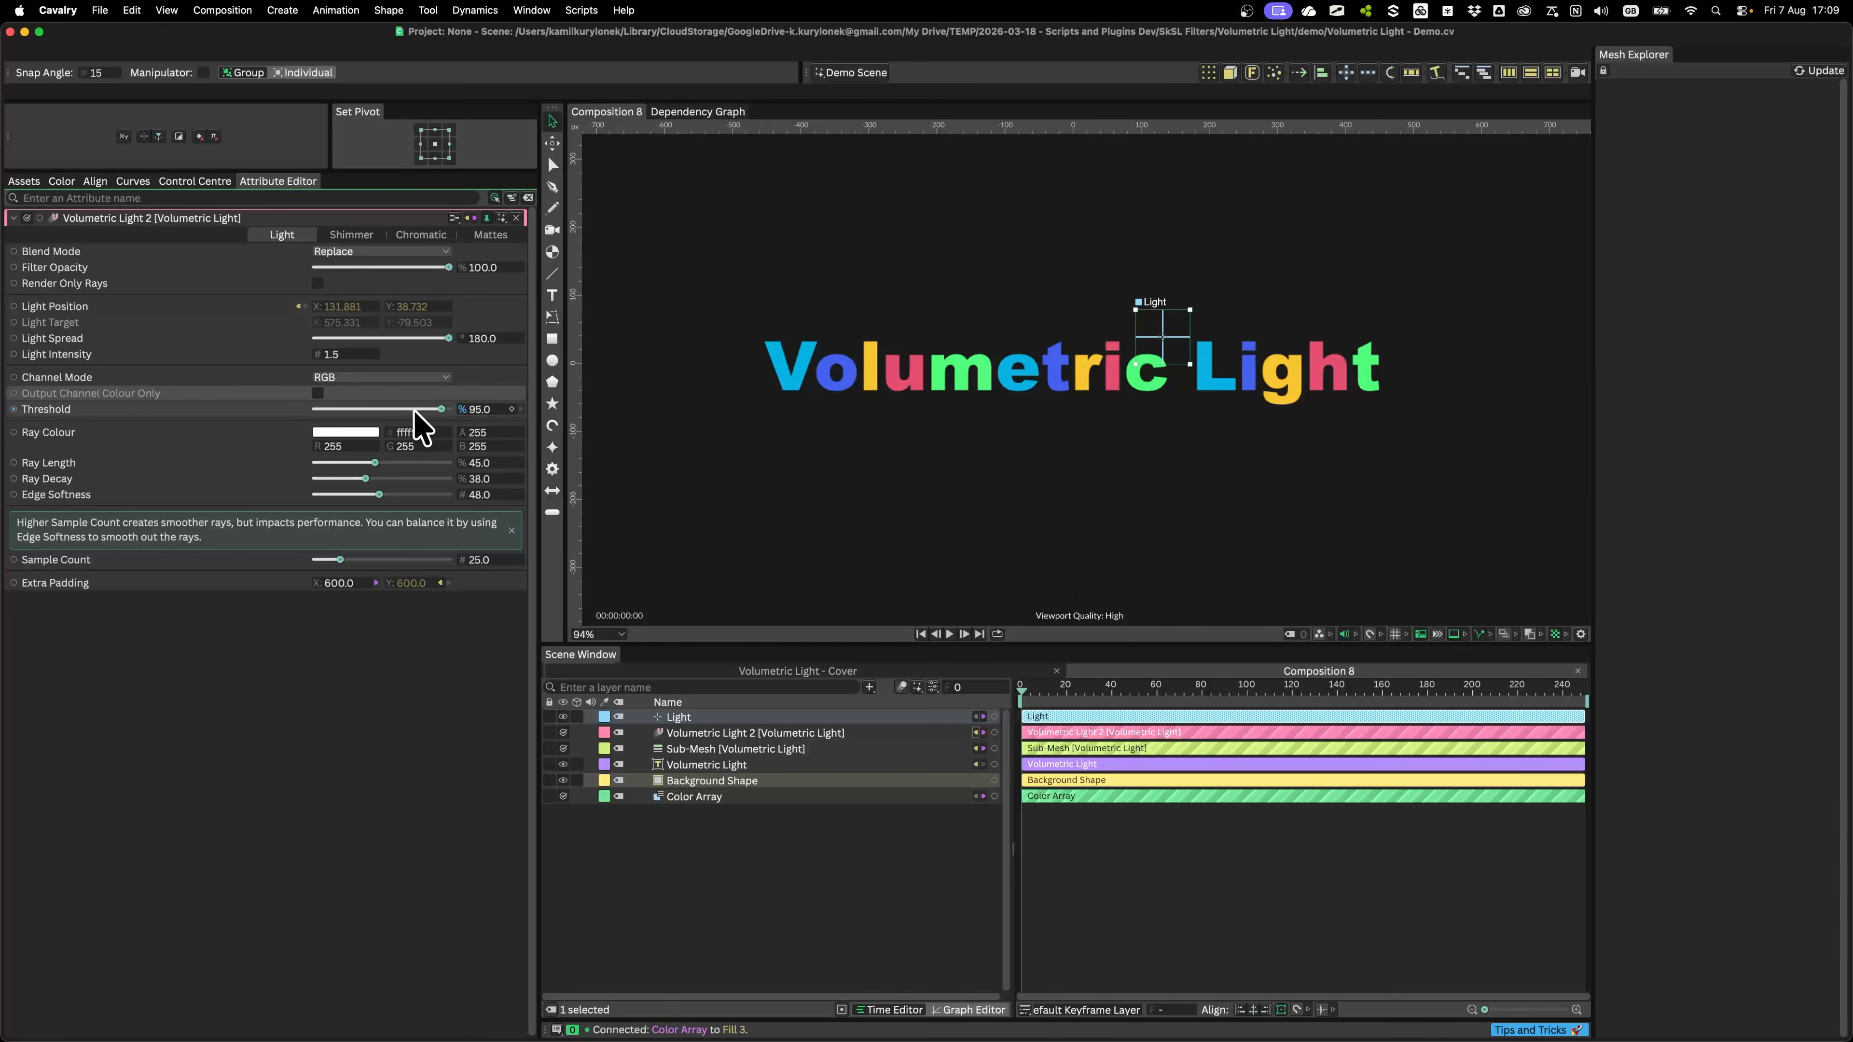
mouse_move(401, 412)
left_mouse_down()
mouse_move(350, 409)
mouse_move(396, 410)
left_mouse_up()
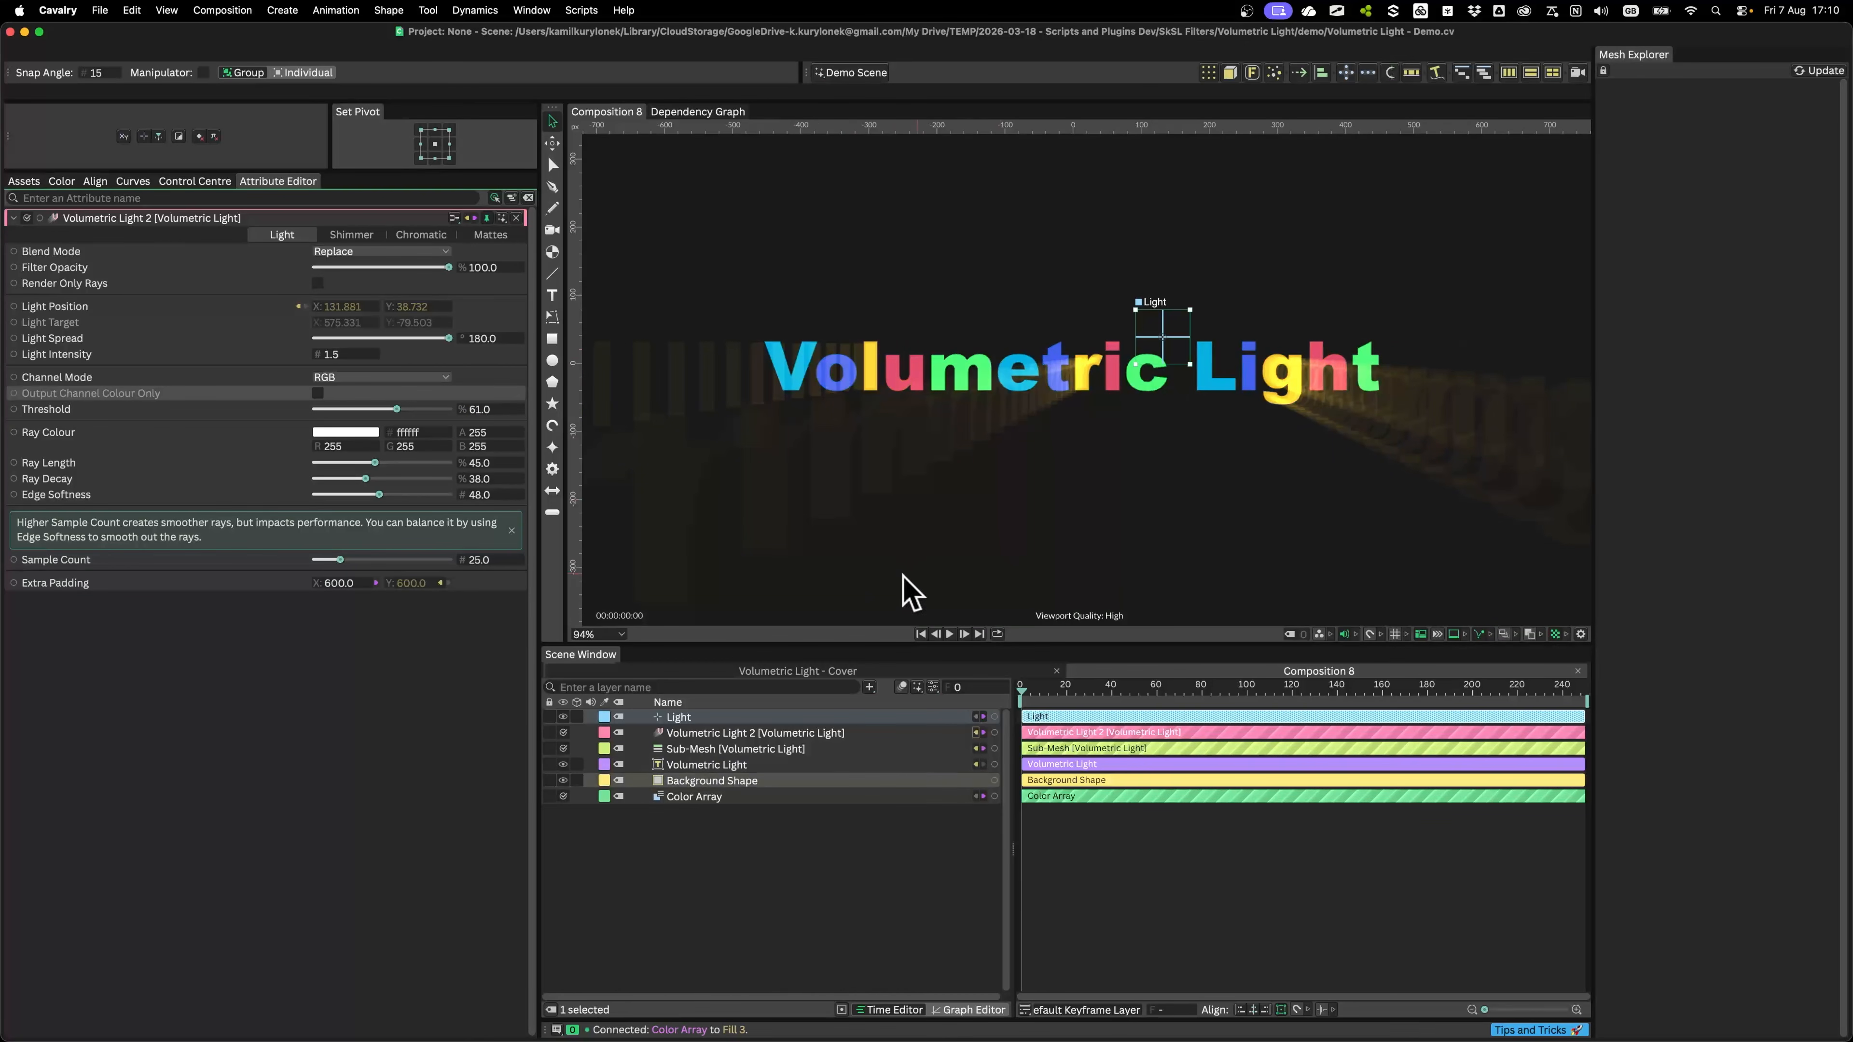
left_click_drag(396, 410, 306, 413)
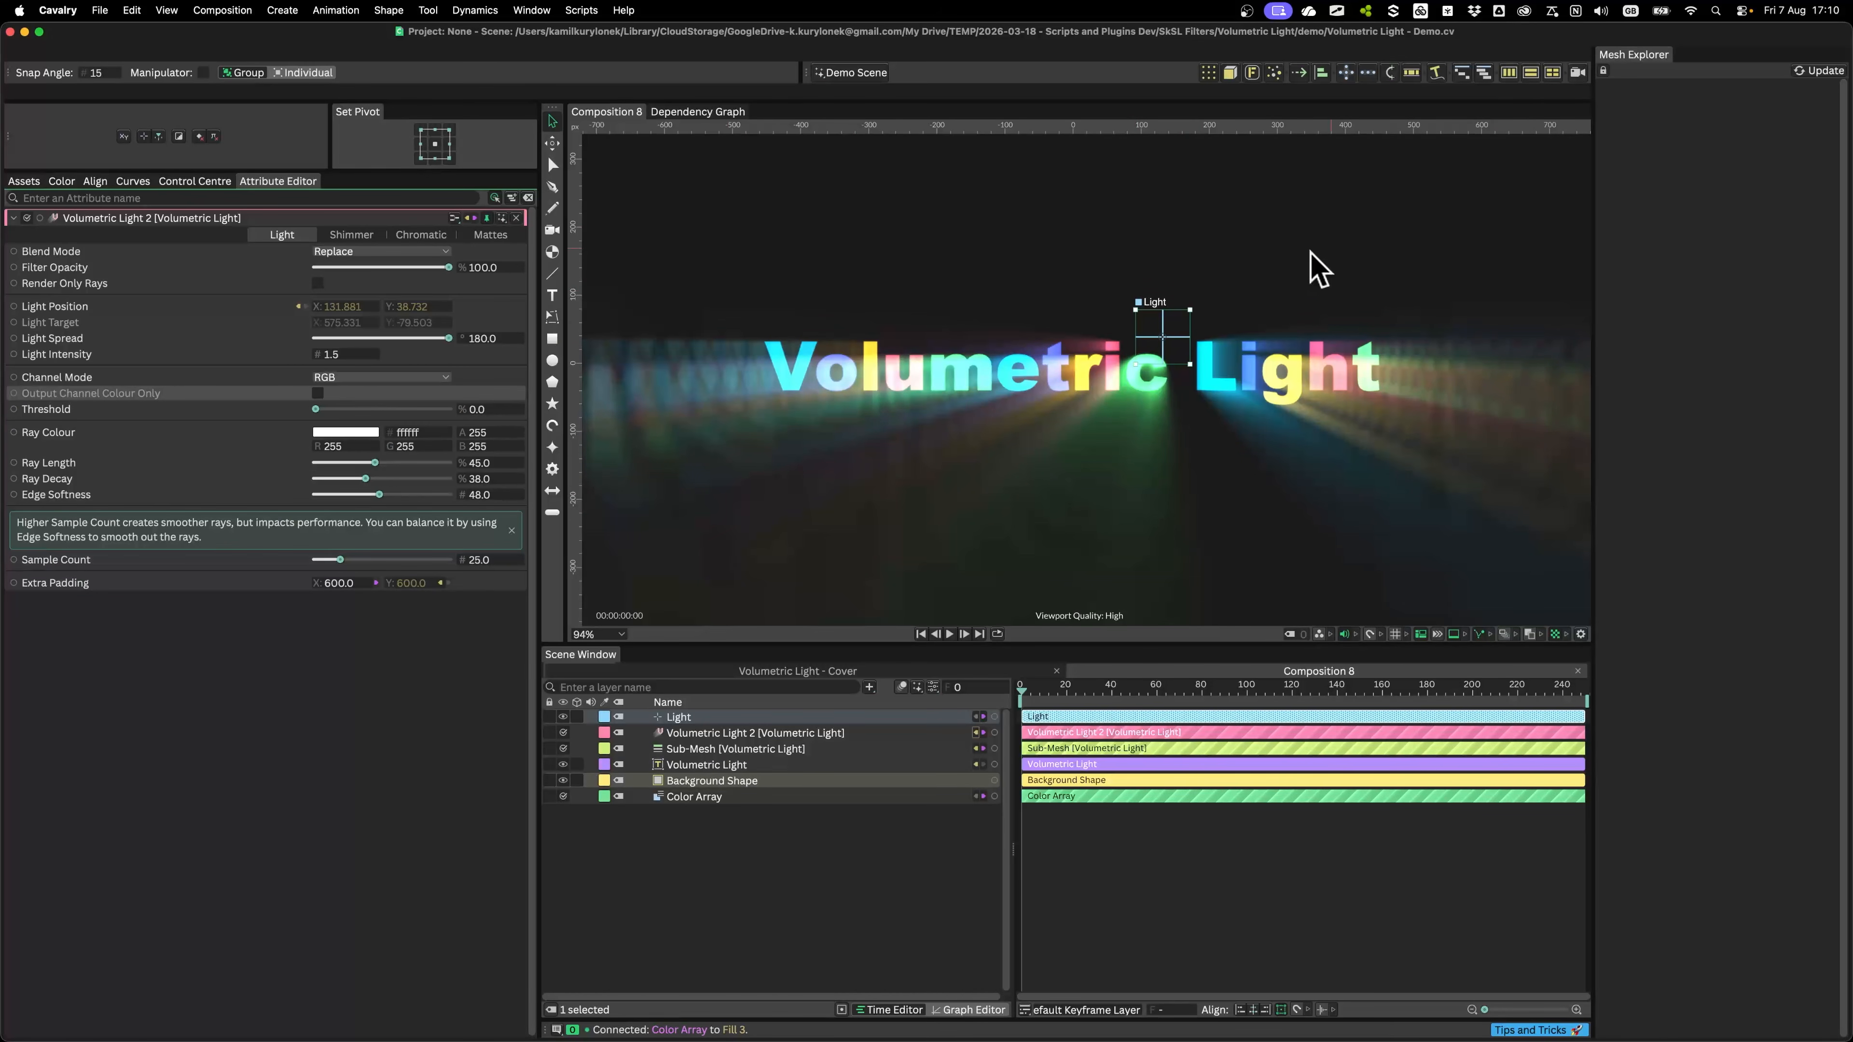
Step: Move the Light Null to about X 100, Y 39 and play the animation with Shimmer disabled
mouse_move(1154, 333)
left_mouse_down()
mouse_move(1178, 359)
mouse_move(1032, 395)
mouse_move(1144, 343)
left_mouse_up()
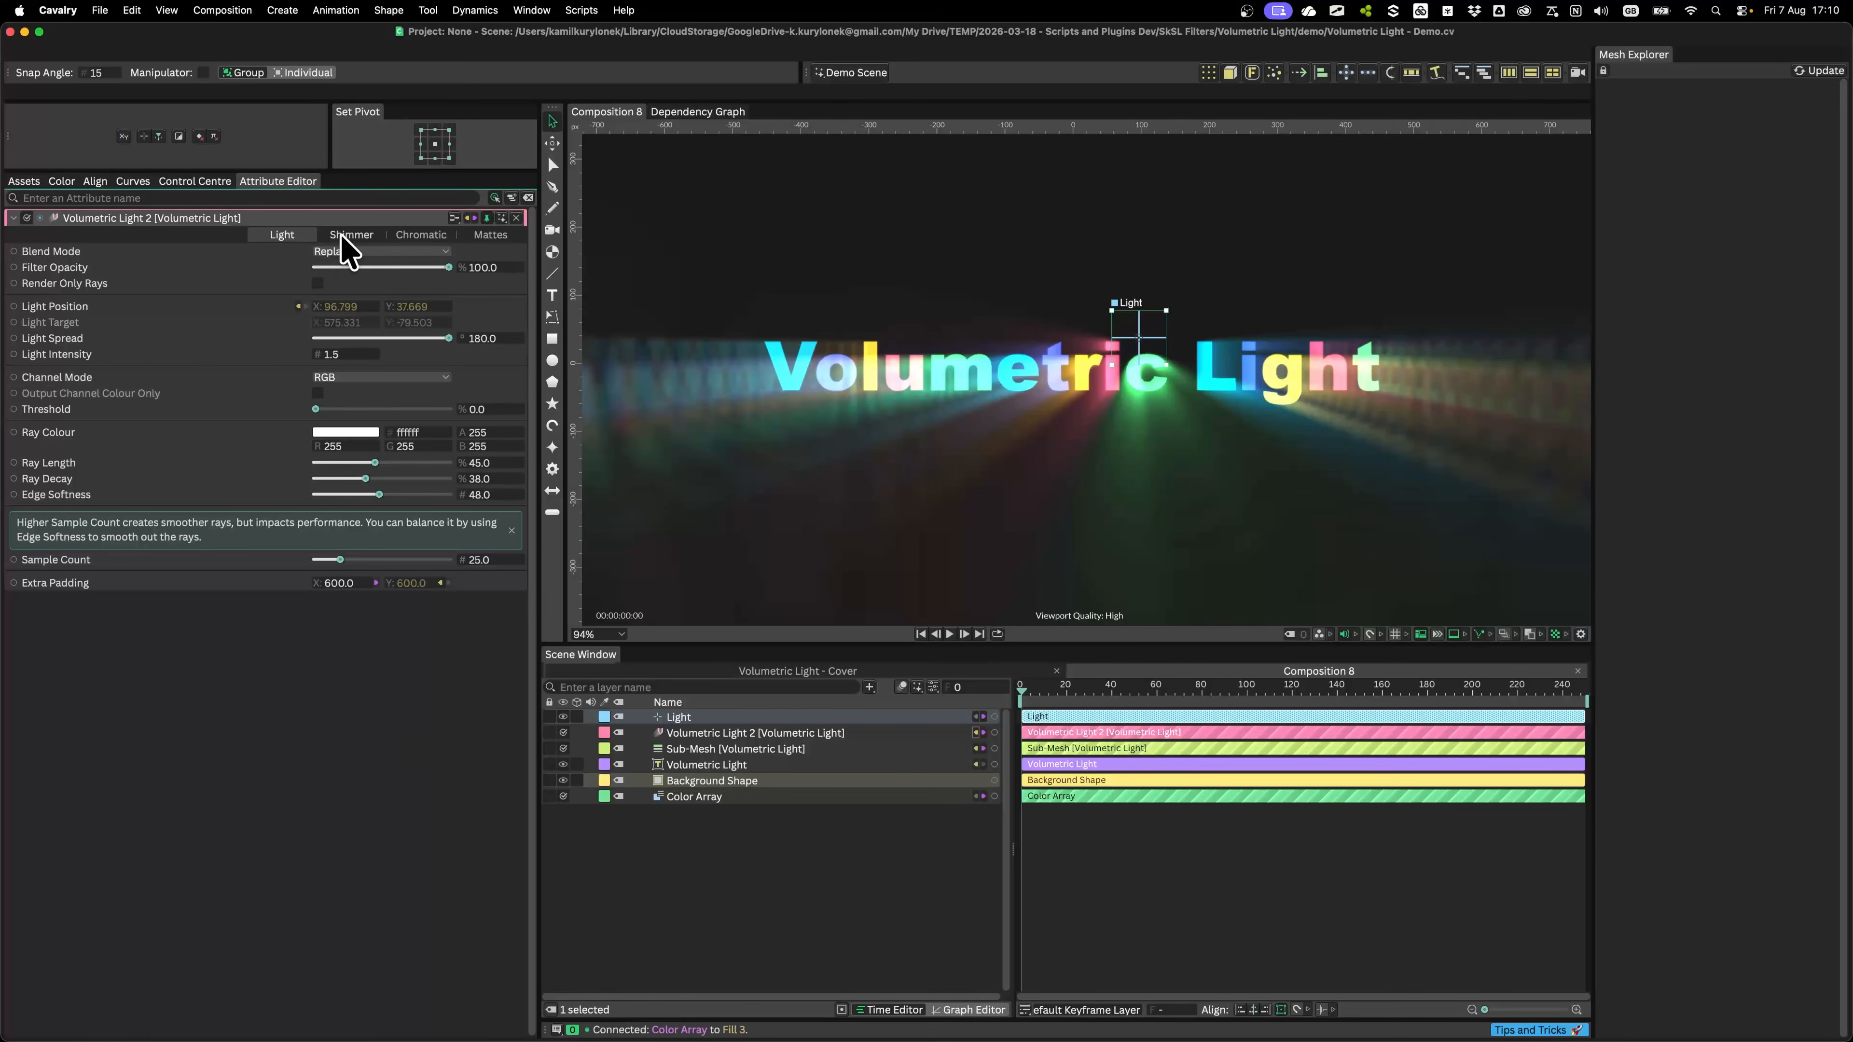
left_click(343, 237)
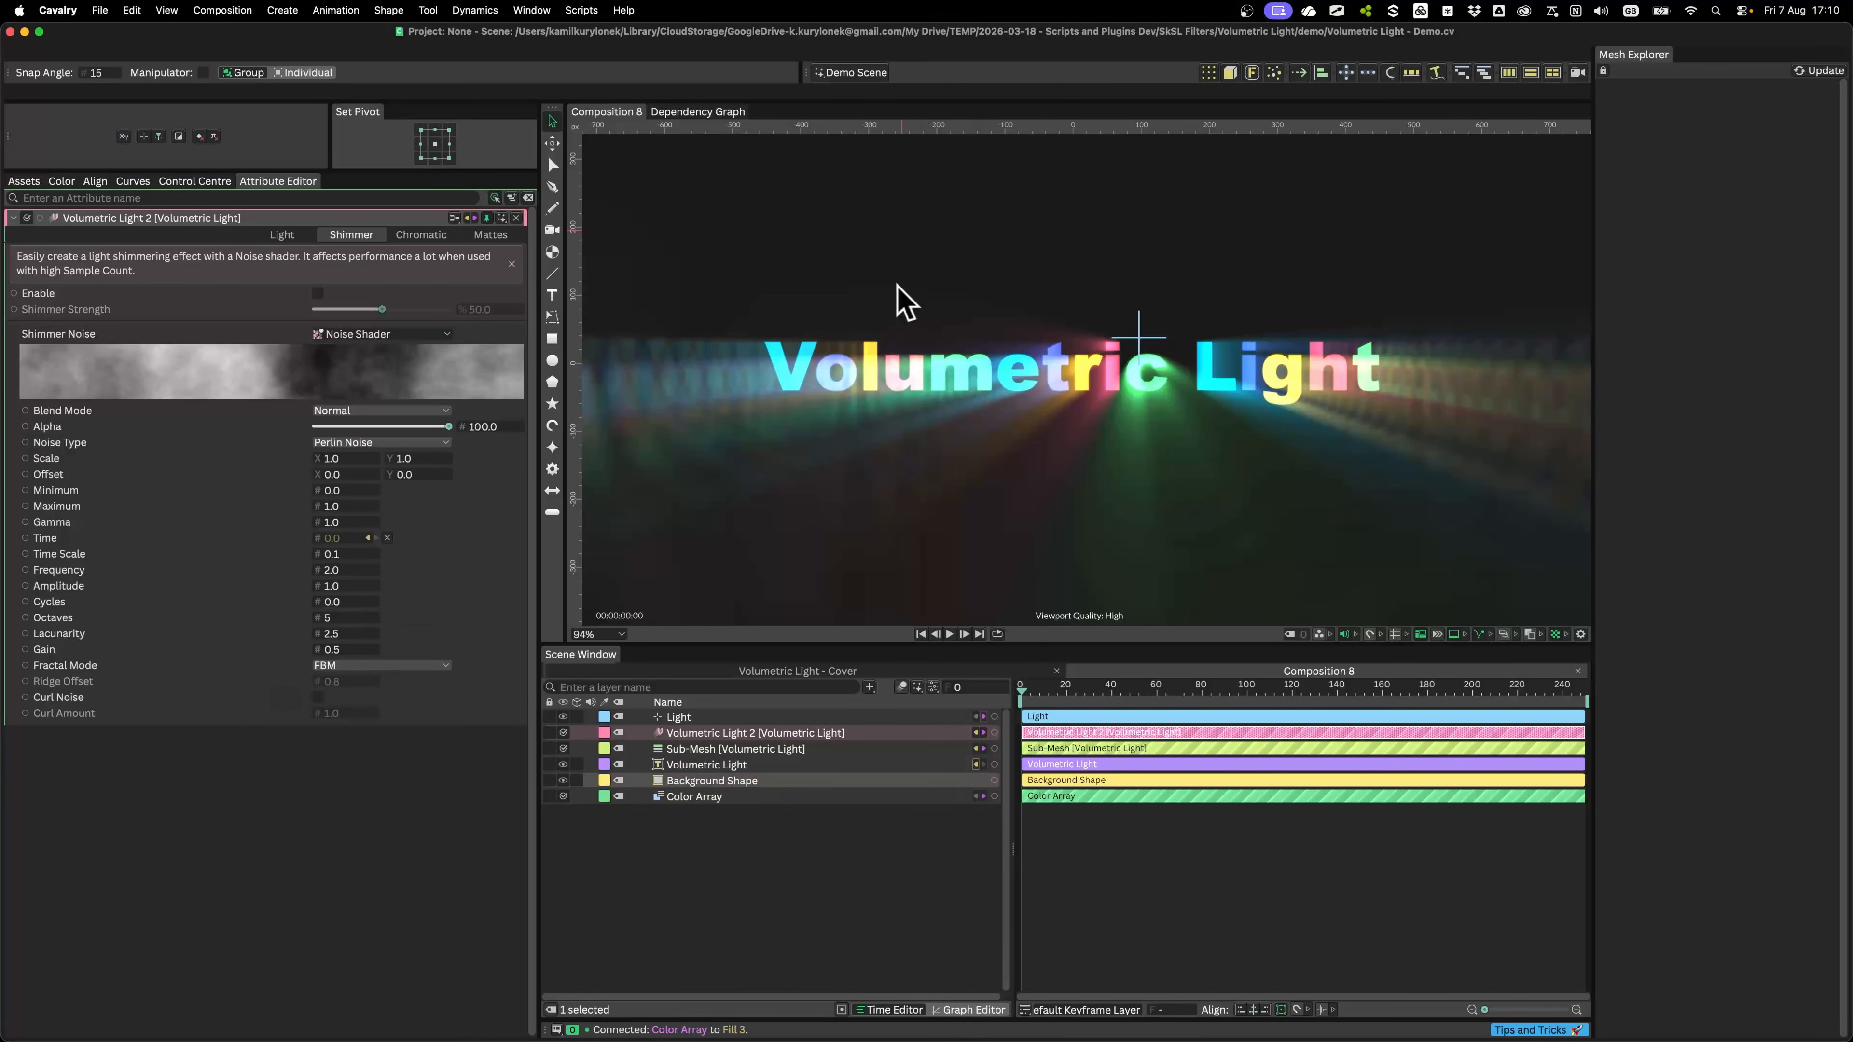
key("space")
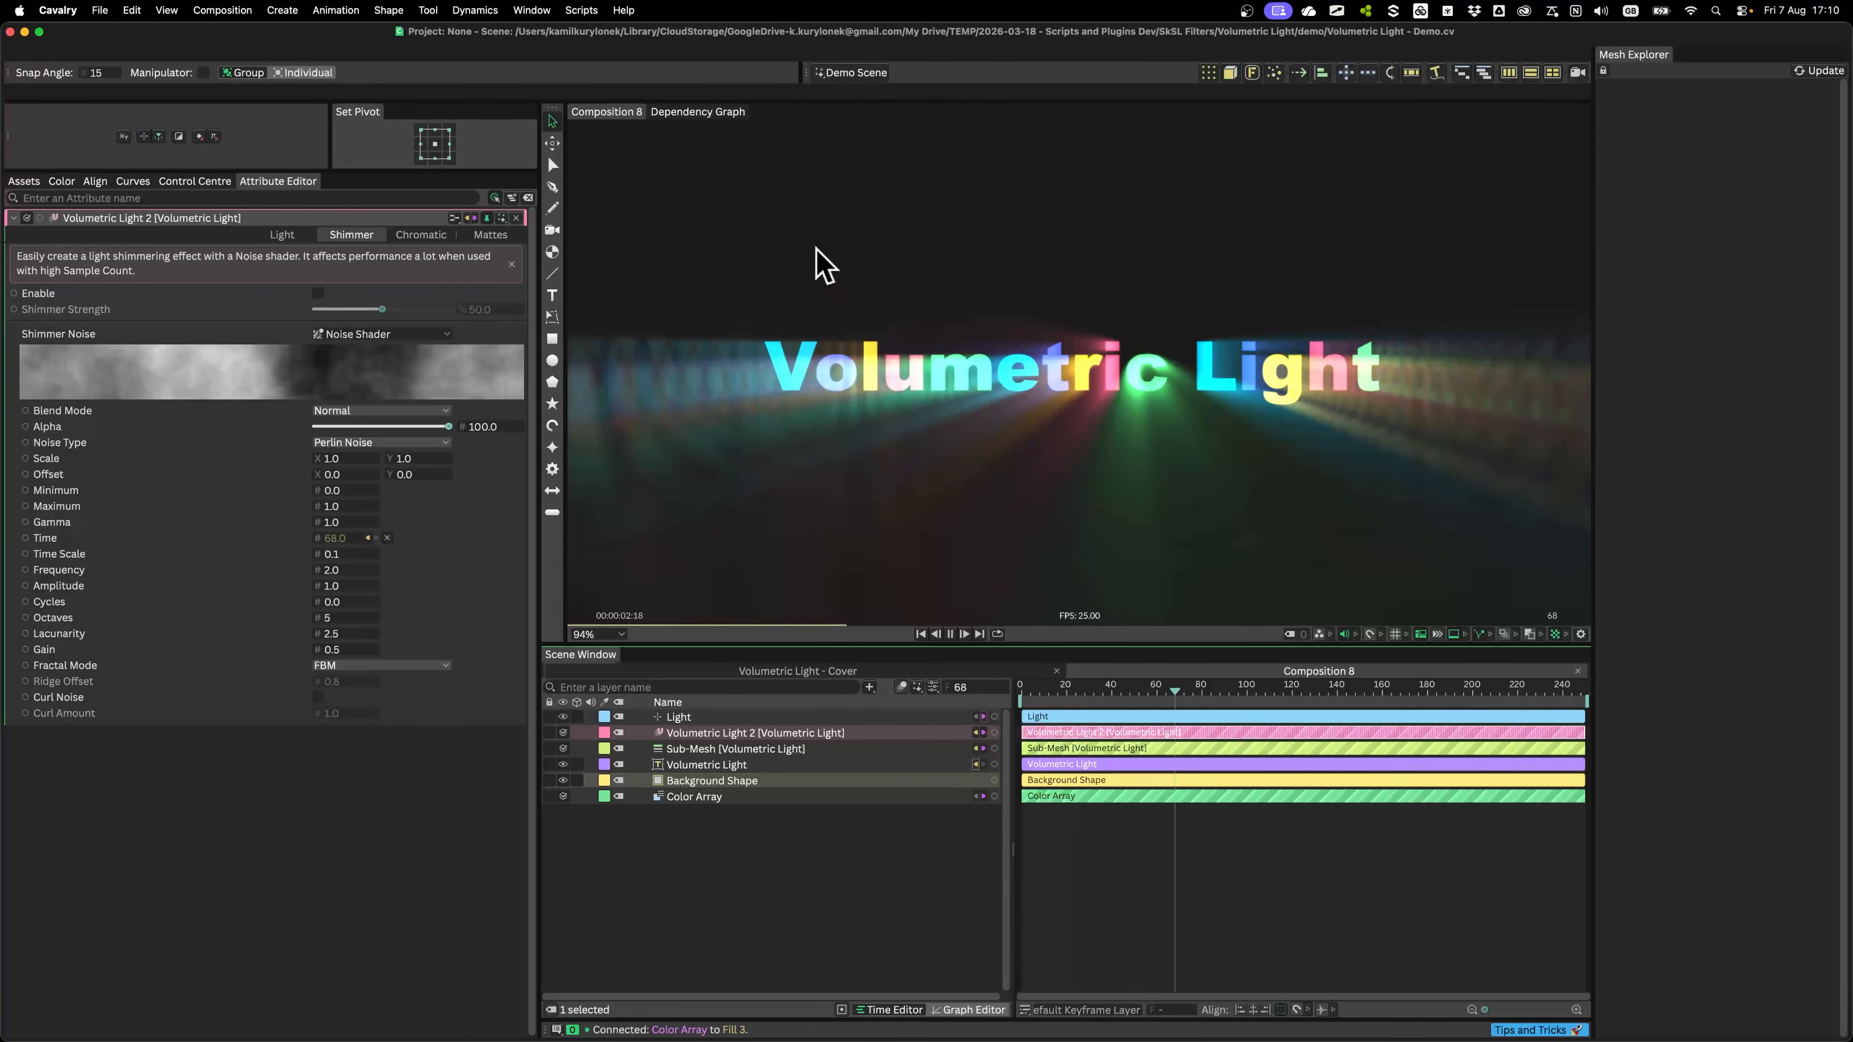
key("space")
left_click(678, 718, "shift")
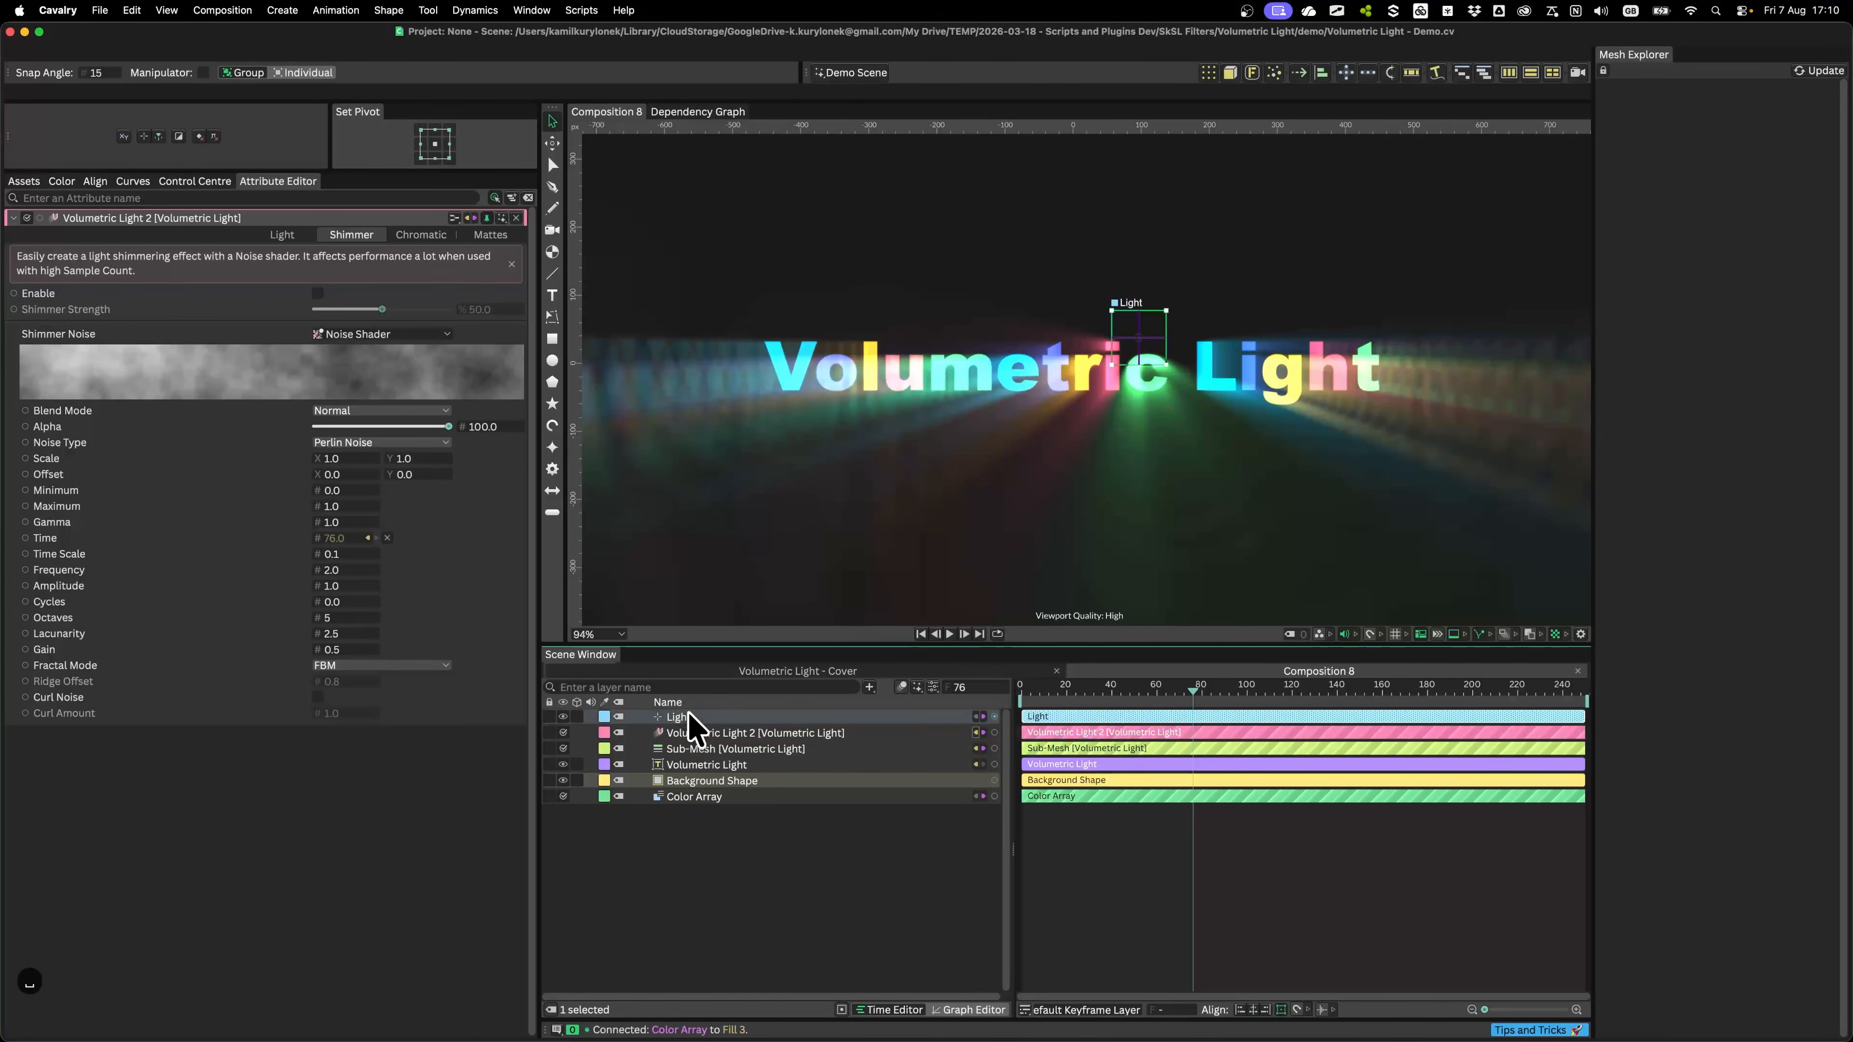
left_click_drag(1147, 323, 1150, 319)
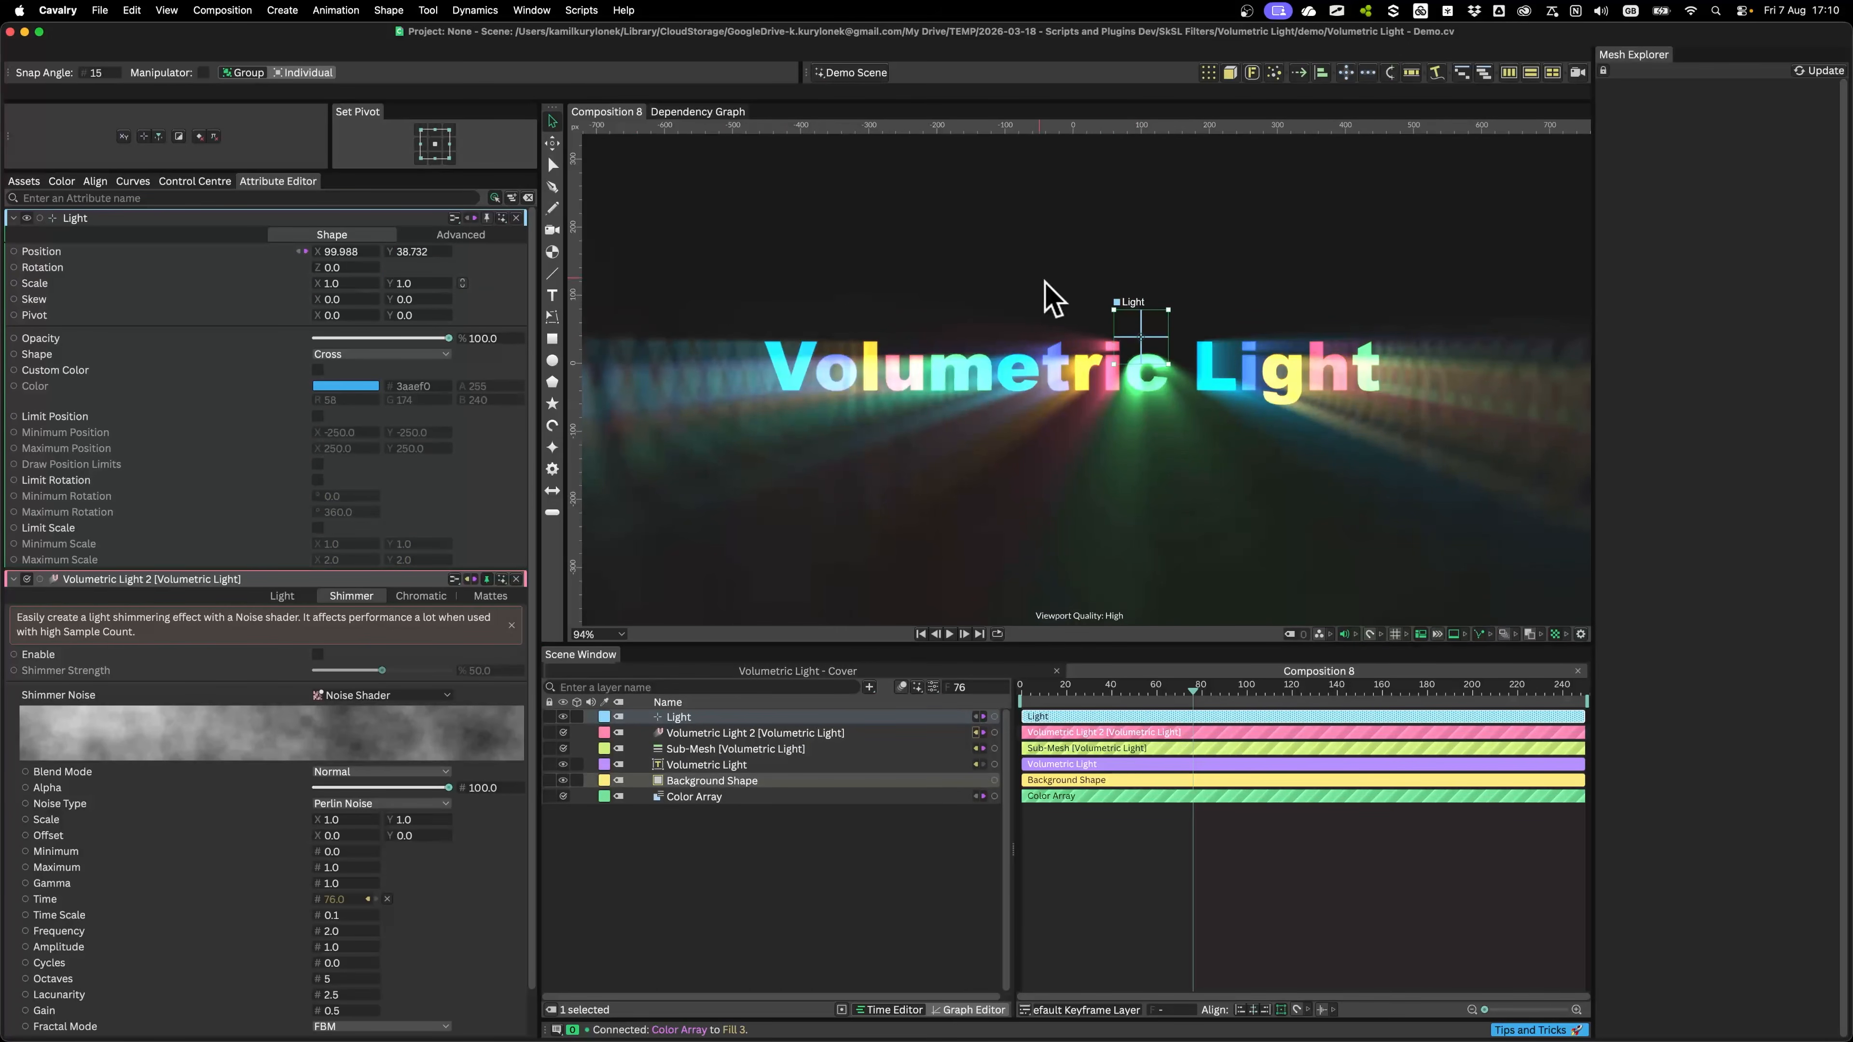
Step: Enable Shimmer on the Volumetric Light filter and play the animation to preview it
left_click(709, 731)
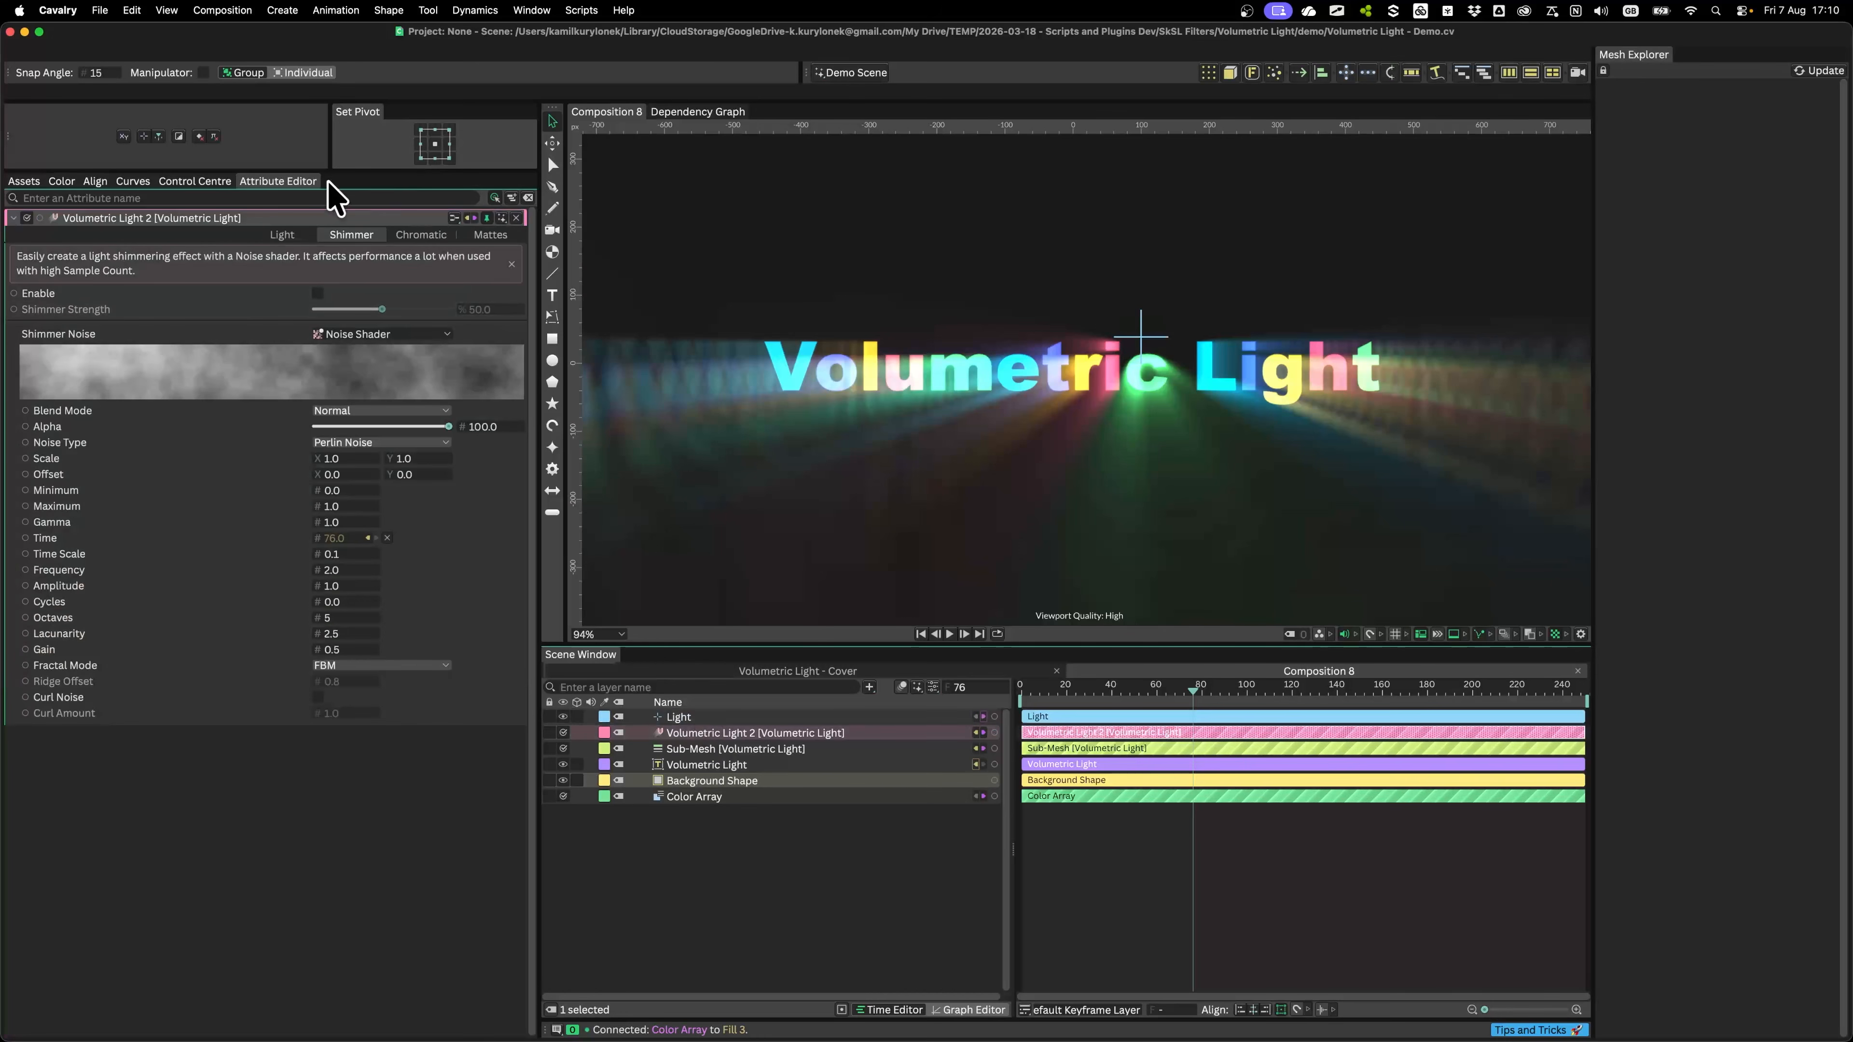
left_click(318, 293)
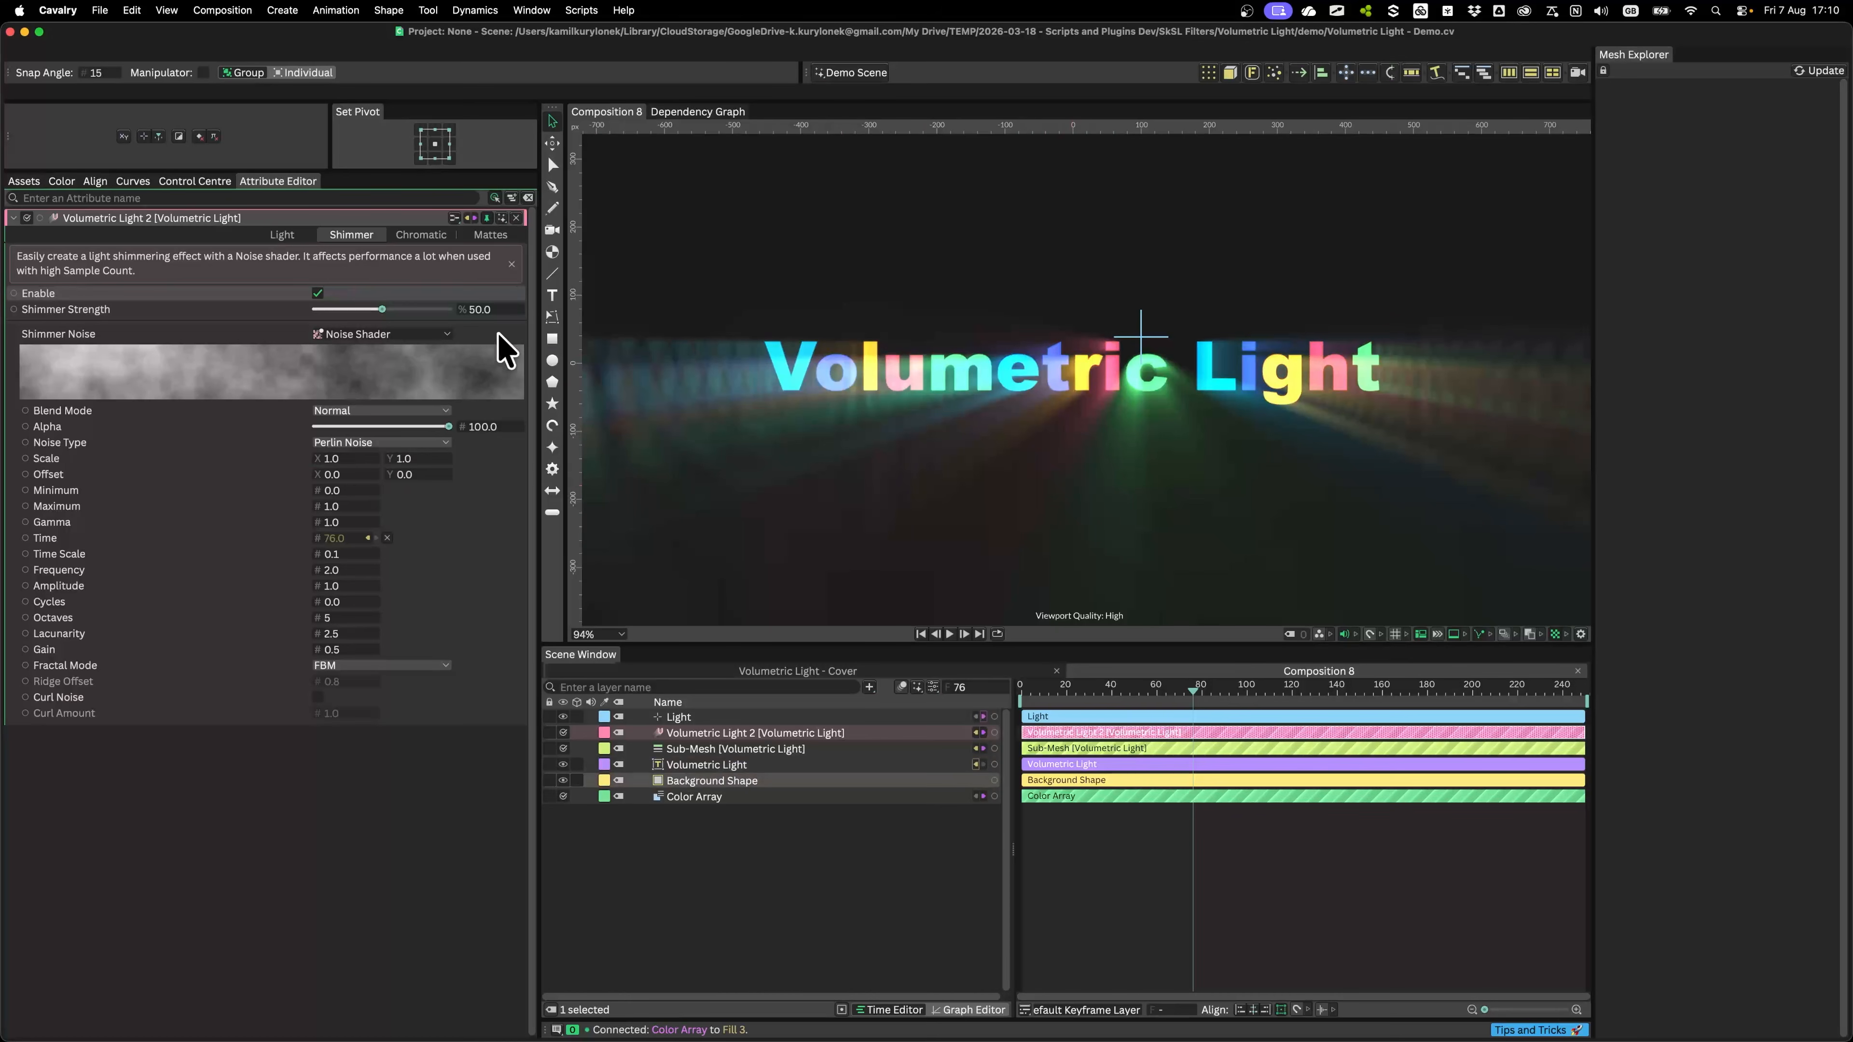
key("space")
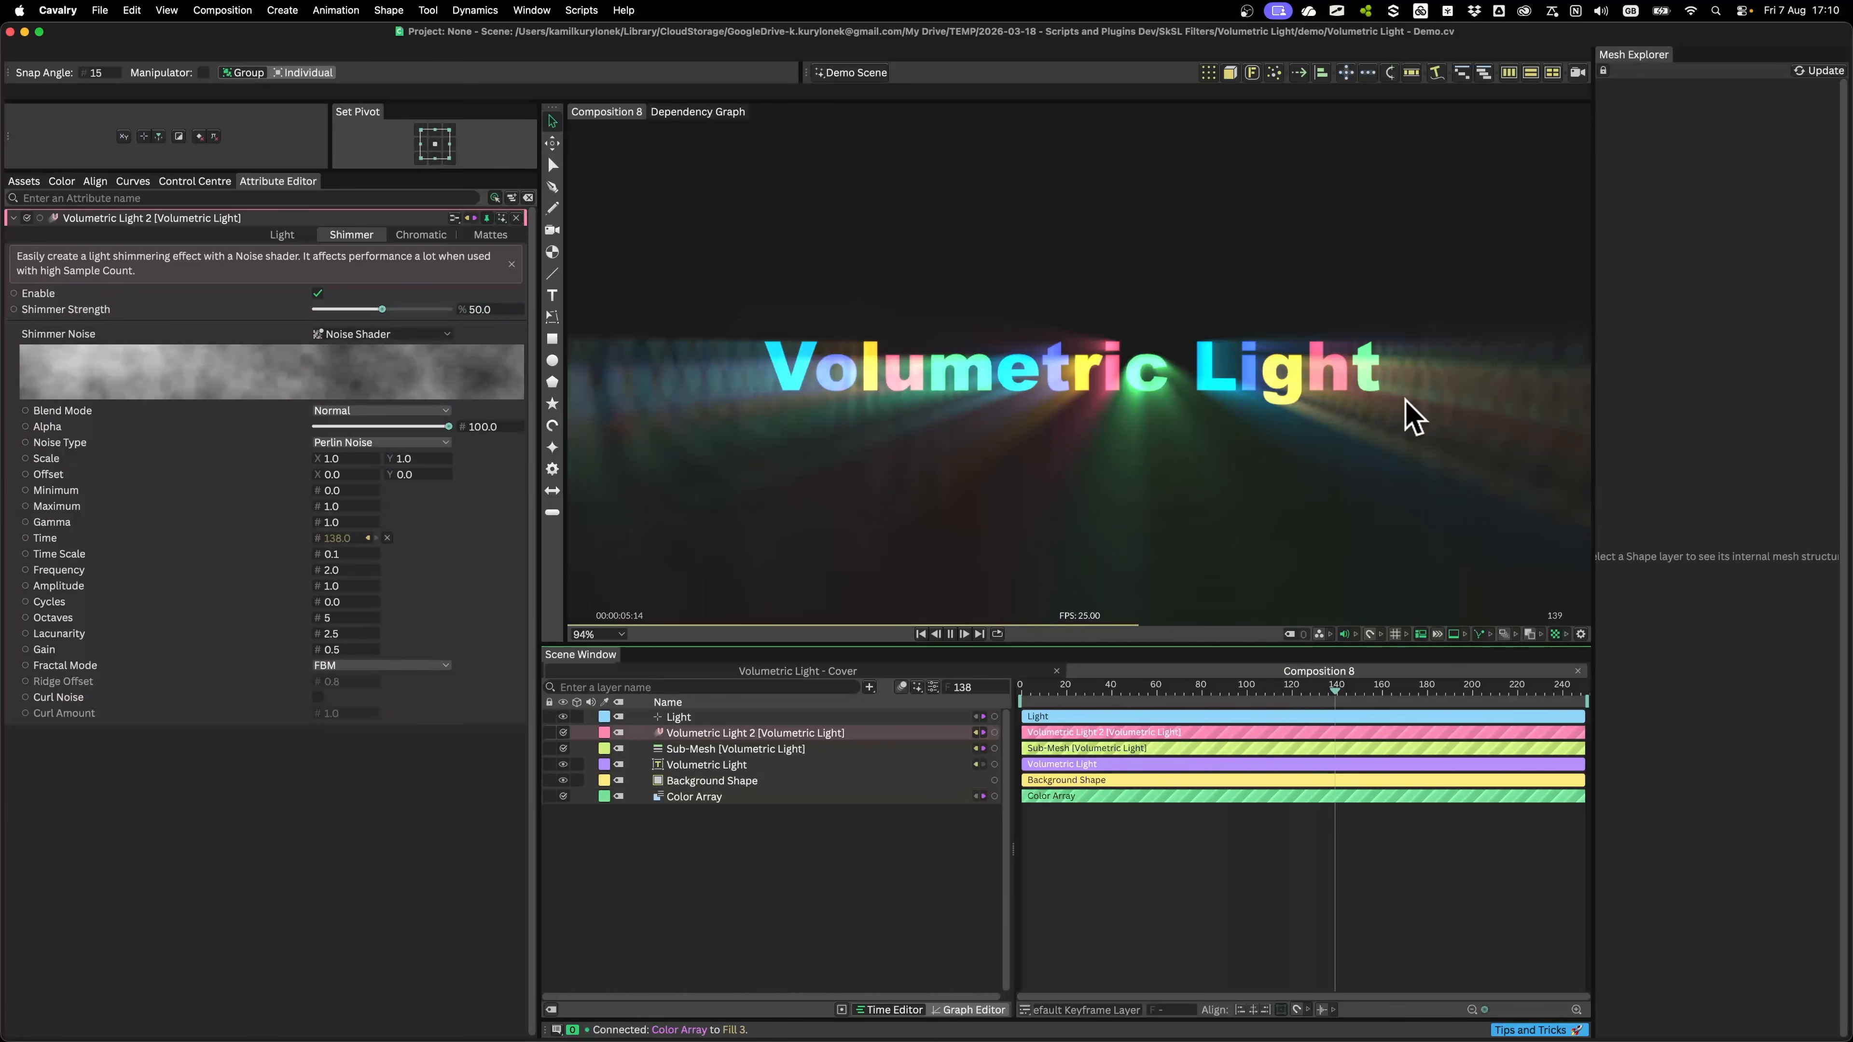
key("space")
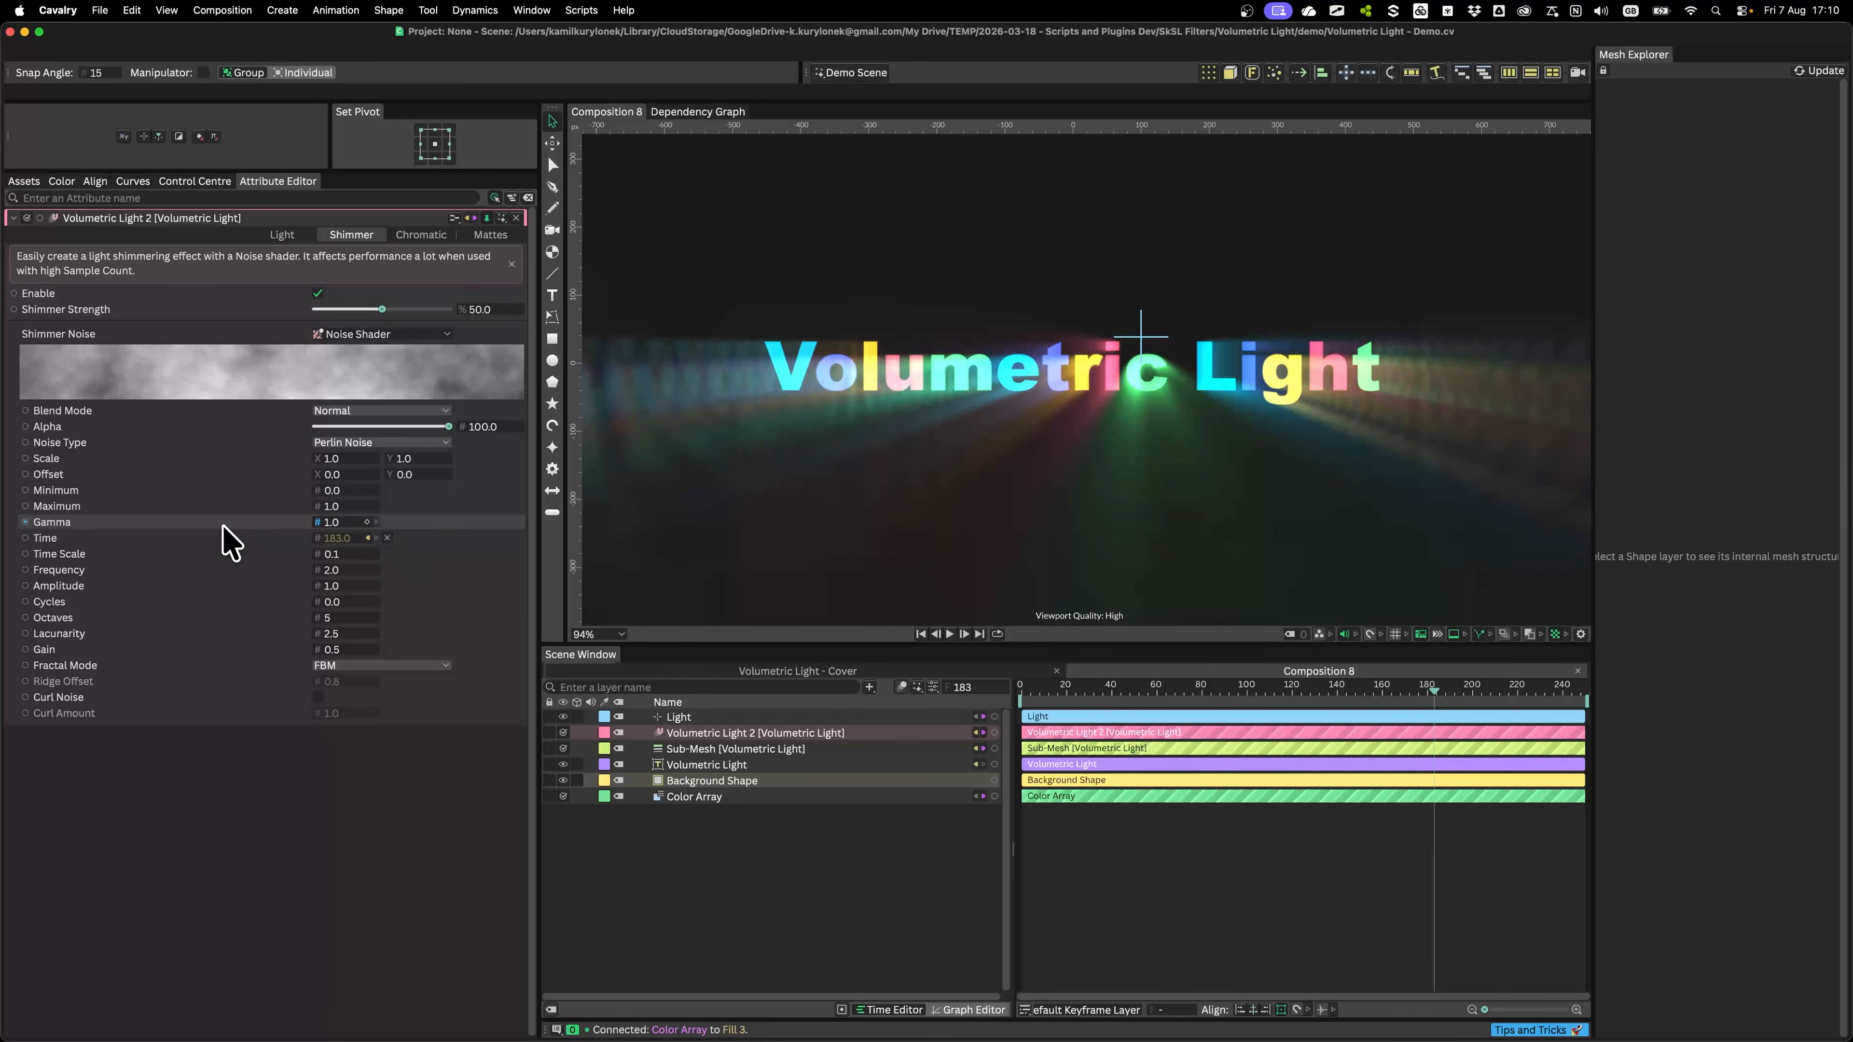
Step: Set the Shimmer noise's Minimum to -1.07, Maximum to 2.19 and Time Scale to 1, and preview the animation
left_click_drag(352, 520, 265, 505)
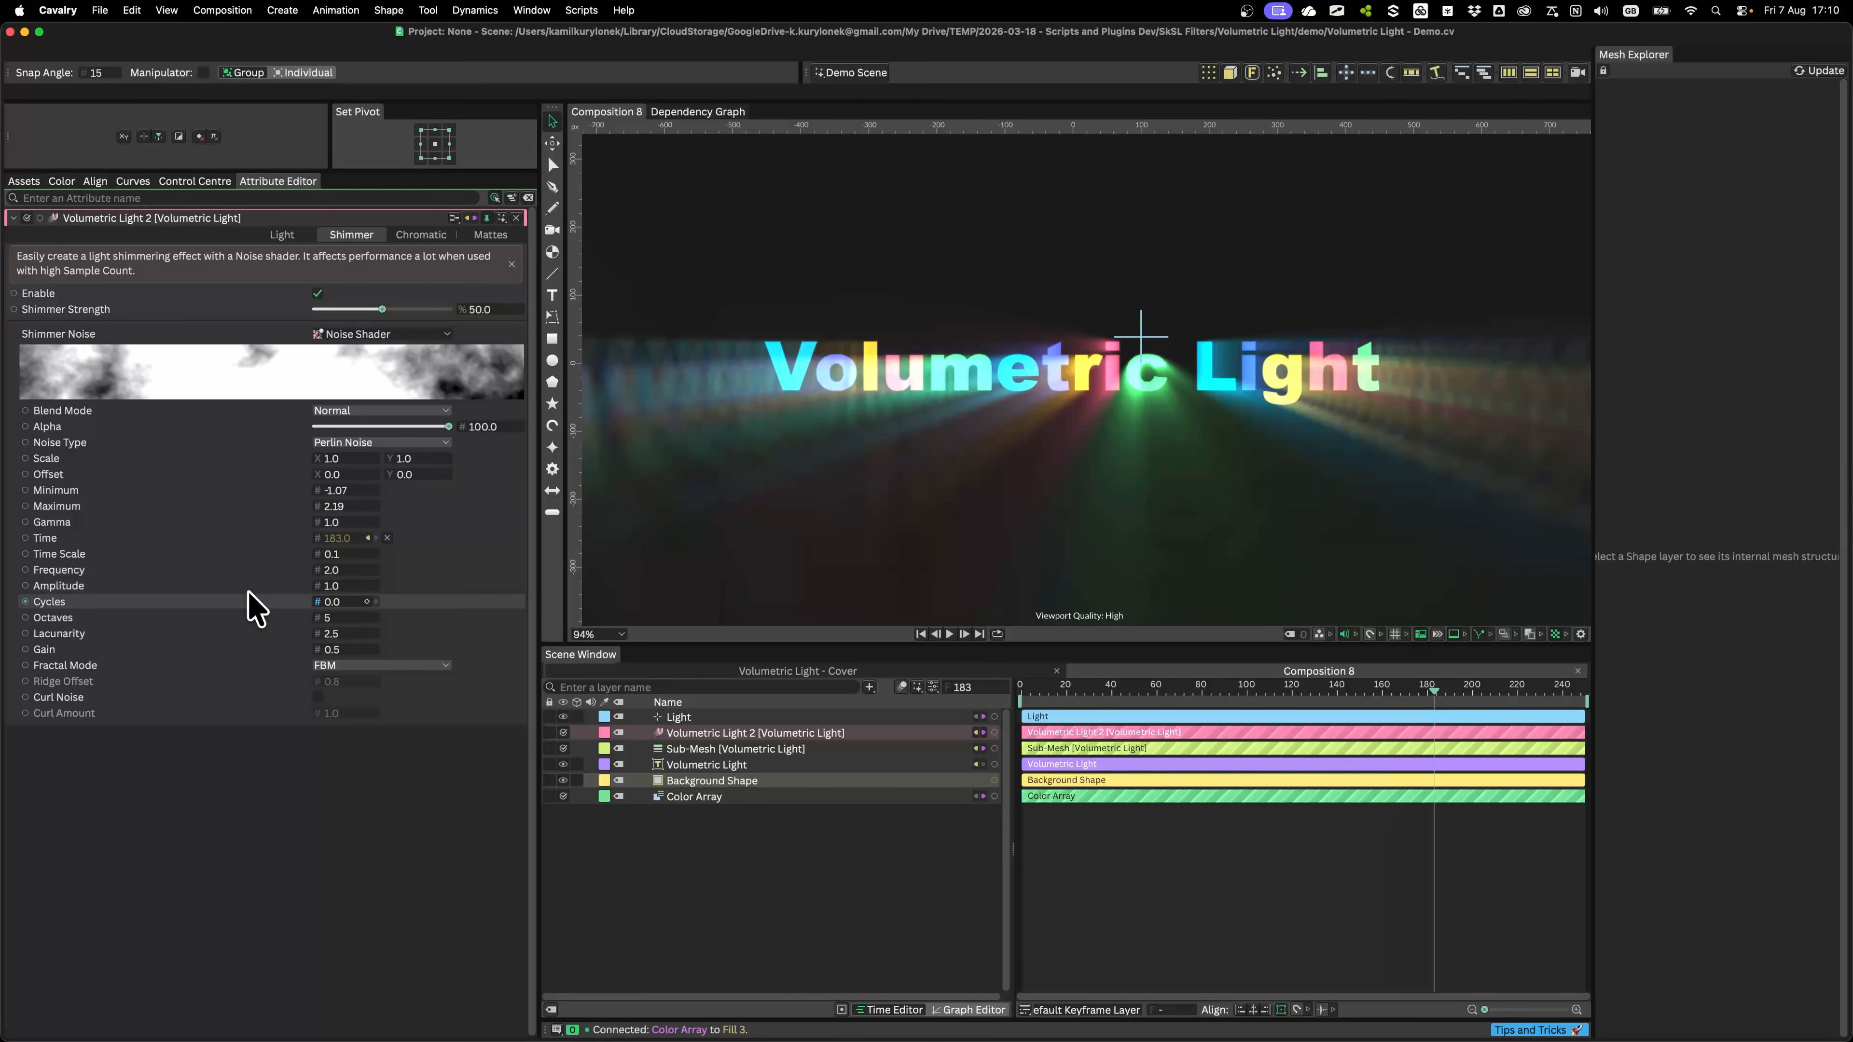
left_click(337, 553)
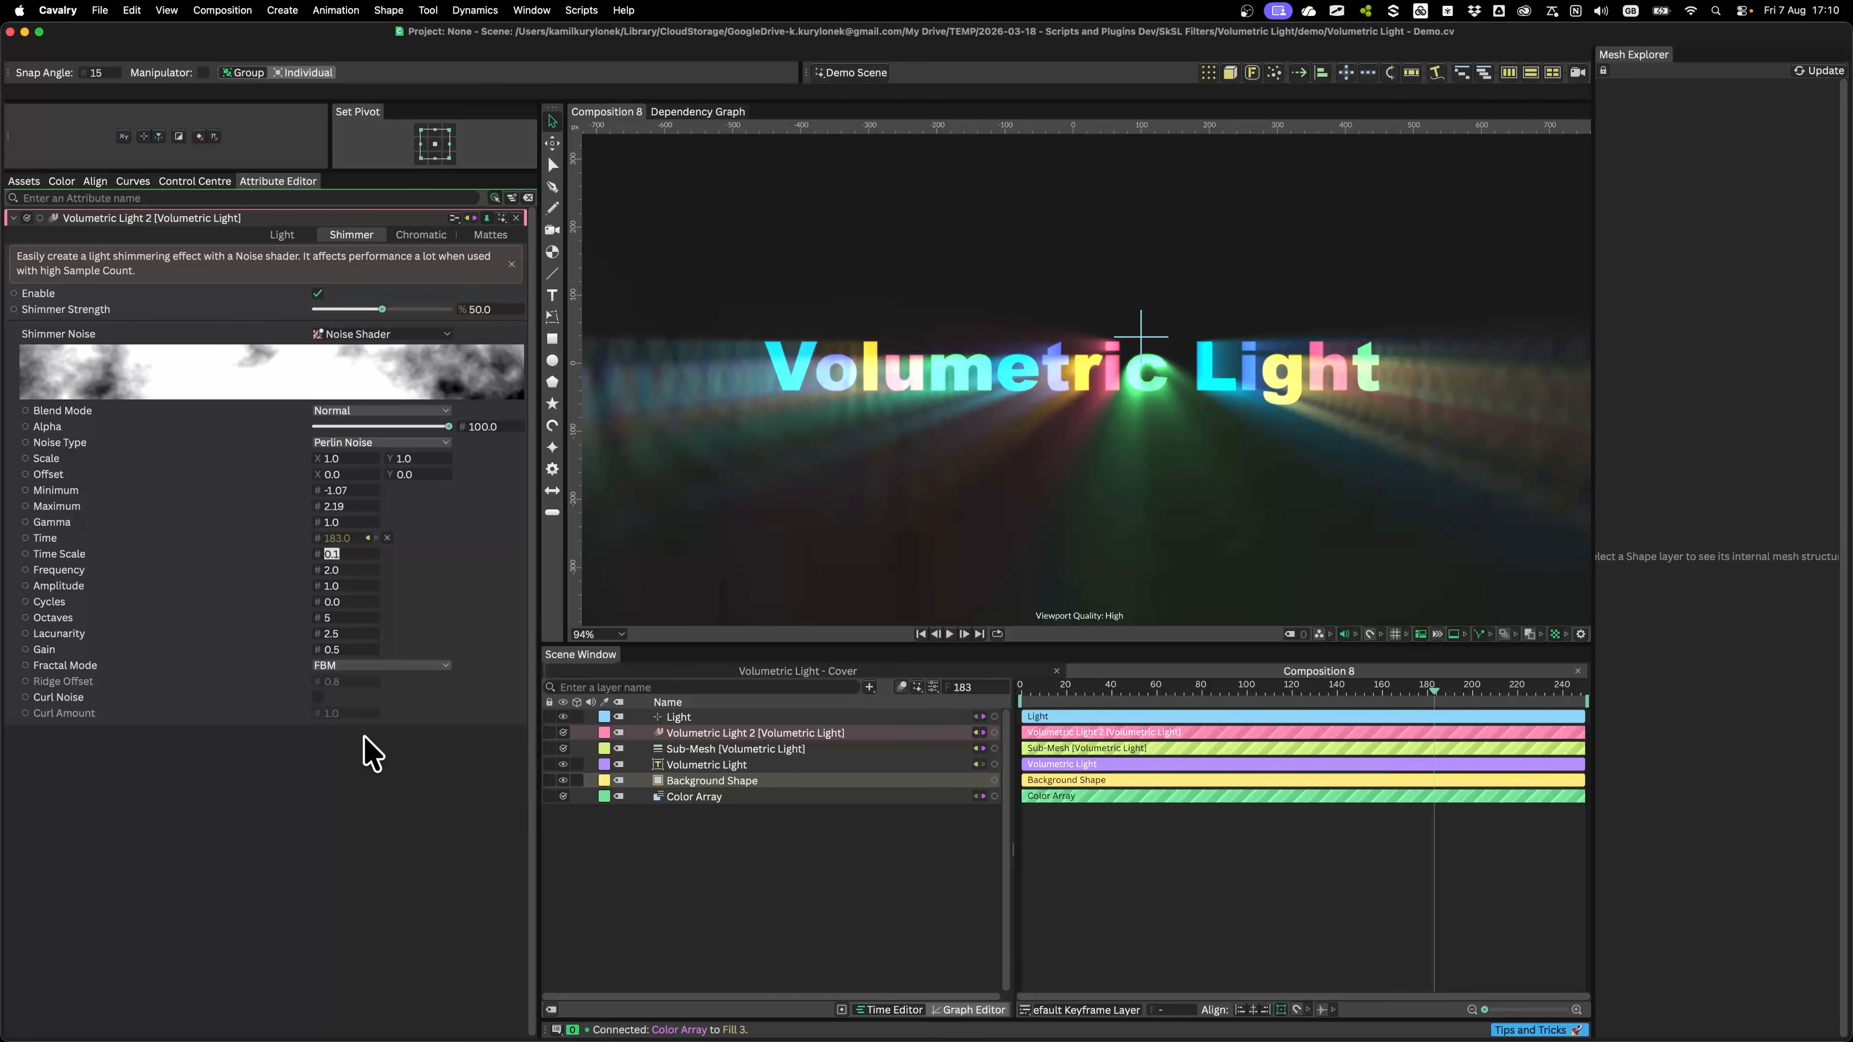
type("1")
key("Return")
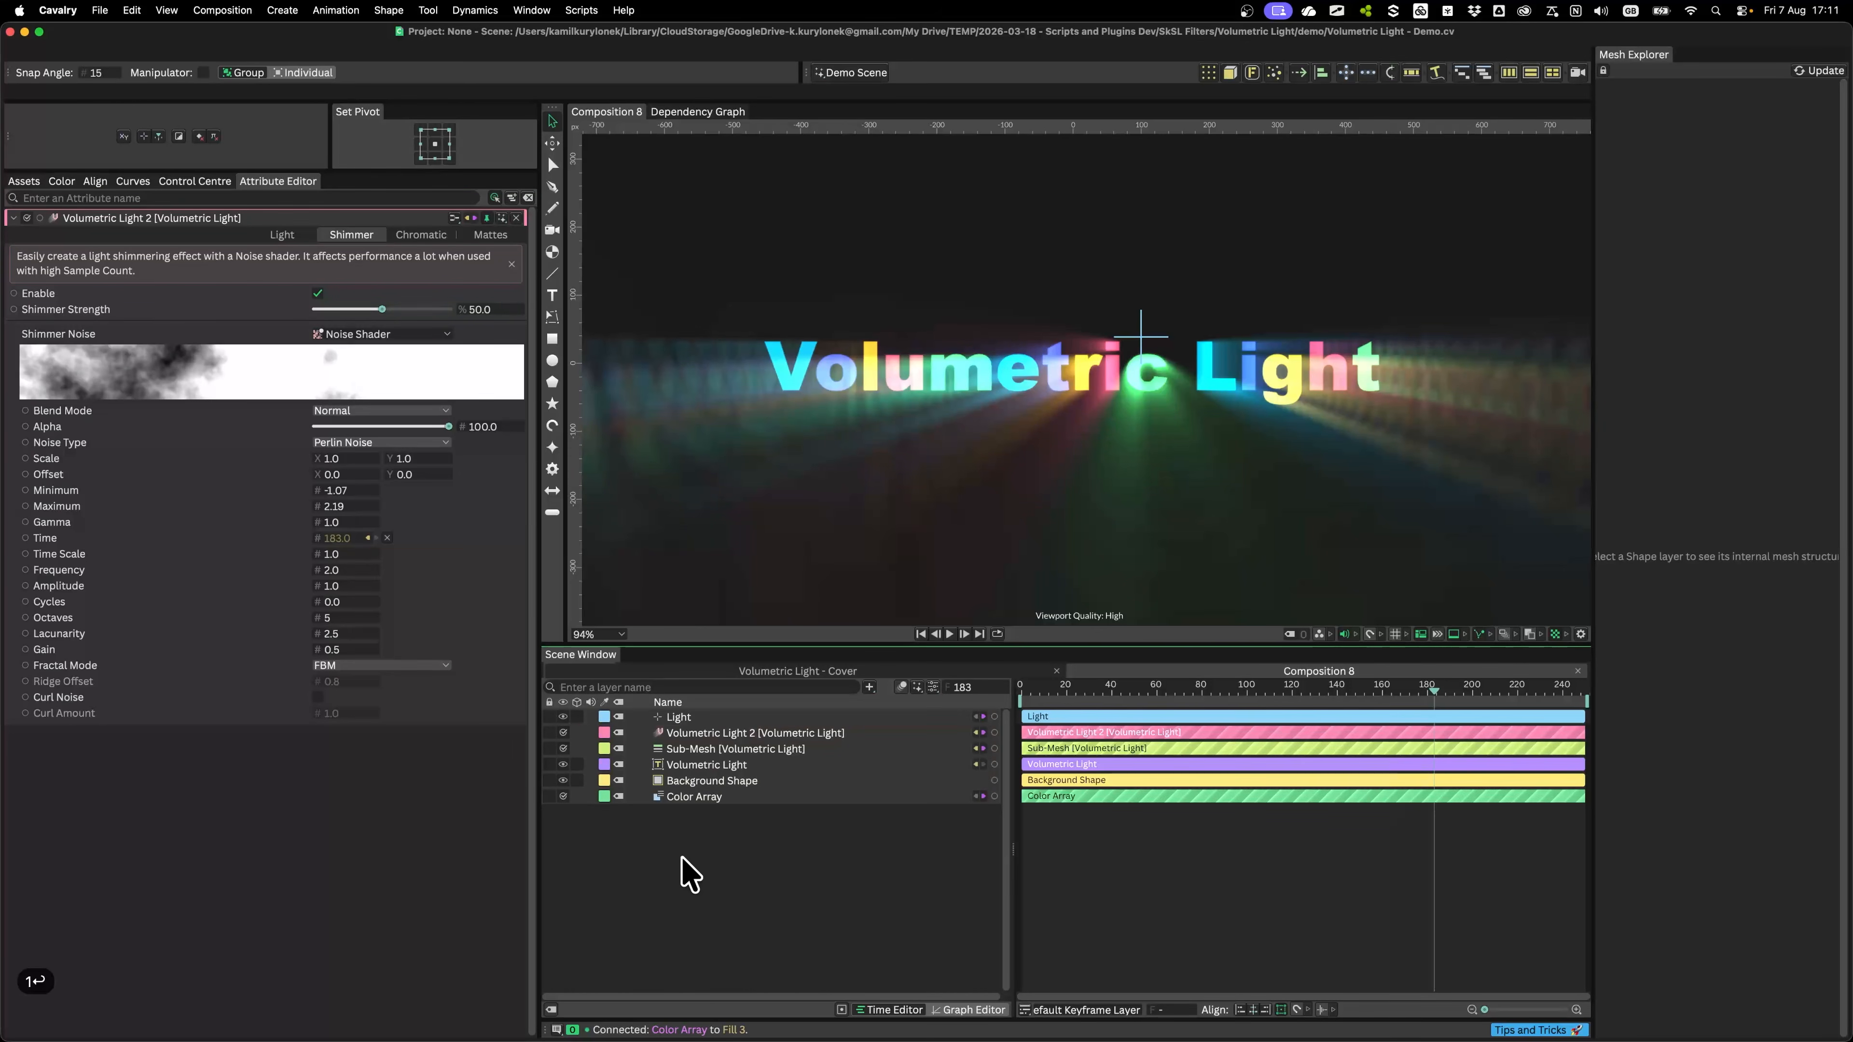
key("space")
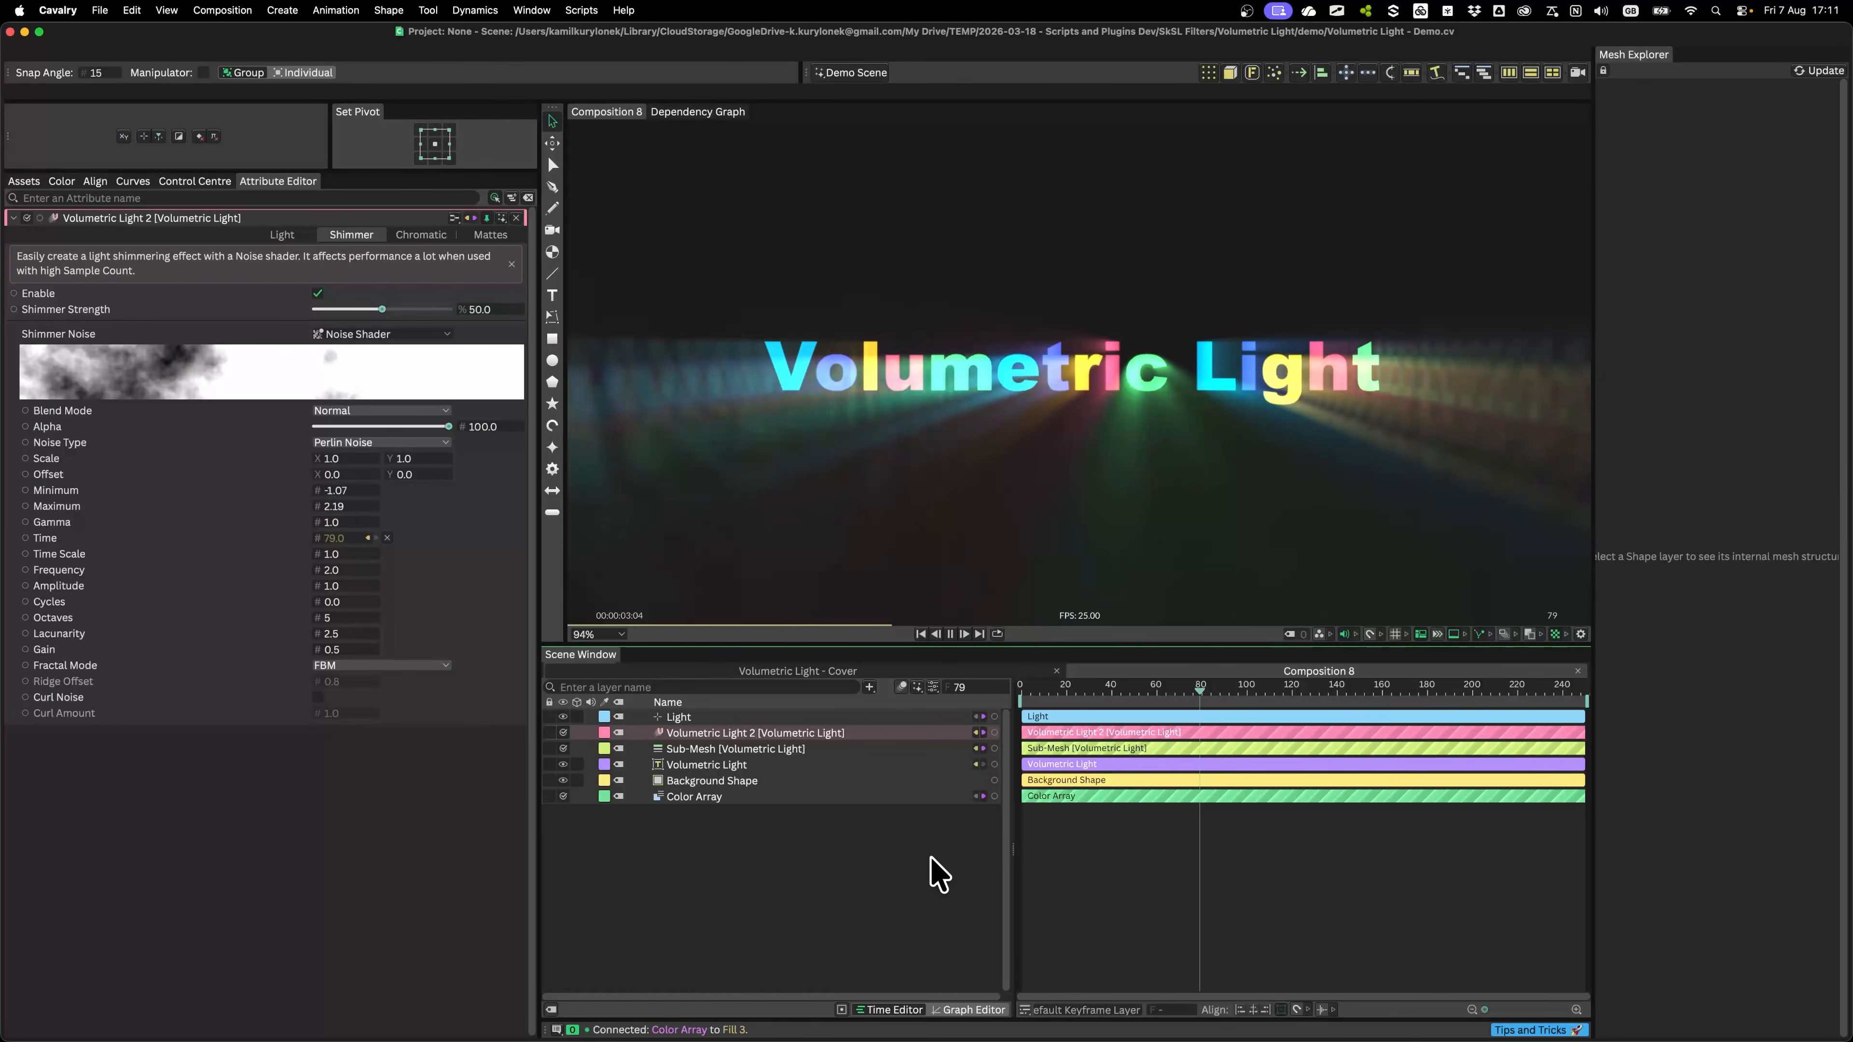
key("space")
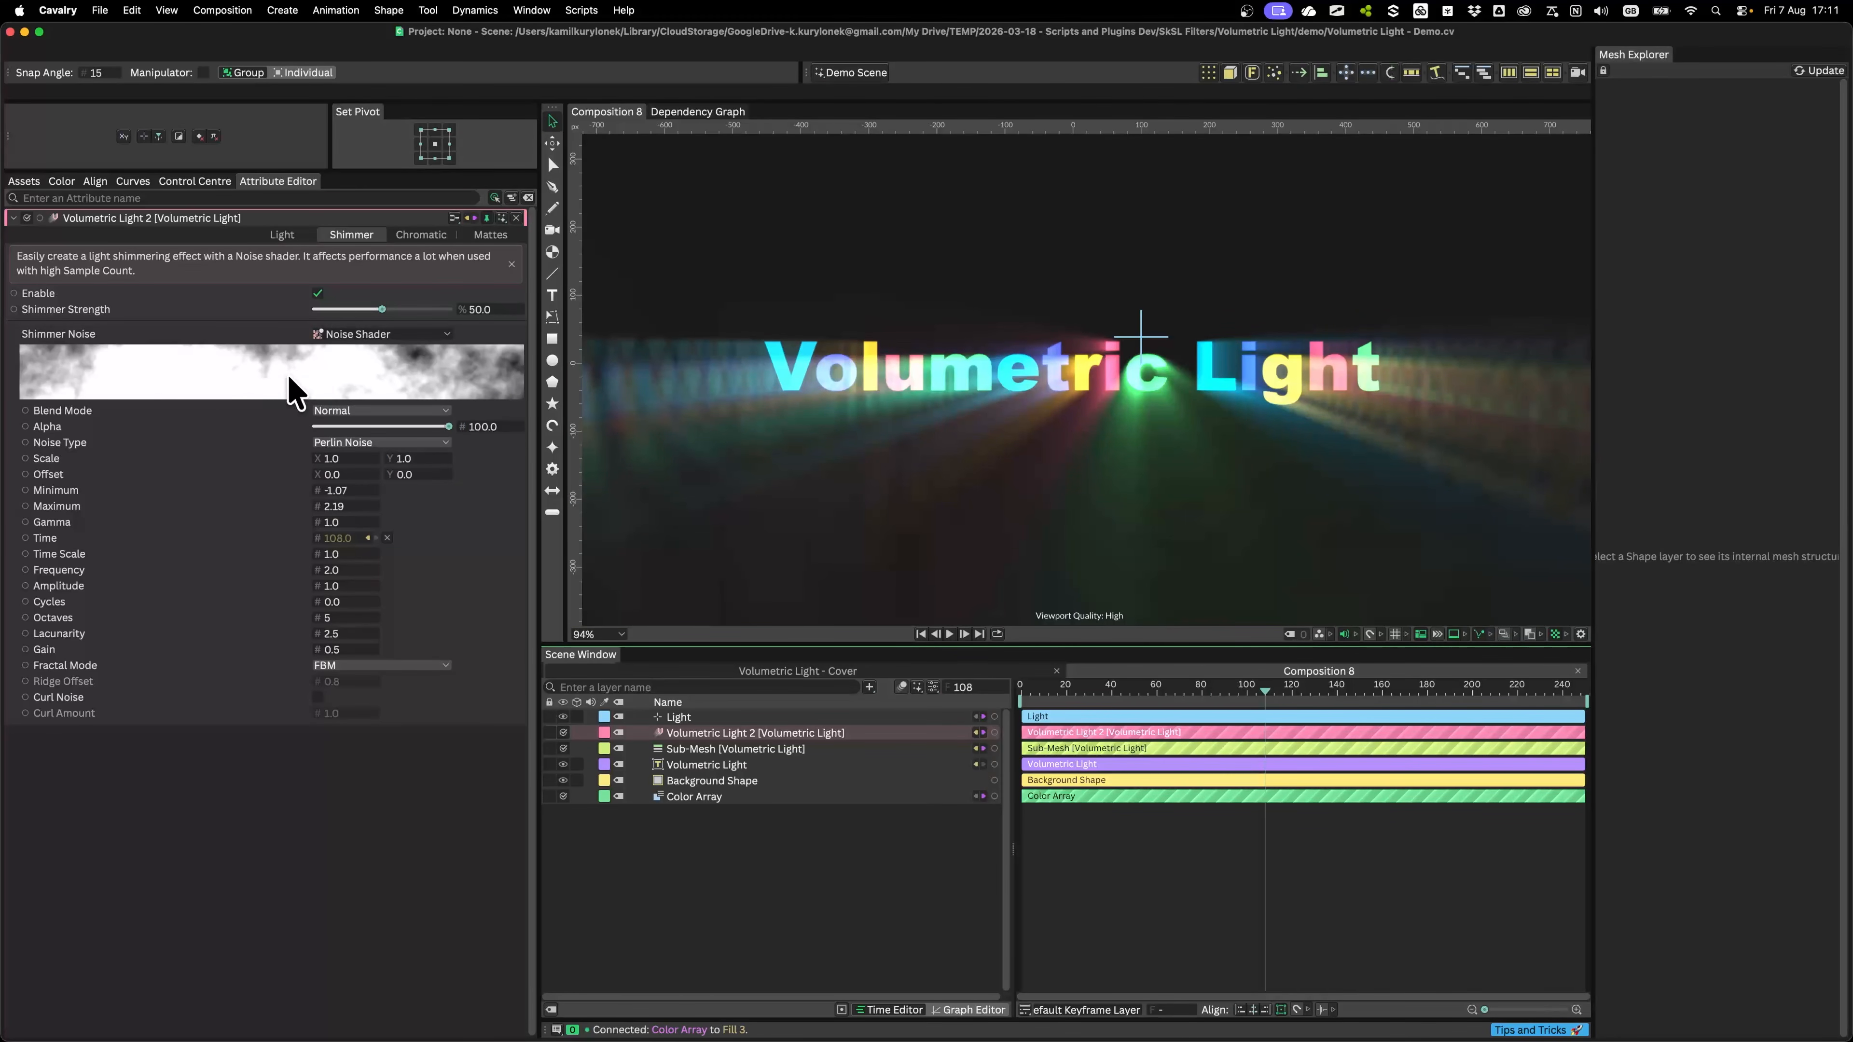
Step: Preview the current shimmer, change the Shimmer Noise Type to Simplex Noise, and play the animation again
left_click(1077, 251)
key("space")
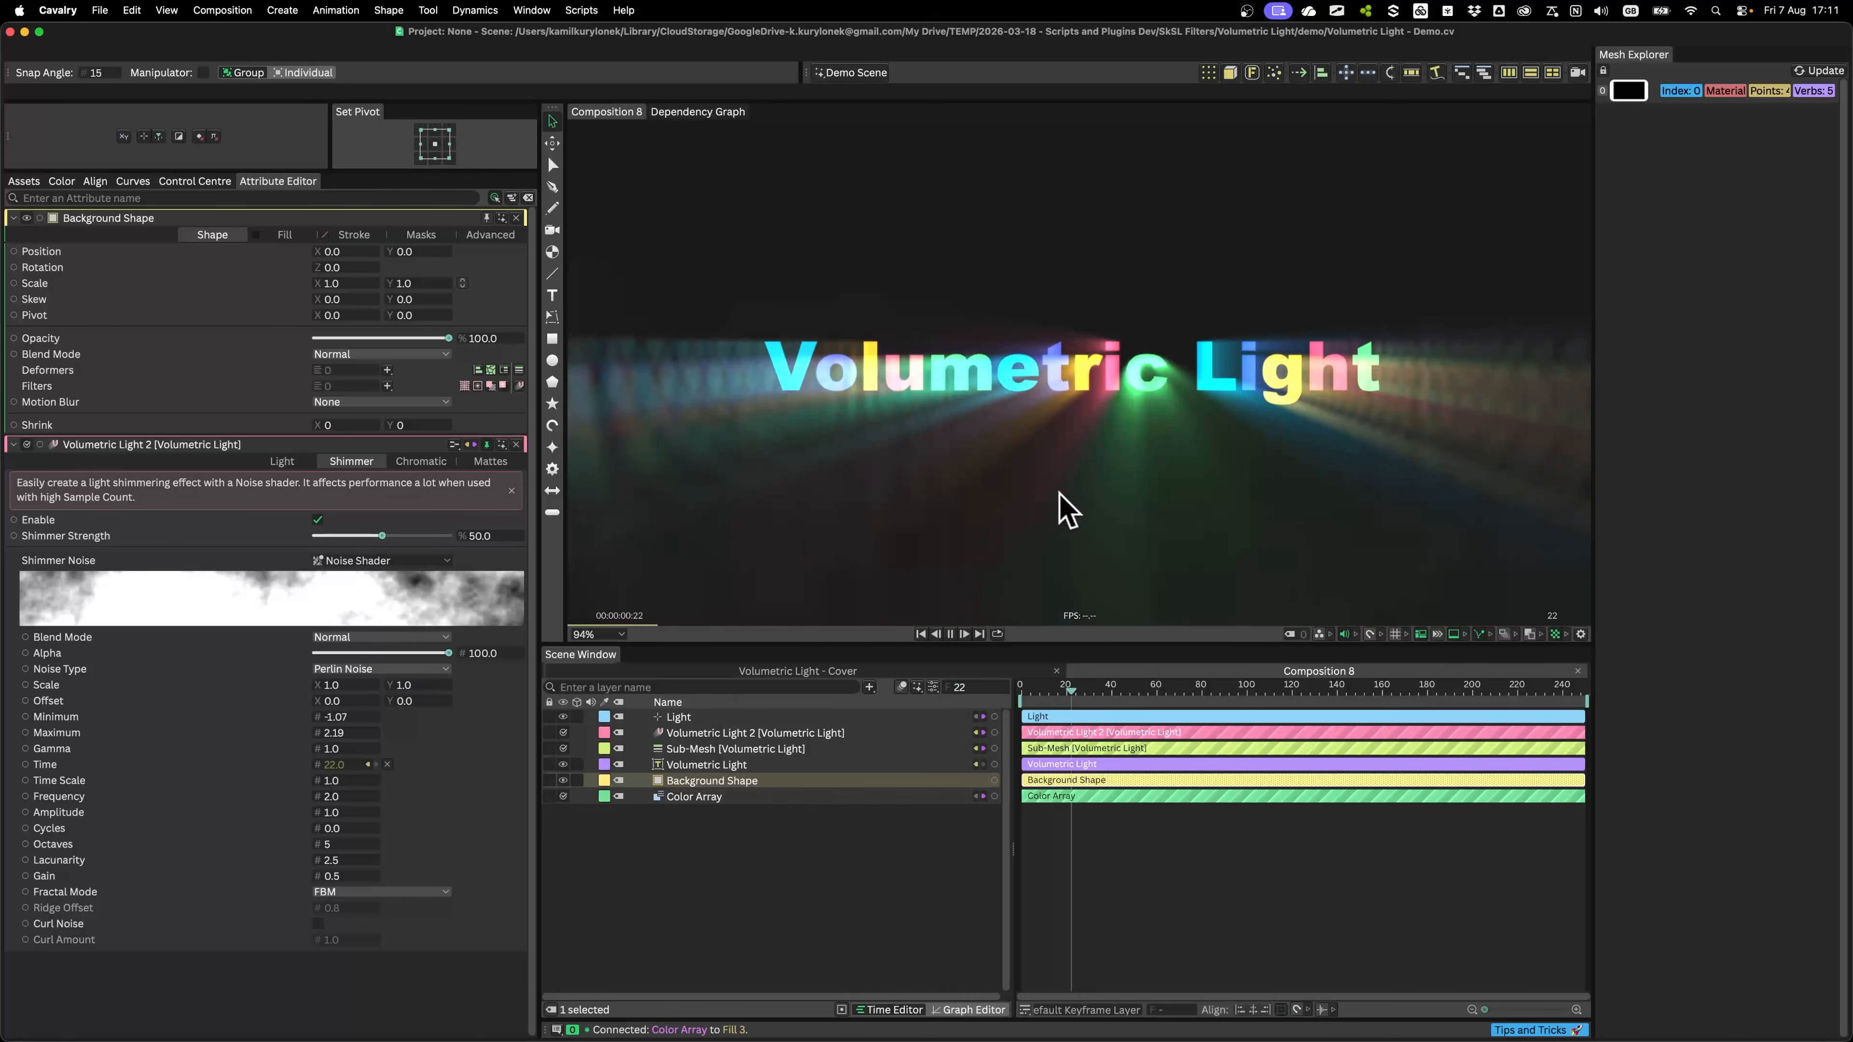
key("space")
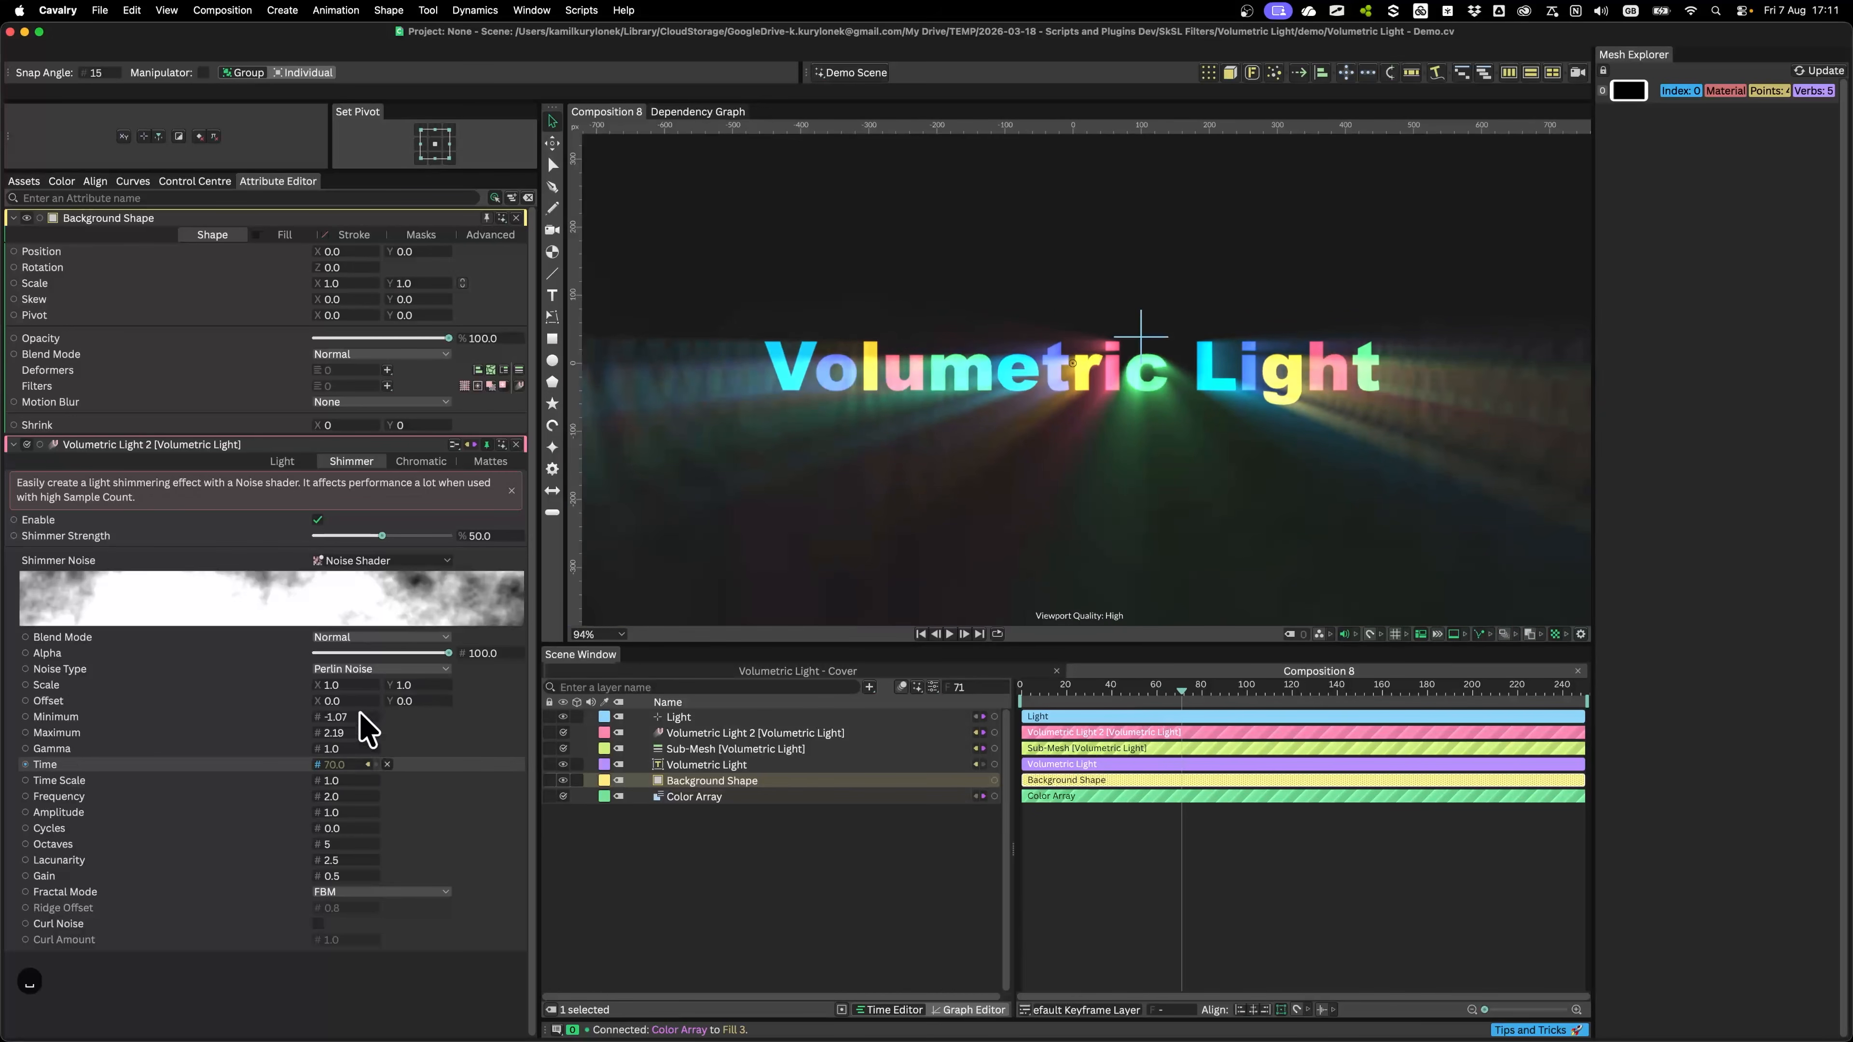
left_click(349, 667)
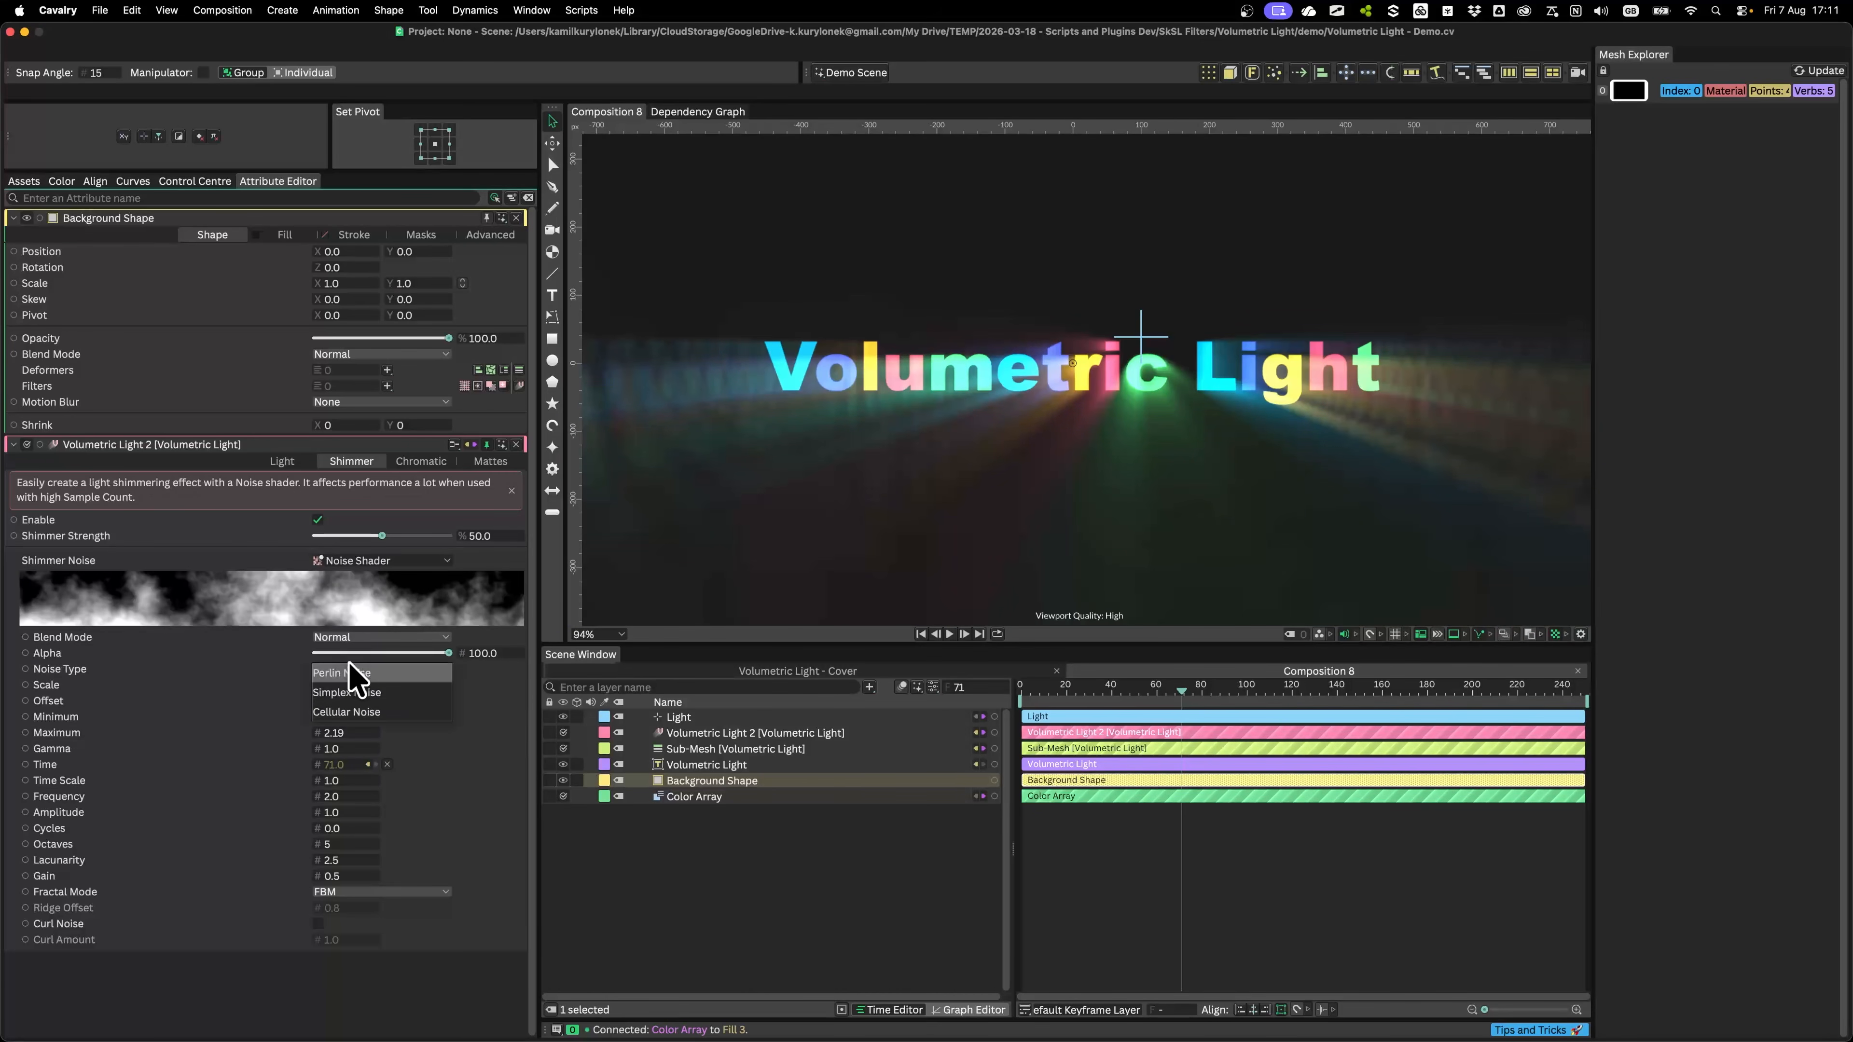
left_click(358, 692)
key("space")
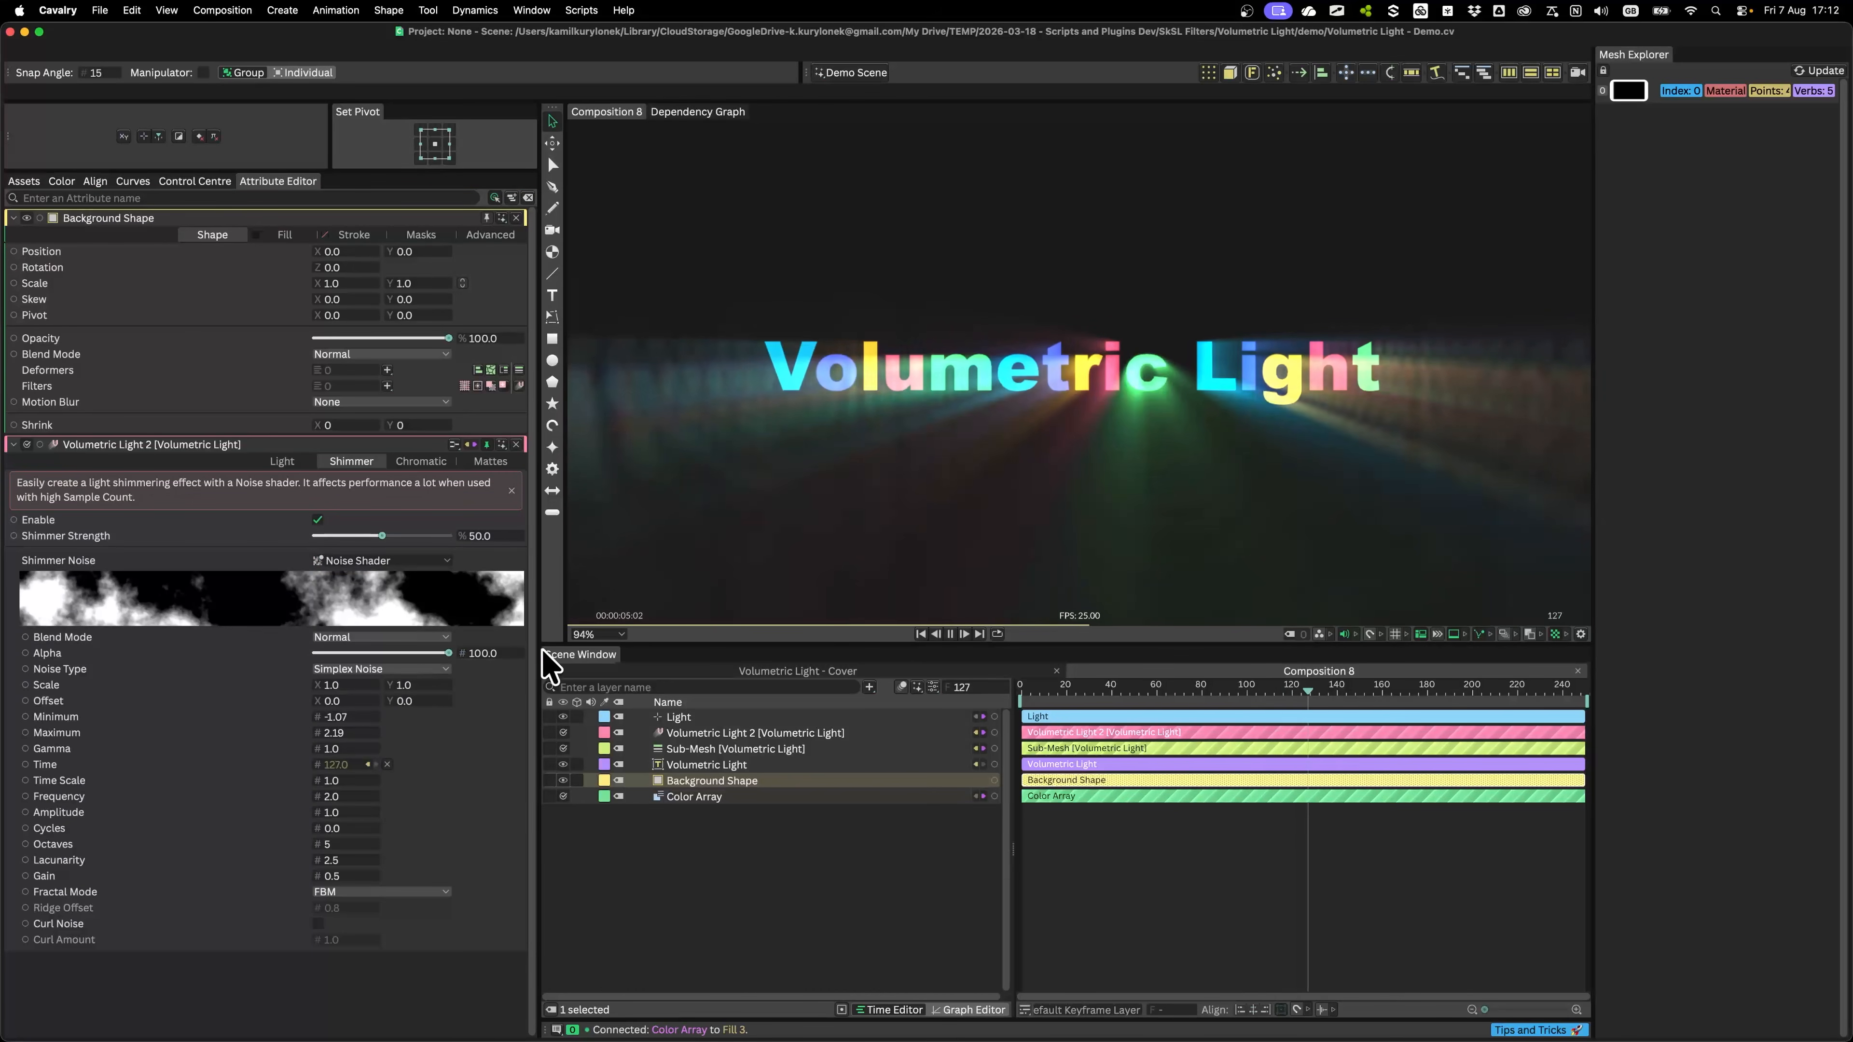
key("space")
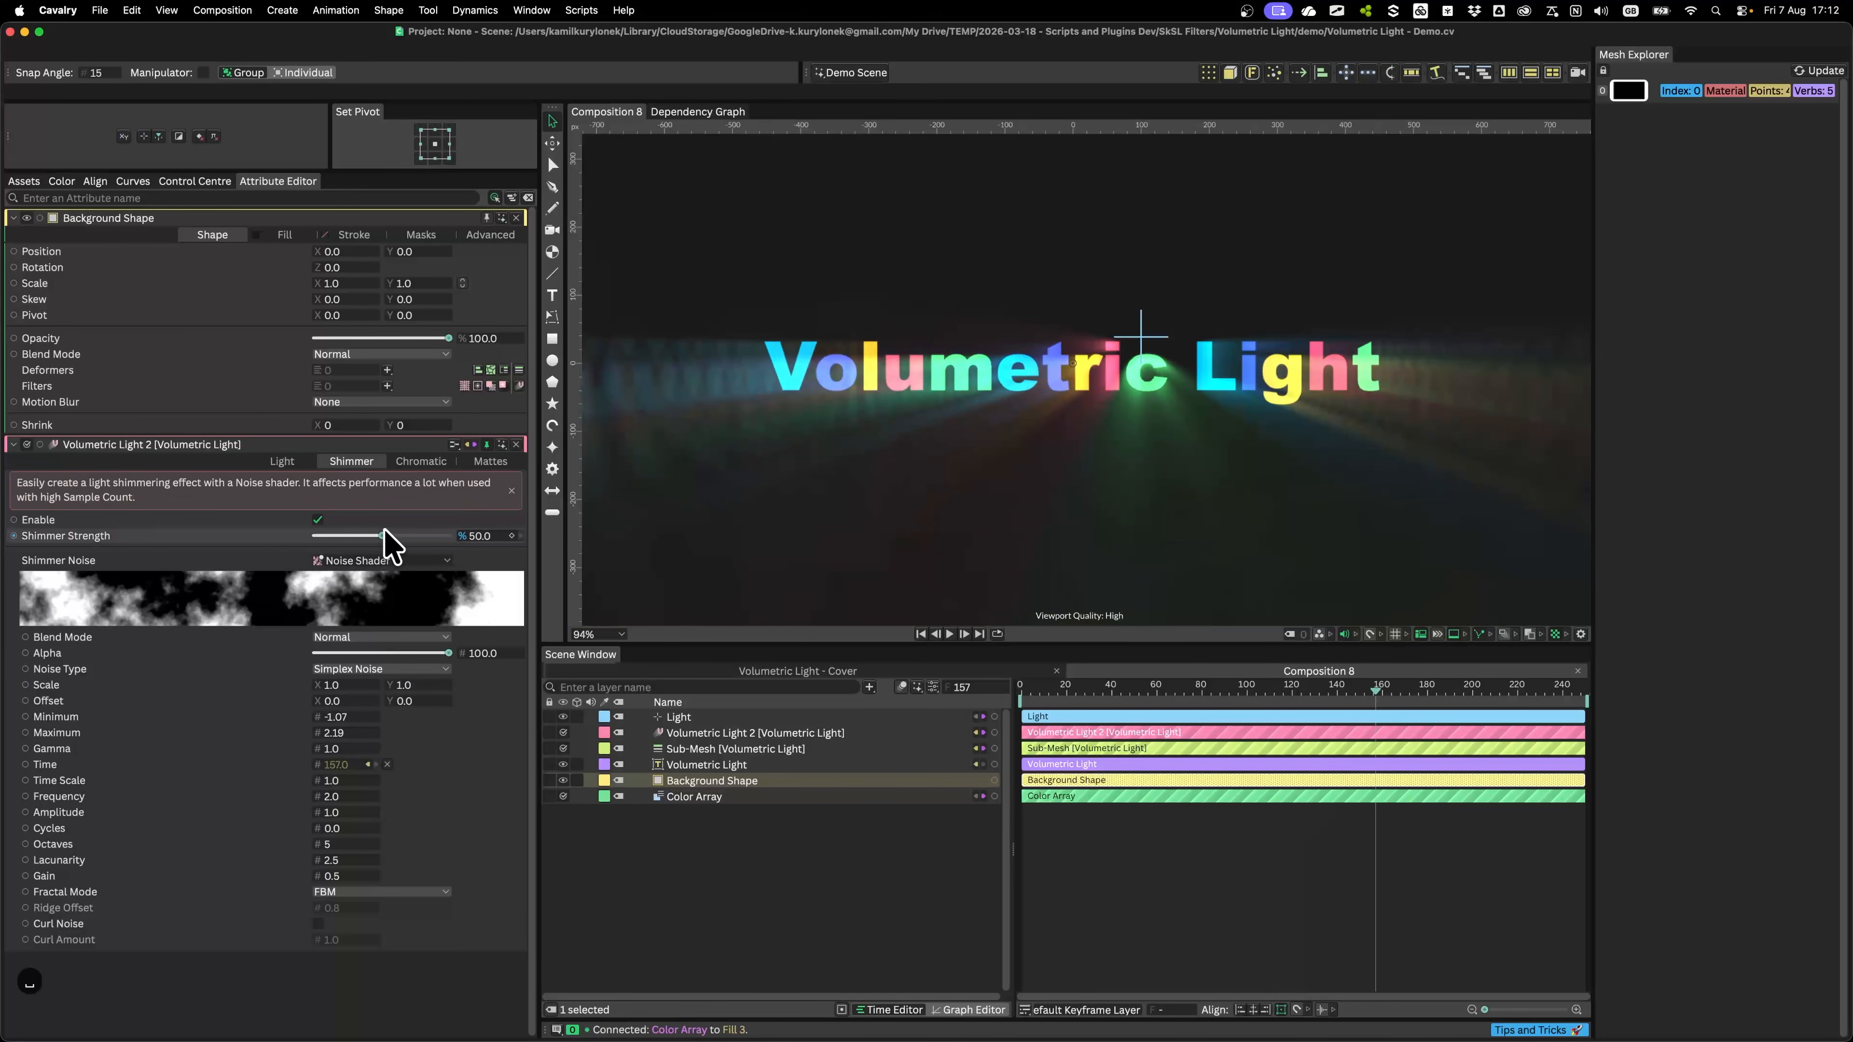
Step: Set the Shimmer Strength to 100% and play the animation to preview the effect
left_click_drag(385, 536, 488, 551)
key("space")
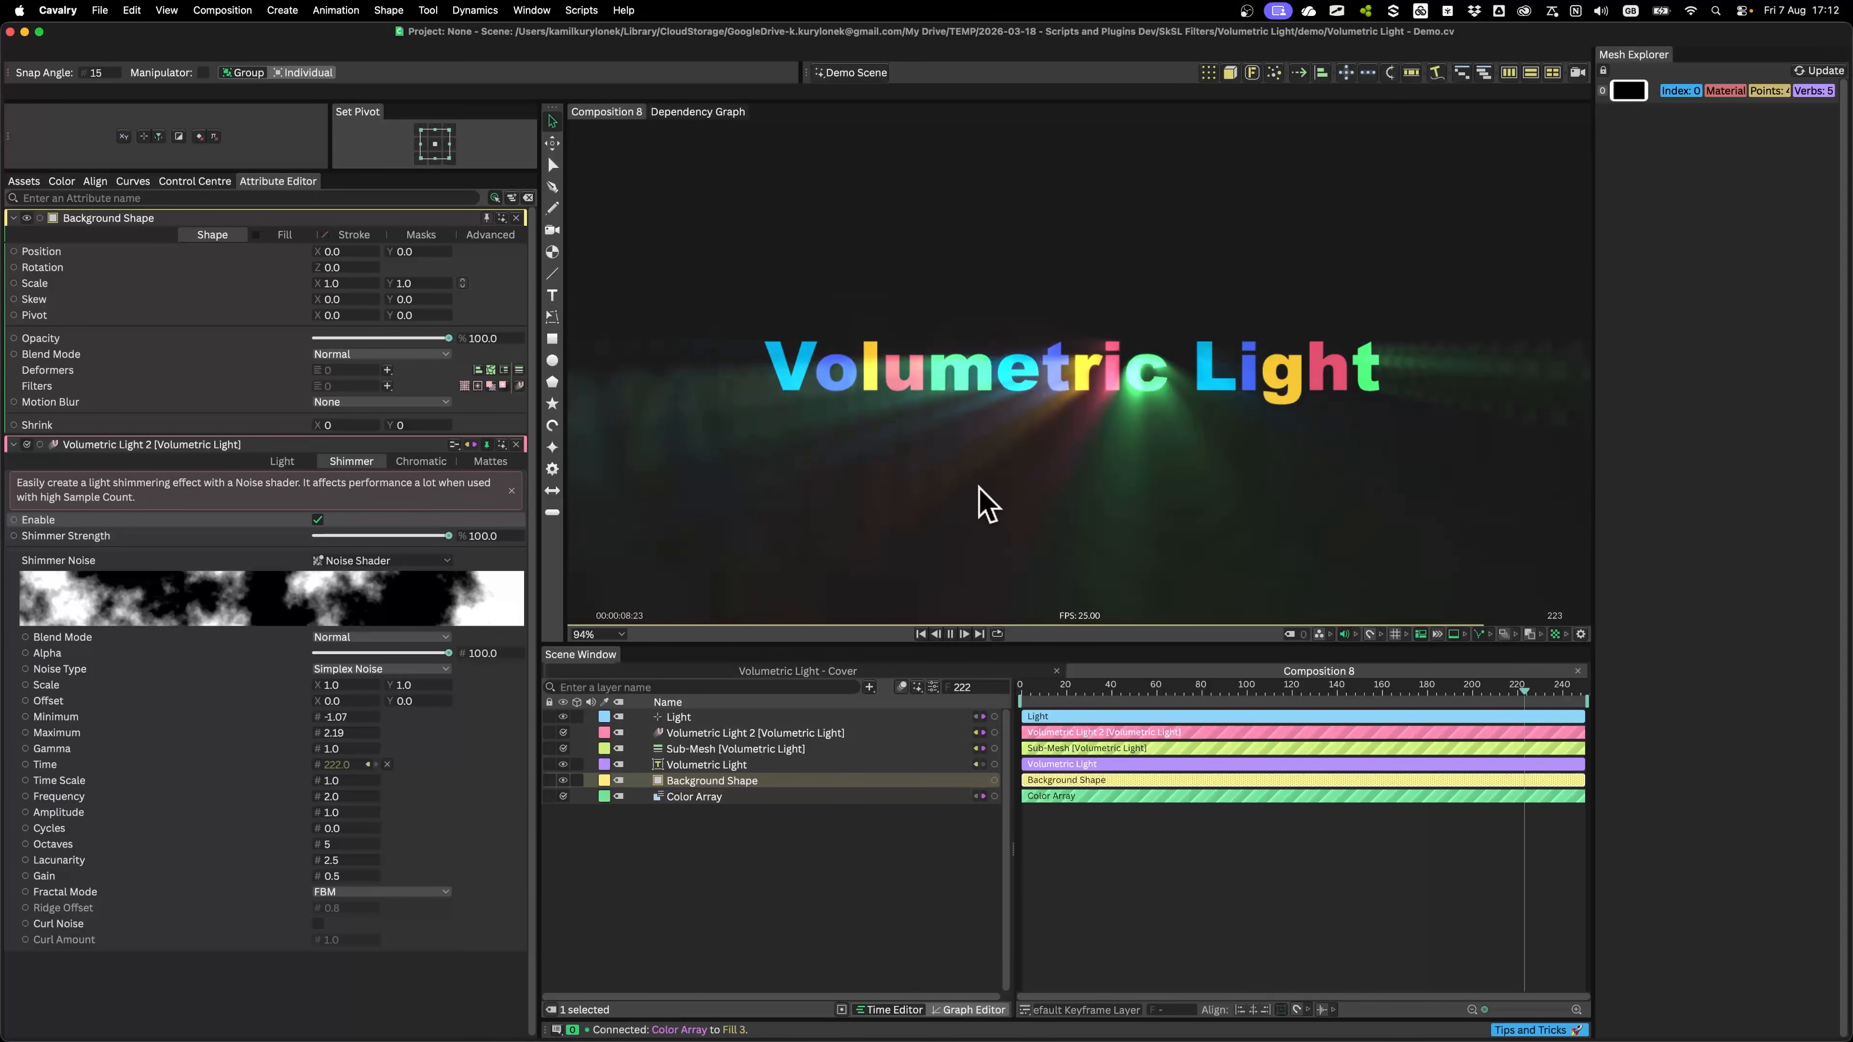
key("space")
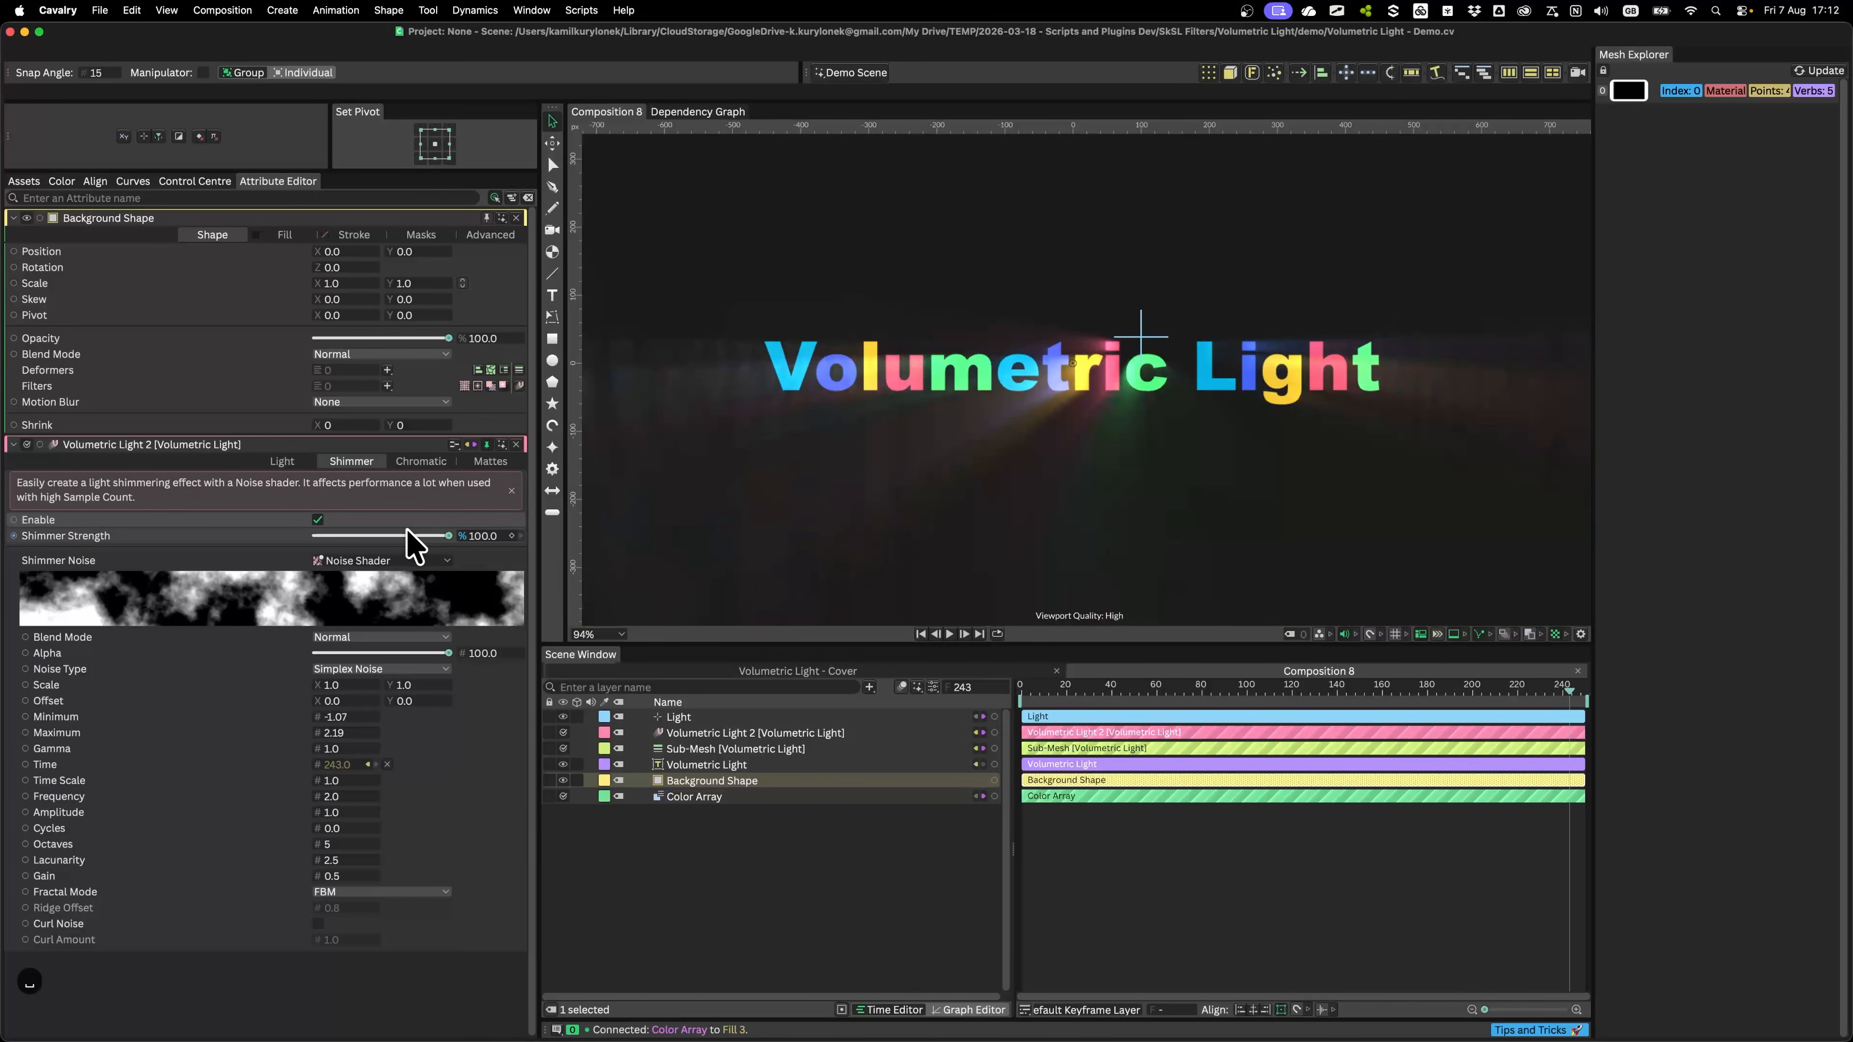
Step: Delete the Sub-Mesh that colours the text per character and move the Light null to about X 67, Y -5
left_click(425, 456)
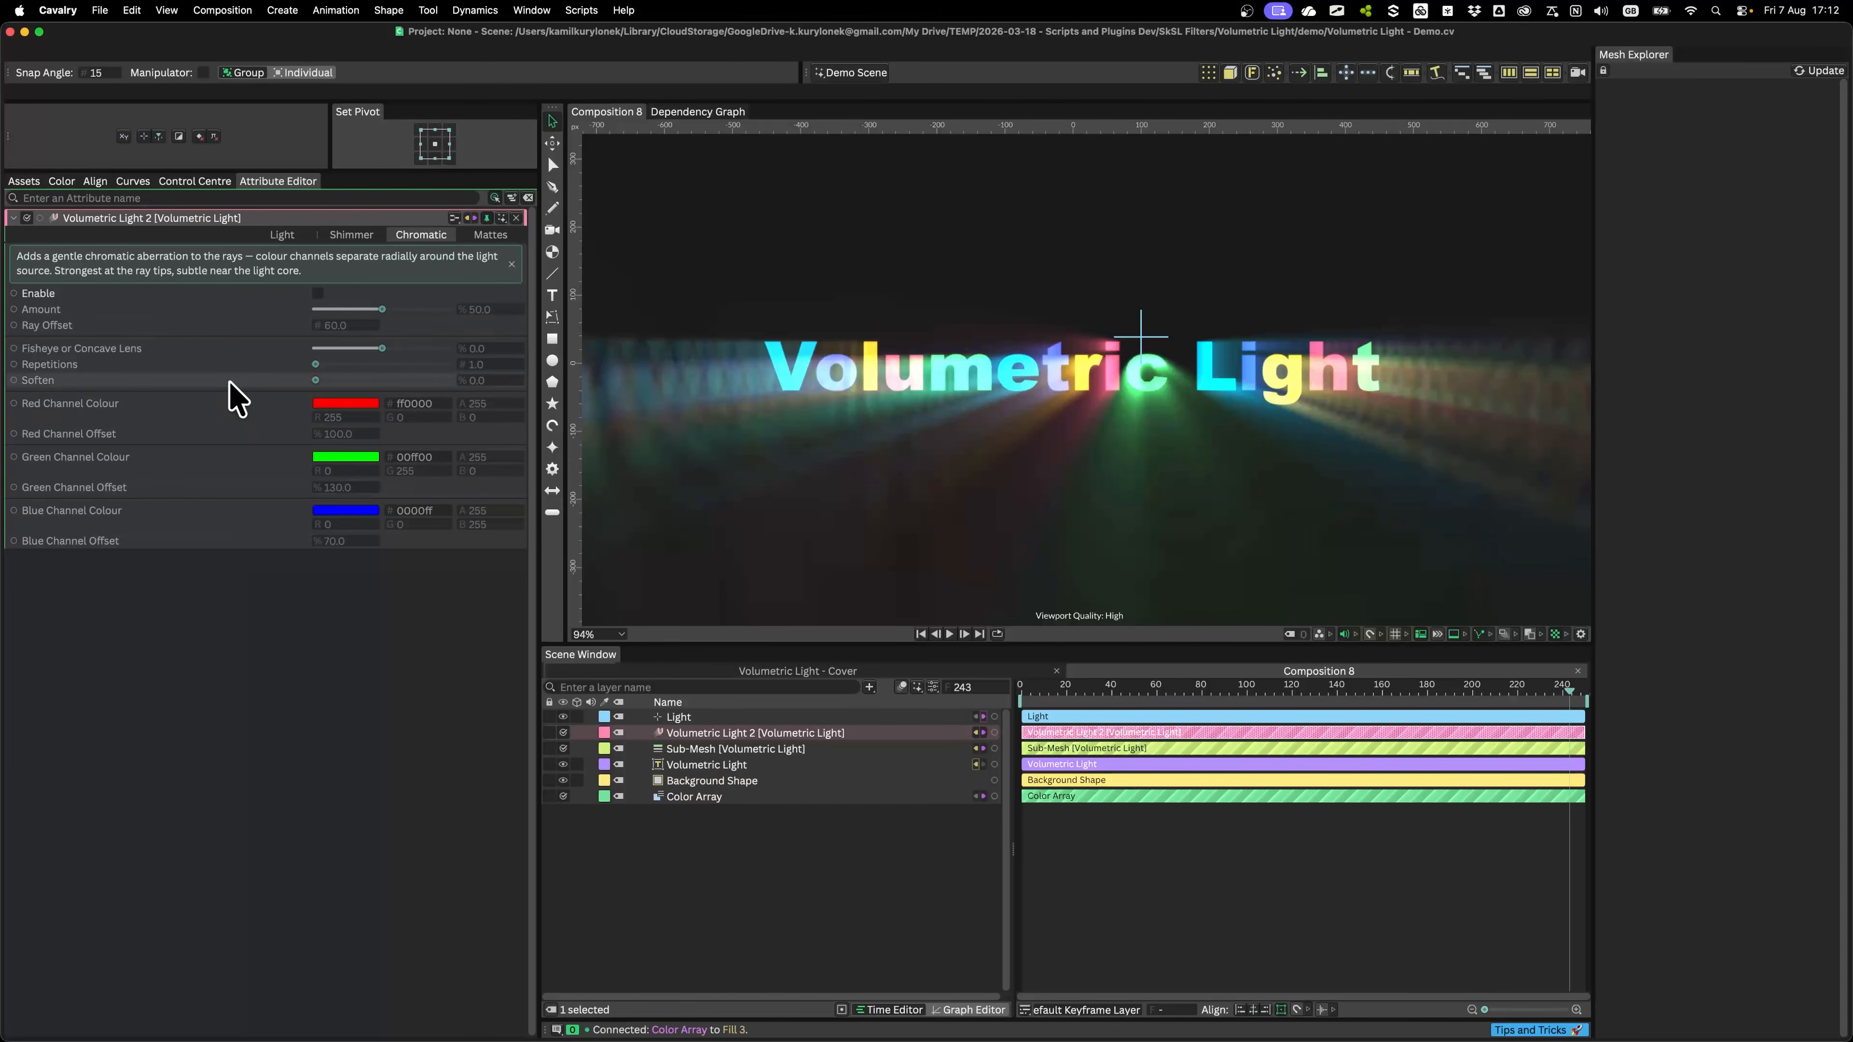
key("super+z")
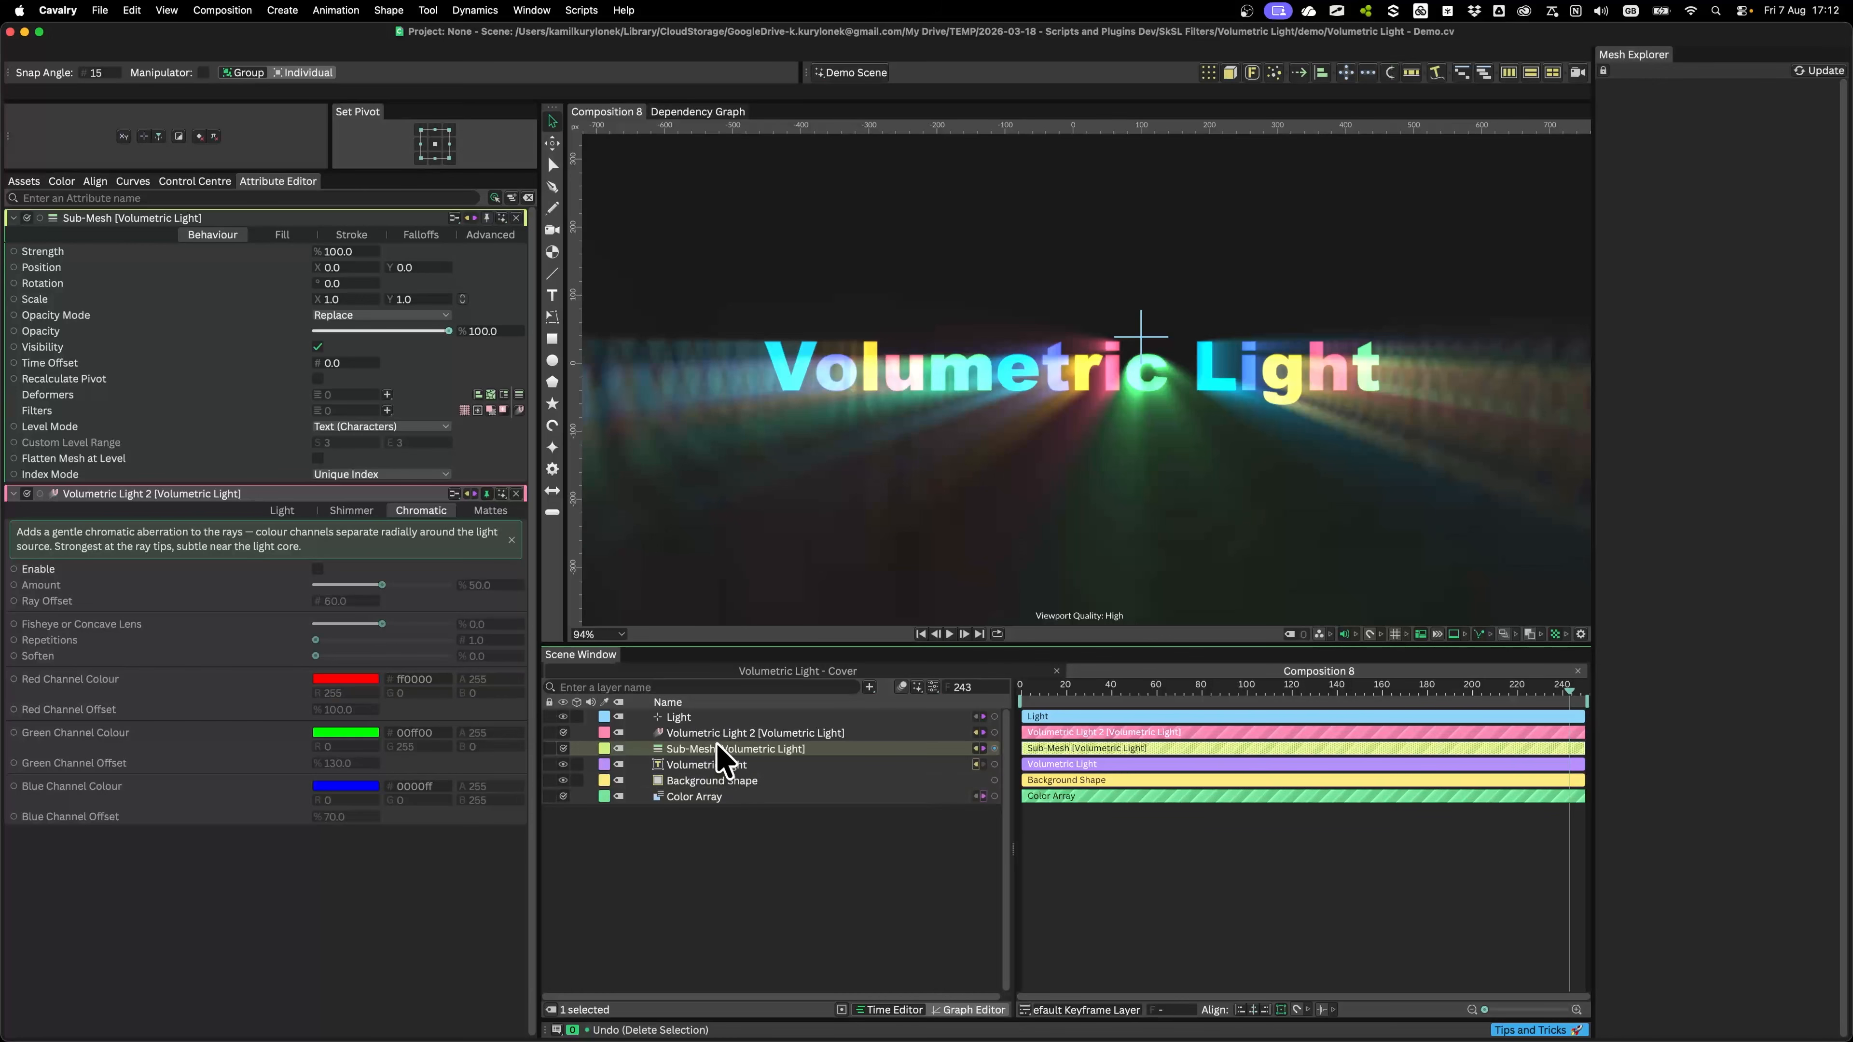
key("BackSpace")
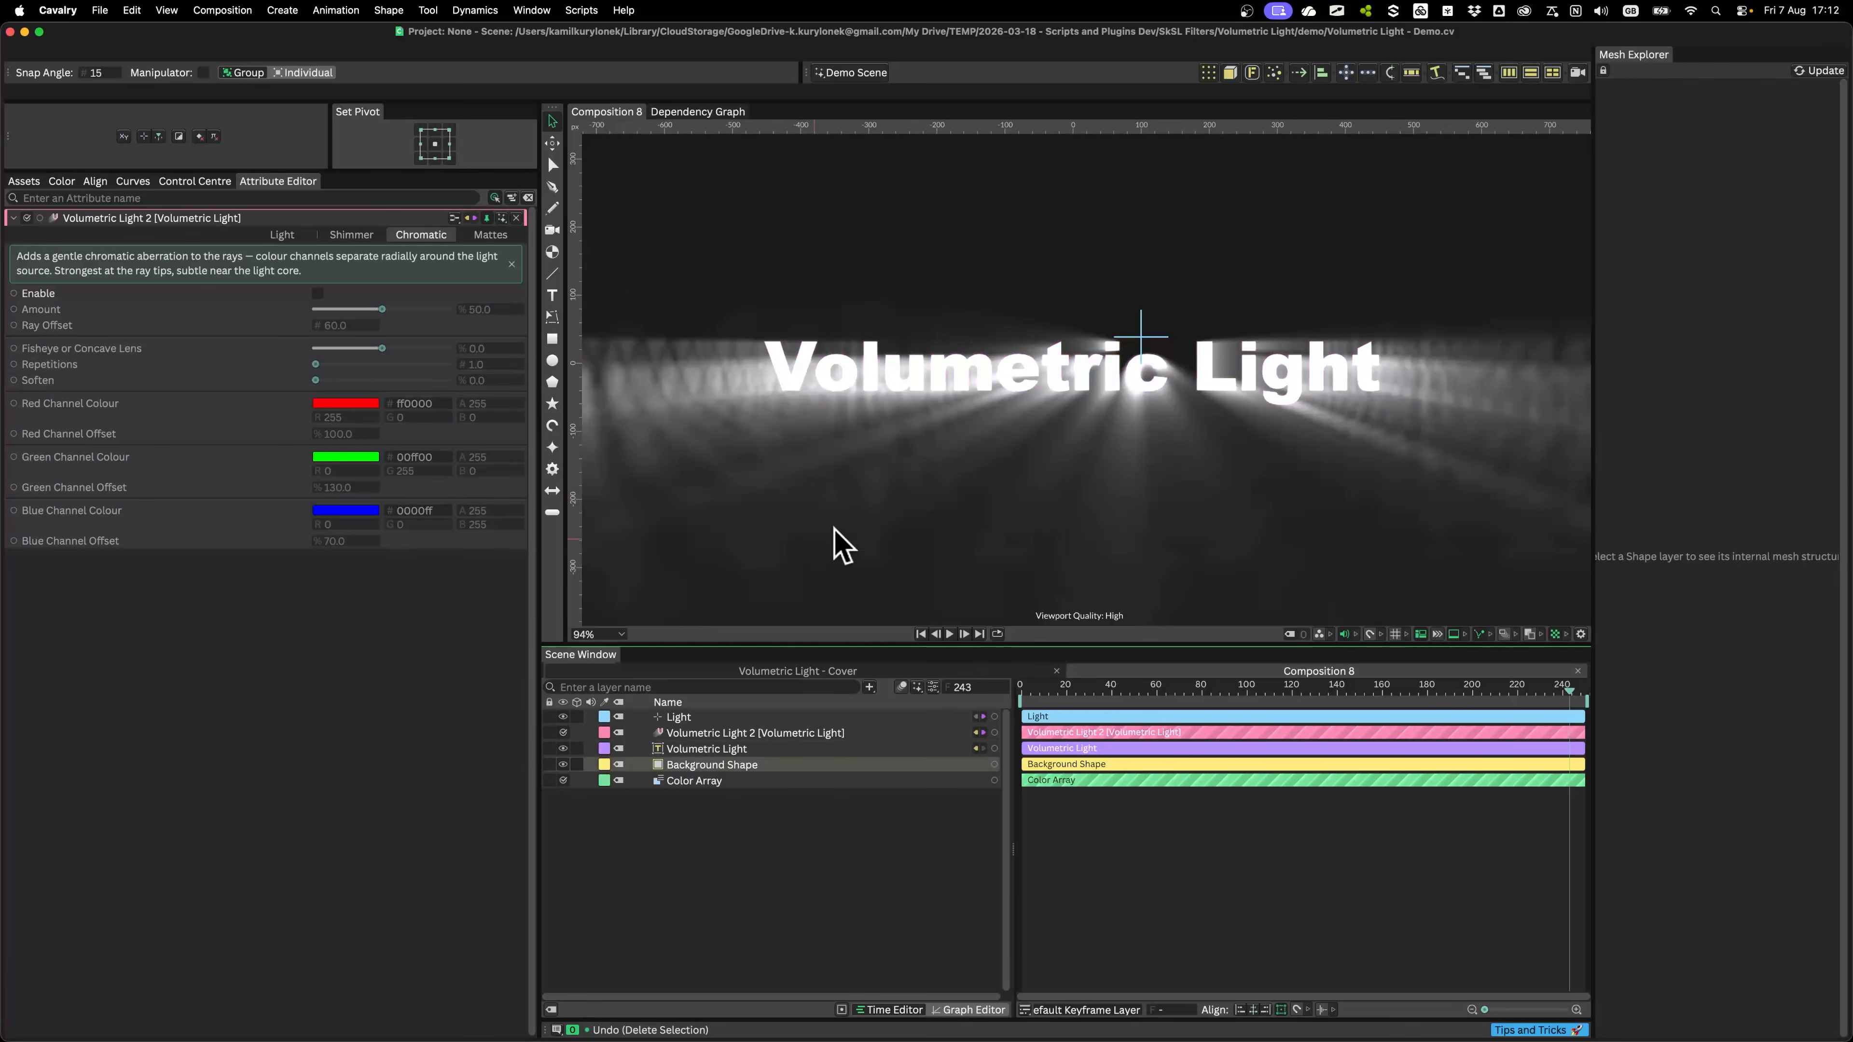
left_click_drag(1141, 337, 1118, 365)
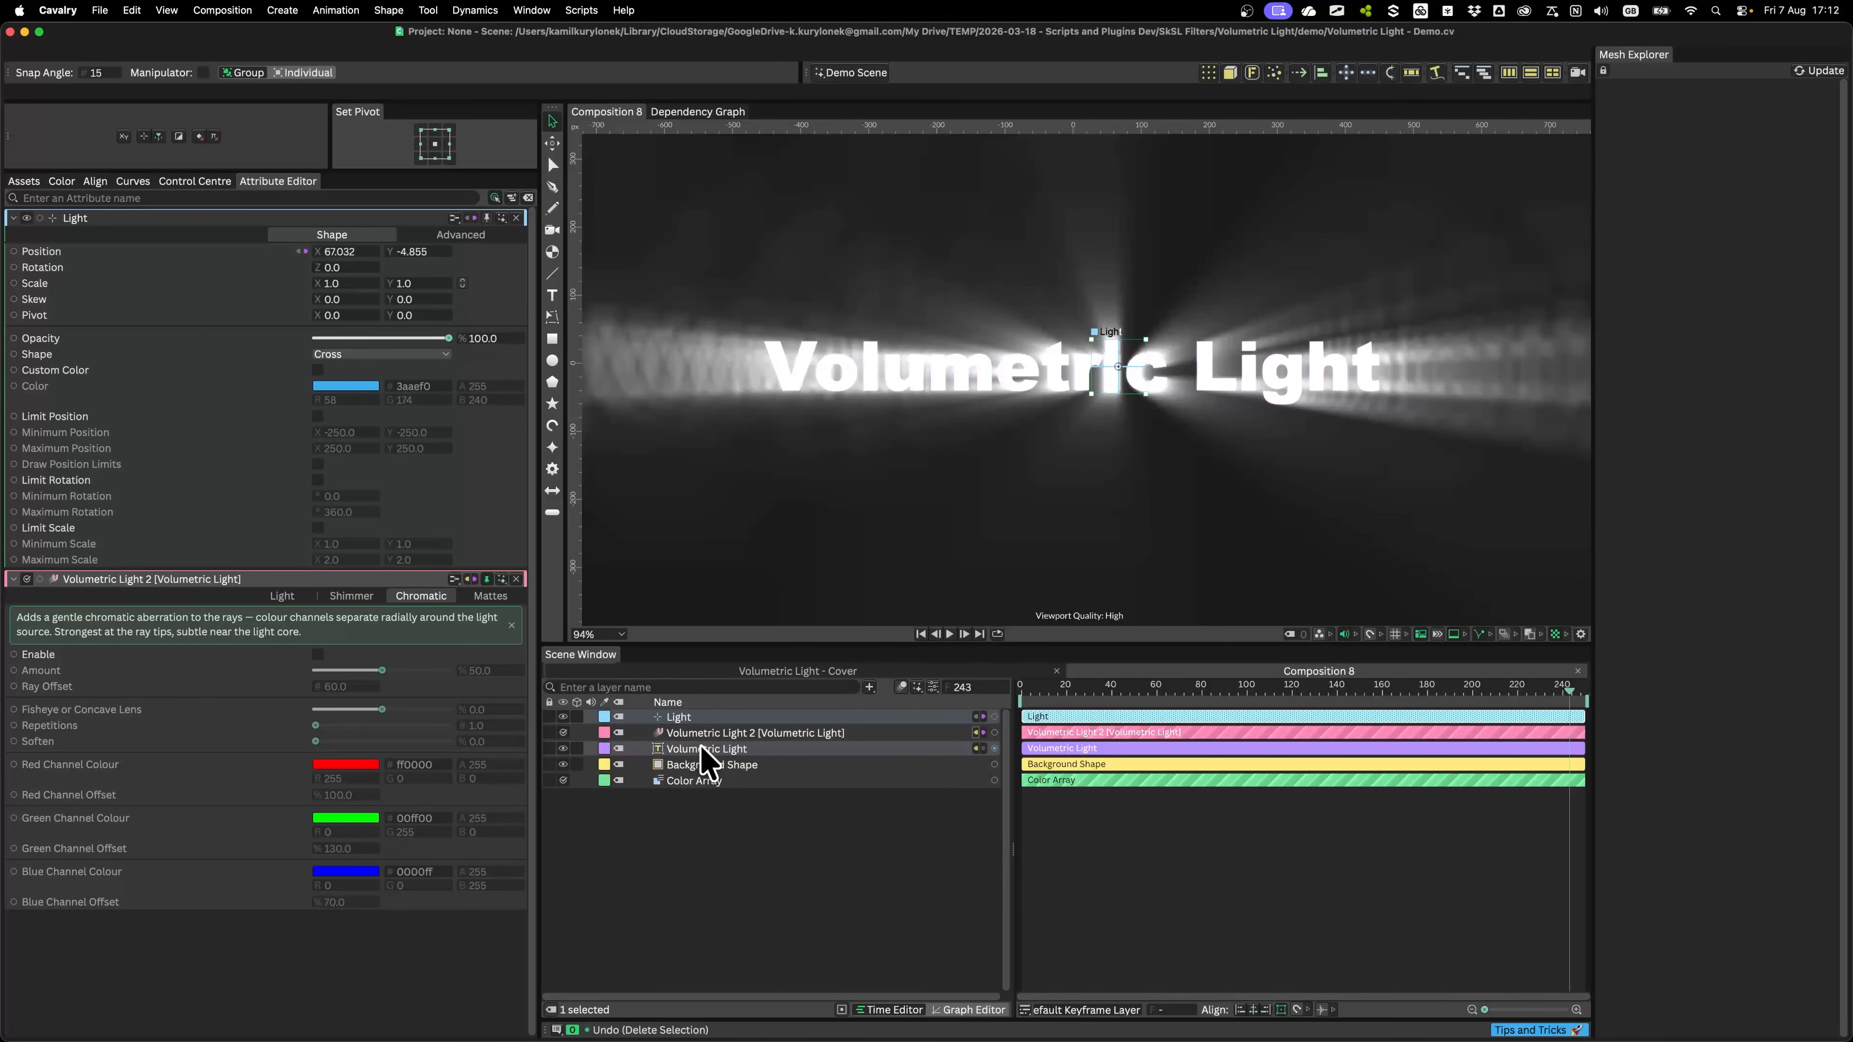
Step: Enable Chromatic on the Volumetric Light filter and set its Ray Offset to 7
left_click(715, 733)
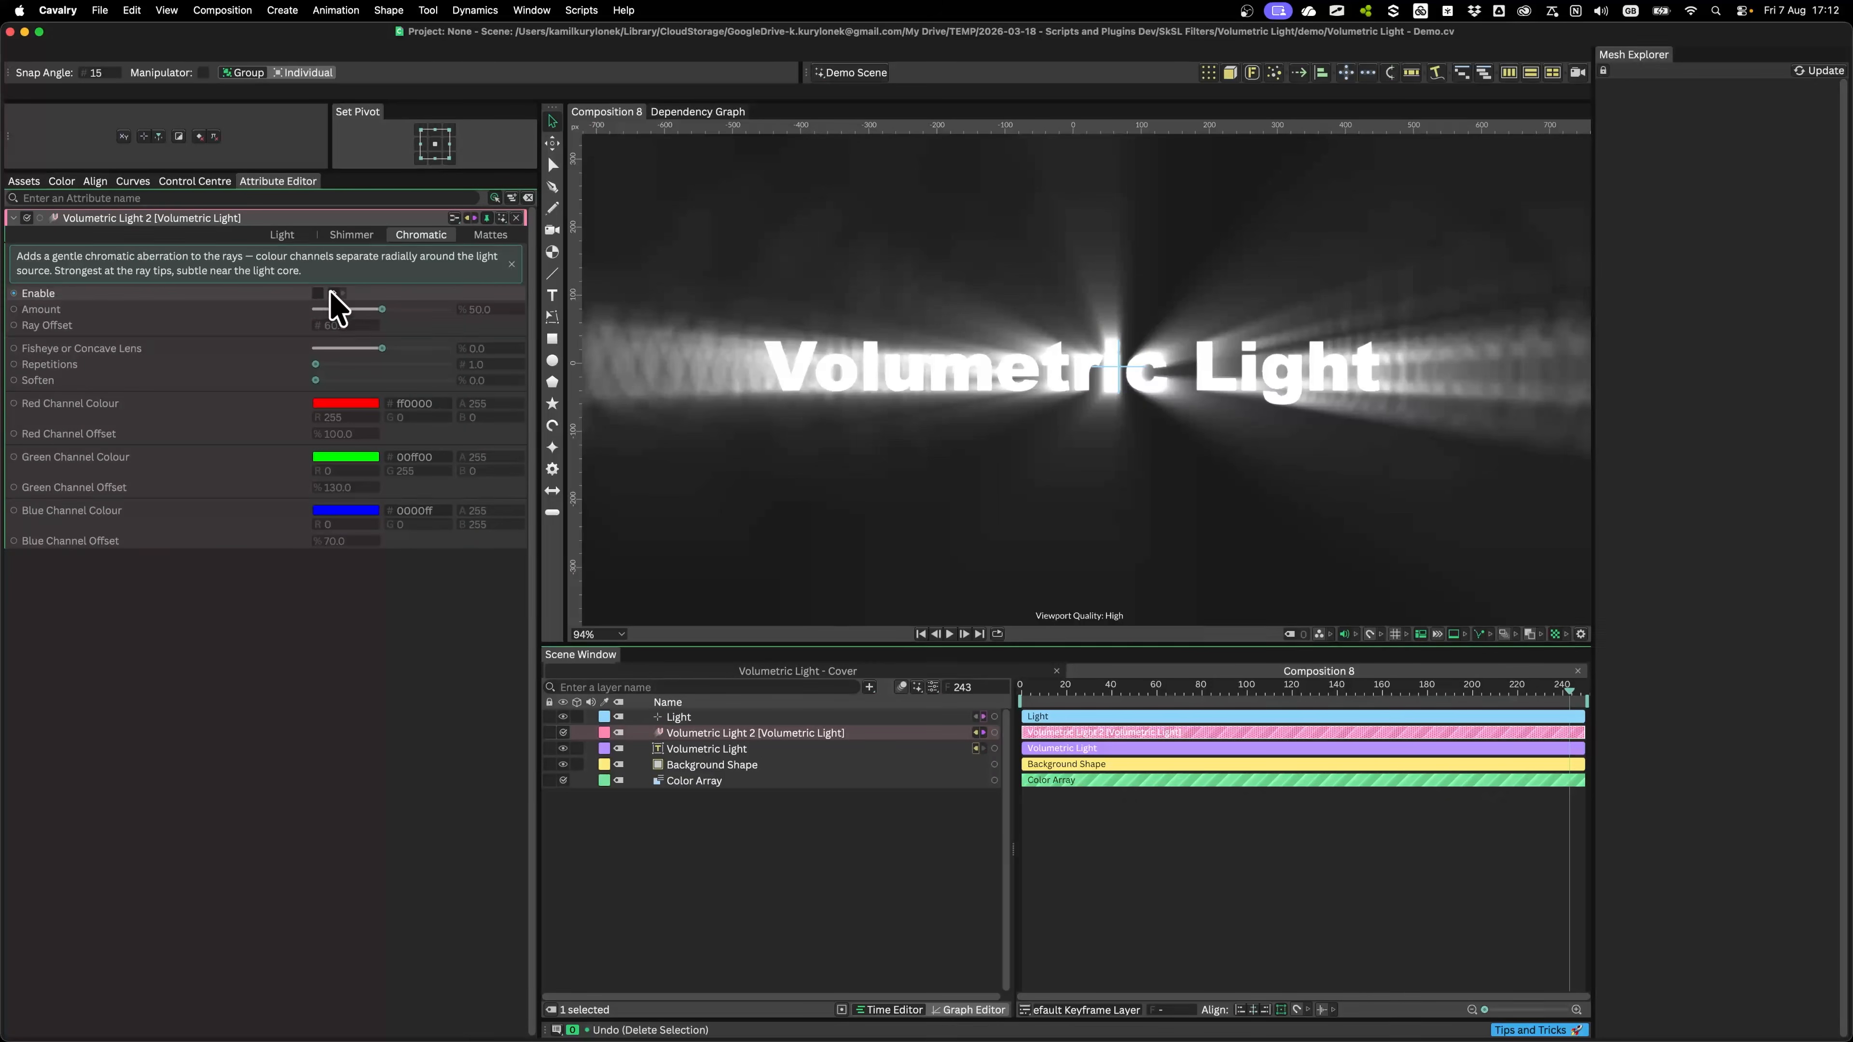
left_click(320, 293)
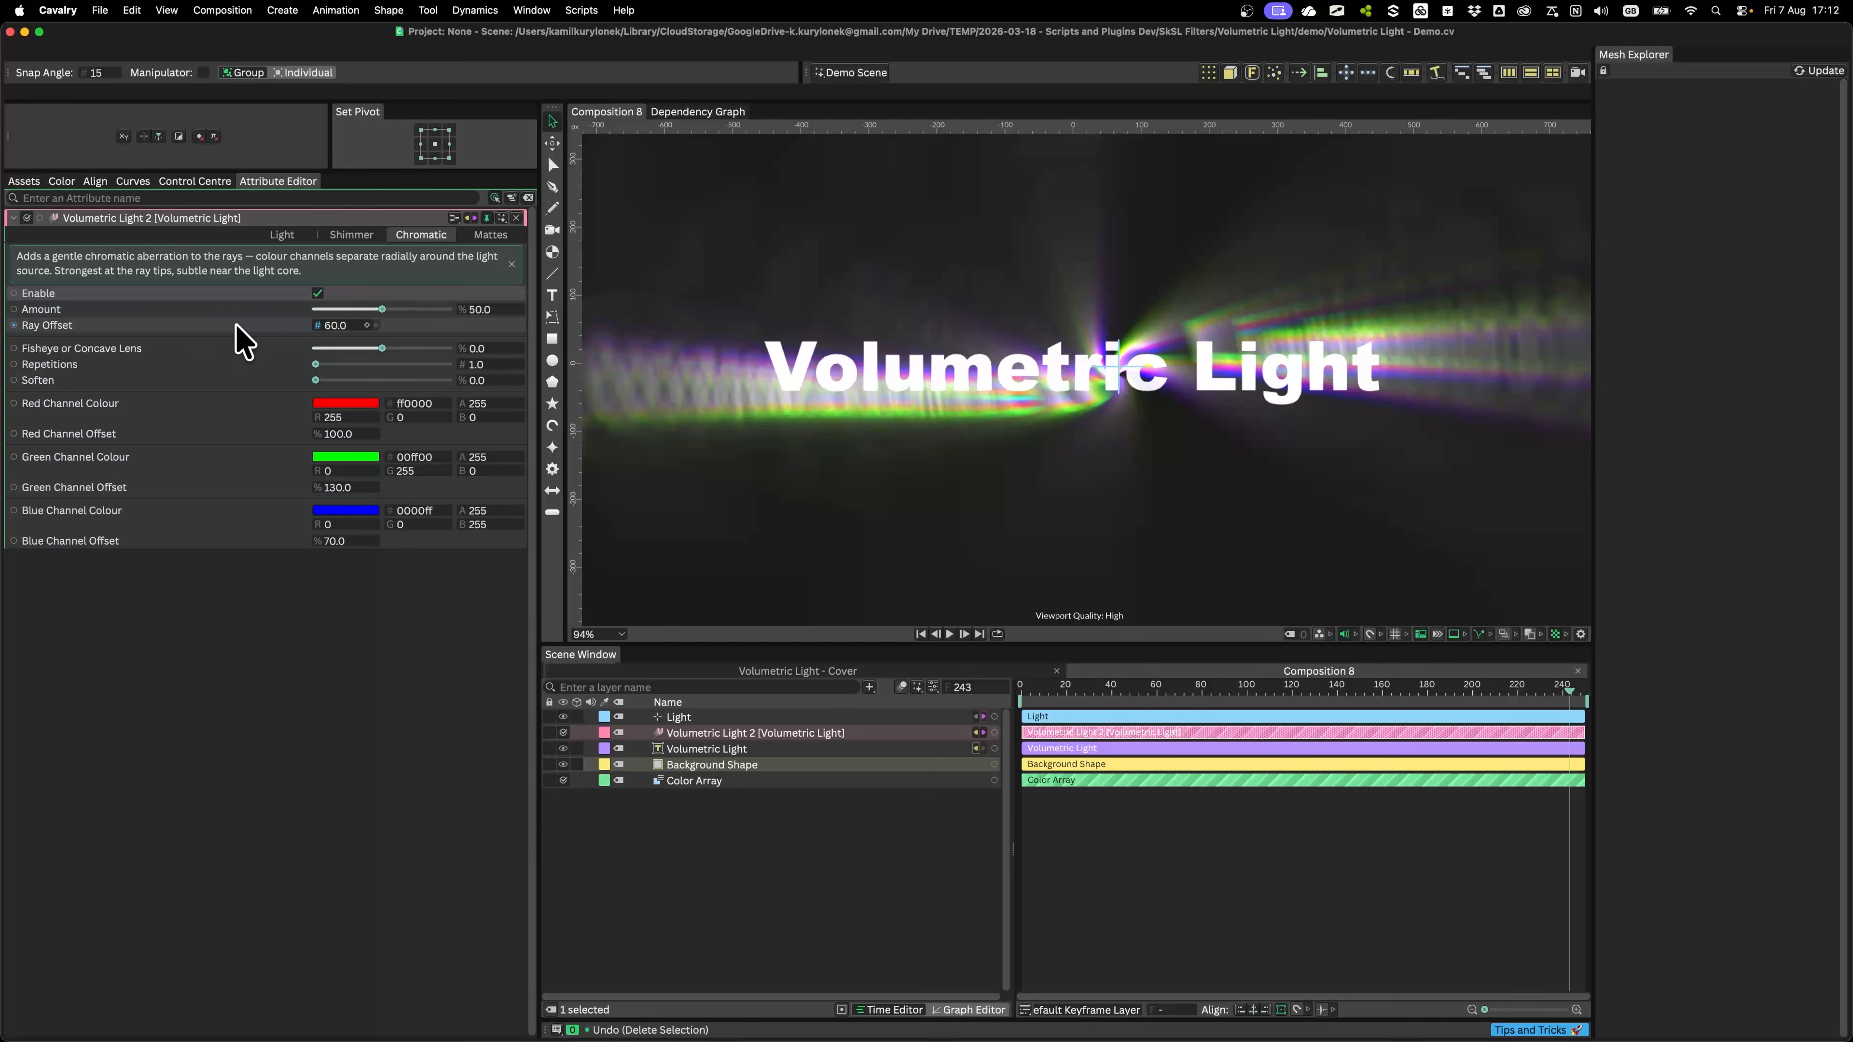
left_click_drag(337, 326, 293, 327)
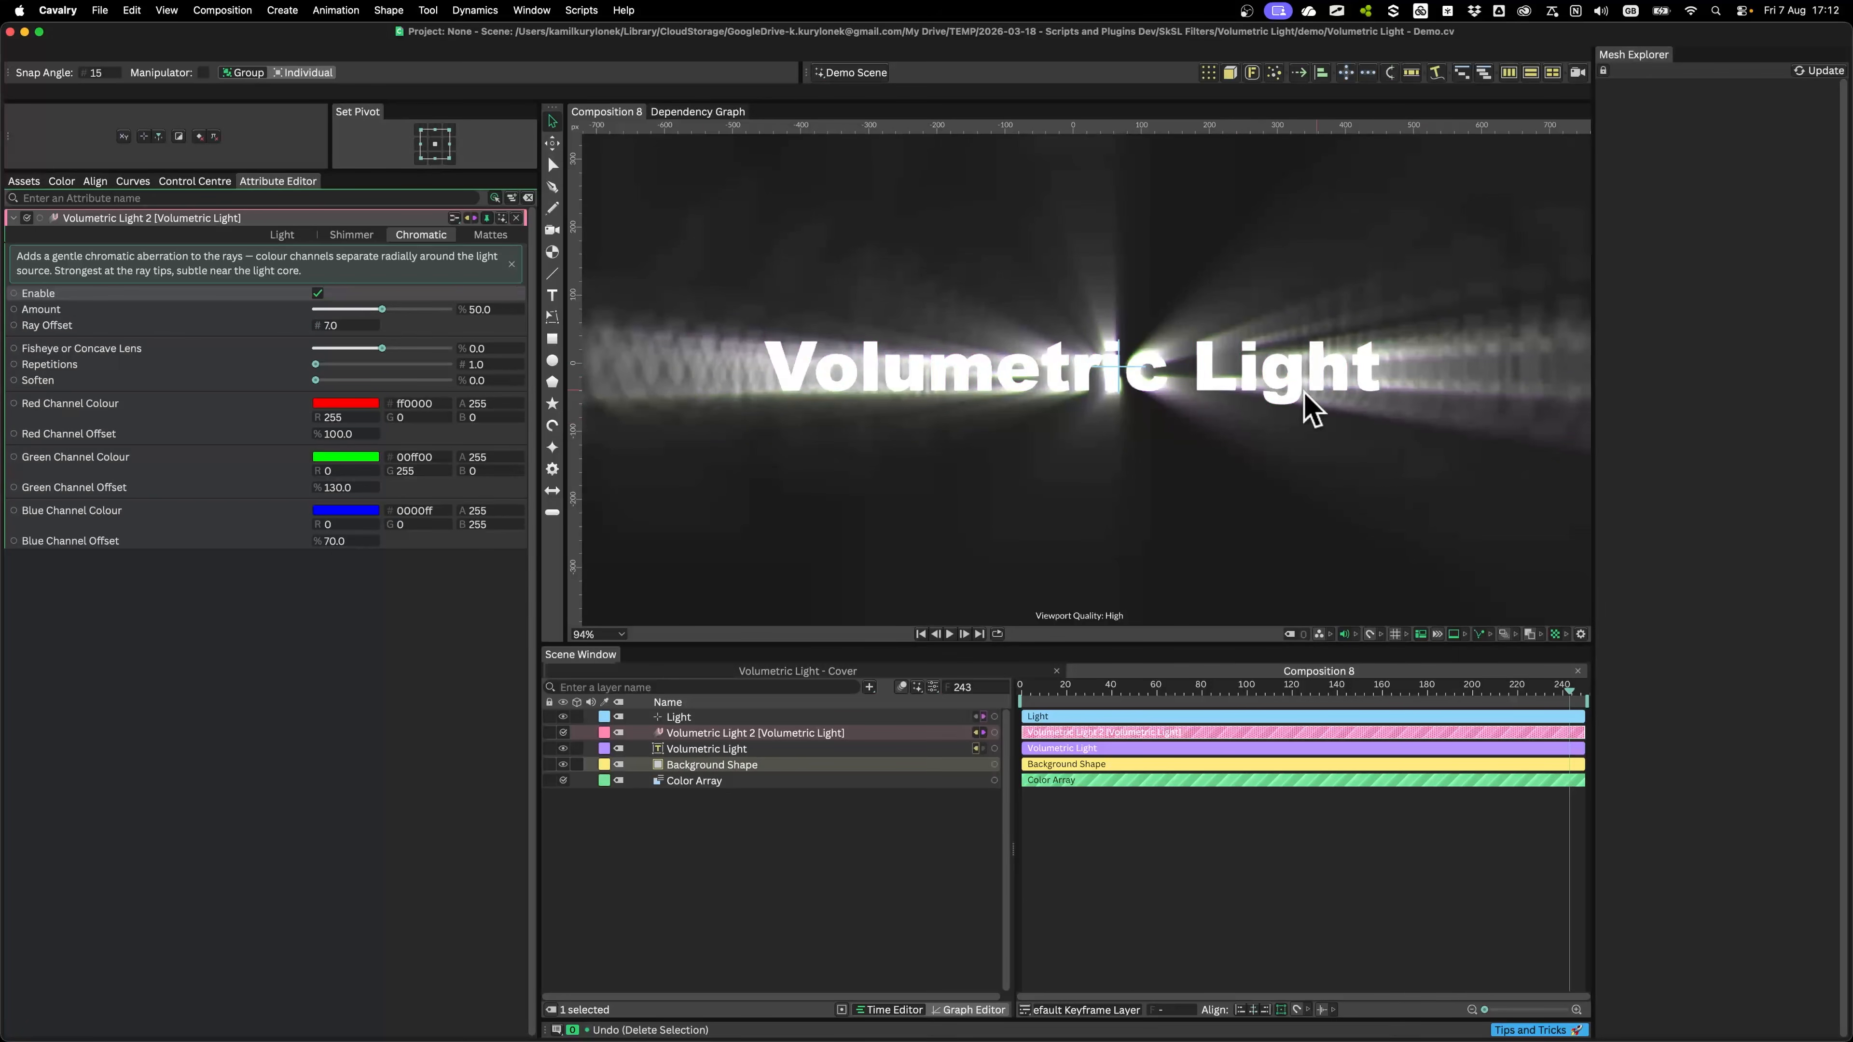
Step: Try a chromatic Amount of 10%, then raise it to 70%
scroll(1155, 370, "up", 8)
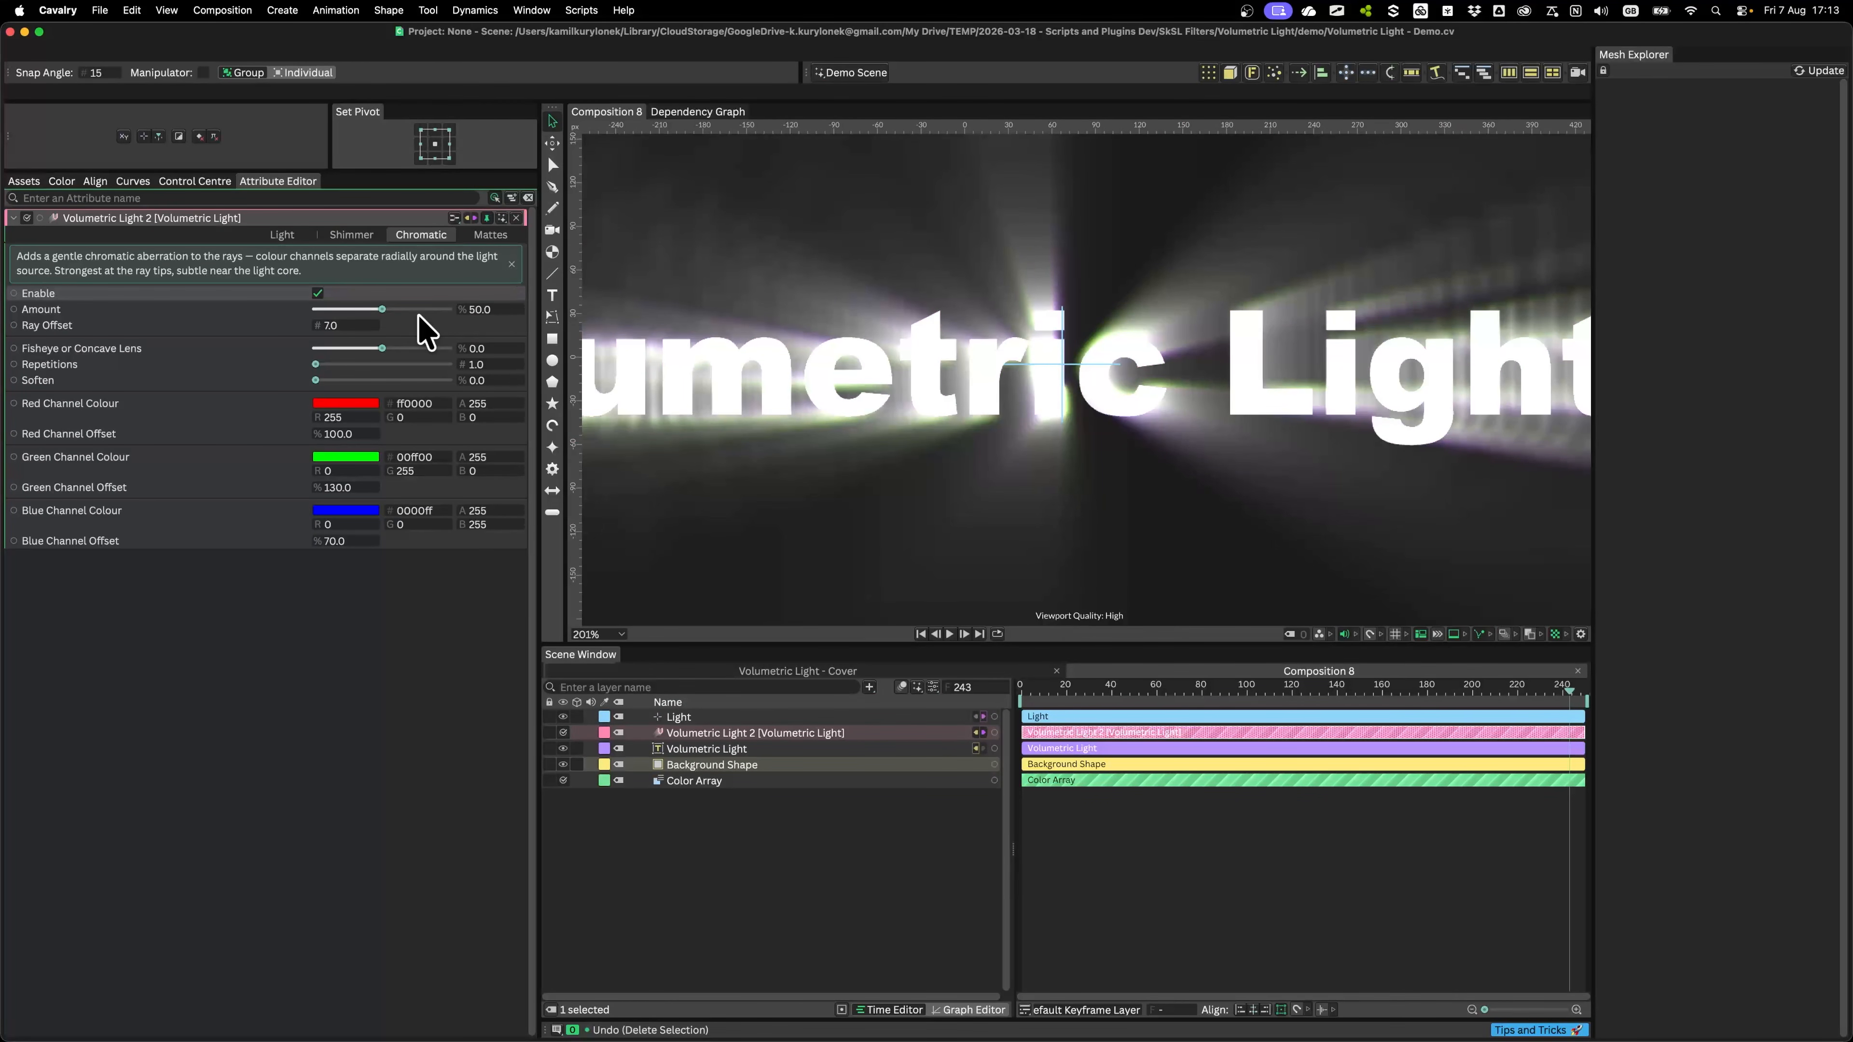
left_click(477, 309)
type("1")
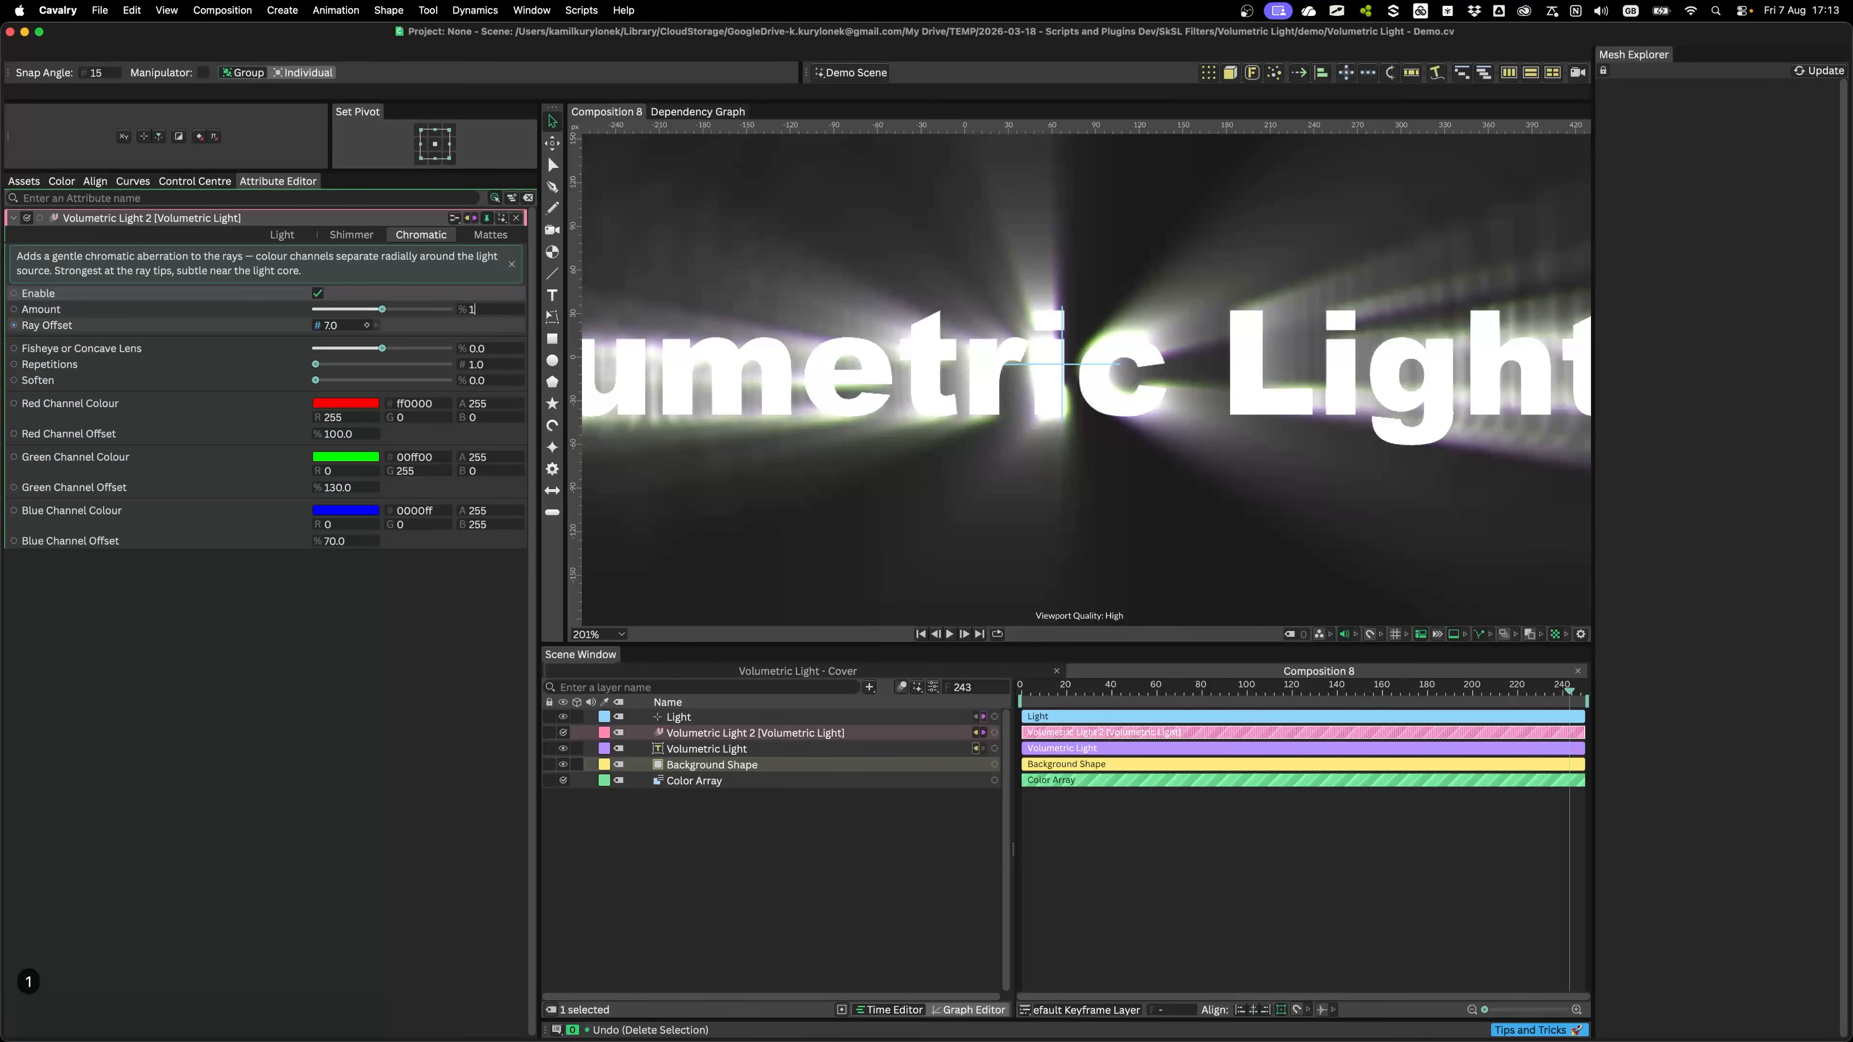
left_click(483, 311)
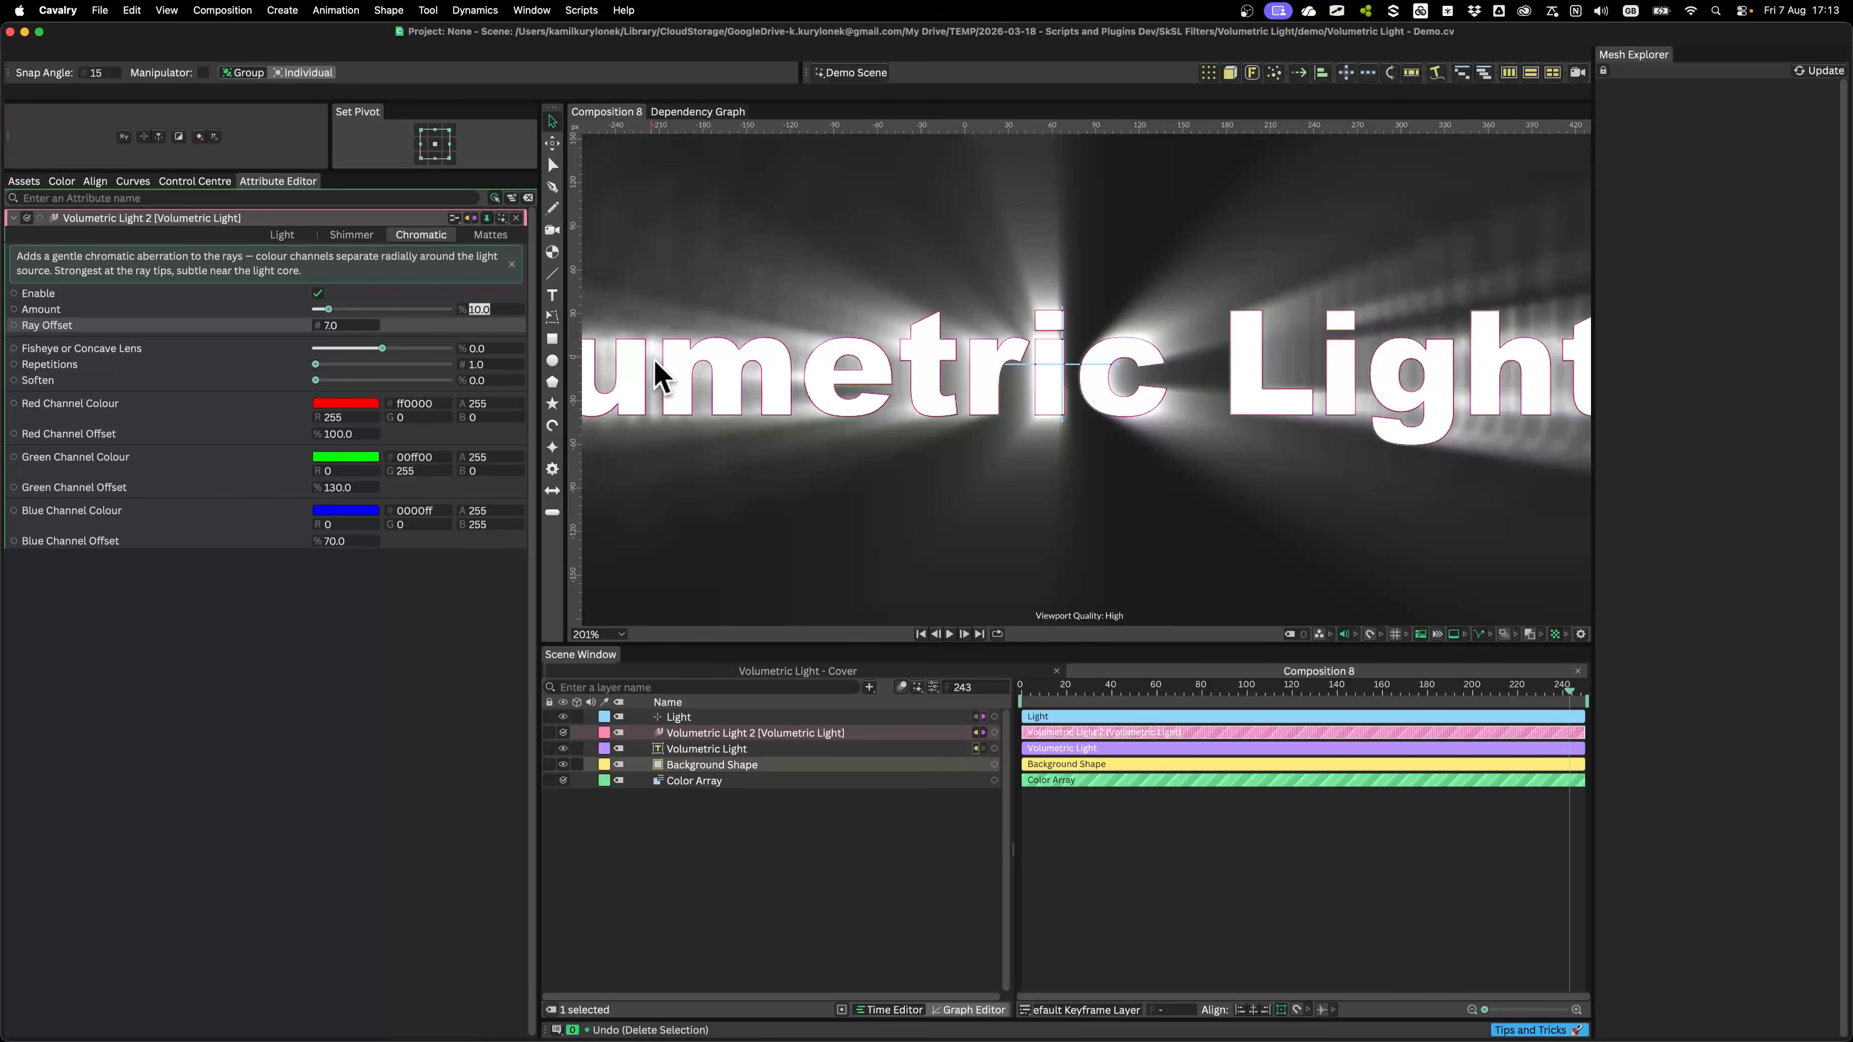
type("70")
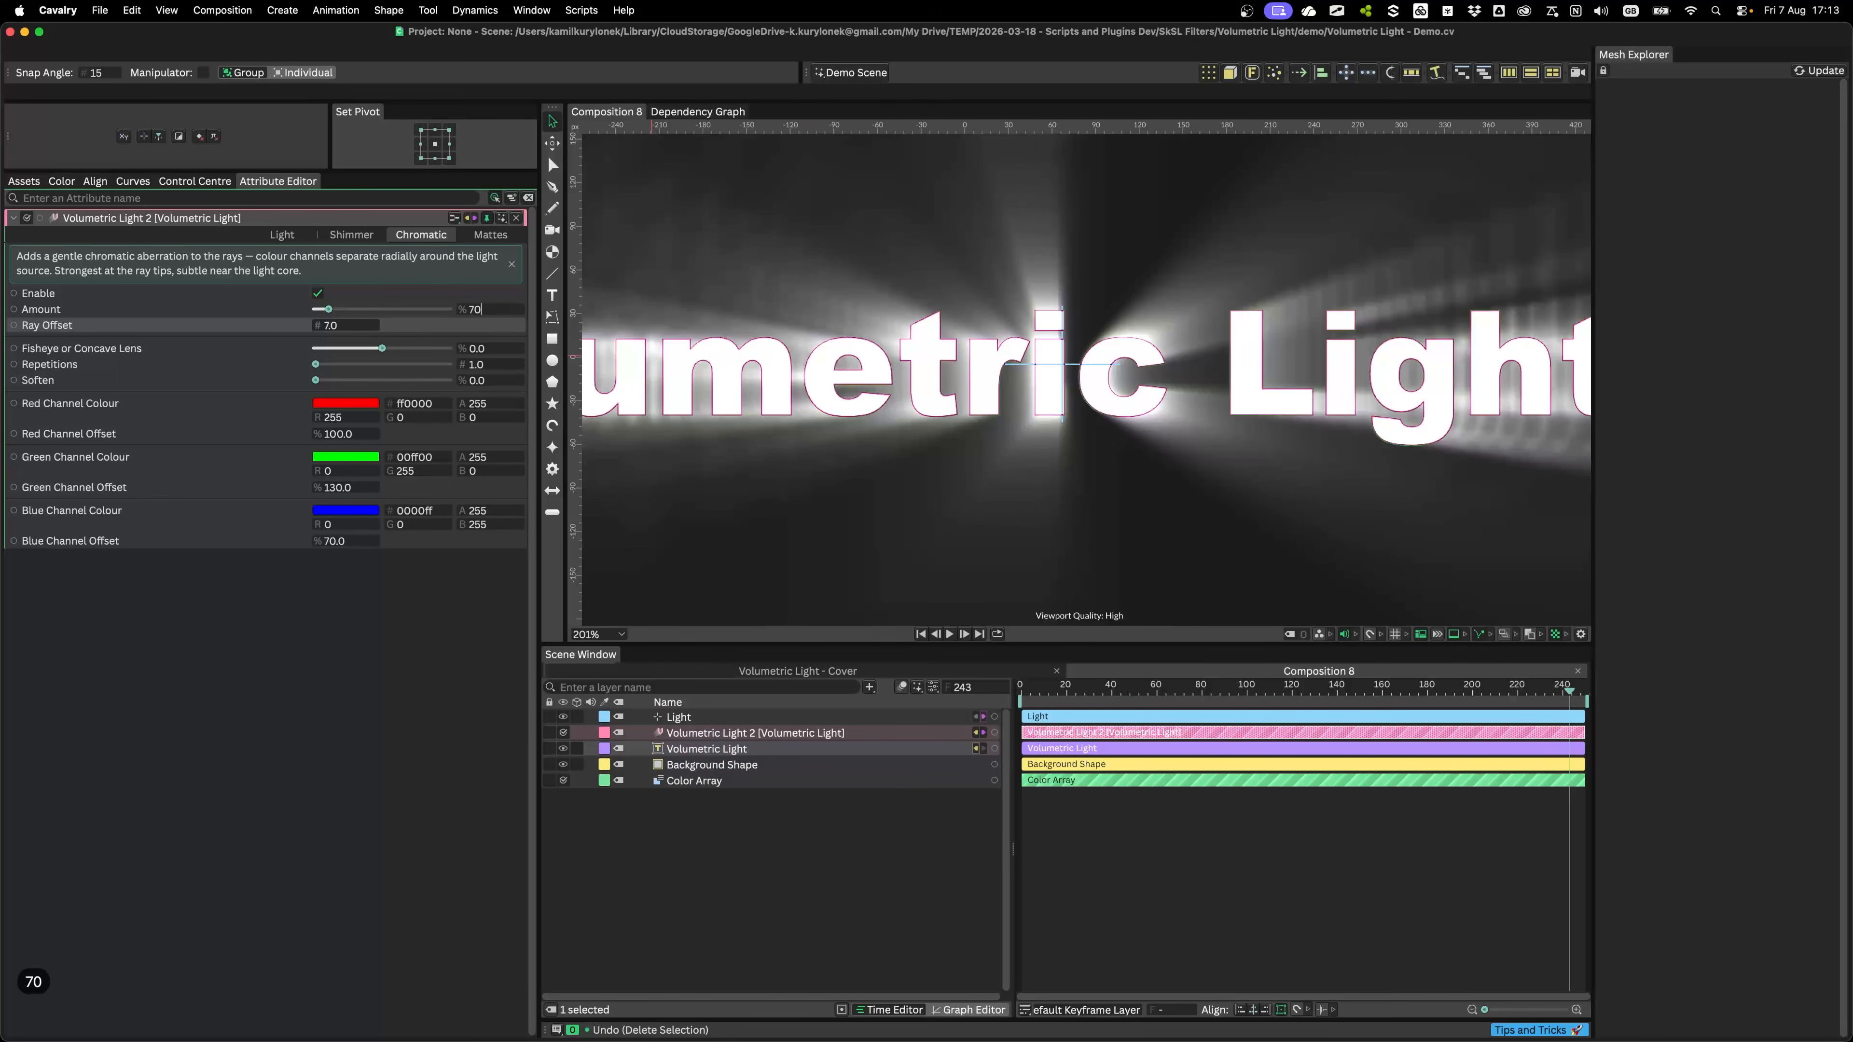
key("Return")
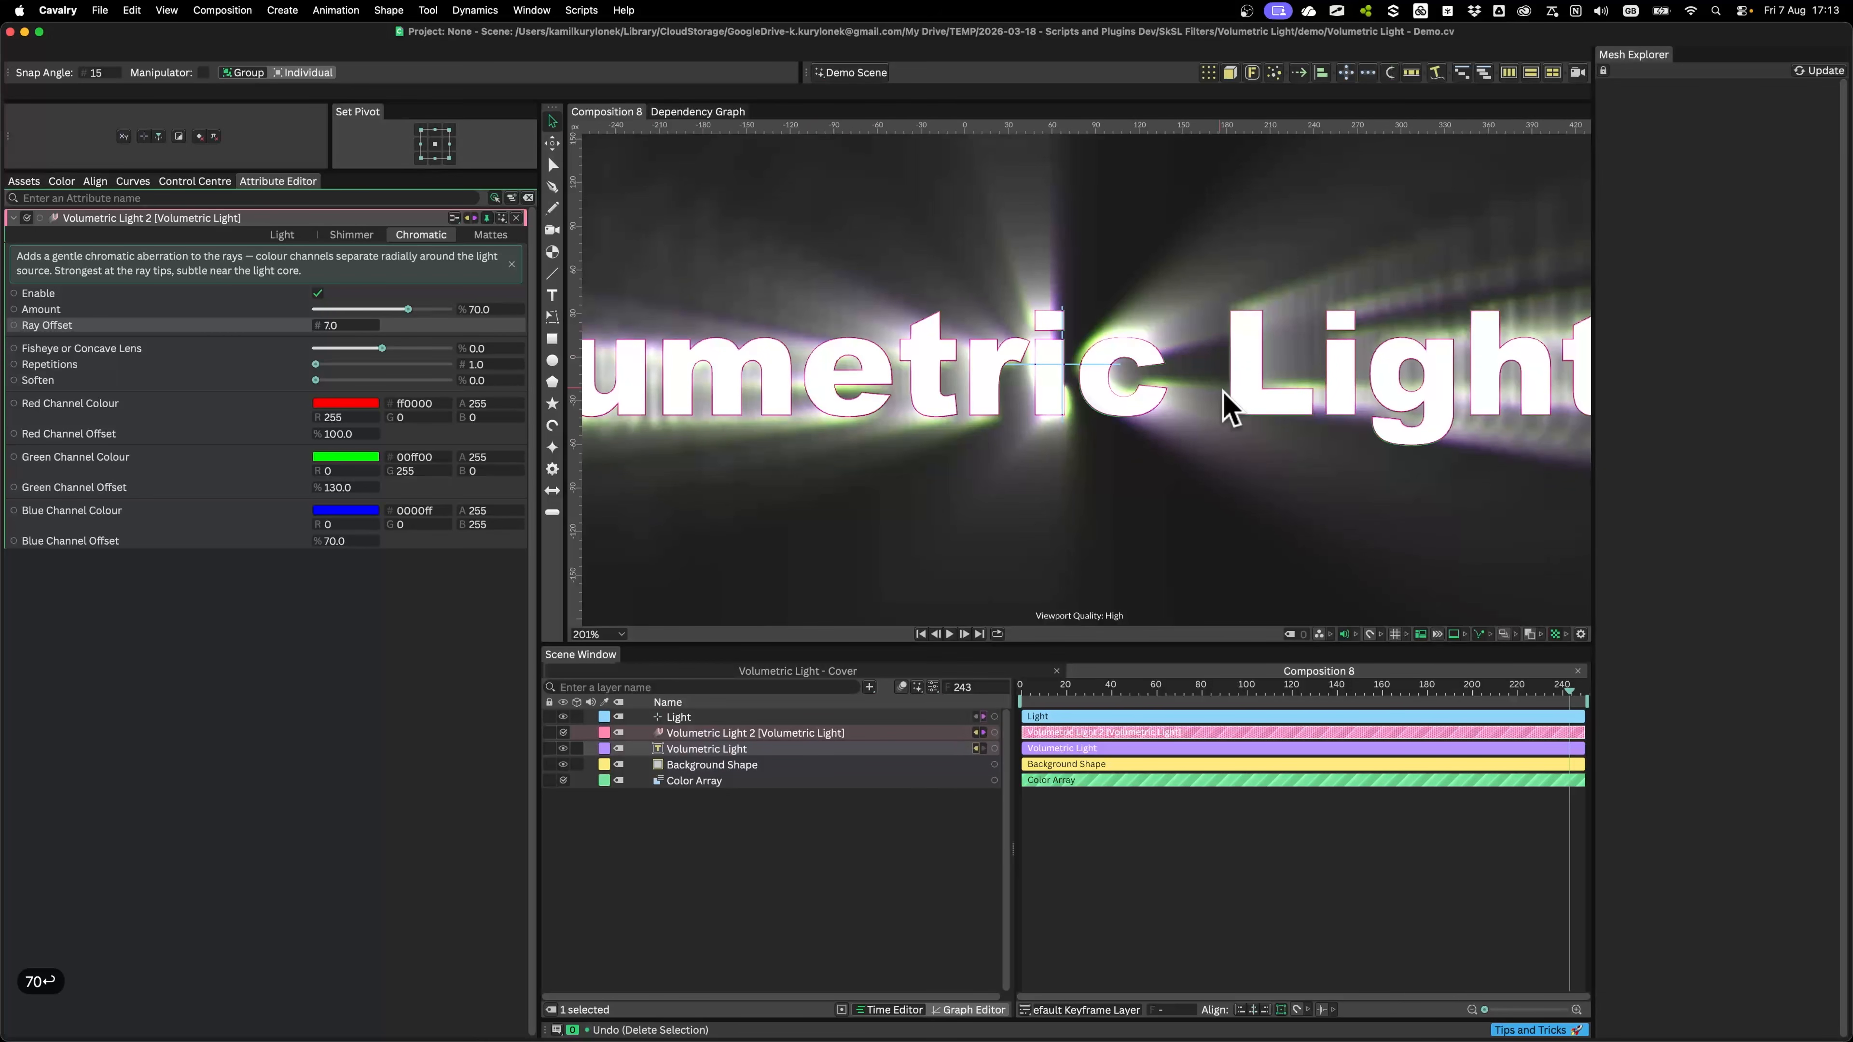
Step: Move the Light null to about X -217, Y 2, and set the Red, Green and Blue Channel Offsets to 34%, 100% and 200%
scroll(1230, 408, "down", 5)
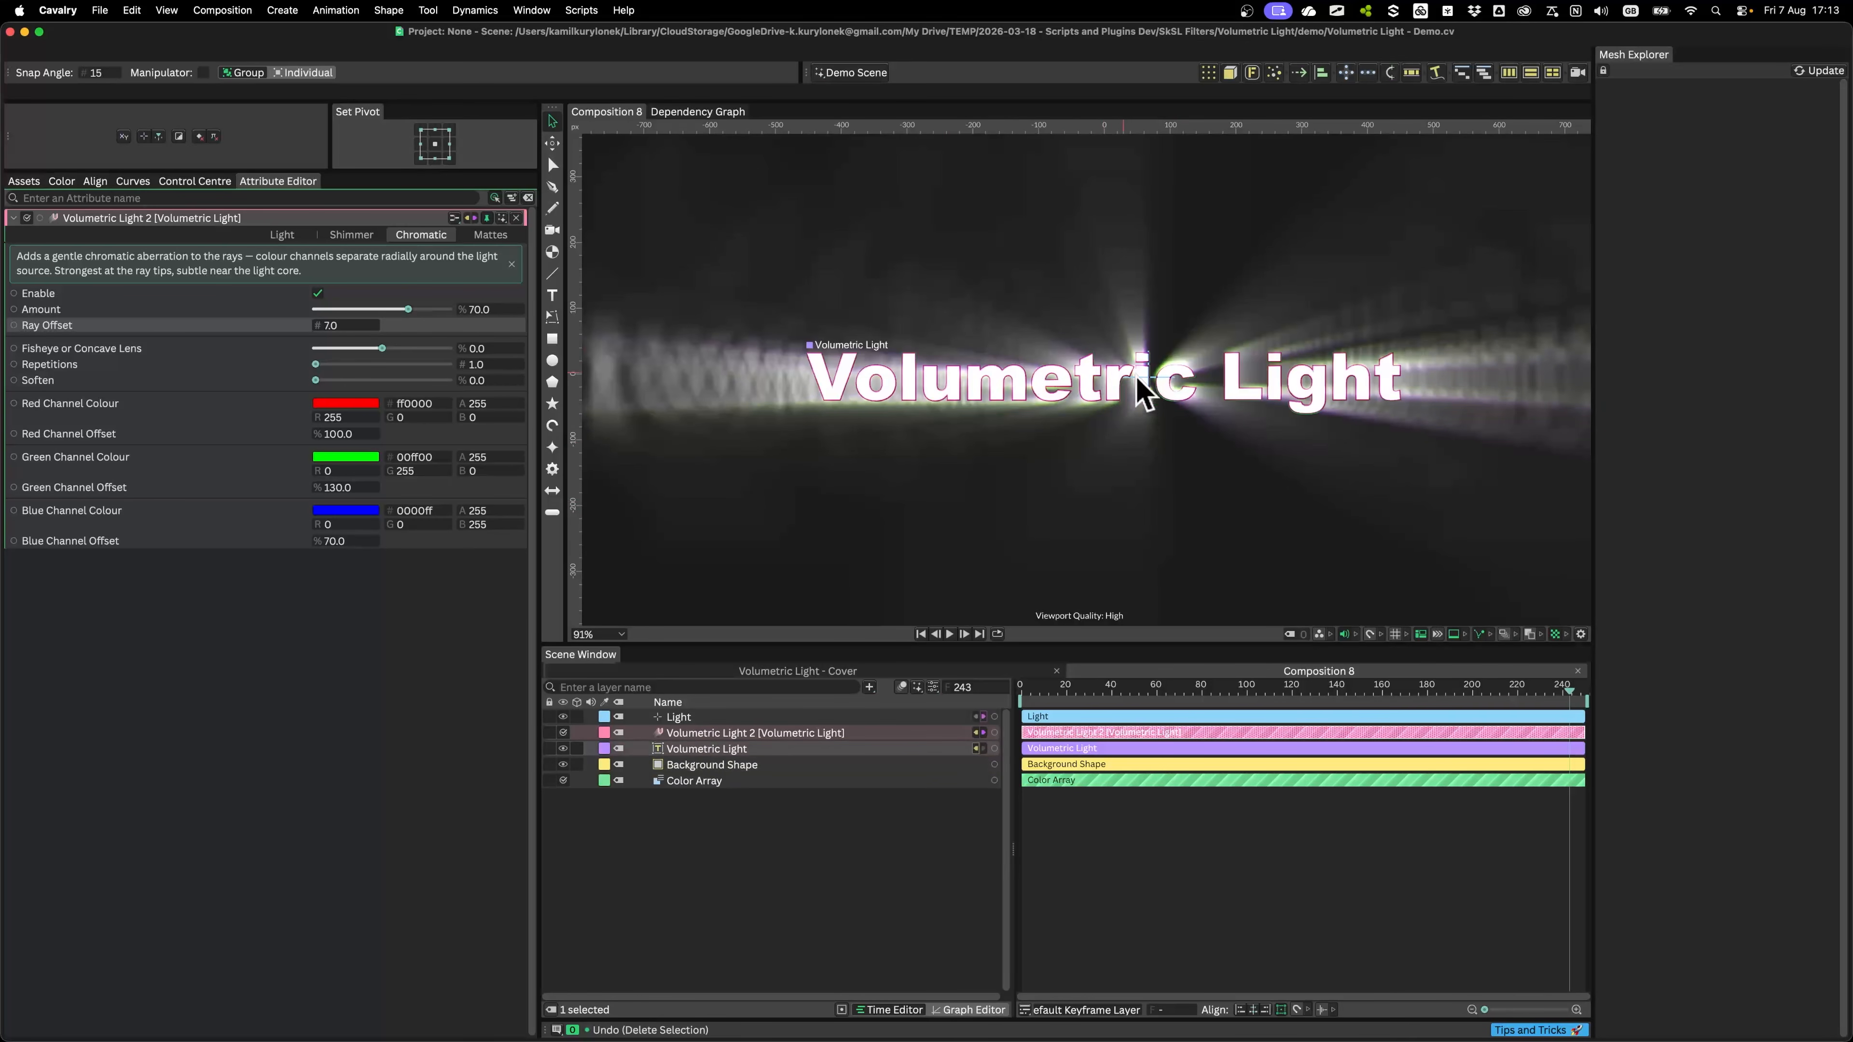
left_click_drag(1139, 373, 956, 371)
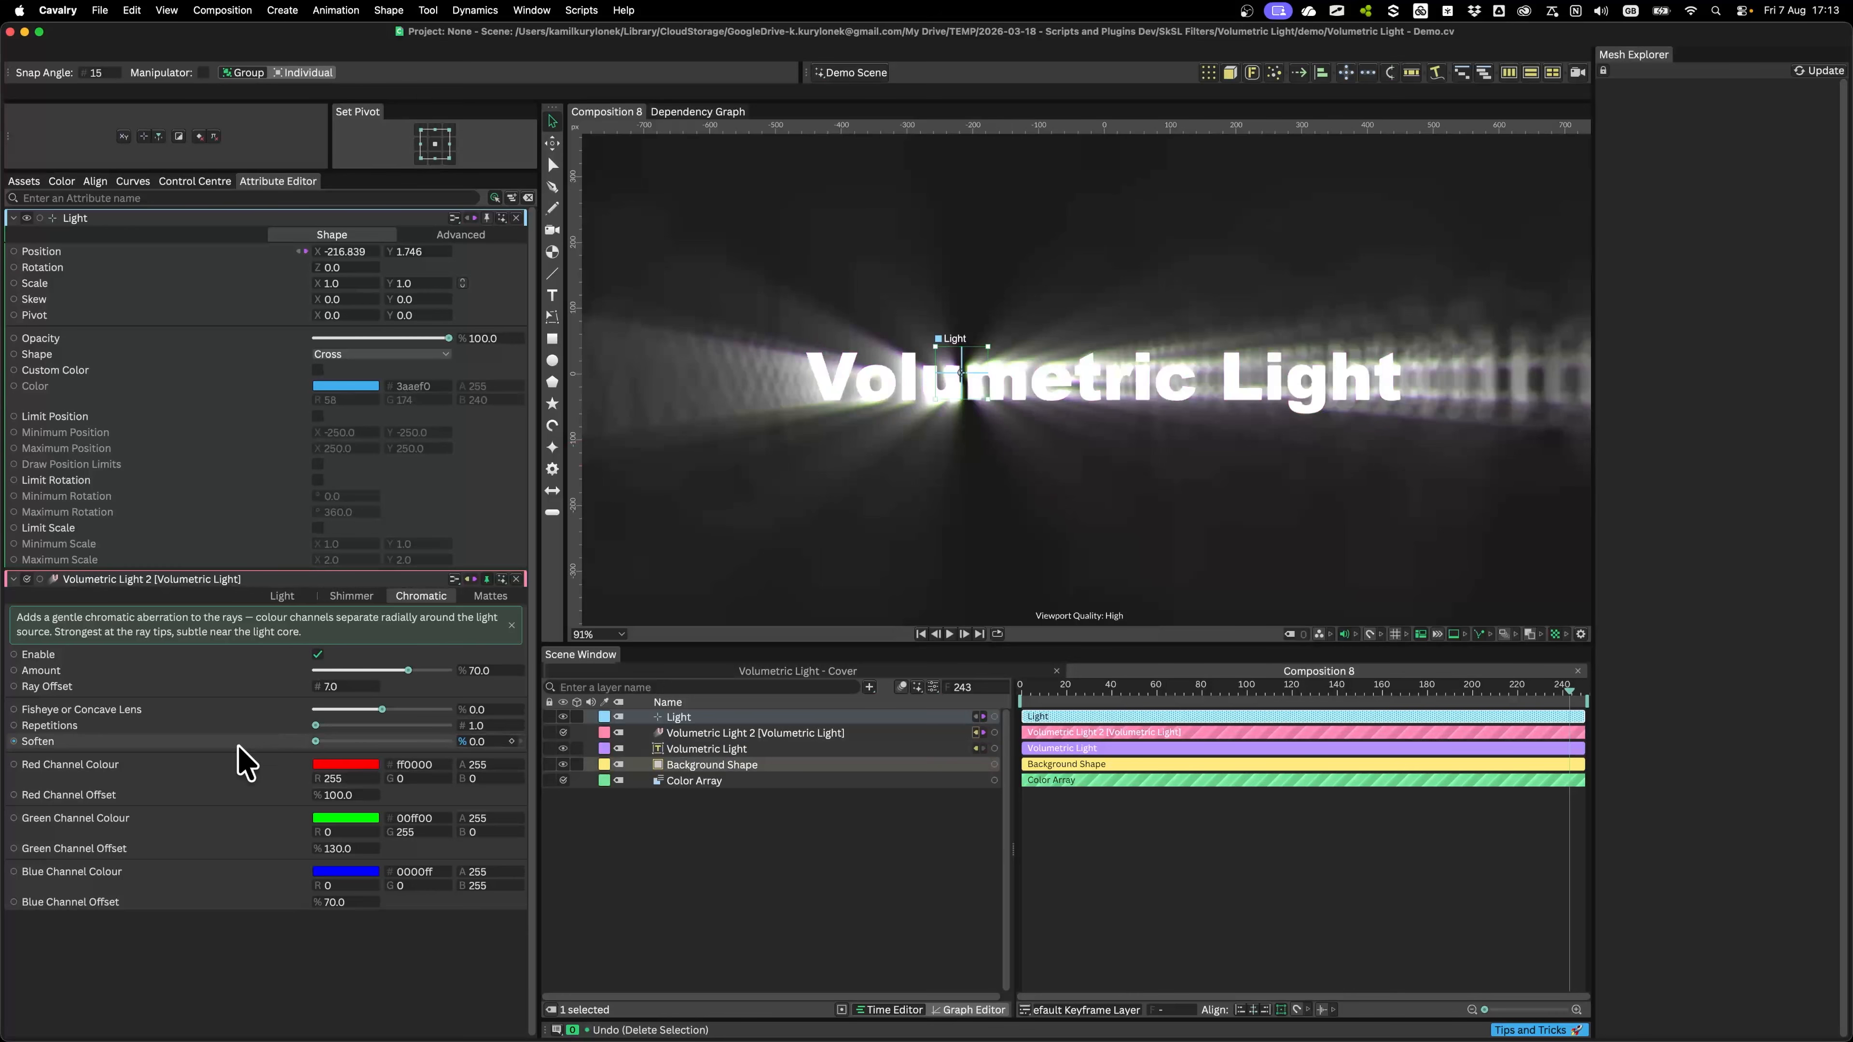
left_click_drag(340, 794, 285, 790)
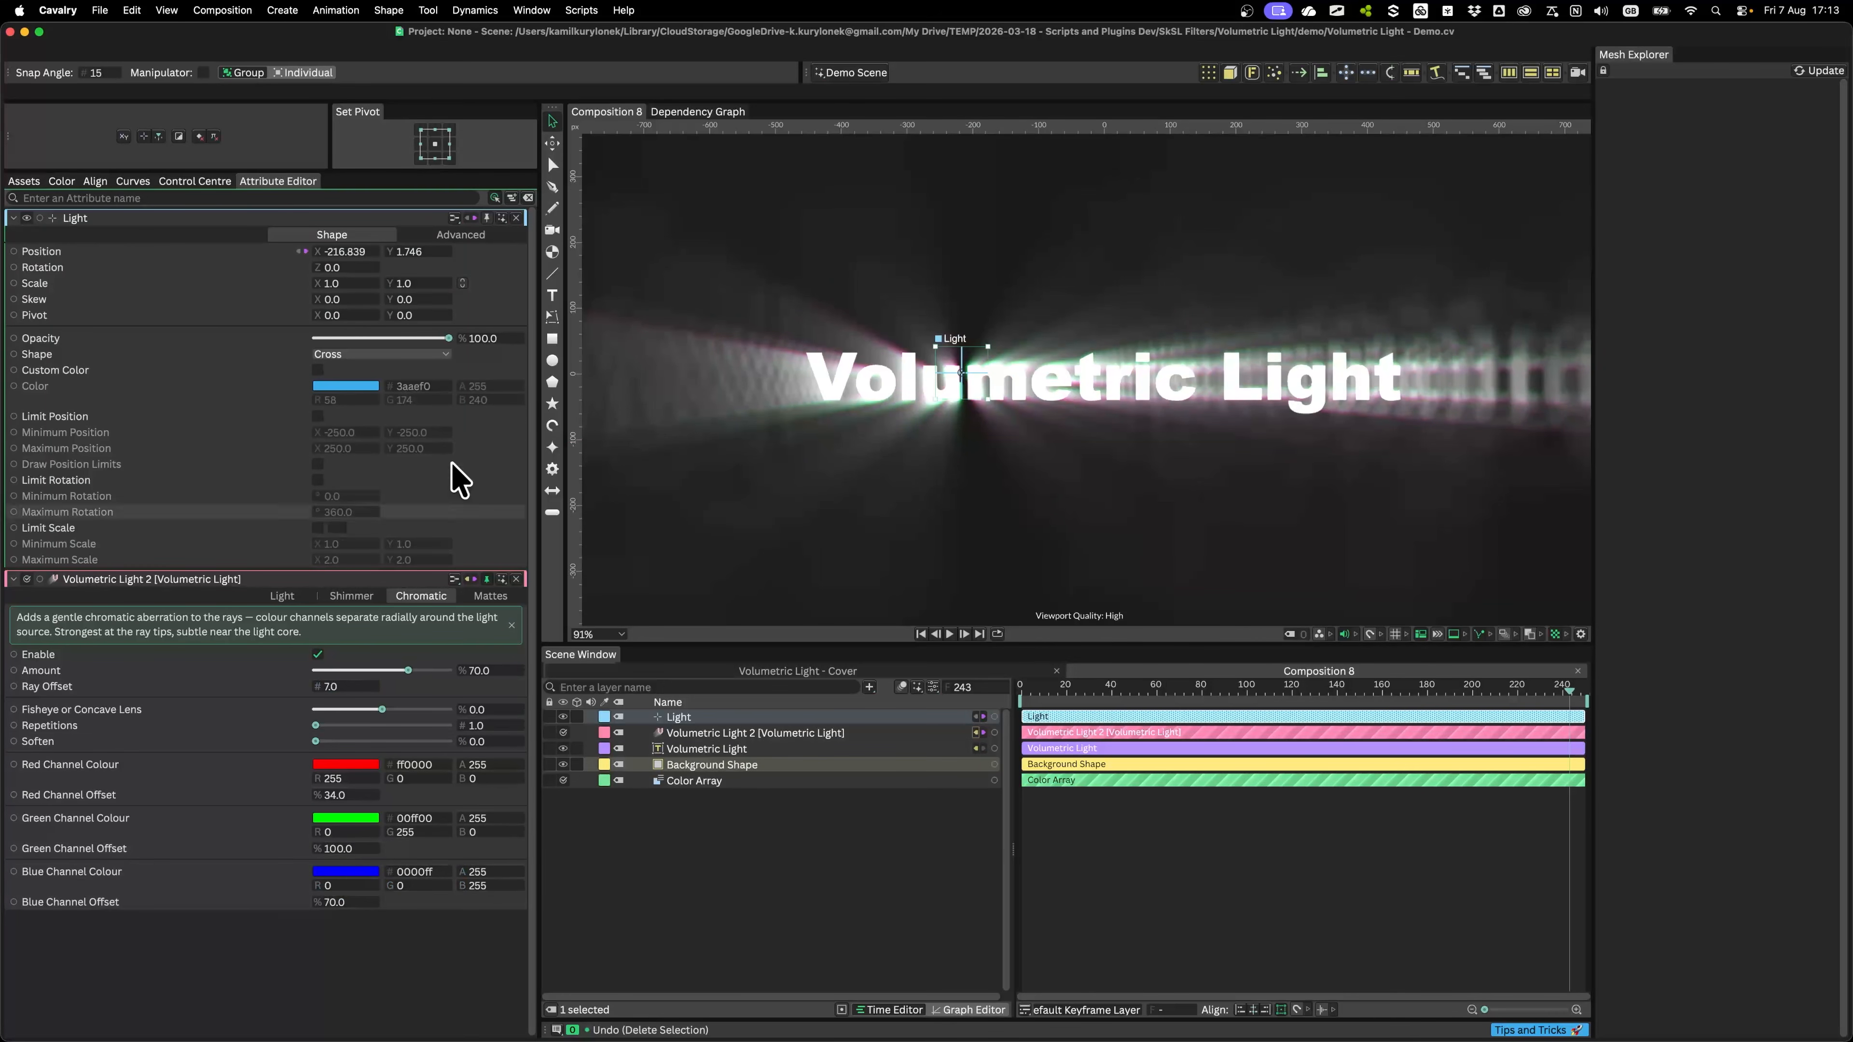
left_click(516, 218)
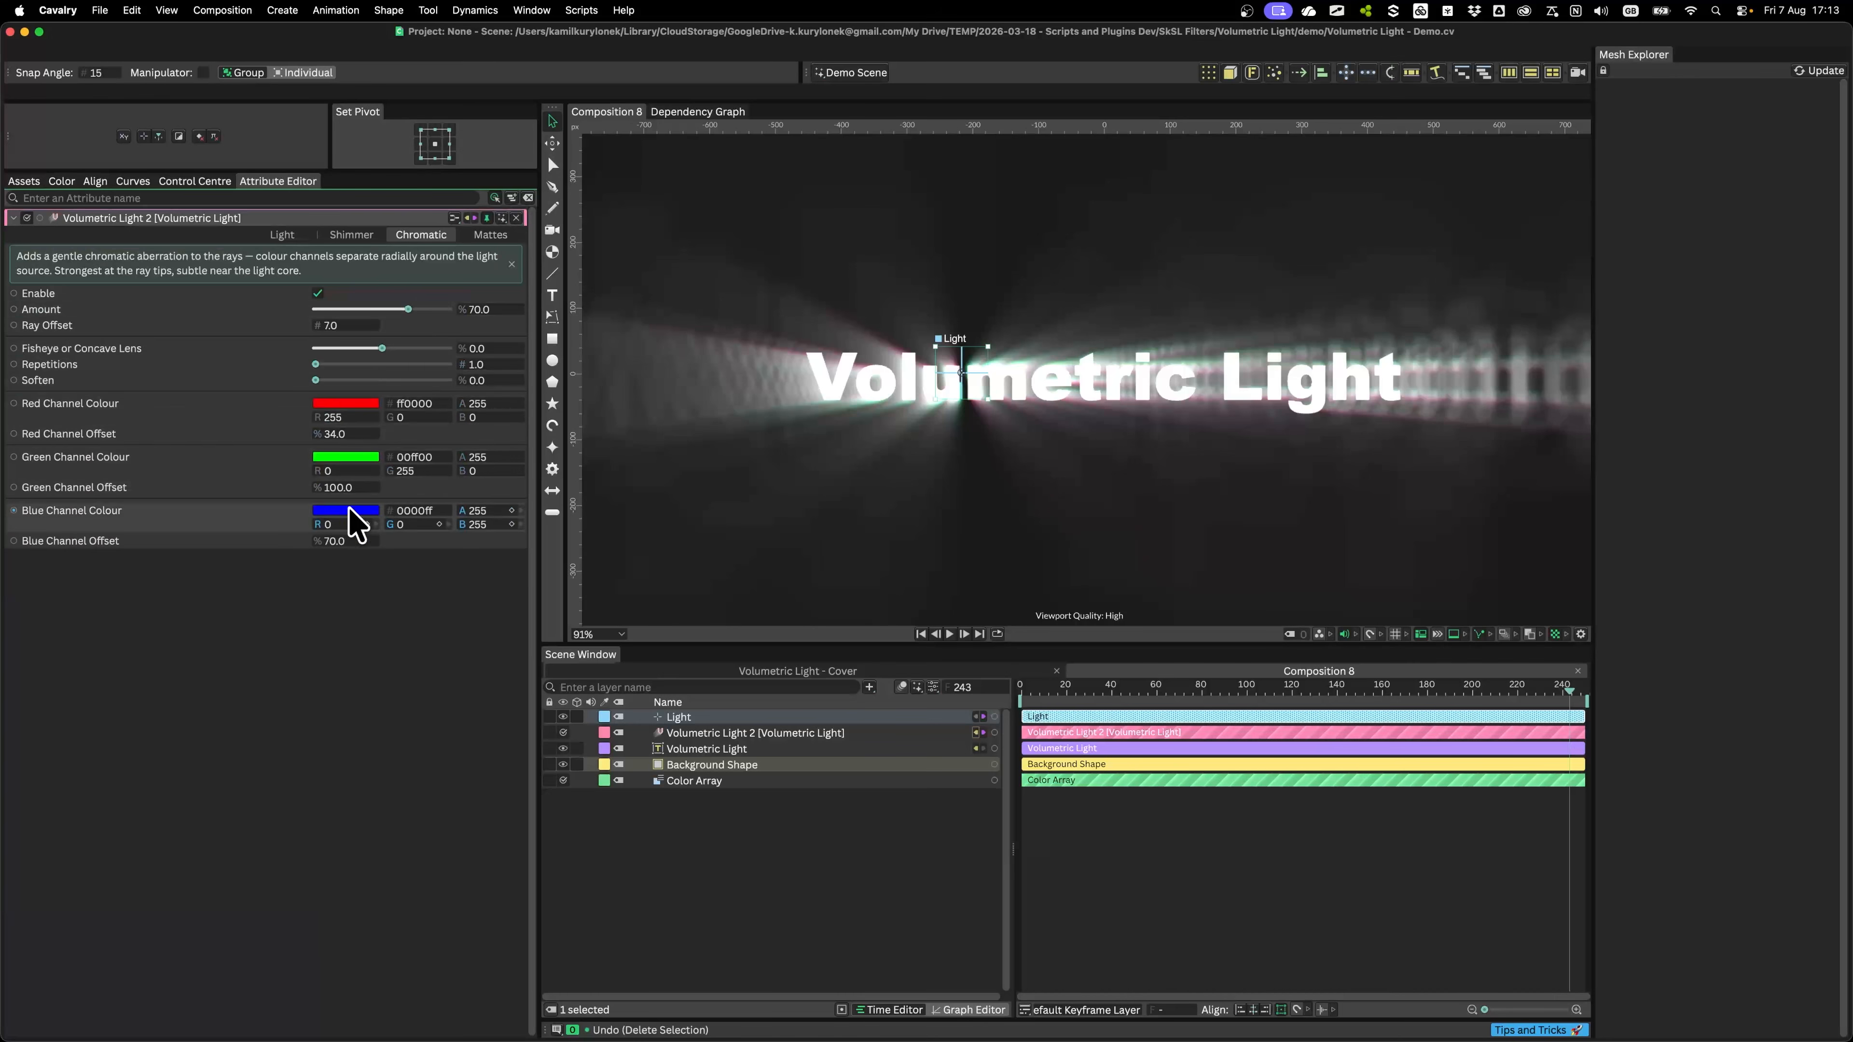
left_click_drag(347, 543, 414, 538)
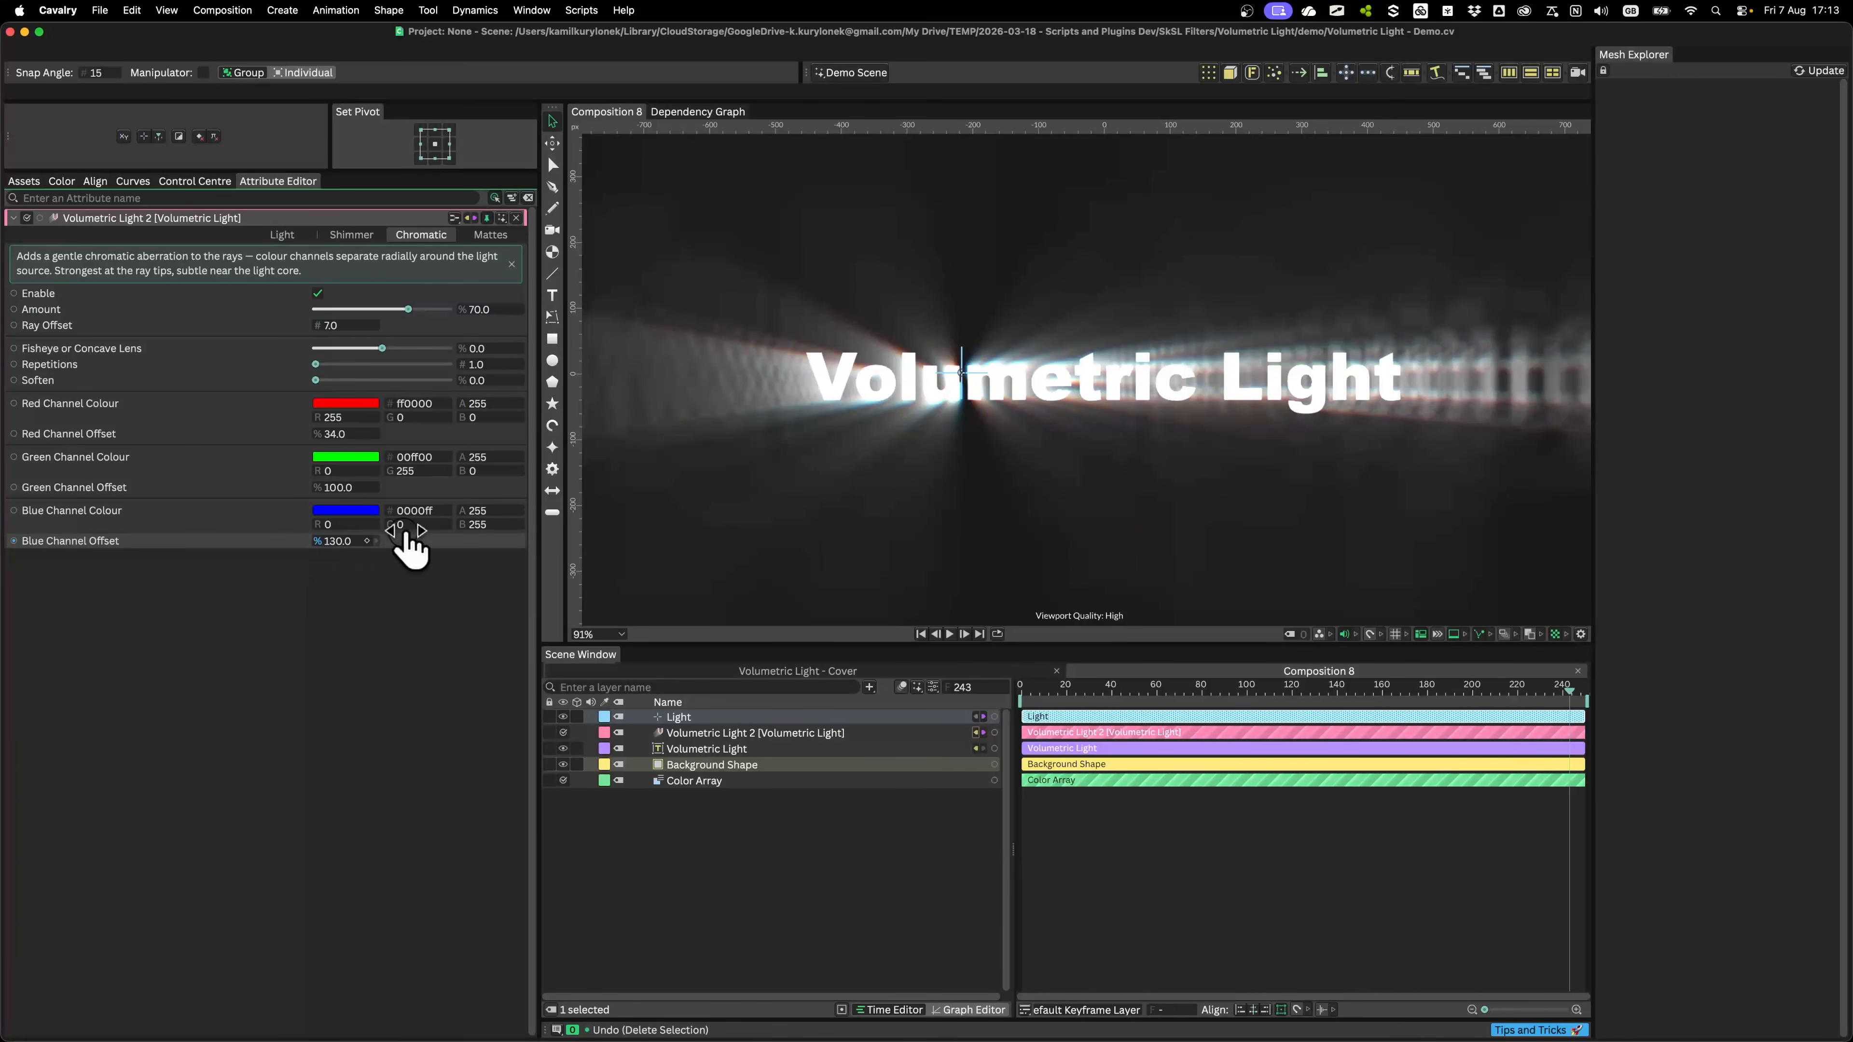
Step: Change the Blue Channel Colour to the turquoise 00ffb9
left_click(349, 510)
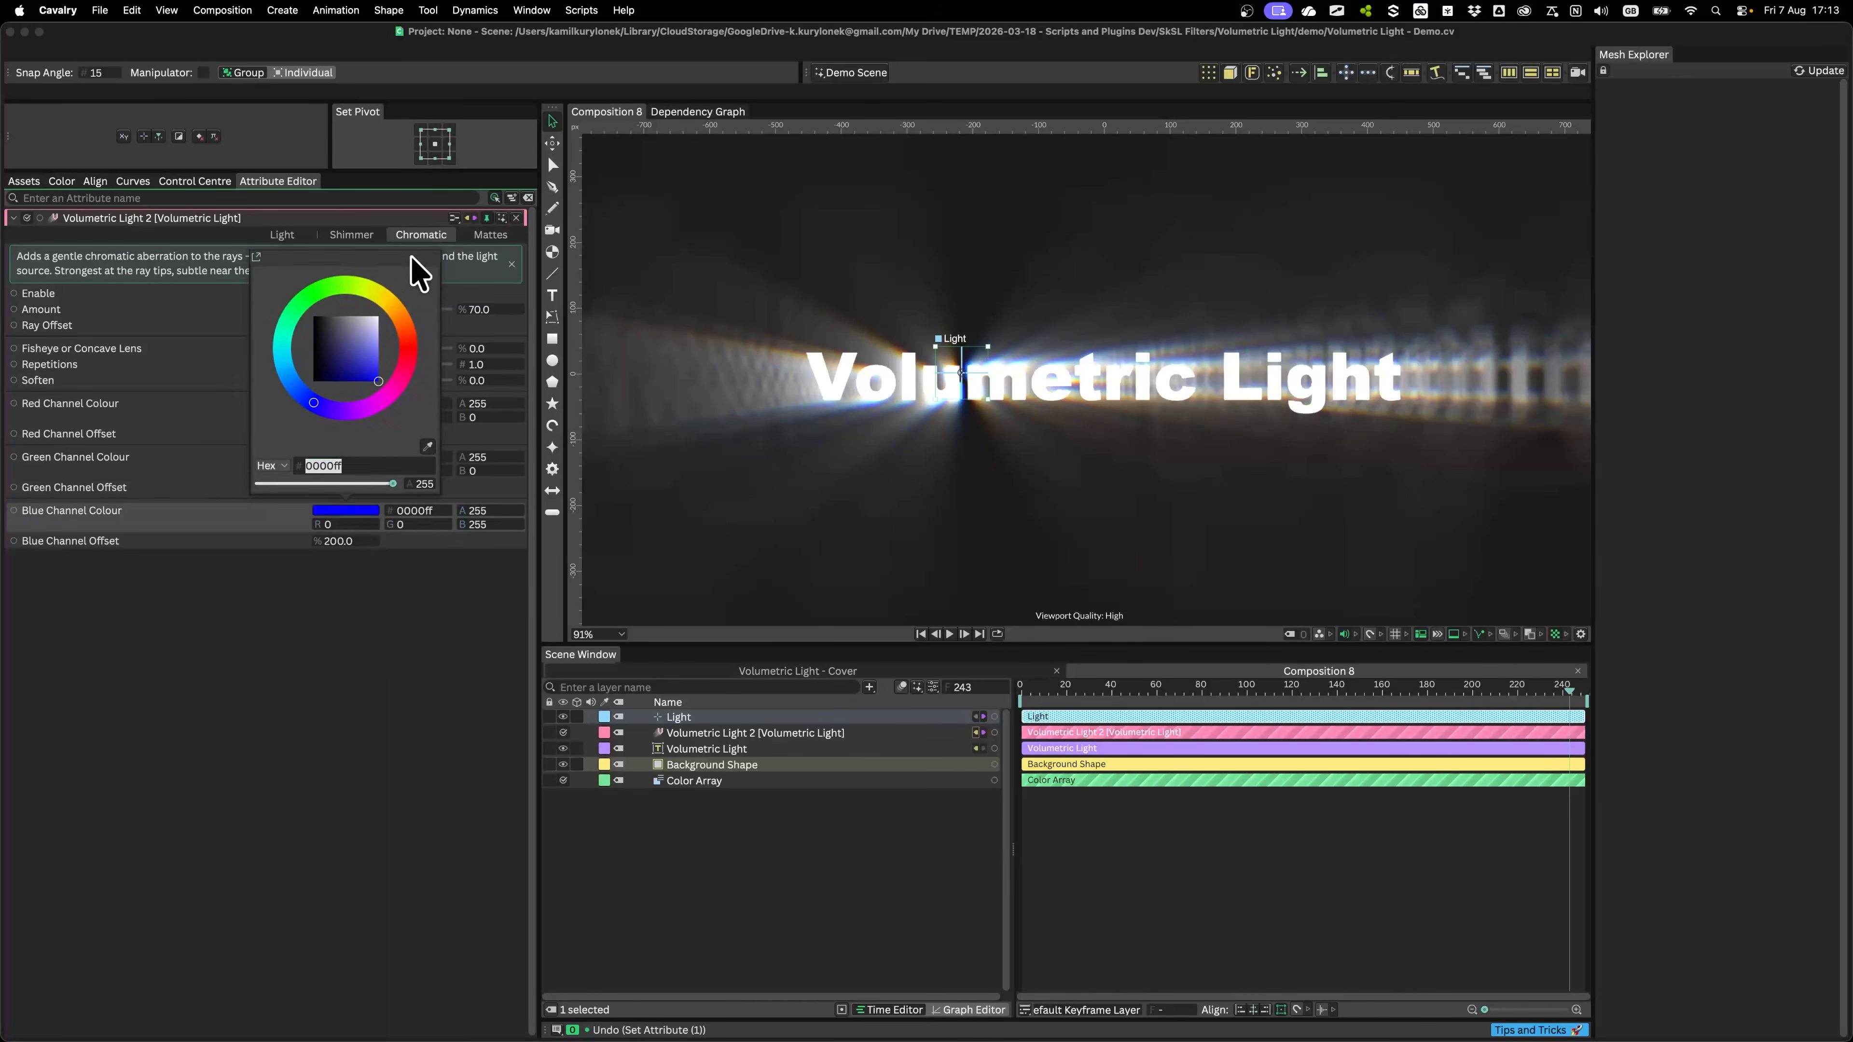
left_click(286, 335)
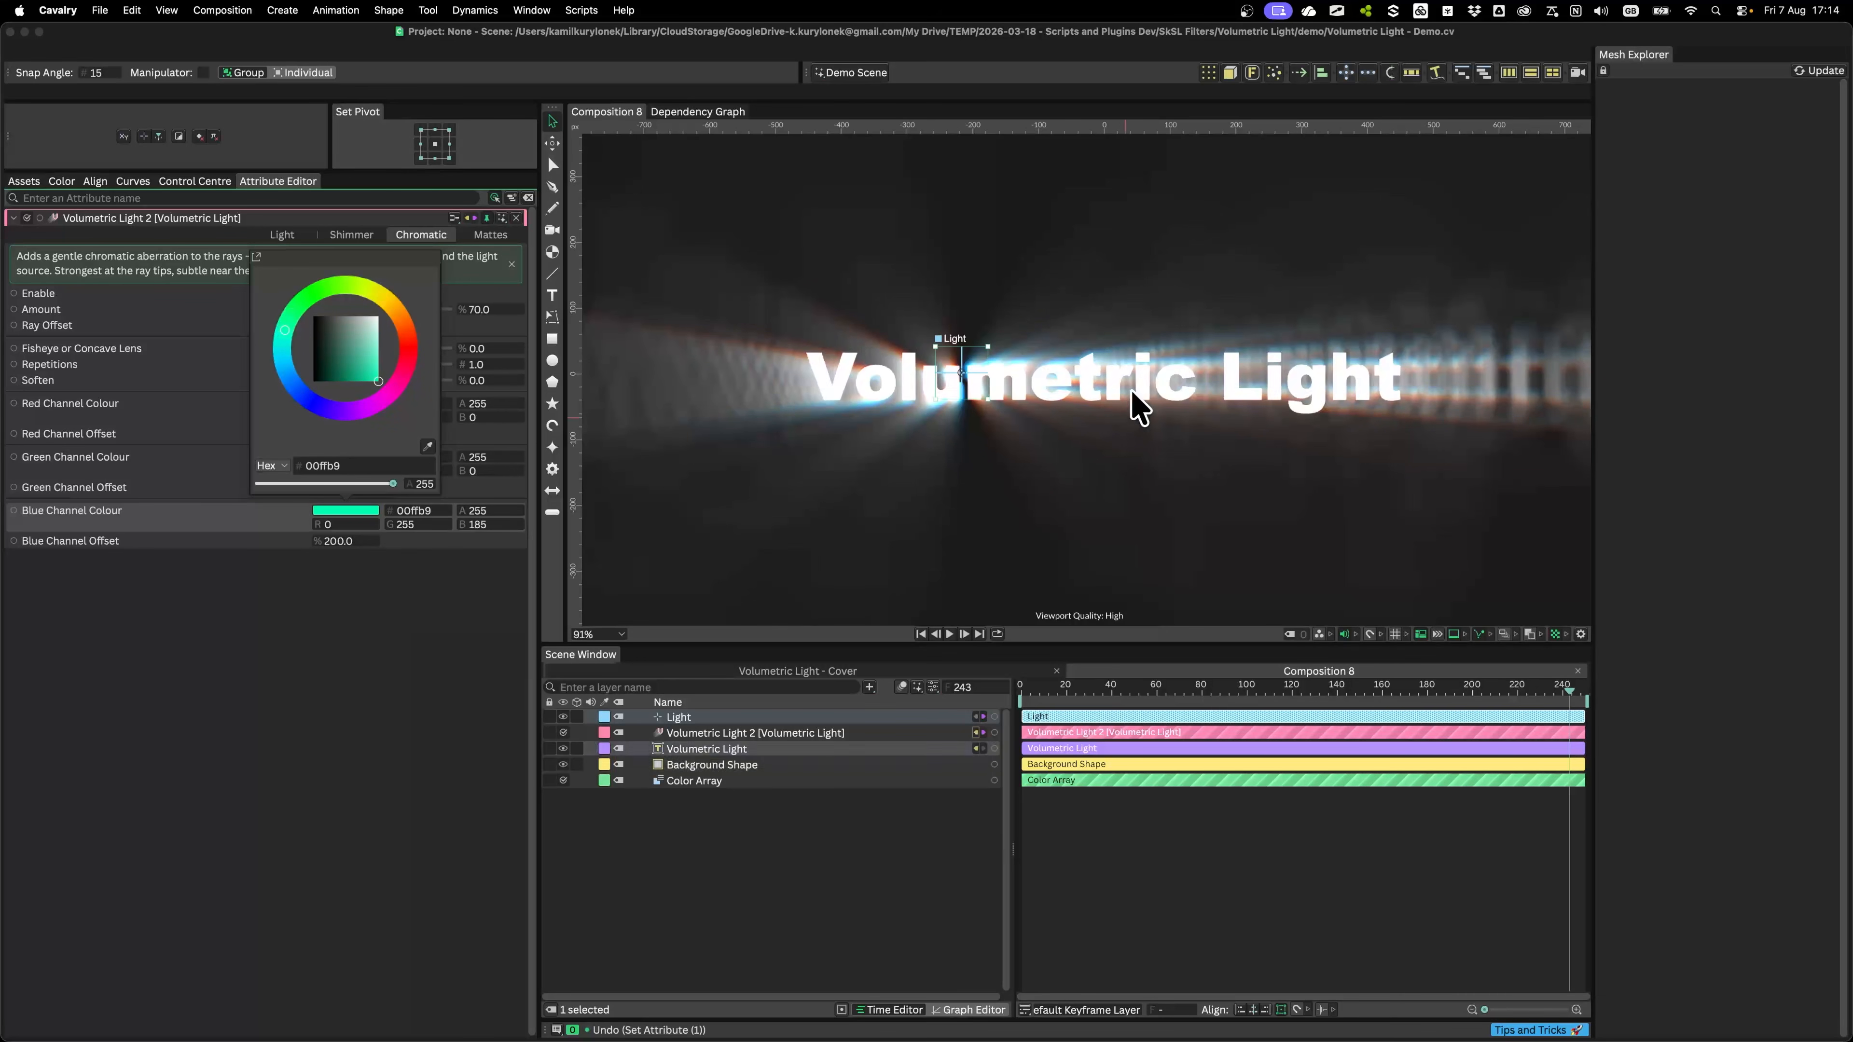
left_click(390, 776)
Step: Set Fisheye or Concave Lens to -42% with Repetitions at 1, and try Soften values up to 99%
mouse_move(381, 349)
left_mouse_down()
mouse_move(351, 352)
mouse_move(437, 351)
mouse_move(338, 350)
mouse_move(455, 349)
mouse_move(331, 350)
mouse_move(353, 349)
left_mouse_up()
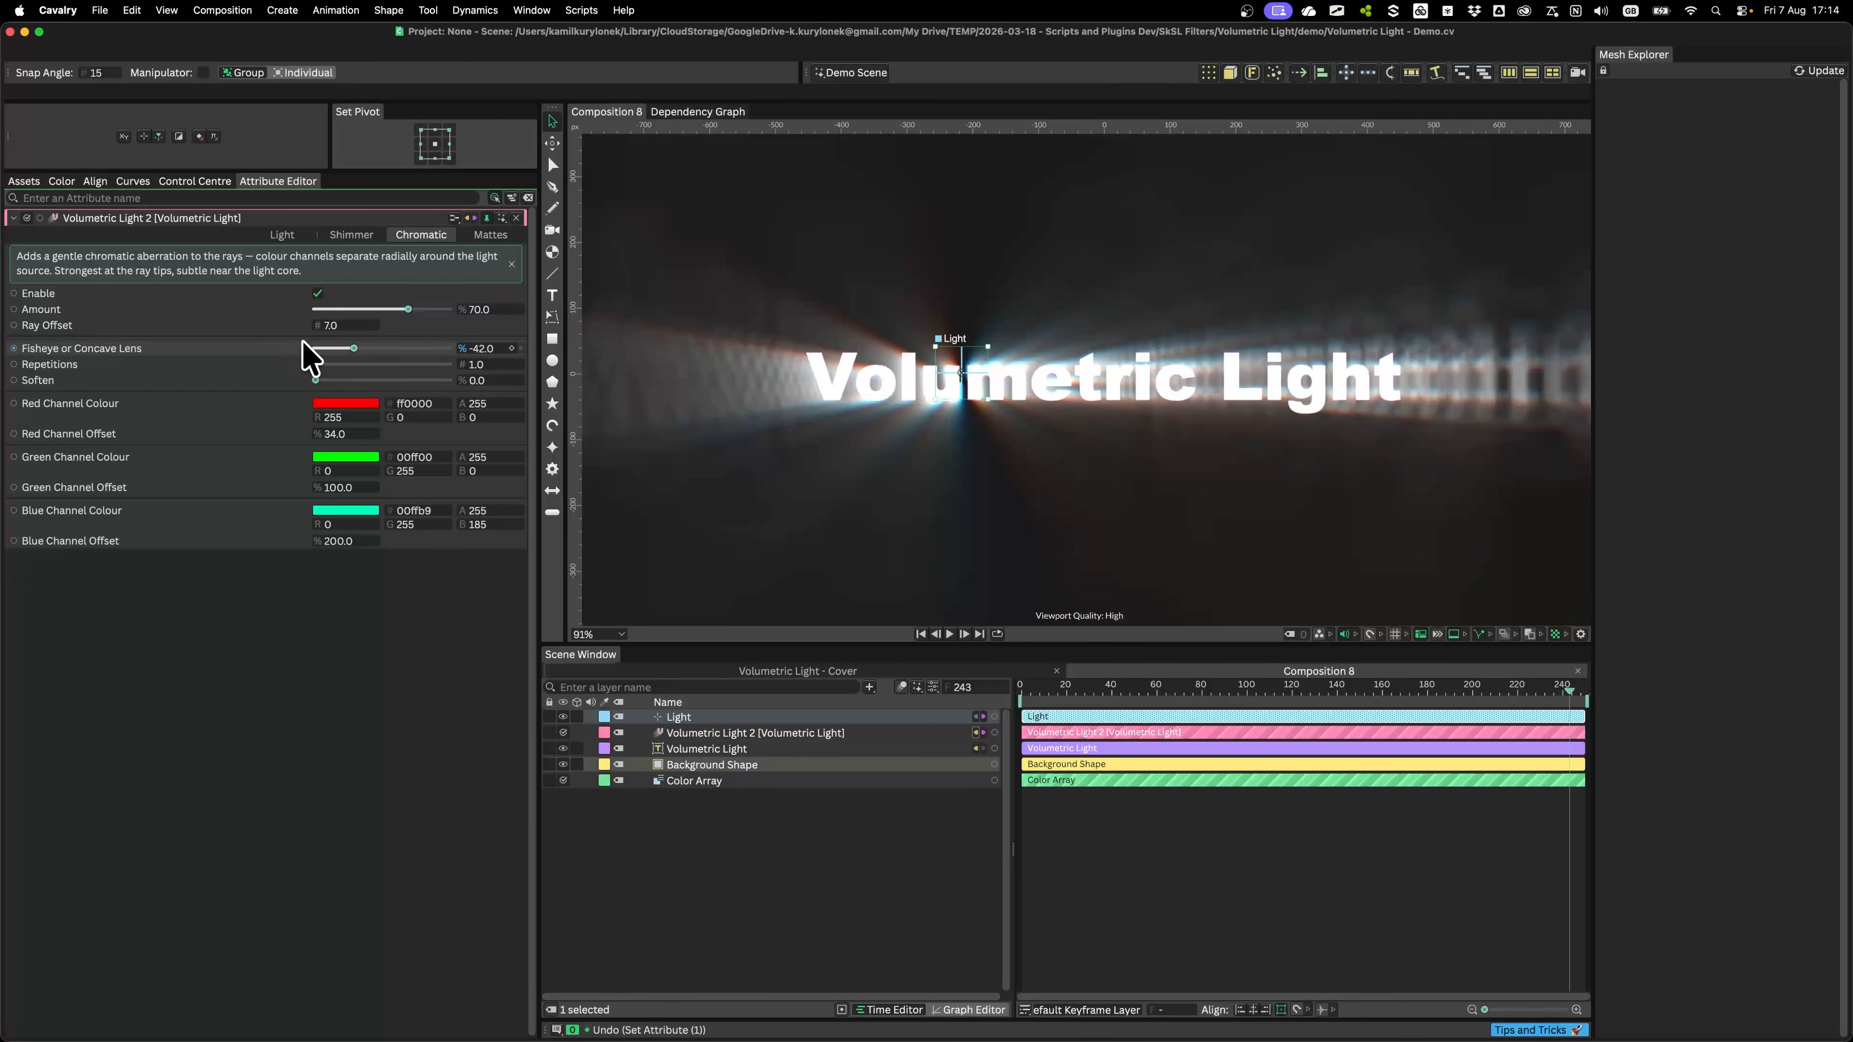
left_click_drag(316, 364, 281, 379)
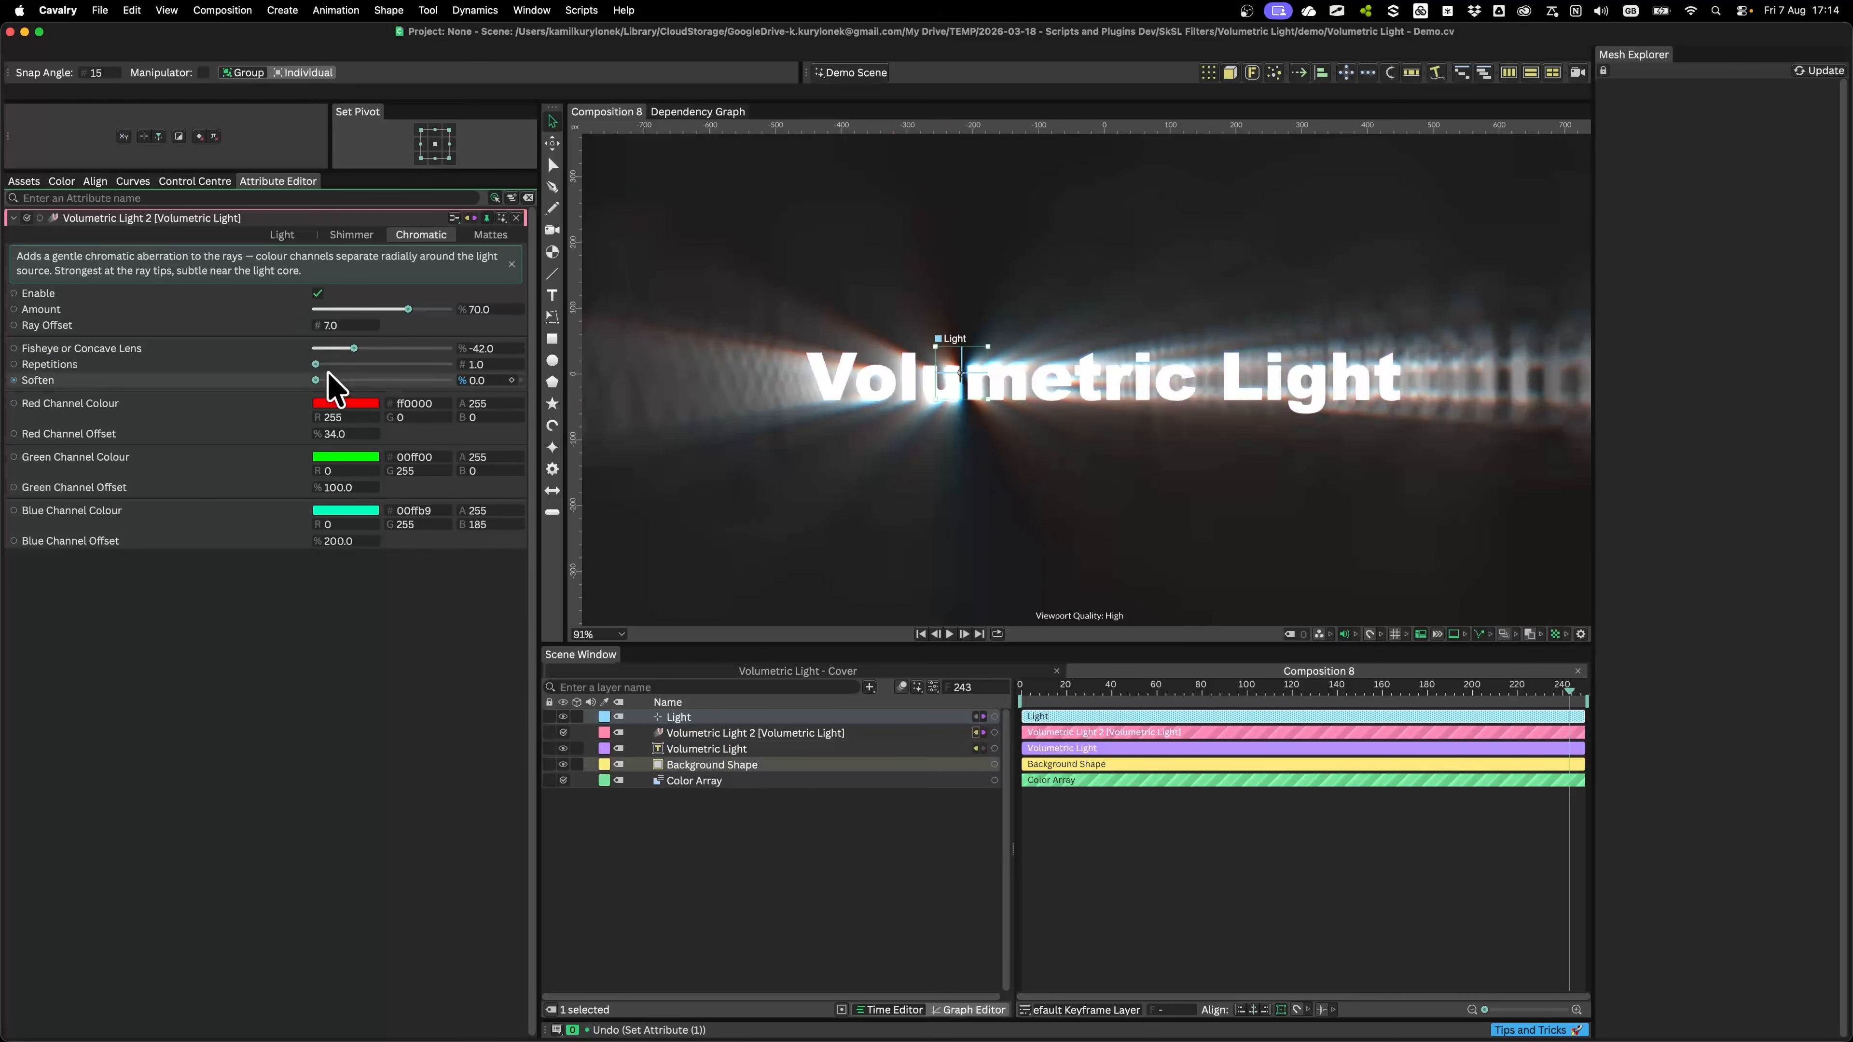
left_click_drag(337, 380, 792, 387)
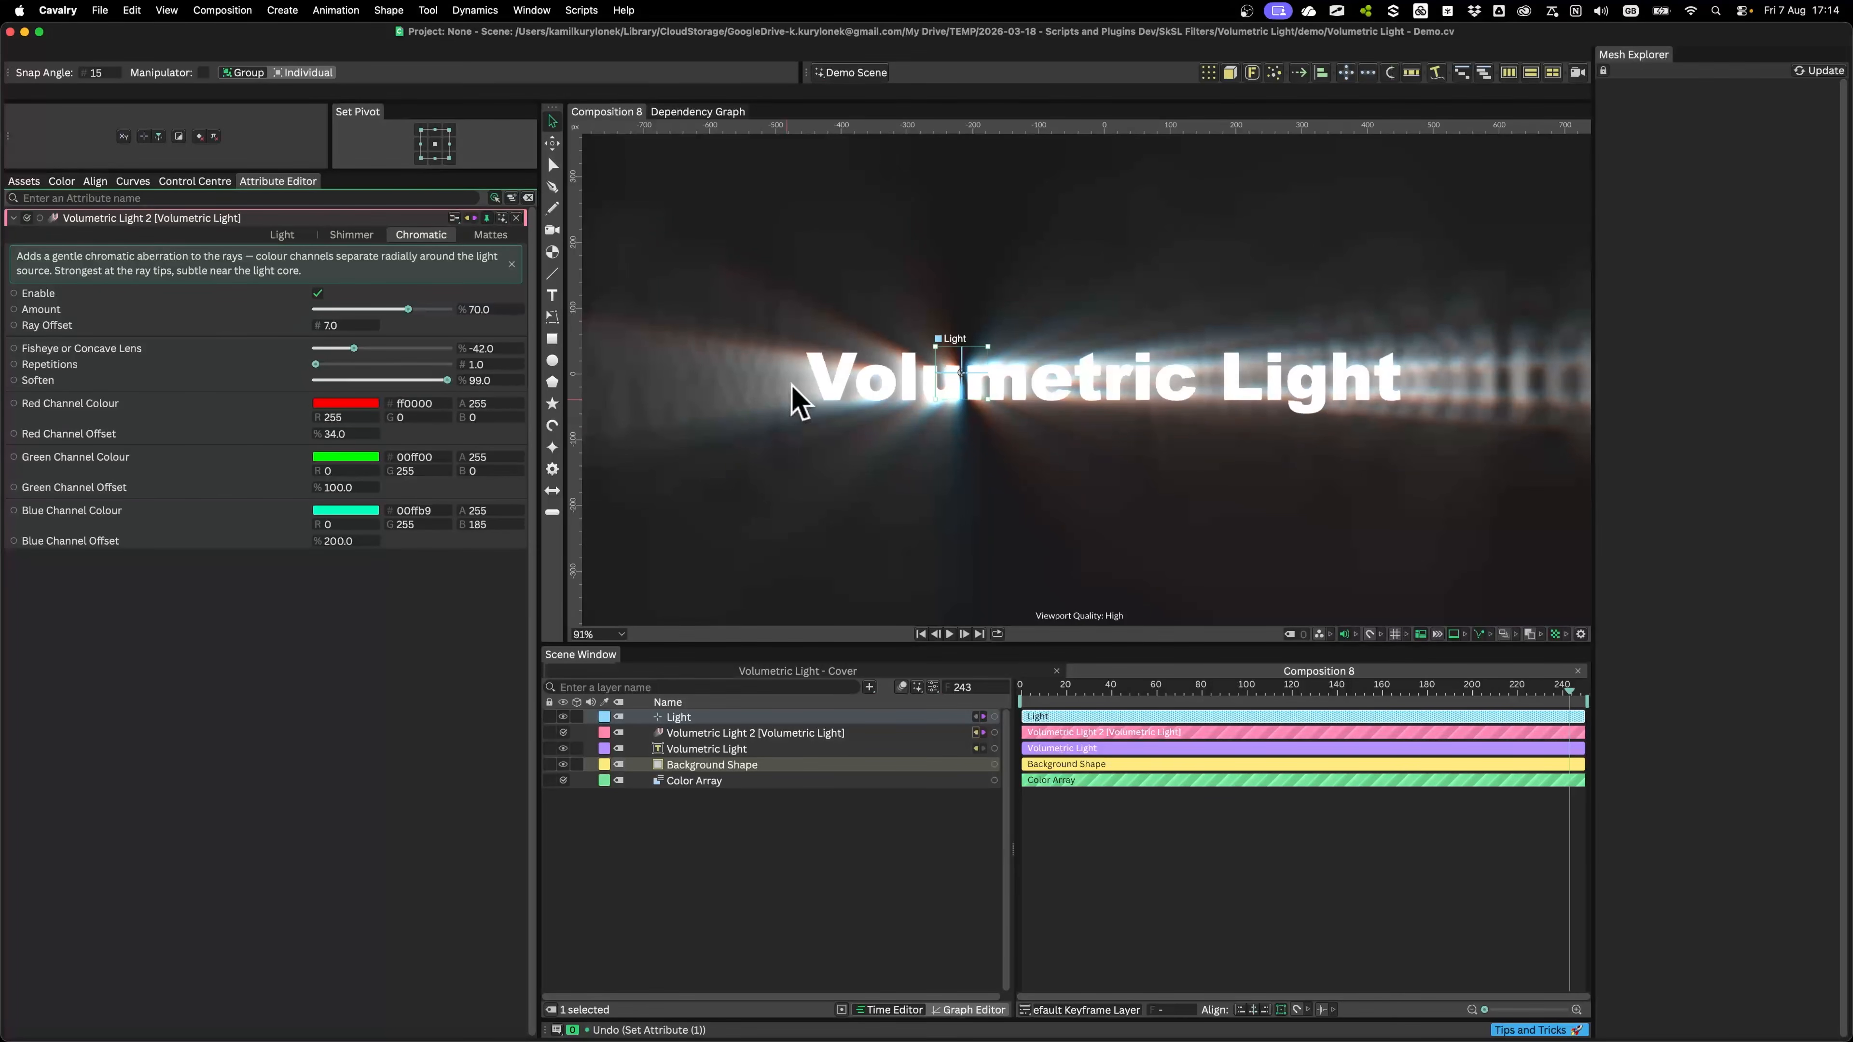
scroll(718, 390, "up", 4)
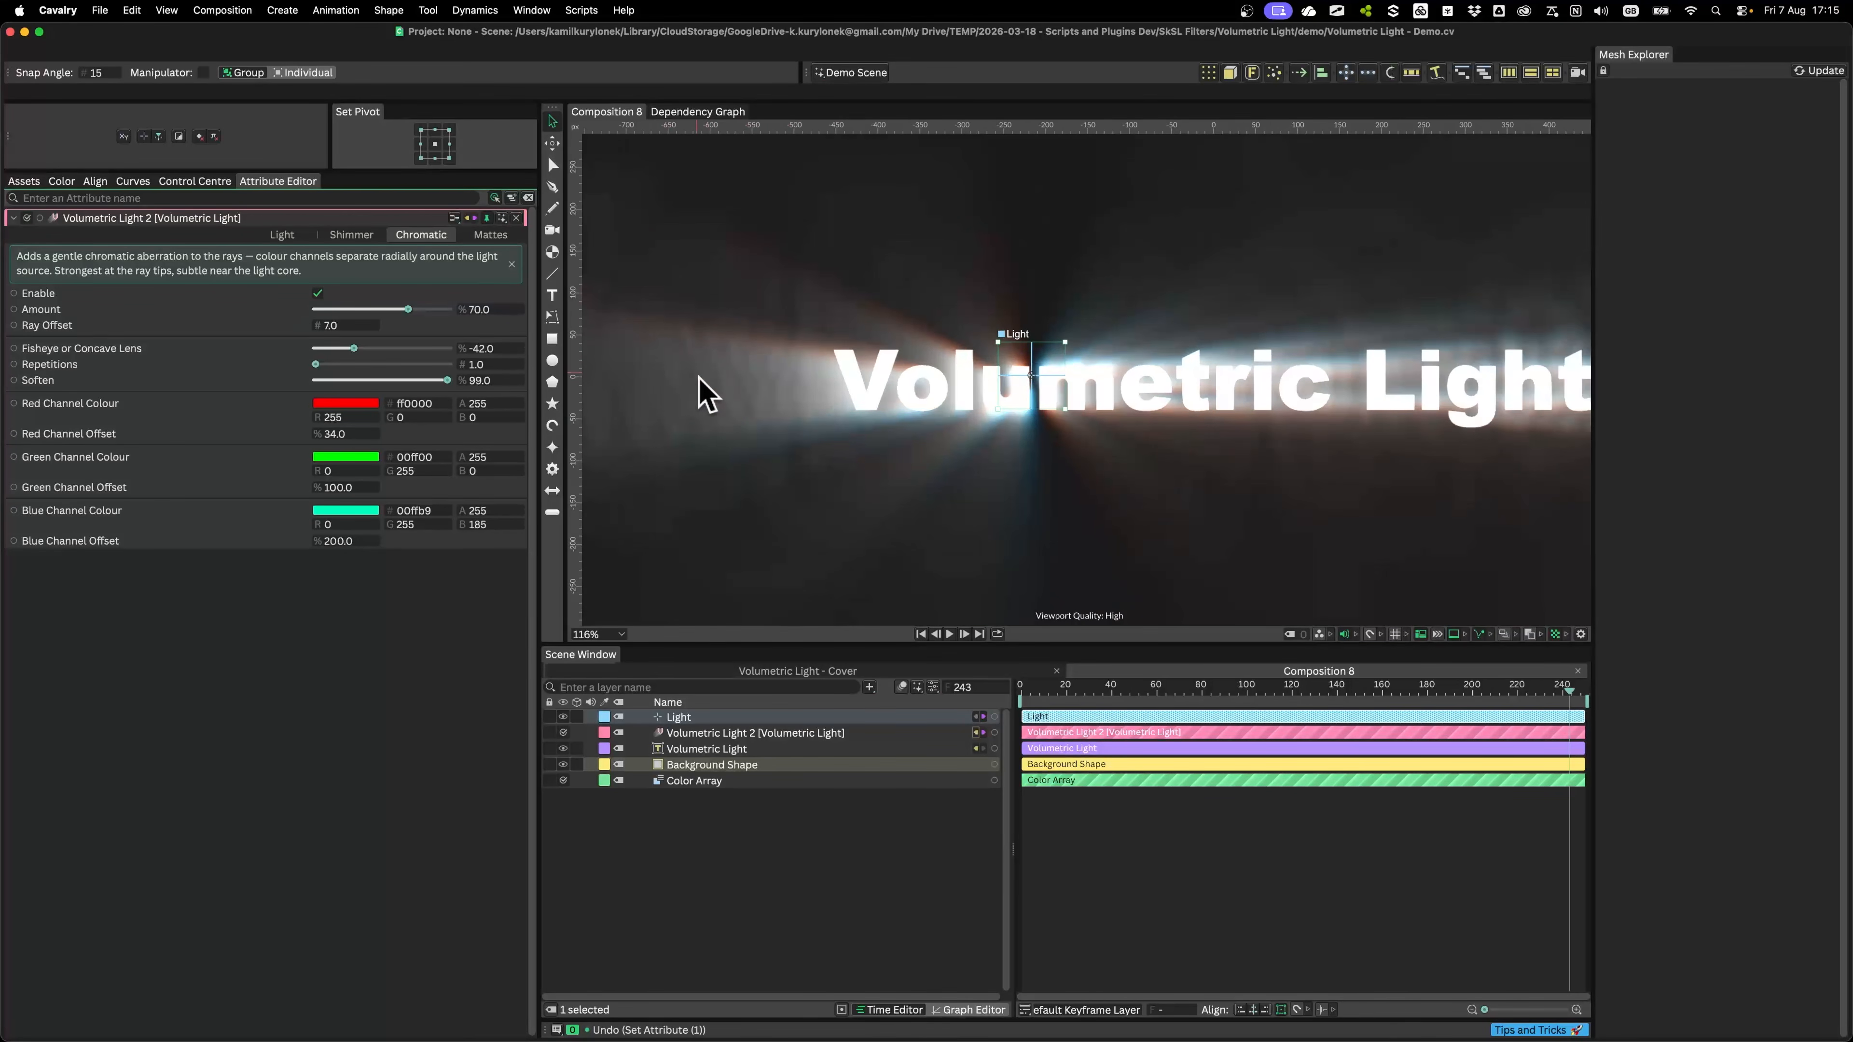
left_click(381, 379)
left_click_drag(381, 380, 423, 380)
Step: Set the filter's Sample Count to 20 and its Edge Softness to 30%
left_click(287, 235)
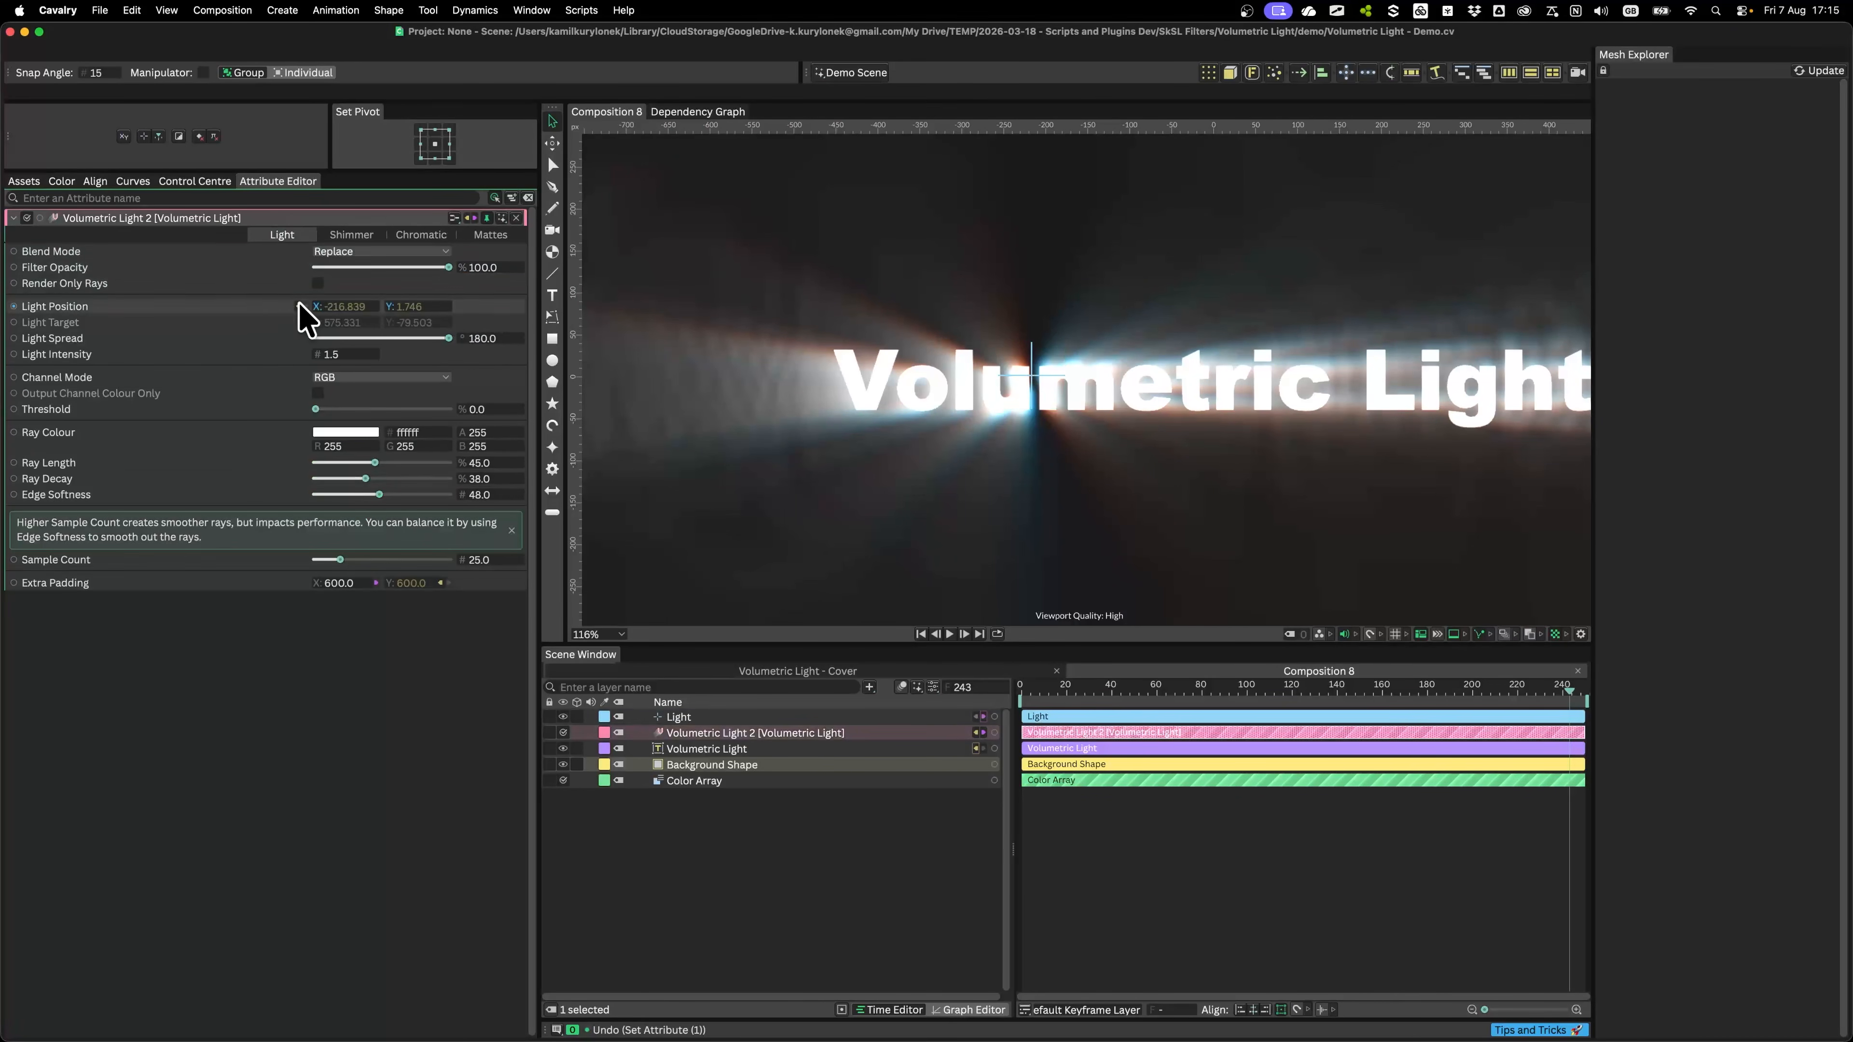
left_click(478, 560)
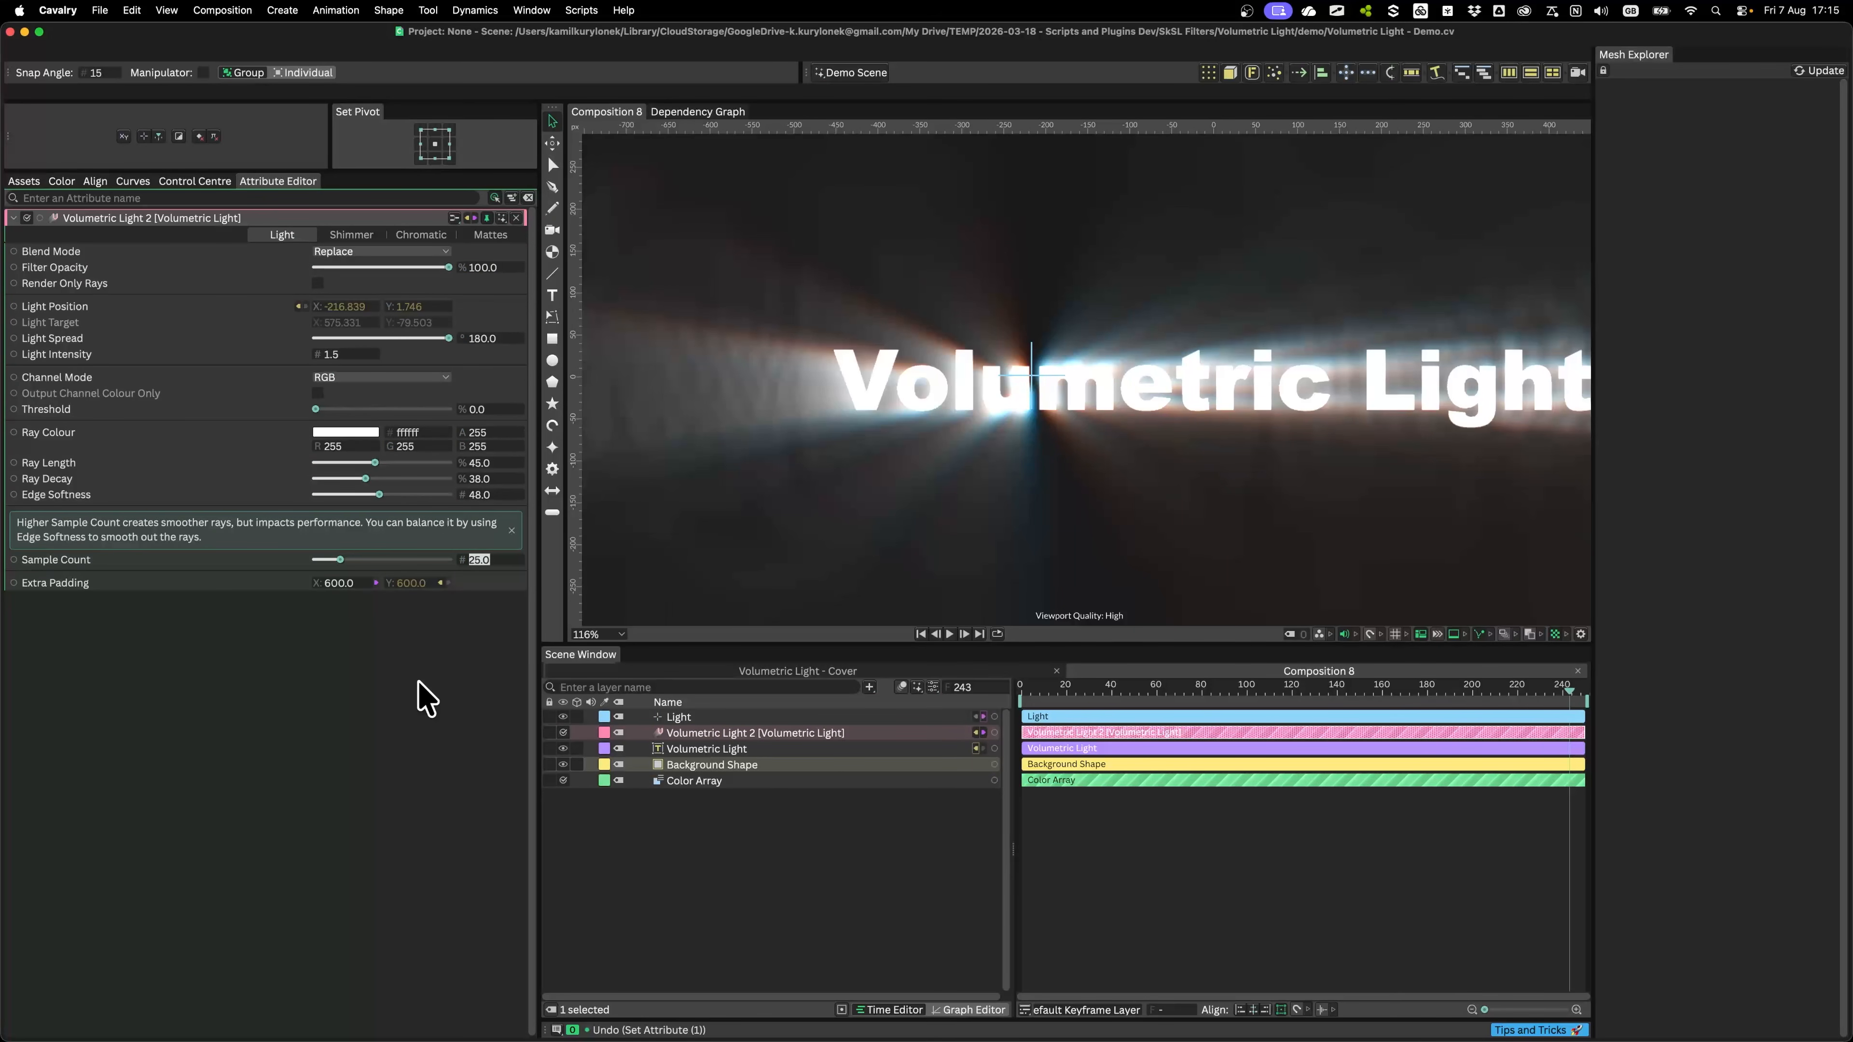
type("20")
key("Return")
left_click(484, 494)
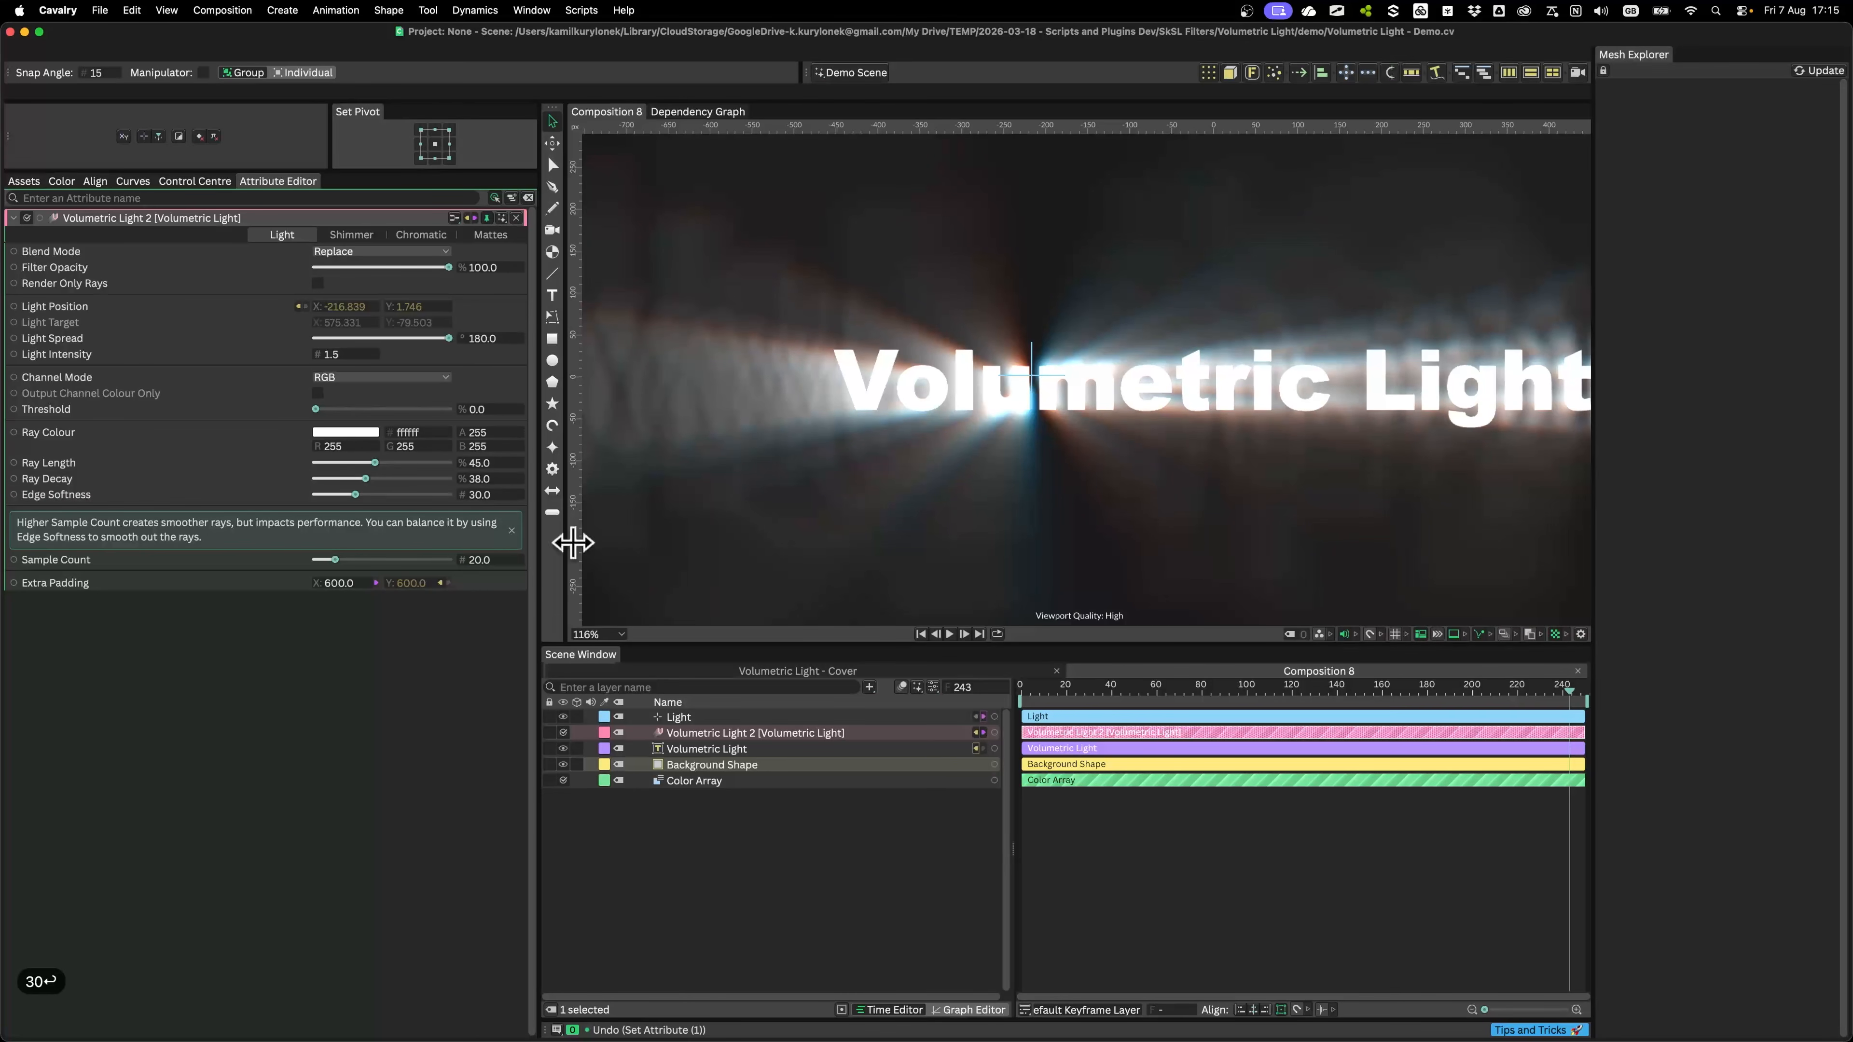
scroll(927, 365, "down", 3)
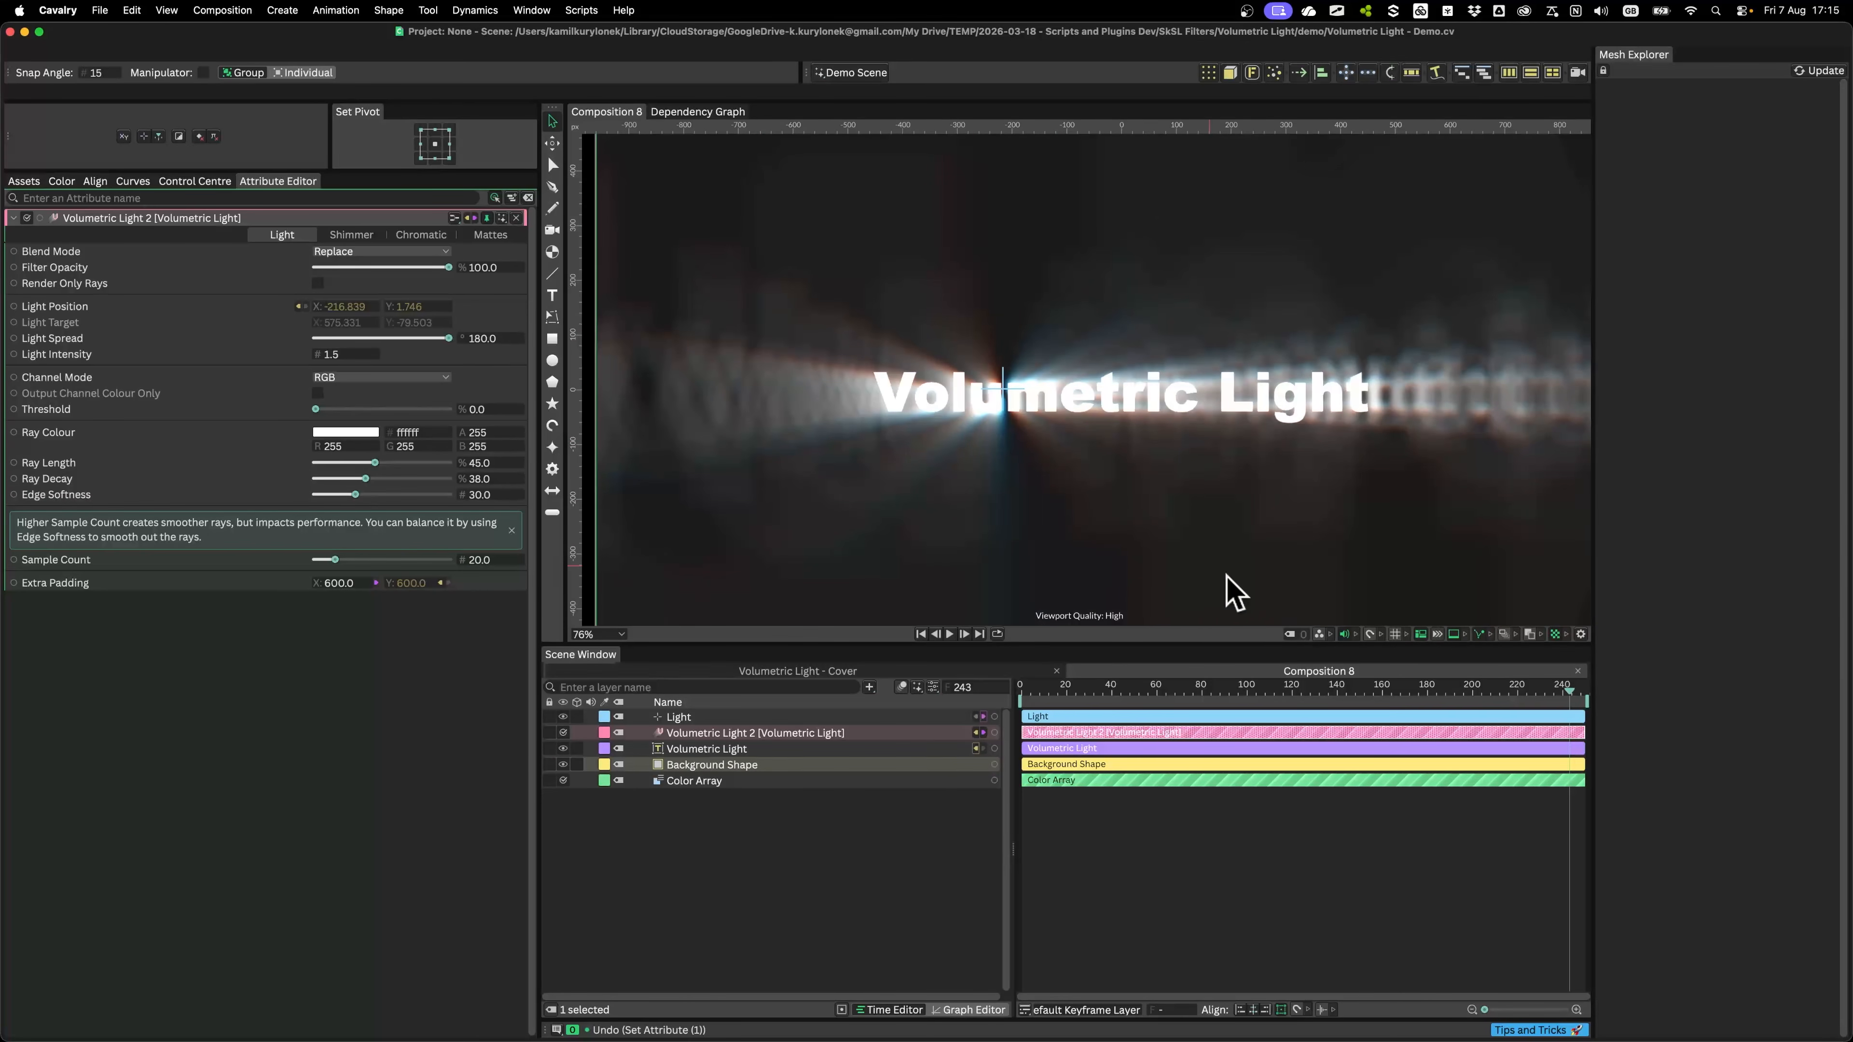